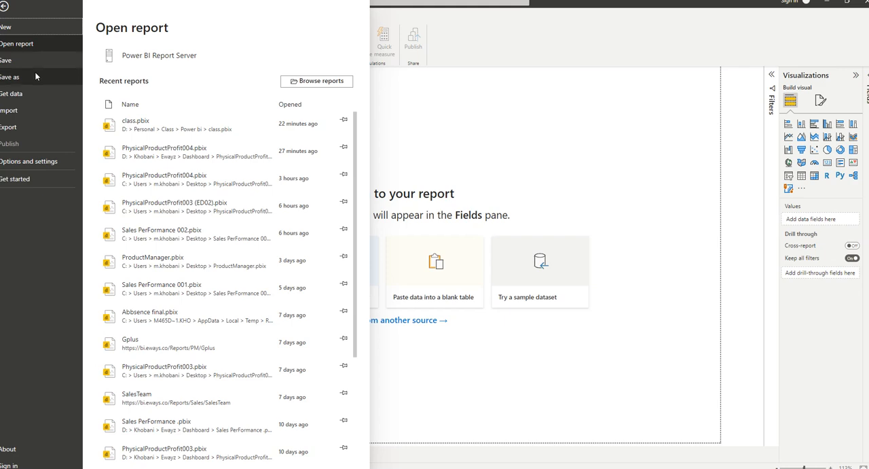
# Open Power Query Editor from the blank report and start adding an Excel workbook as a new source.
pyautogui.click(610, 139)
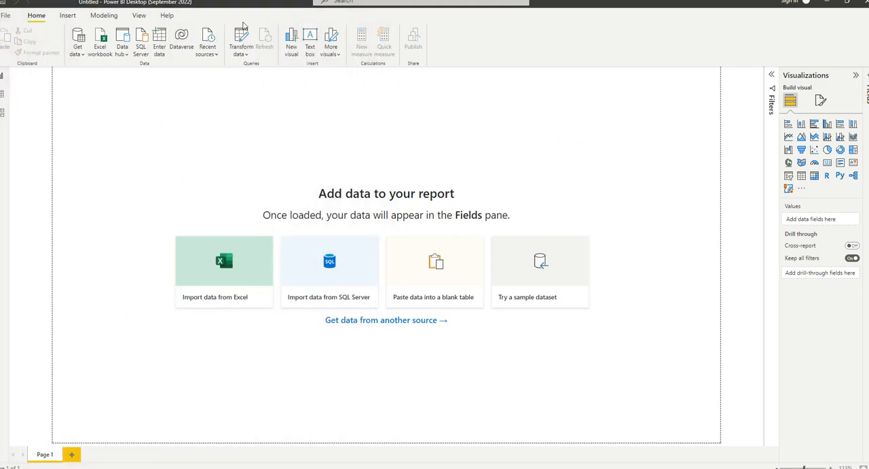
pyautogui.click(242, 38)
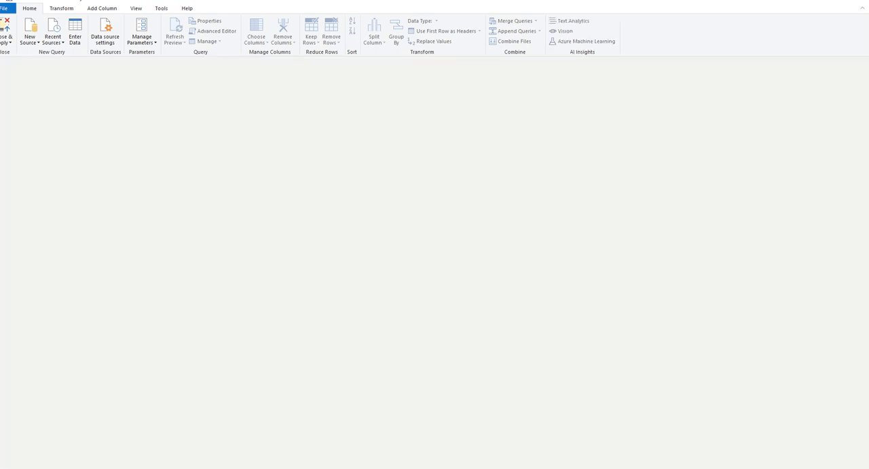
pyautogui.click(29, 42)
pyautogui.click(38, 65)
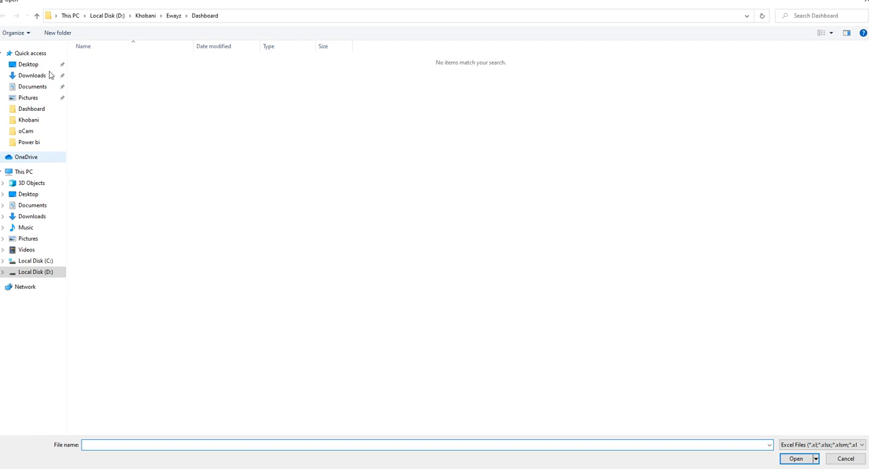
pyautogui.click(62, 273)
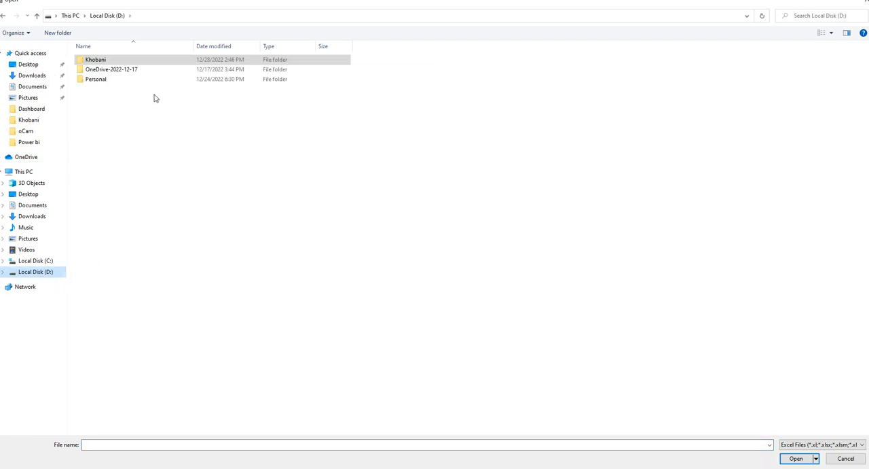
pyautogui.doubleClick(122, 60)
pyautogui.doubleClick(124, 61)
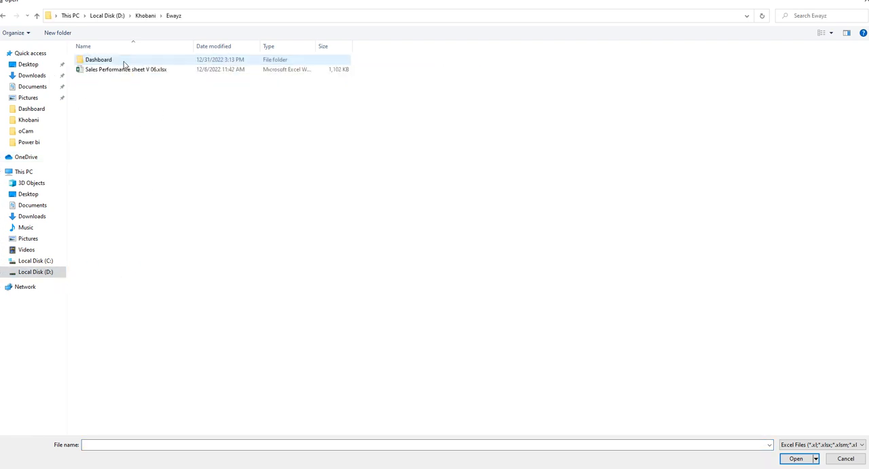
# Browse to the Personal > Class > Power bi folder on drive D and open Dim Date.xlsx.
pyautogui.click(42, 272)
pyautogui.doubleClick(114, 78)
pyautogui.doubleClick(106, 62)
pyautogui.click(106, 62)
pyautogui.doubleClick(106, 61)
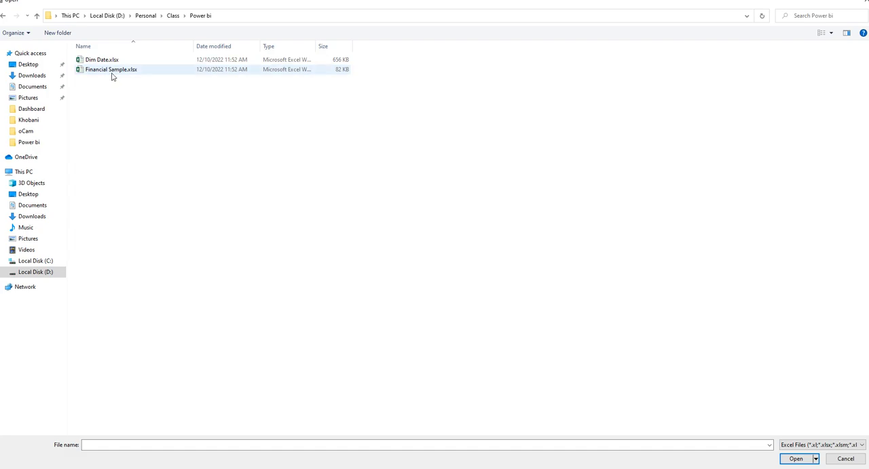
pyautogui.doubleClick(102, 60)
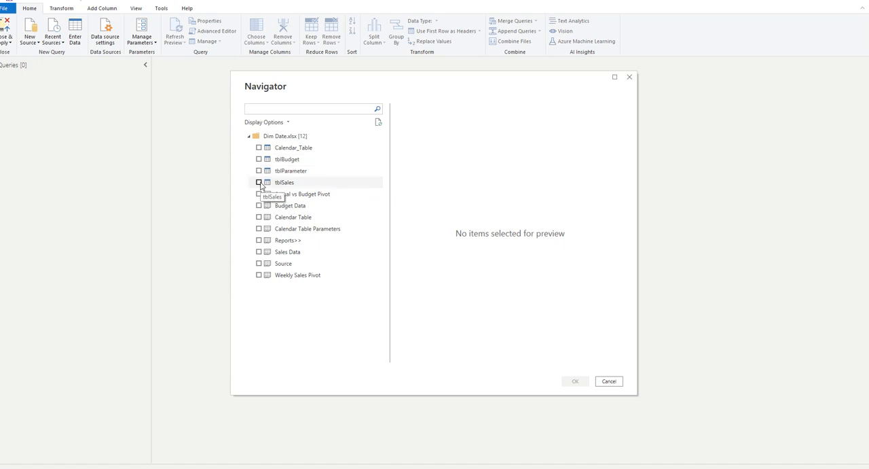
# Import the Calendar_Table, tblBudget and tblSales tables, and close Power Query Editor applying the changes to the report.
pyautogui.click(259, 147)
pyautogui.click(259, 159)
pyautogui.click(258, 182)
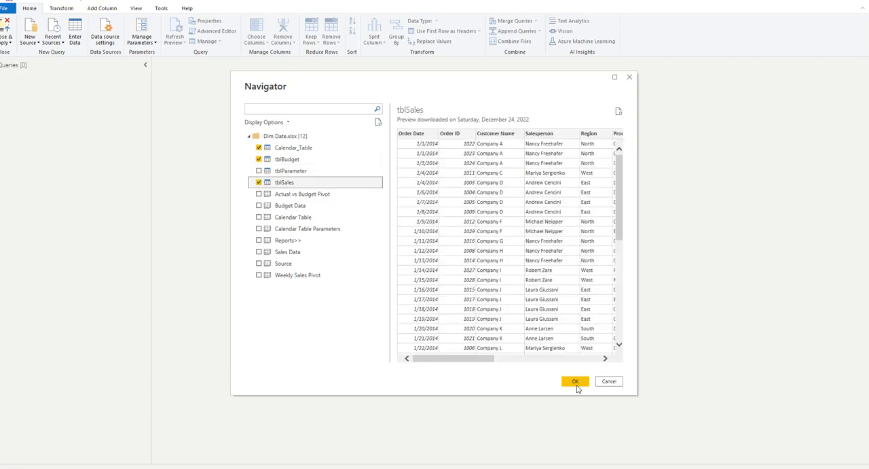
pyautogui.click(575, 381)
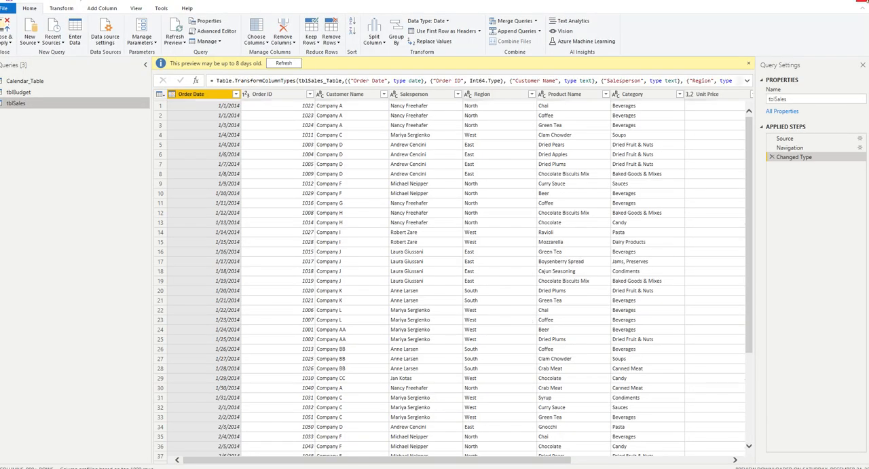
pyautogui.click(863, 2)
pyautogui.click(448, 249)
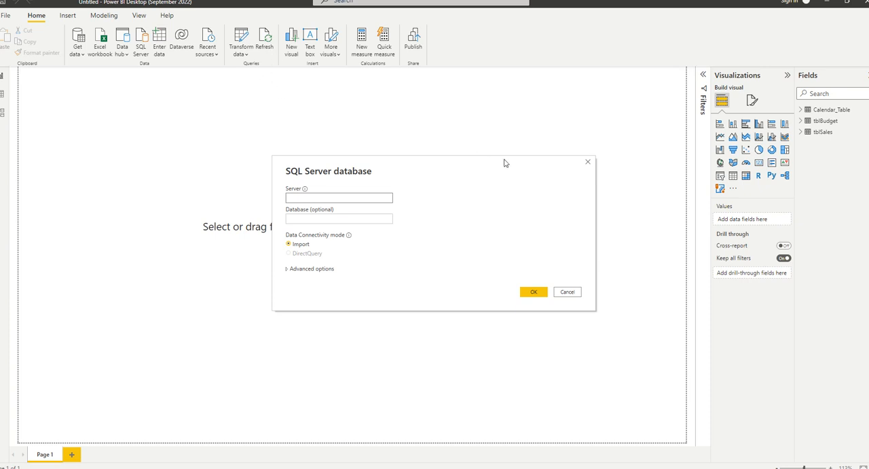
pyautogui.write('.')
pyautogui.press('BackSpace')
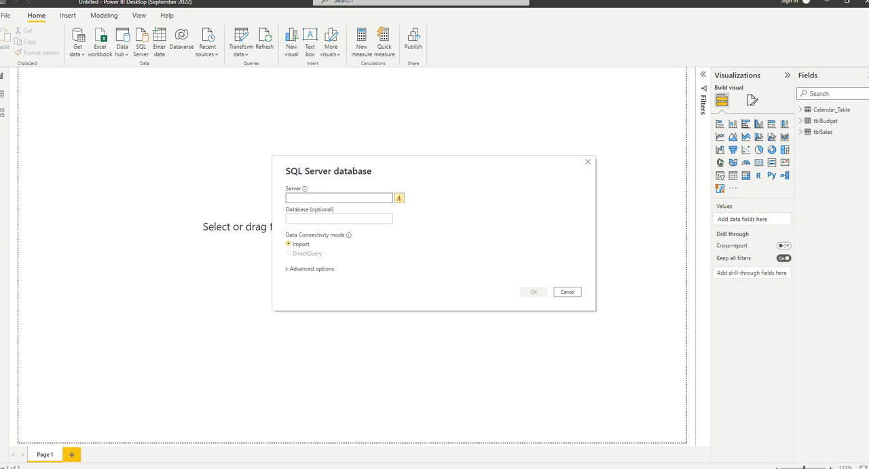
pyautogui.click(588, 161)
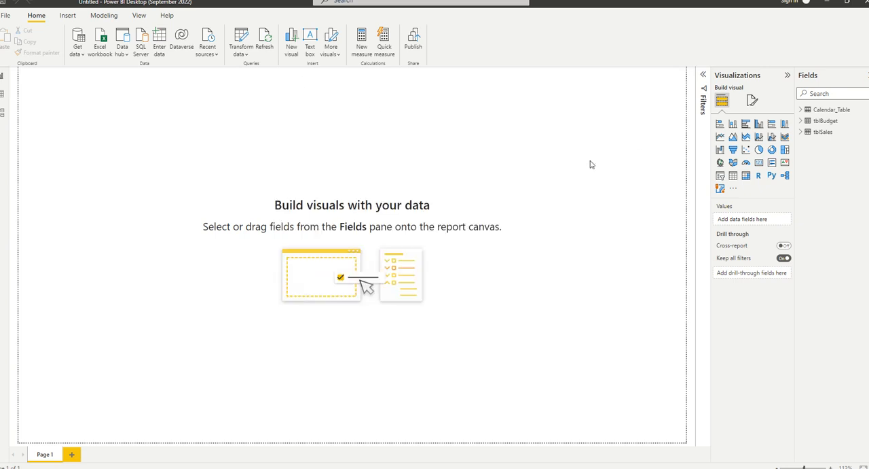
# Try to connect to the SQL Server DEVSRV.eways.co in Import mode without specifying a database.
pyautogui.click(77, 53)
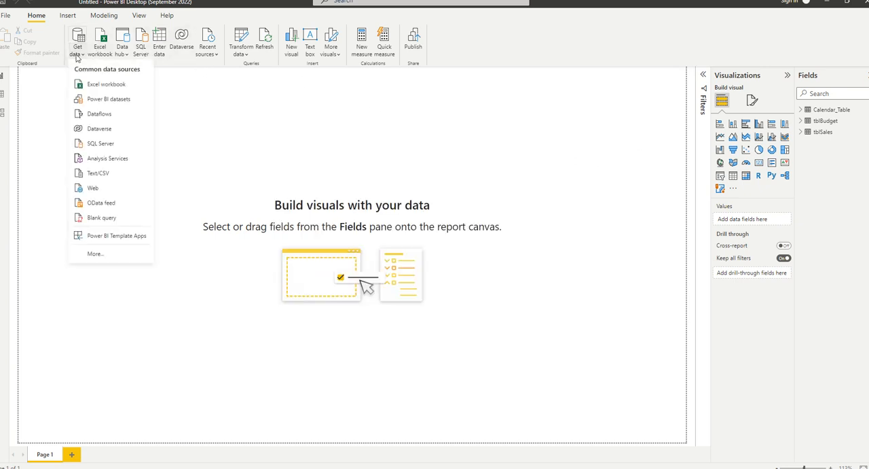
pyautogui.click(141, 45)
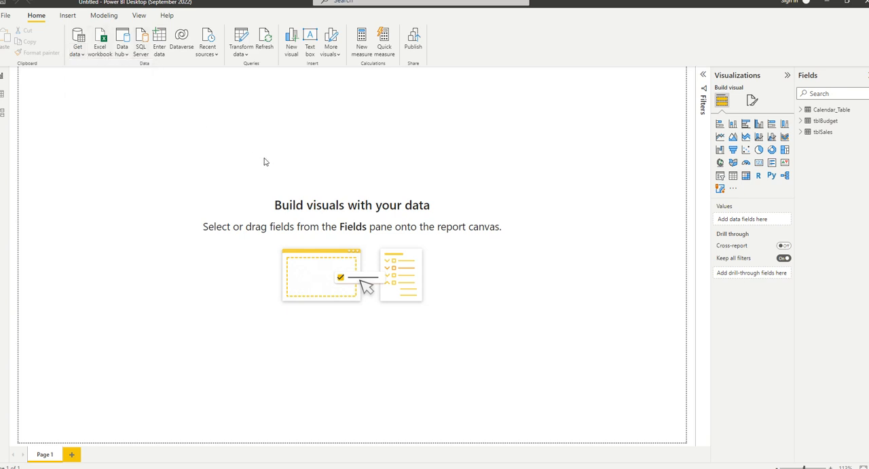
pyautogui.click(141, 46)
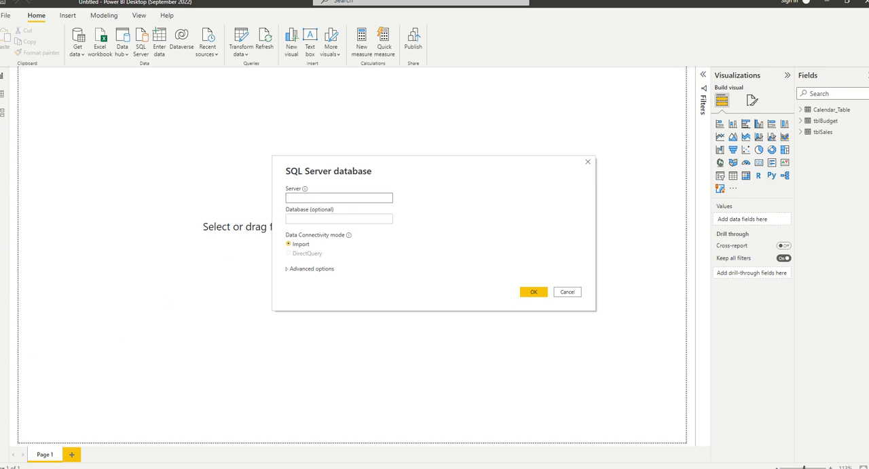
pyautogui.click(316, 197)
pyautogui.write('DEVSRV.eways.co')
pyautogui.click(531, 295)
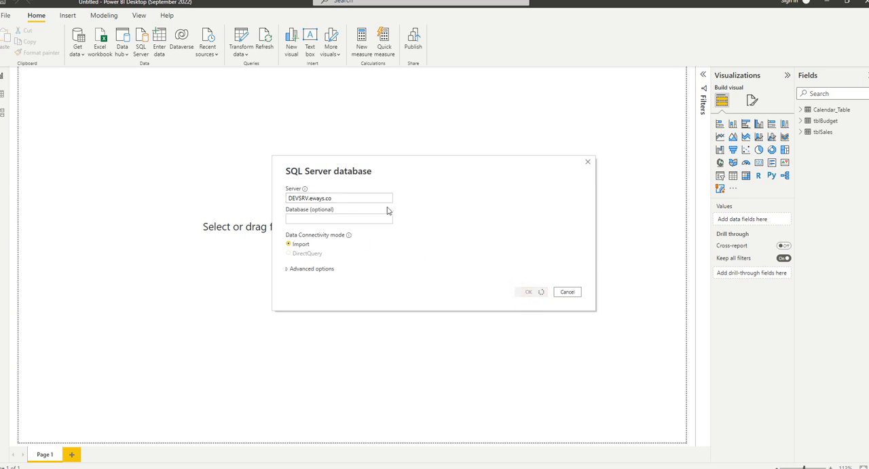
pyautogui.moveTo(390, 198); pyautogui.dragTo(269, 205)
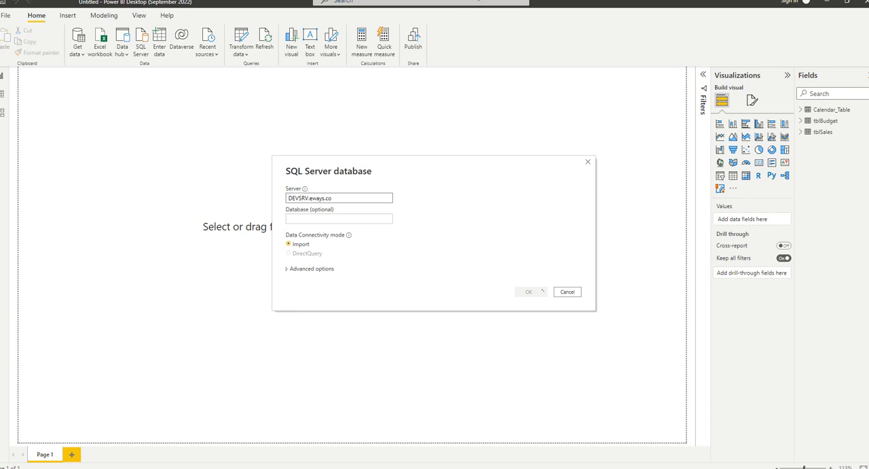
pyautogui.click(568, 292)
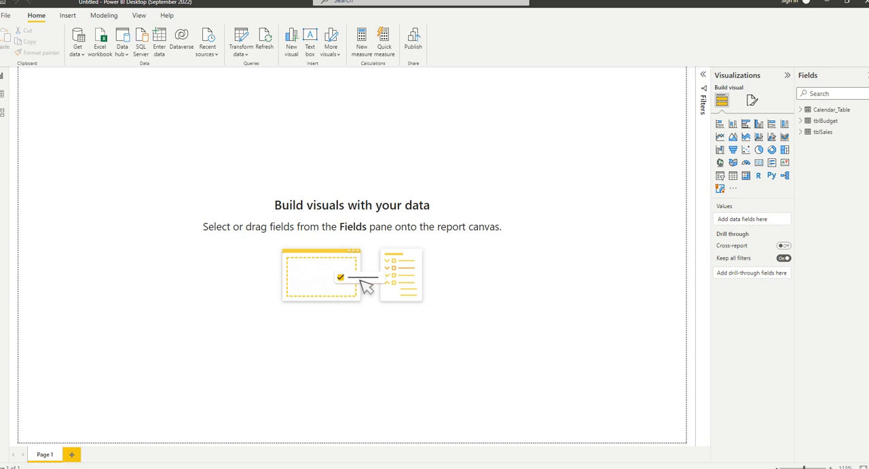
# Switch to Notepad and write "MySQL", "Oracl" and "....." on separate lines as a list of database types.
pyautogui.moveTo(0, 80); pyautogui.dragTo(336, 77)
pyautogui.press('Up')
pyautogui.press('Up')
pyautogui.press('Up')
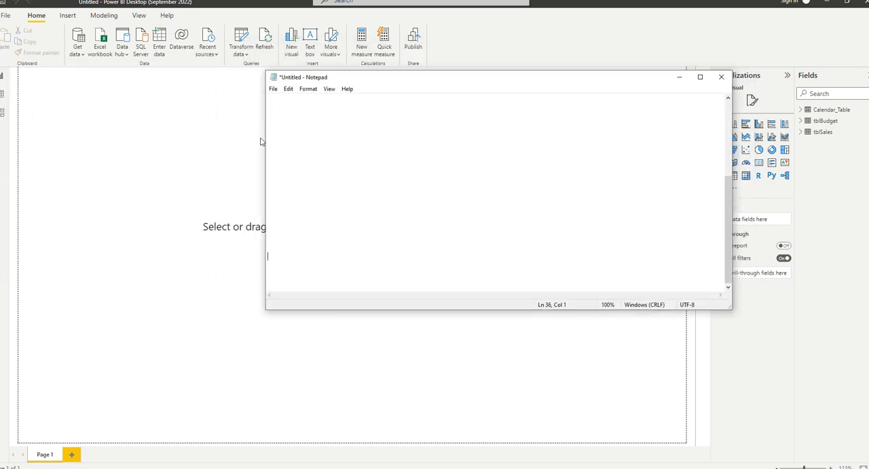
pyautogui.press('Up')
pyautogui.press('Up')
pyautogui.press('Up')
pyautogui.press('Up')
pyautogui.press('Up')
pyautogui.press('Up')
pyautogui.press('Up')
pyautogui.press('Up')
pyautogui.press('Up')
pyautogui.press('Up')
pyautogui.write('MySQL')
pyautogui.press('Return')
pyautogui.press('Return')
pyautogui.press('Return')
pyautogui.write('Oracl')
pyautogui.press('Return')
pyautogui.write('.....')
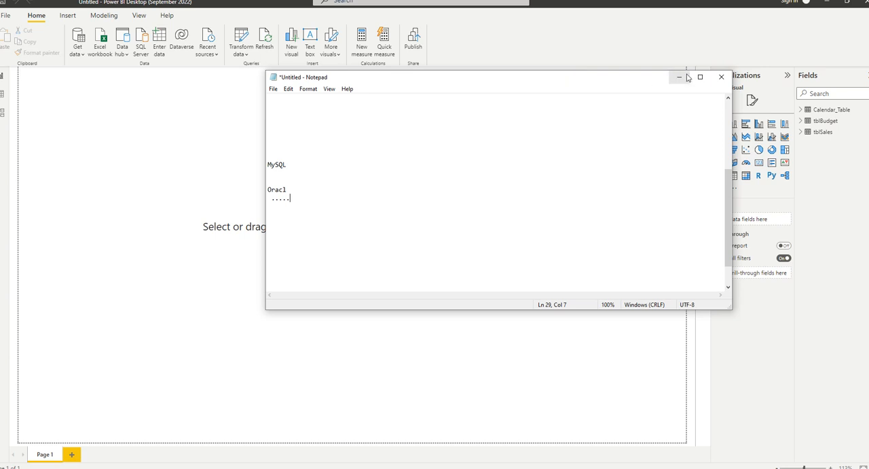
# Delete the database type list from the note and minimize Notepad.
pyautogui.moveTo(341, 226); pyautogui.dragTo(247, 163)
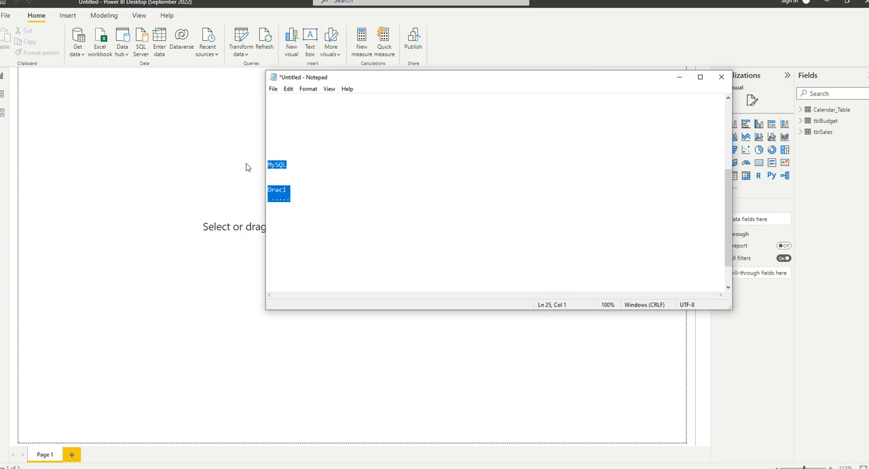
pyautogui.press('Delete')
pyautogui.click(679, 77)
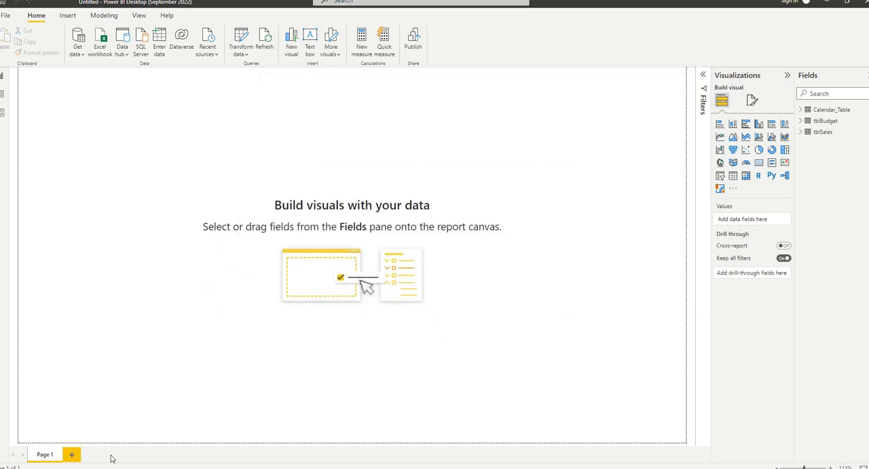
# Switch to the Chrome window with the Downloads page and maximize it.
pyautogui.moveTo(206, 468)
pyautogui.click(193, 450)
pyautogui.moveTo(0, 173); pyautogui.dragTo(373, 64)
pyautogui.doubleClick(535, 71)
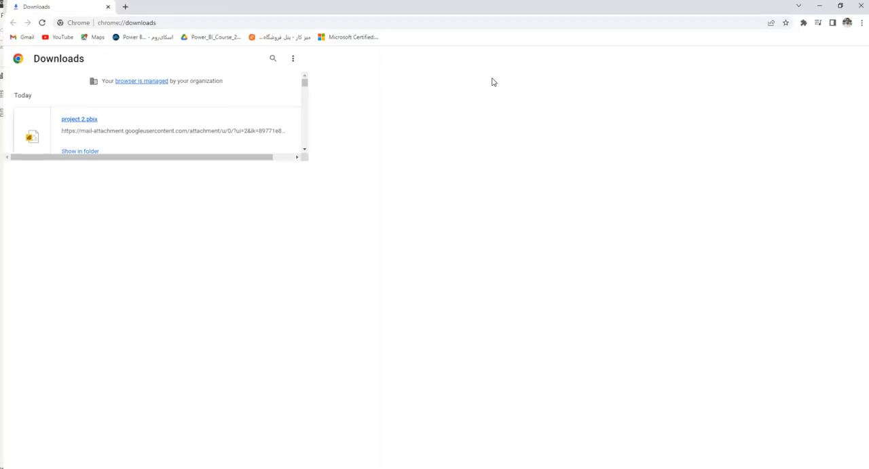
# Search Google for "mssql database connection to power bi".
pyautogui.click(296, 16)
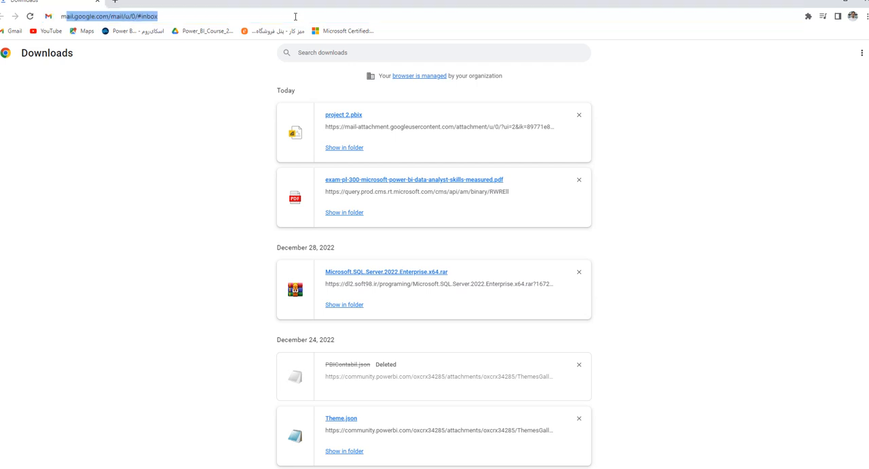
pyautogui.write('msSQl ')
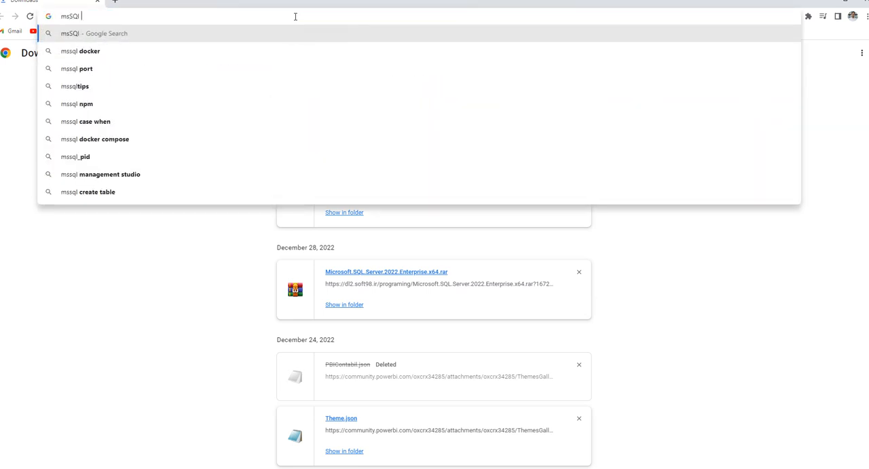
pyautogui.write('Datab')
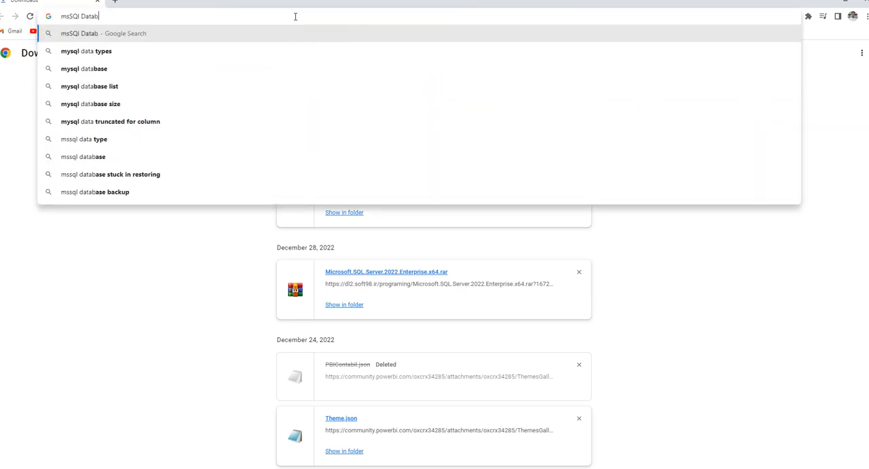
pyautogui.write('ase Con')
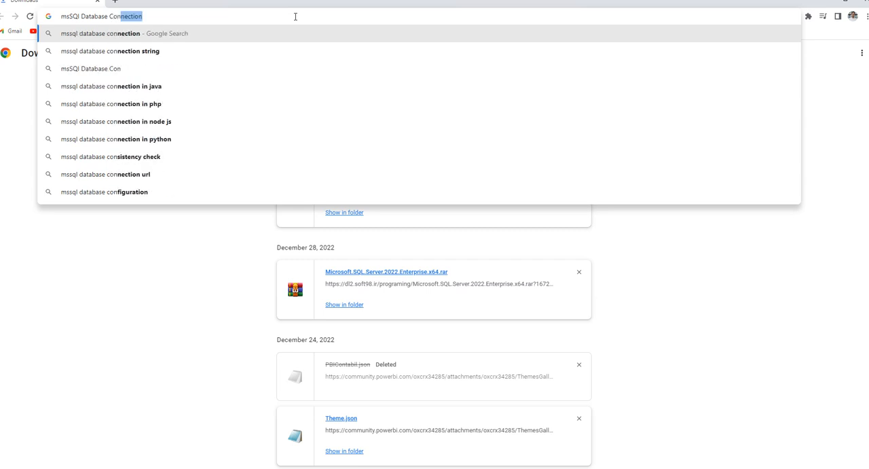
pyautogui.press('Down')
pyautogui.press('BackSpace')
pyautogui.press('BackSpace')
pyautogui.press('BackSpace')
pyautogui.press('BackSpace')
pyautogui.press('BackSpace')
pyautogui.press('BackSpace')
pyautogui.press('BackSpace')
pyautogui.press('BackSpace')
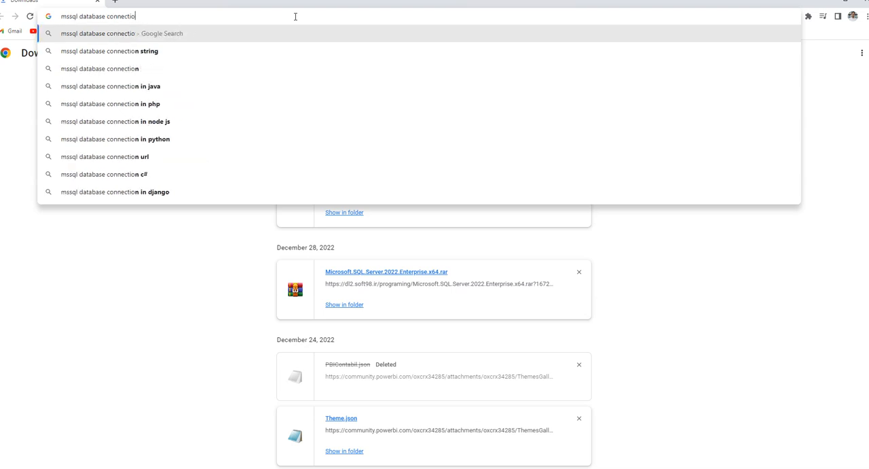
pyautogui.write('n to o')
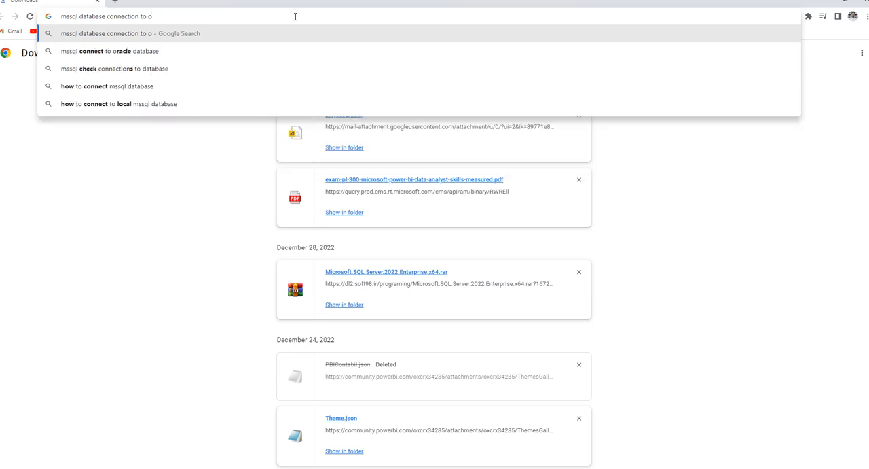
pyautogui.press('BackSpace')
pyautogui.write('power bi')
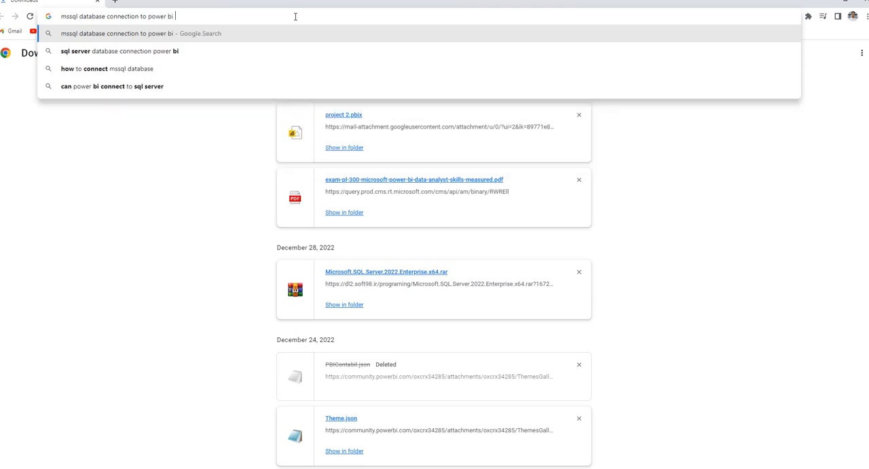
pyautogui.press('Return')
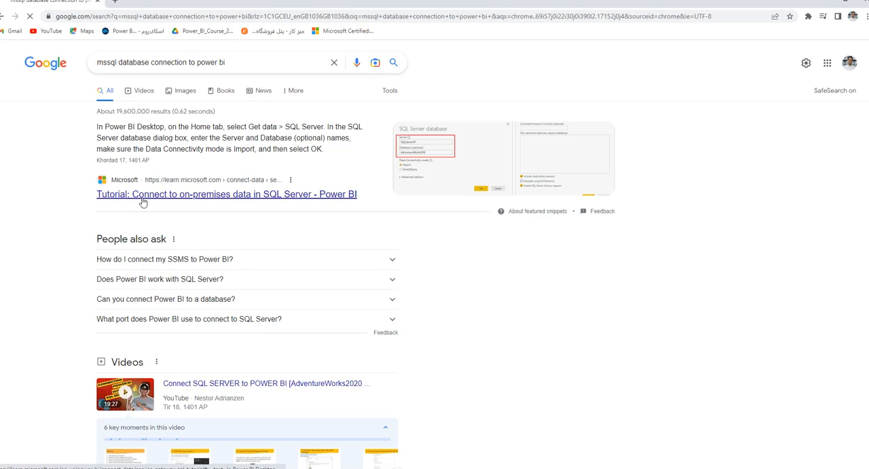
# Open the Microsoft tutorial on connecting to on-premises SQL Server data in a new tab and browse the remaining search results.
pyautogui.rightClick(133, 192)
pyautogui.click(156, 201)
pyautogui.scroll(-1, 160, 258)
pyautogui.scroll(-5, 161, 258)
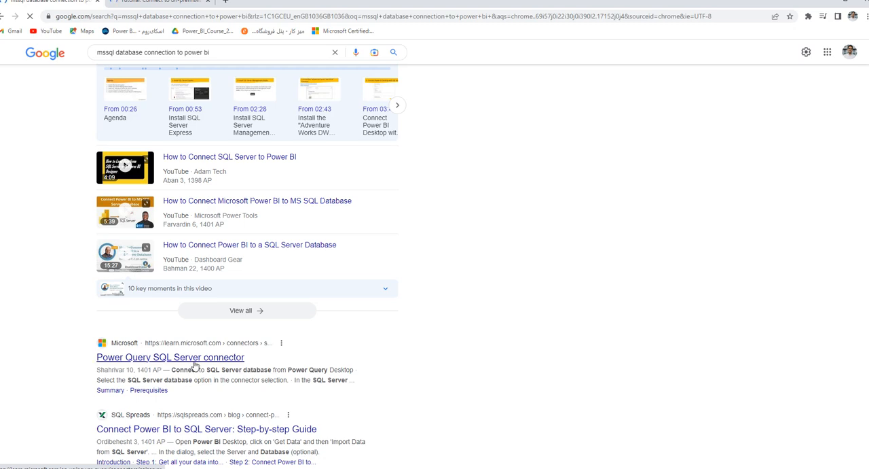
pyautogui.scroll(5, 202, 367)
pyautogui.scroll(1, 175, 345)
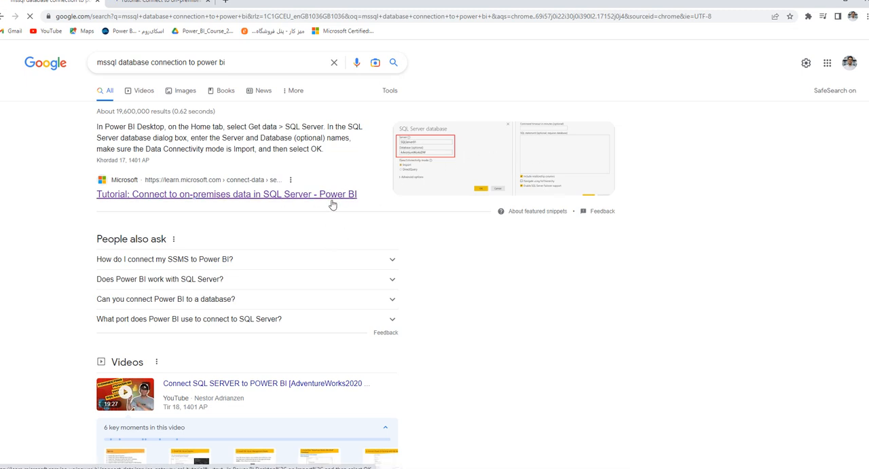
# Search Google for "oracle database connection to power bi" by replacing mssql in the existing query.
pyautogui.moveTo(120, 63); pyautogui.dragTo(88, 66)
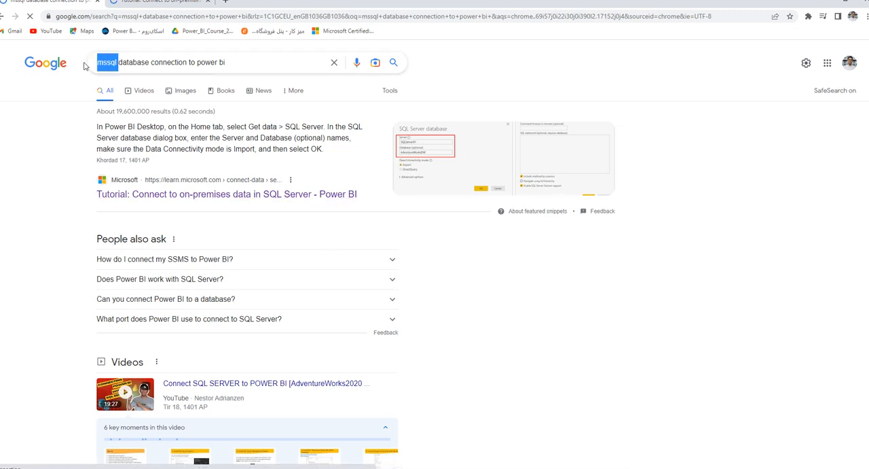
pyautogui.write('orac')
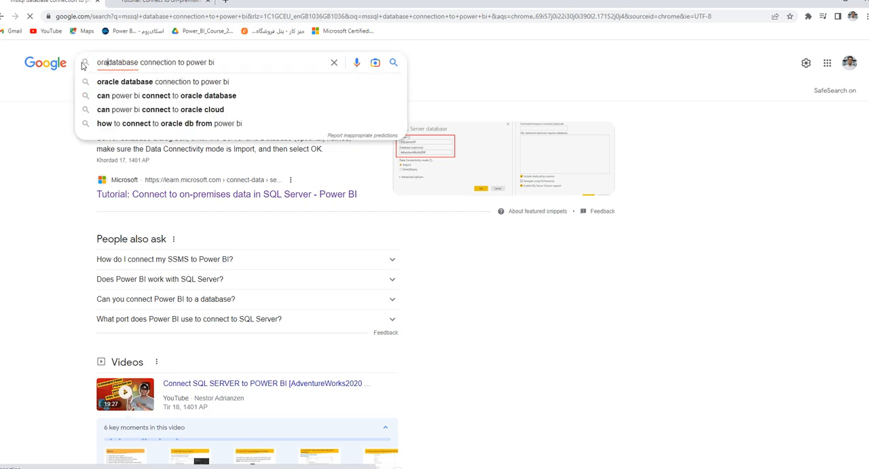
pyautogui.press('Down')
pyautogui.press('Return')
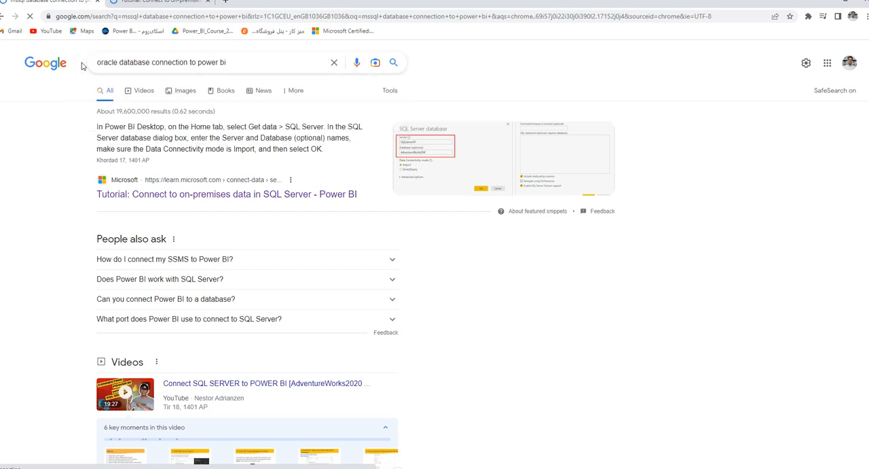
# Open Microsoft's article on connecting to an Oracle database from the search results, checking the SQL Server tutorial tab while it loads.
pyautogui.click(128, 245)
pyautogui.click(120, 5)
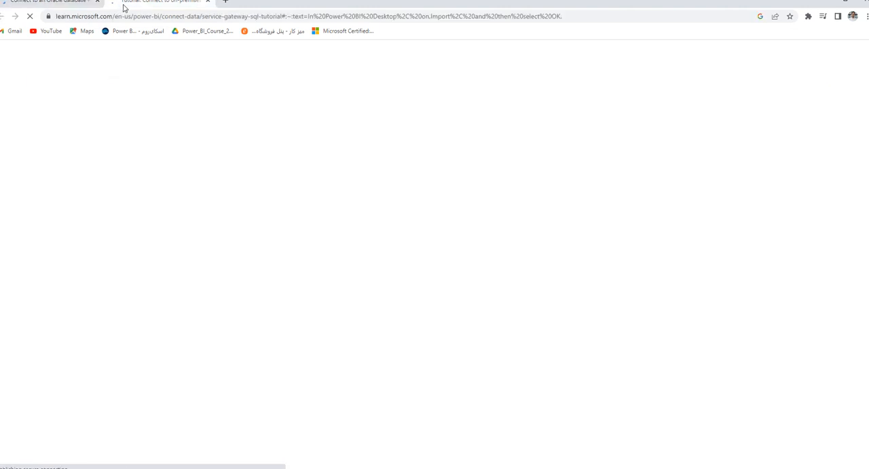
pyautogui.click(61, 5)
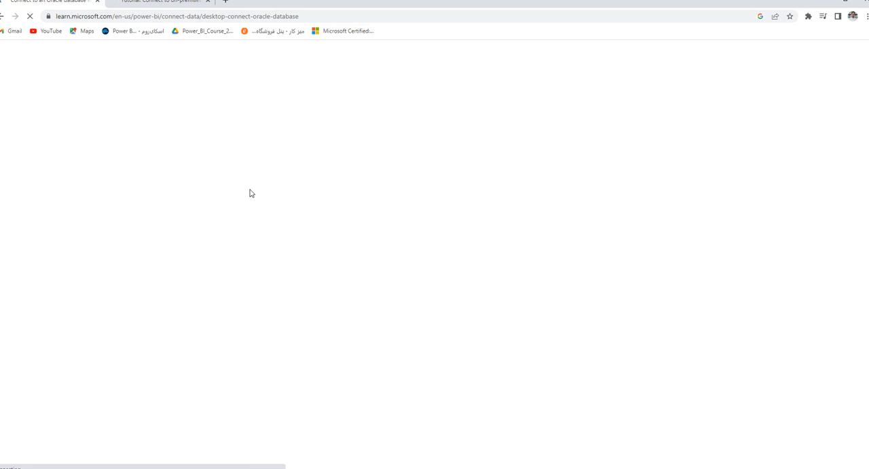
# Switch to Power BI Desktop and open the SQL Server database connection with its advanced options expanded.
pyautogui.click(258, 468)
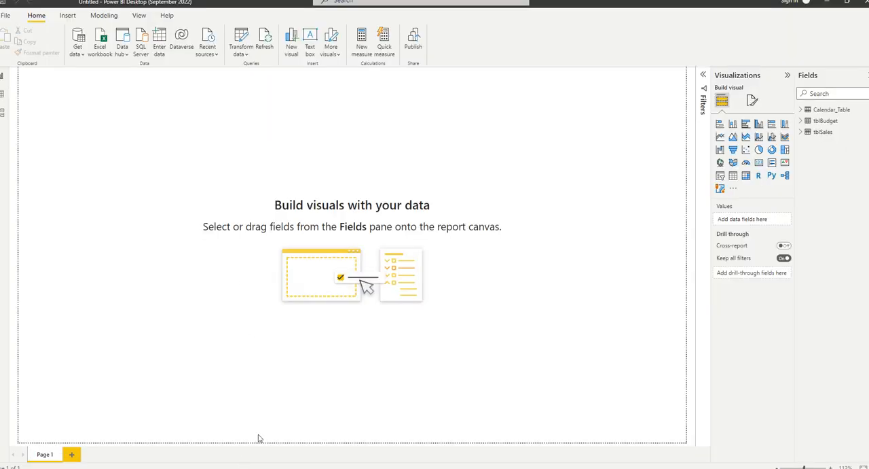
pyautogui.click(141, 45)
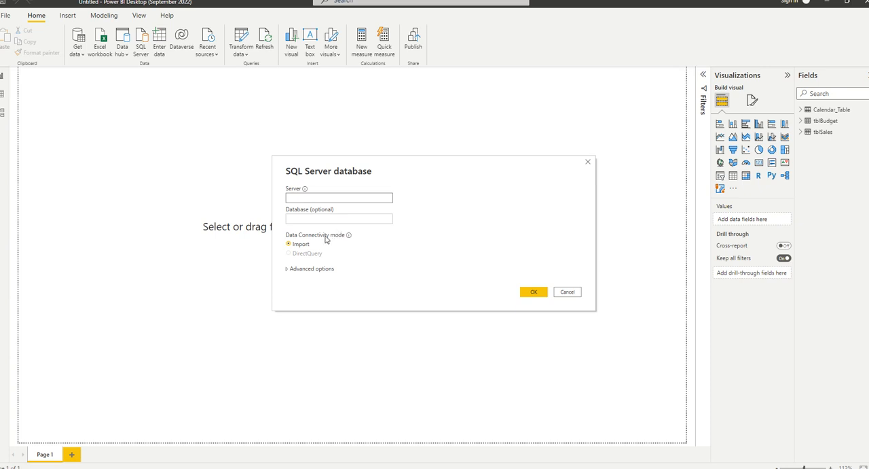
pyautogui.click(296, 269)
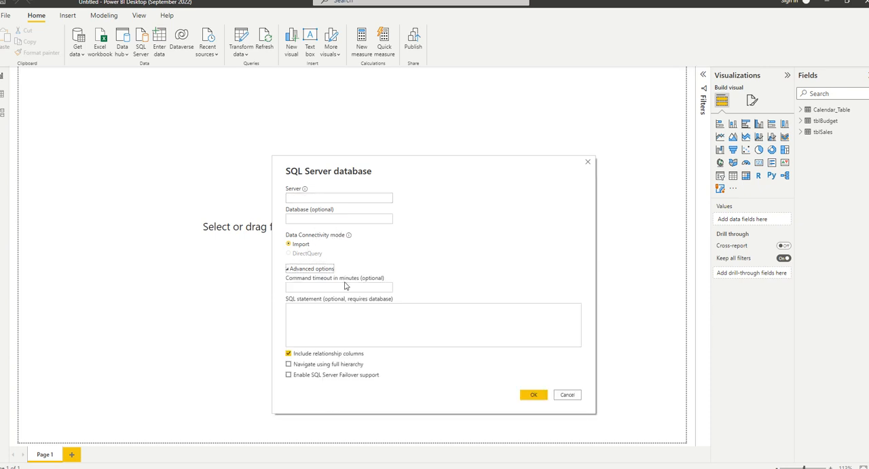
# Enter "select * from tablenaem" as the sample SQL statement for the SQL Server connection.
pyautogui.click(305, 315)
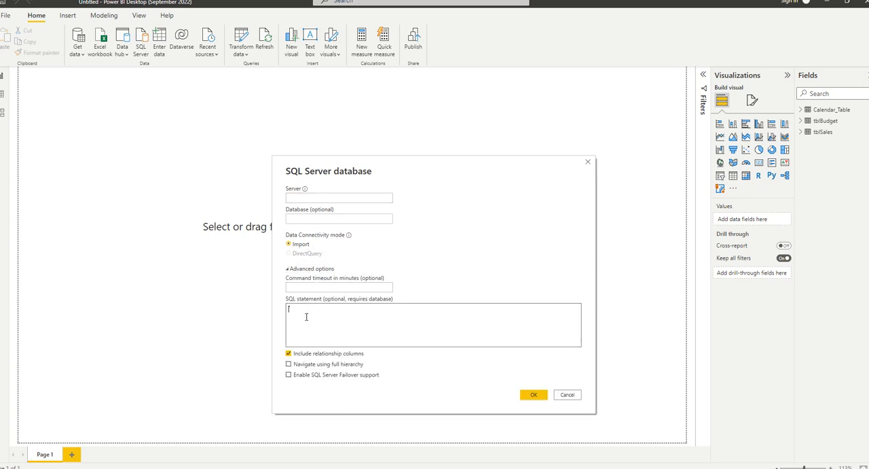
pyautogui.write('selec')
pyautogui.write('t ')
pyautogui.write('* from')
pyautogui.write(' da')
pyautogui.write('taba')
pyautogui.write('se')
pyautogui.press('BackSpace')
pyautogui.press('BackSpace')
pyautogui.press('BackSpace')
pyautogui.press('BackSpace')
pyautogui.press('BackSpace')
pyautogui.press('BackSpace')
pyautogui.press('BackSpace')
pyautogui.press('BackSpace')
pyautogui.press('BackSpace')
pyautogui.write('m tablenaem')
# Enter "." as the server, clear the SQL statement, and close the SQL Server connection without connecting.
pyautogui.click(331, 198)
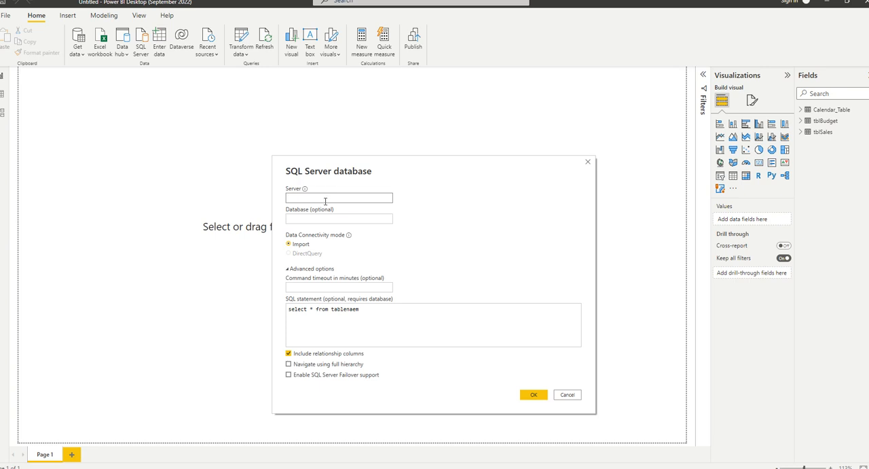
pyautogui.write('.')
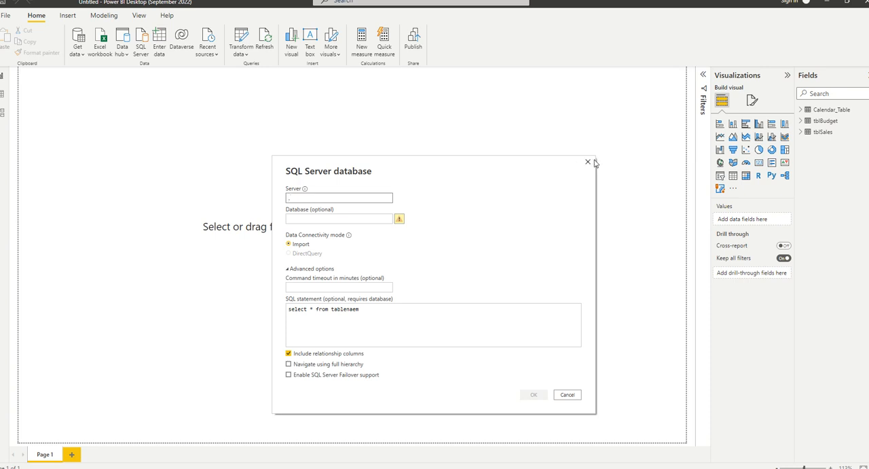
pyautogui.moveTo(382, 306); pyautogui.dragTo(197, 302)
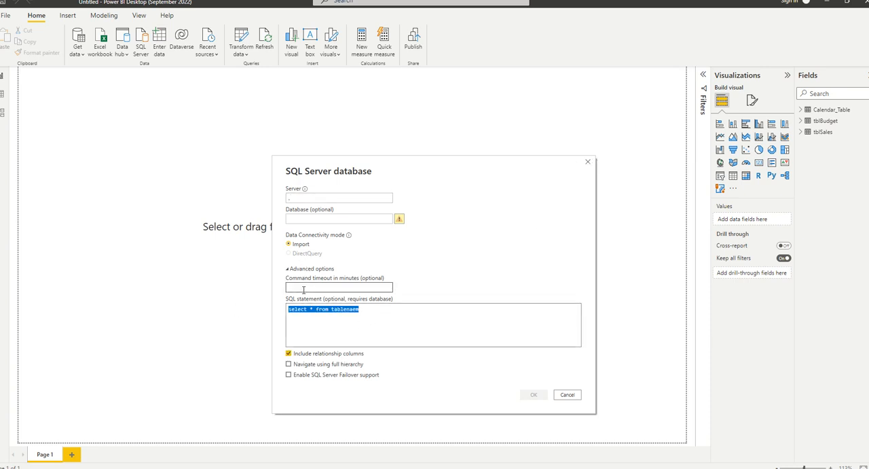
pyautogui.press('BackSpace')
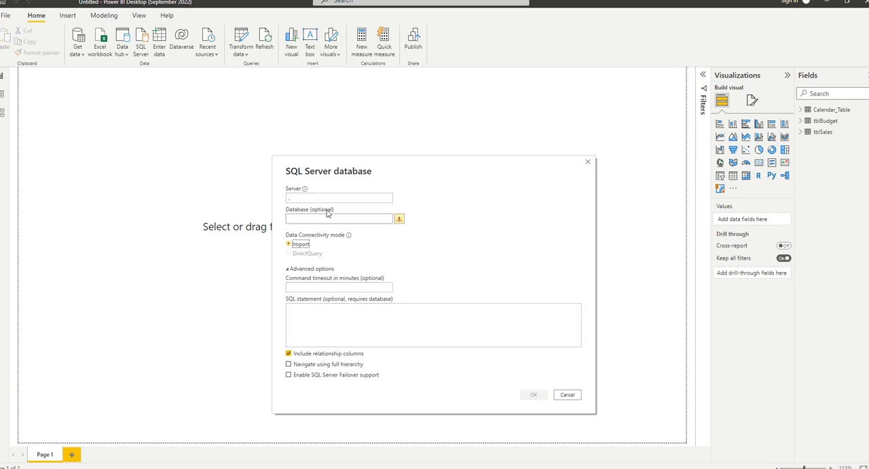
pyautogui.click(319, 197)
pyautogui.click(534, 395)
pyautogui.click(588, 162)
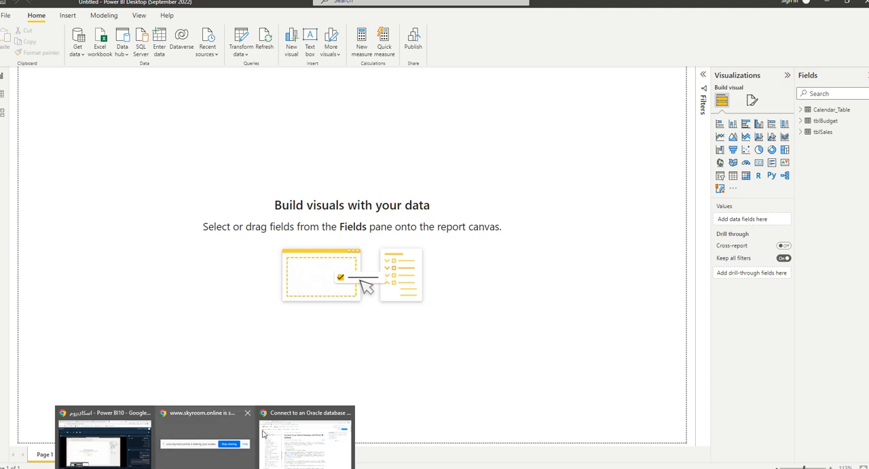
# Switch to Chrome and read the Oracle article's client requirements, driver setup, connection steps and troubleshooting.
pyautogui.click(287, 434)
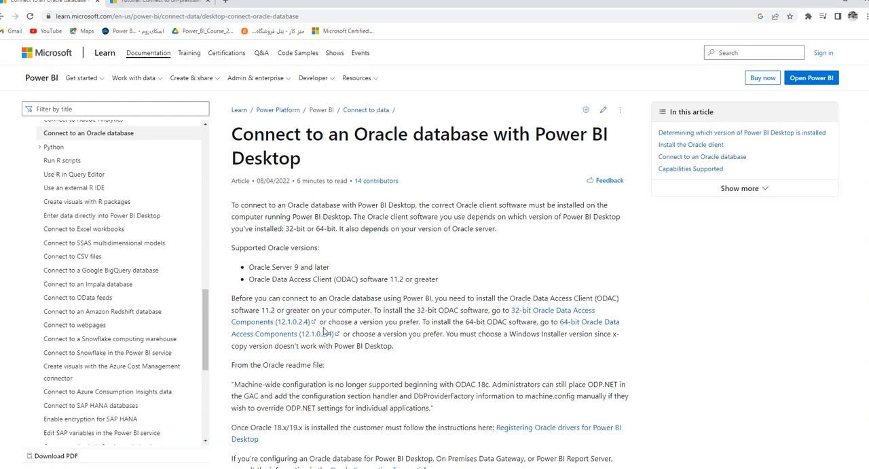
pyautogui.moveTo(330, 171); pyautogui.dragTo(161, 127)
pyautogui.click(354, 296)
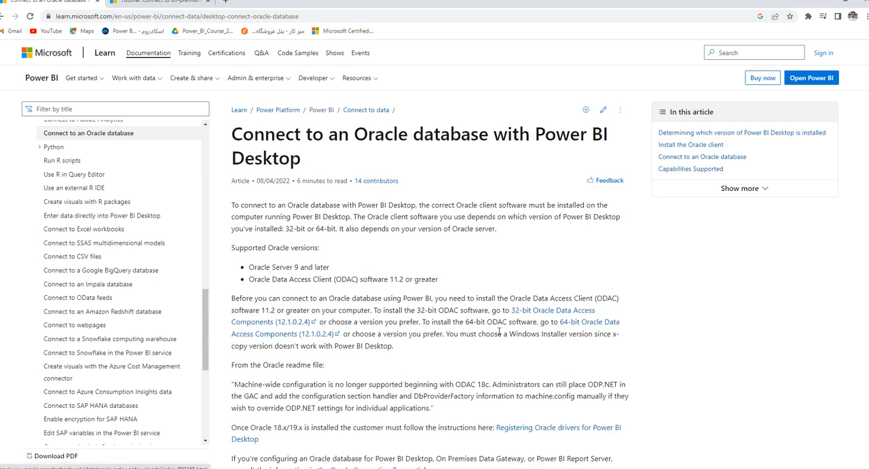
pyautogui.scroll(-2, 506, 345)
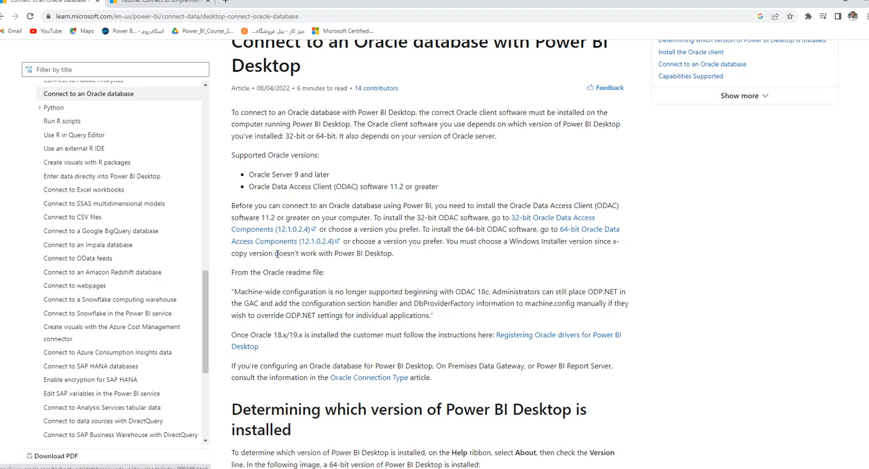
pyautogui.scroll(-8, 353, 224)
pyautogui.scroll(-7, 313, 173)
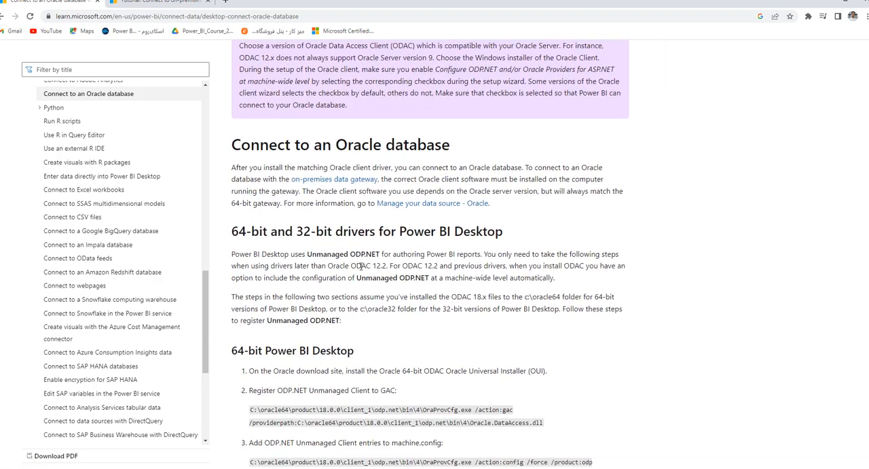
pyautogui.scroll(-8, 362, 245)
pyautogui.scroll(-6, 338, 325)
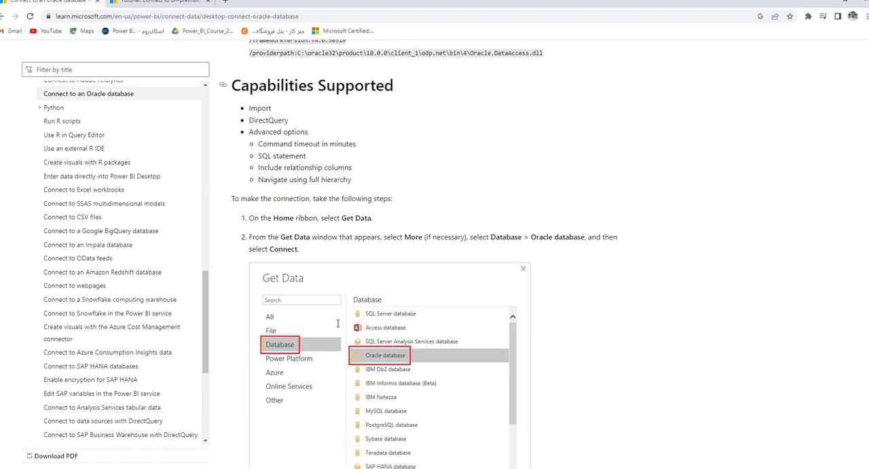
pyautogui.scroll(-2, 302, 349)
pyautogui.scroll(-2, 298, 345)
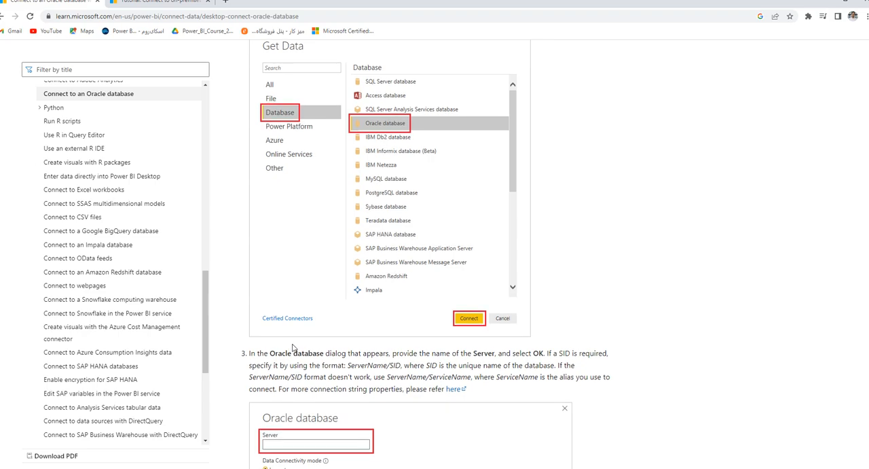
pyautogui.scroll(-12, 299, 343)
pyautogui.scroll(-10, 314, 340)
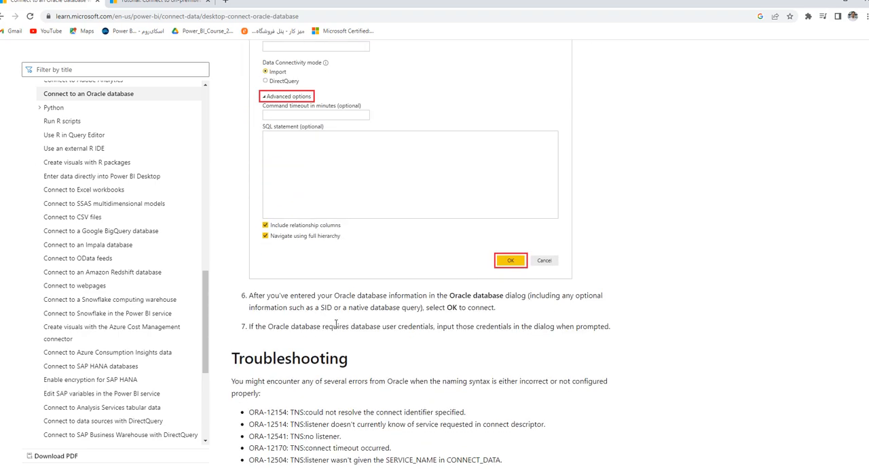
pyautogui.scroll(-1, 333, 323)
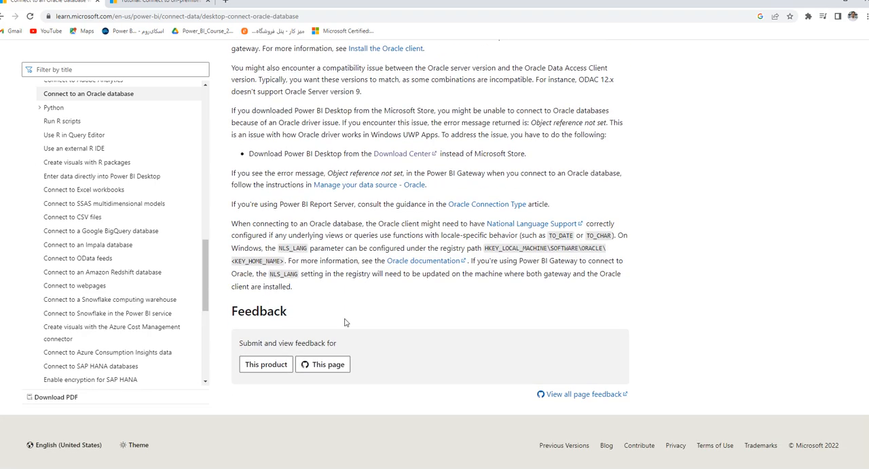
# Review the server, database and advanced options in the SQL Server tutorial, and minimize Chrome to return to Power BI Desktop.
pyautogui.click(136, 5)
pyautogui.scroll(-4, 232, 228)
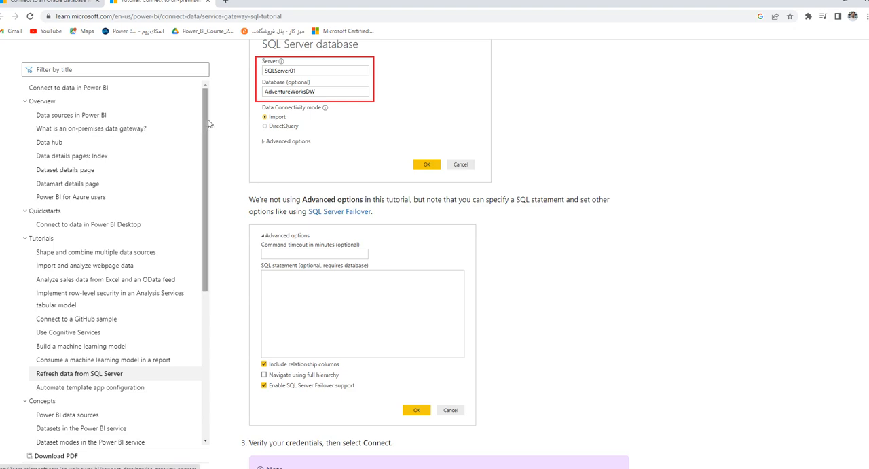
pyautogui.click(825, 2)
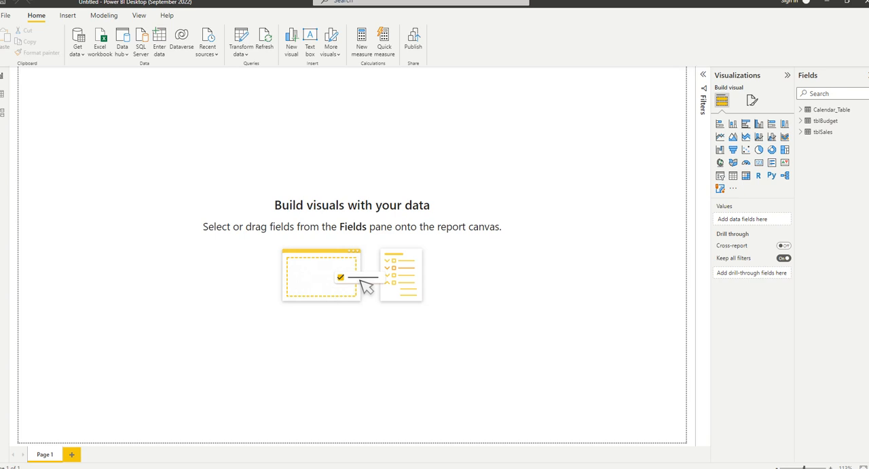
# Start a new data connection using Folder as the source from the full list of connectors.
pyautogui.click(80, 53)
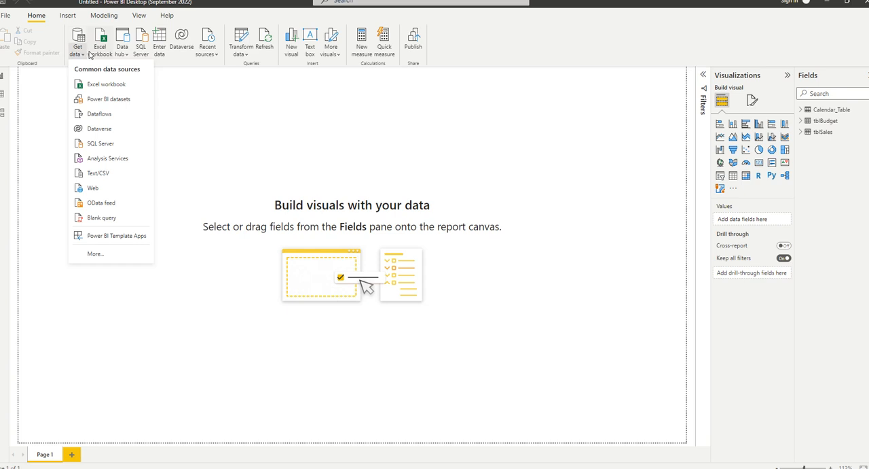
pyautogui.click(93, 257)
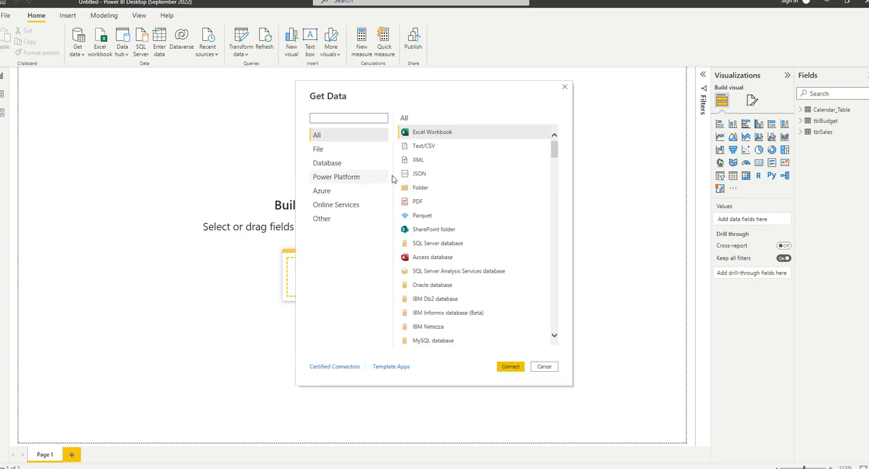
pyautogui.click(419, 187)
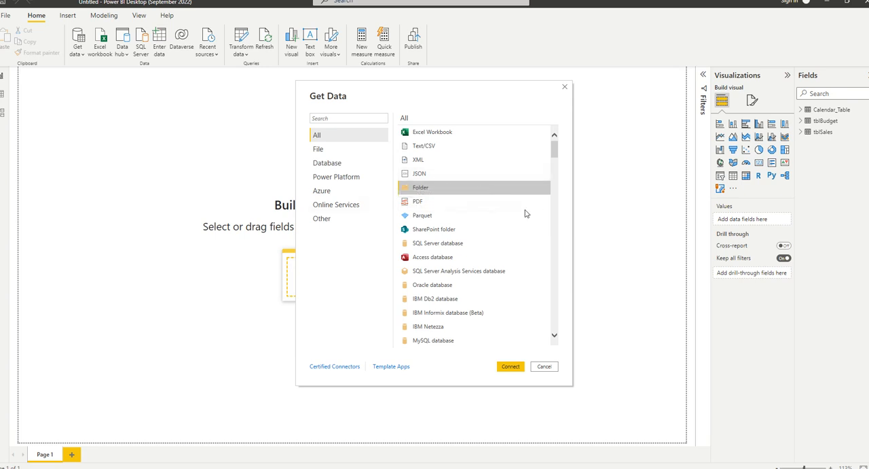
pyautogui.click(508, 366)
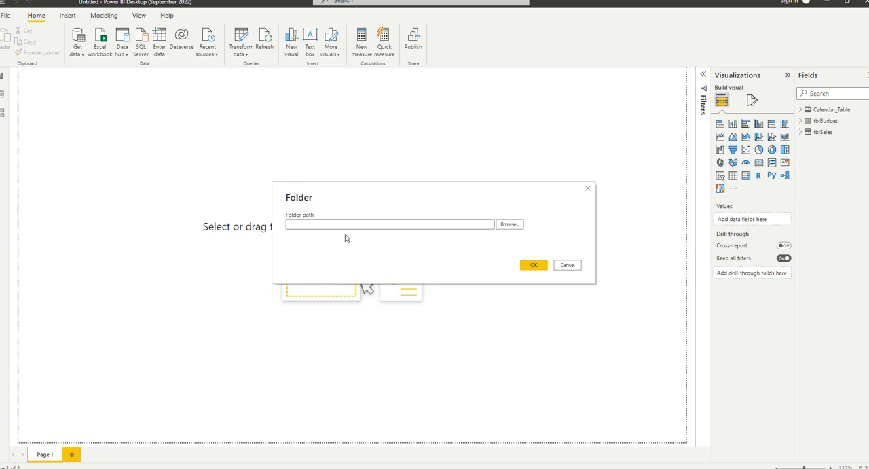
# Choose the folder S on the Desktop as the folder path and load the preview of its files.
pyautogui.click(503, 226)
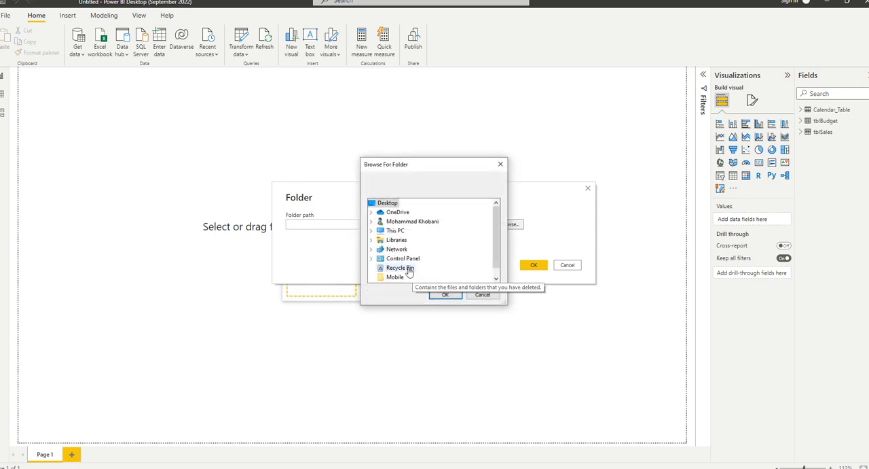
pyautogui.scroll(-1, 407, 272)
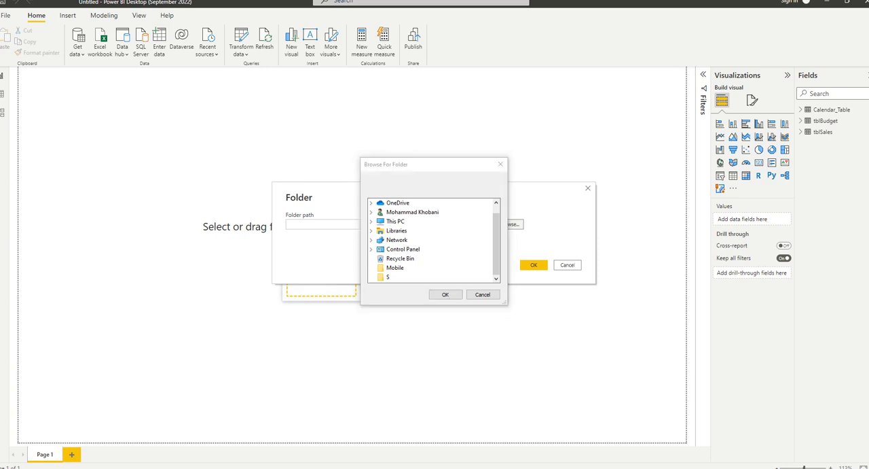
pyautogui.click(385, 277)
pyautogui.click(442, 294)
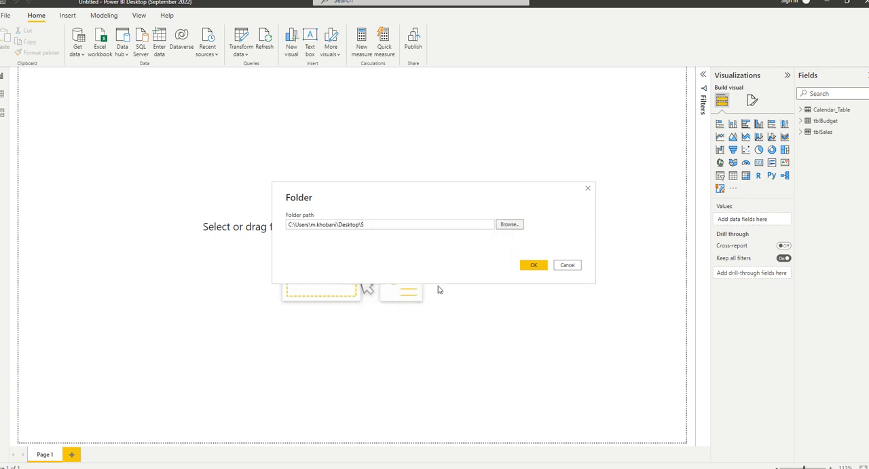
pyautogui.click(534, 265)
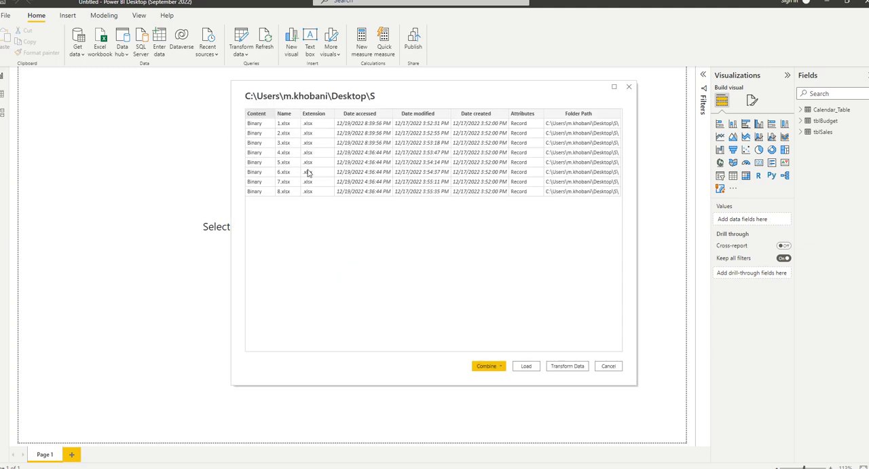
# Combine the Excel files in folder S using the Combine & Transform Data option.
pyautogui.click(614, 86)
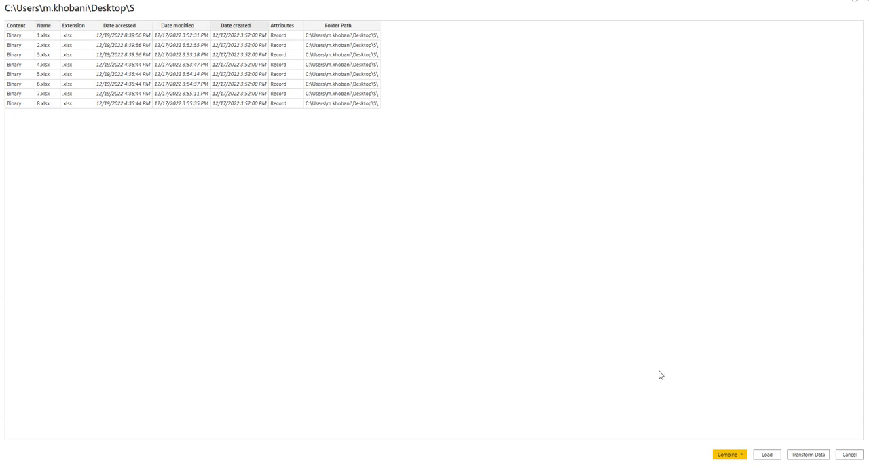
pyautogui.click(741, 454)
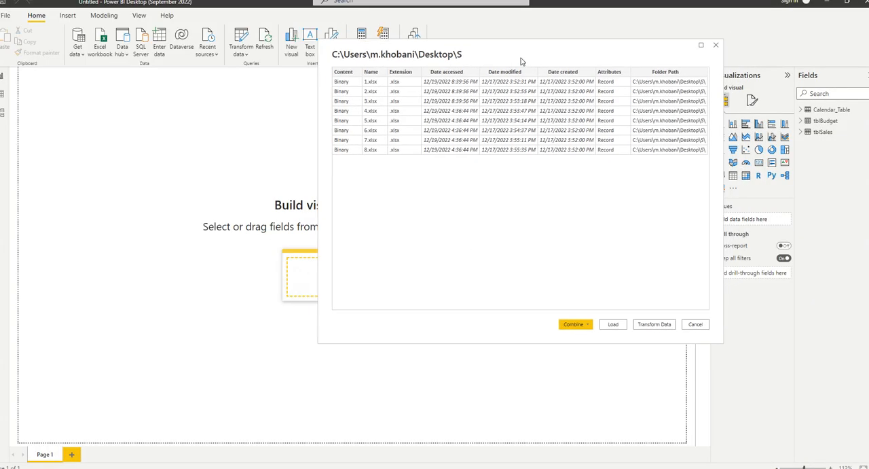
pyautogui.click(541, 318)
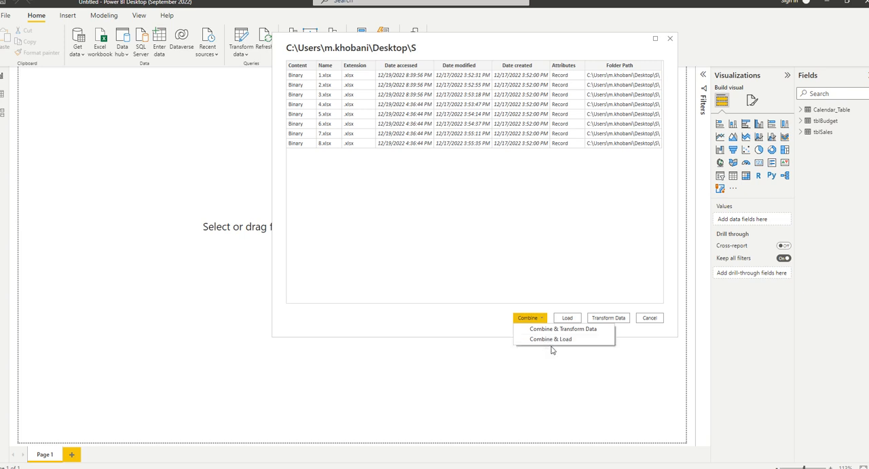
pyautogui.click(579, 337)
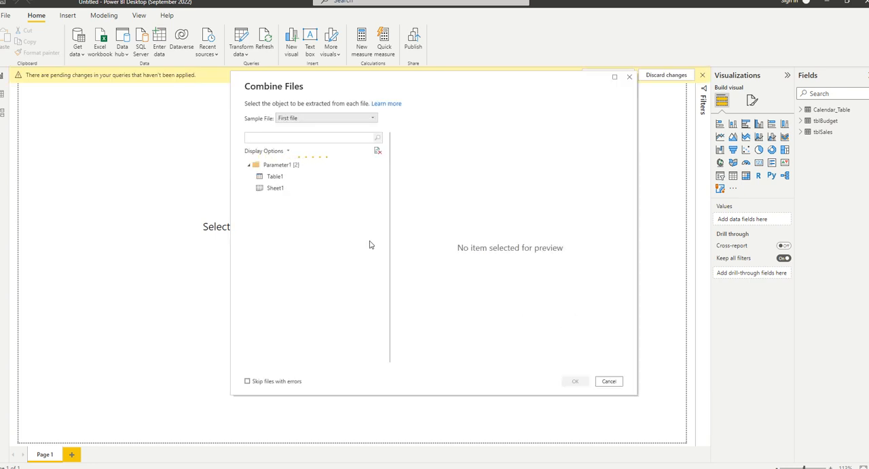
# Keep First file as the sample, preview Table1 as the object to extract, and confirm combining the files.
pyautogui.click(308, 119)
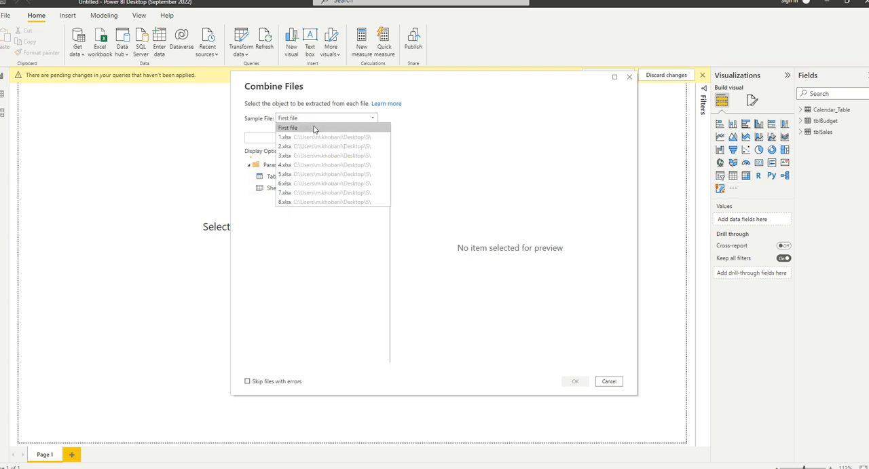
pyautogui.click(294, 241)
pyautogui.click(279, 178)
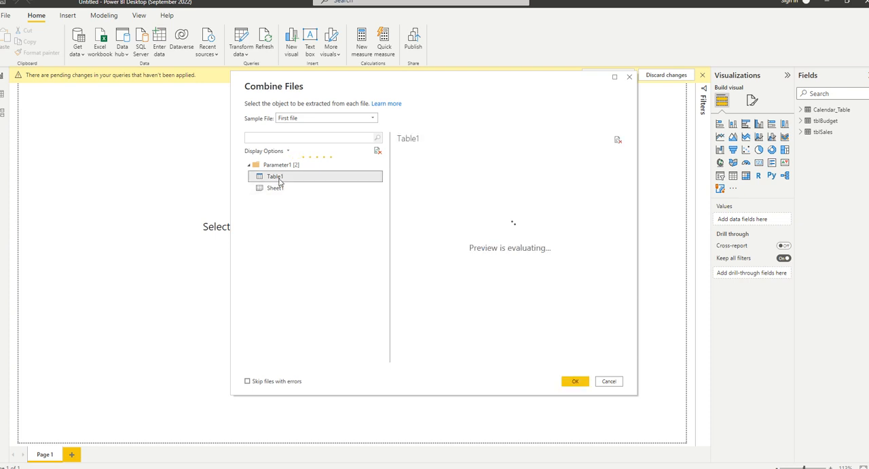
pyautogui.scroll(-5, 508, 285)
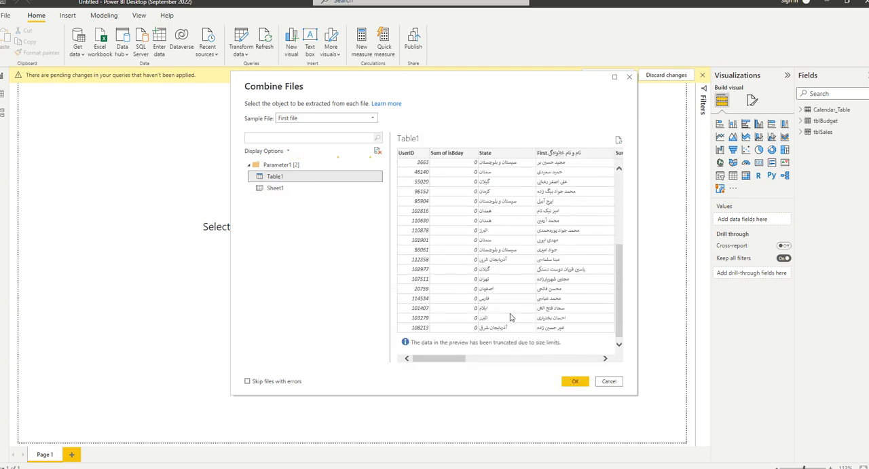
pyautogui.moveTo(442, 363); pyautogui.dragTo(584, 361)
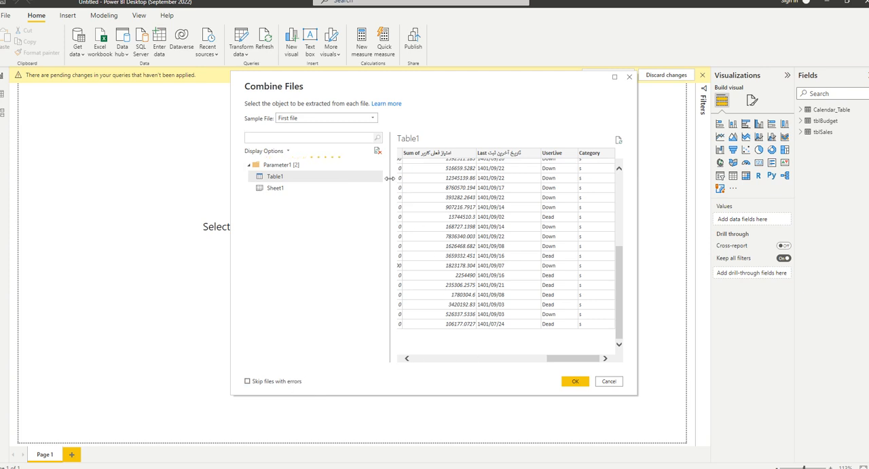
pyautogui.click(574, 381)
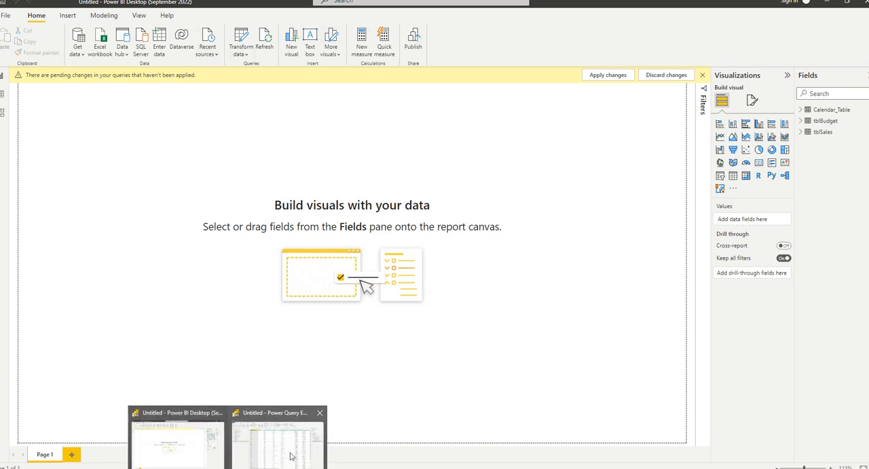
# Switch to Power Query Editor, inspect the Parameter1, Sample File and Transform File helper queries, and collapse the Transform File from S group.
pyautogui.click(292, 453)
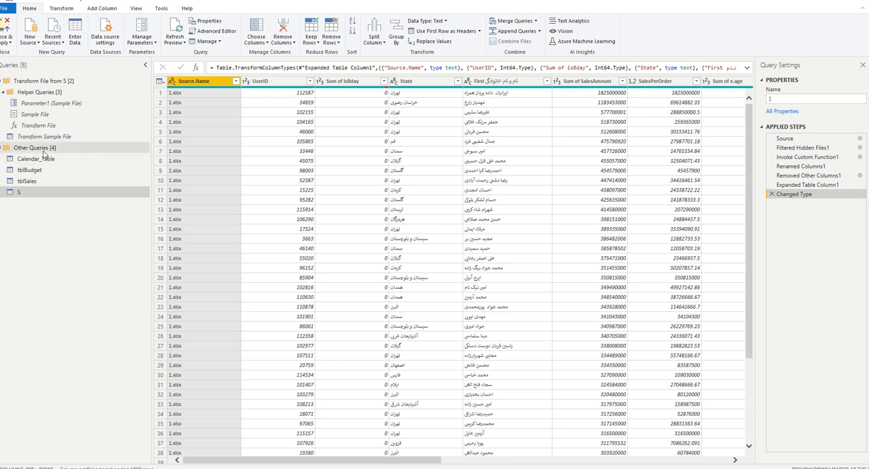
pyautogui.click(38, 93)
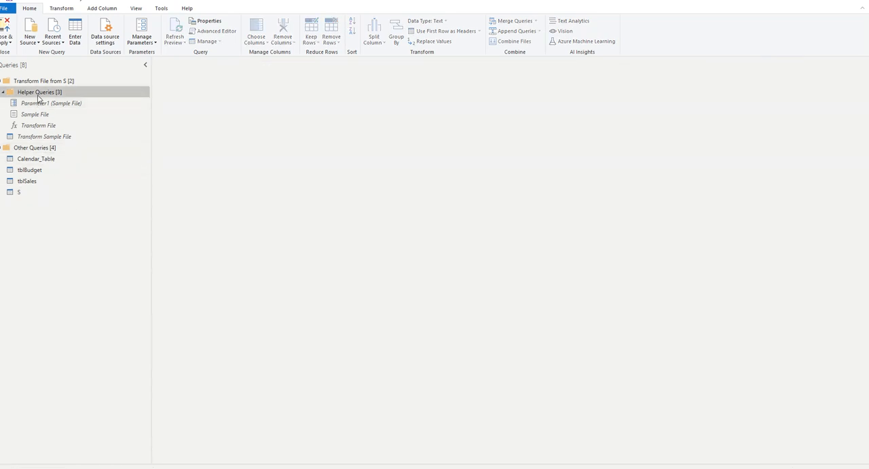
pyautogui.click(53, 103)
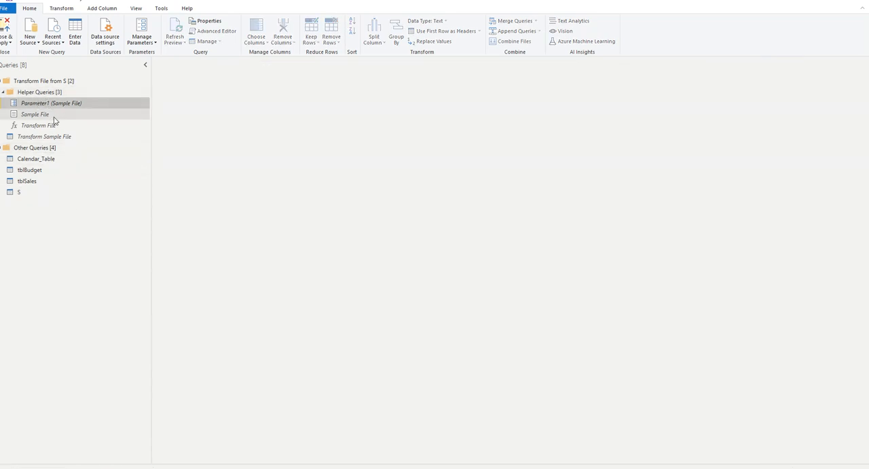
pyautogui.click(57, 115)
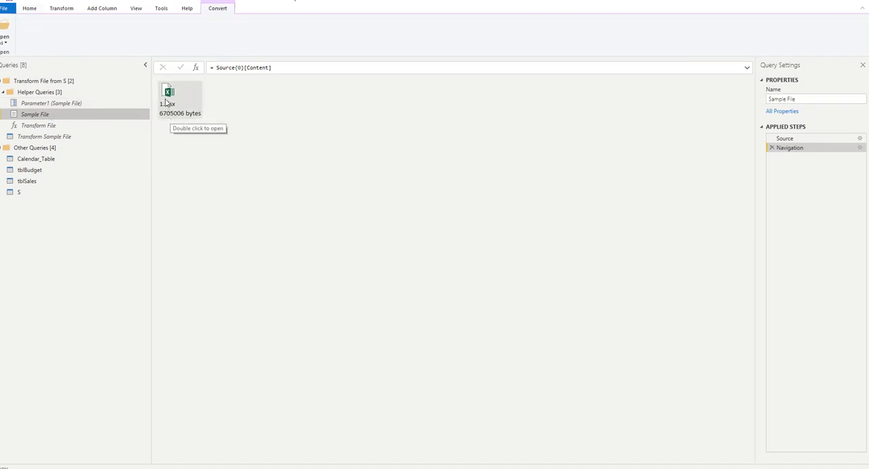
pyautogui.click(70, 103)
pyautogui.click(213, 81)
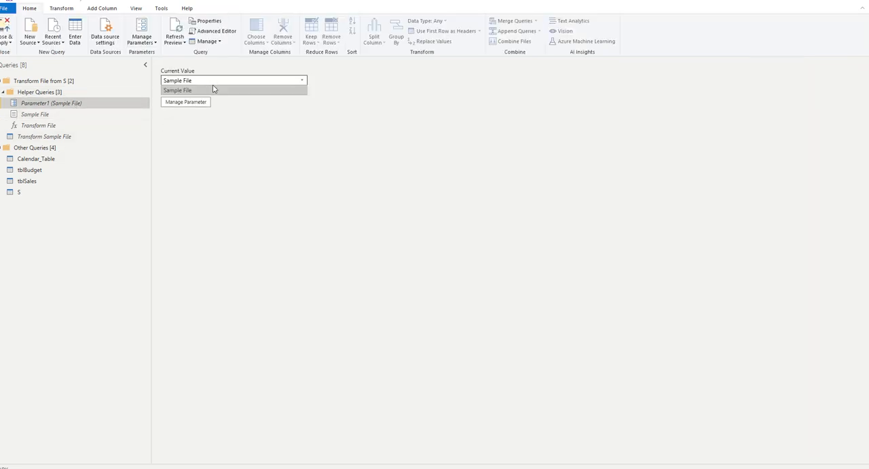
pyautogui.click(212, 89)
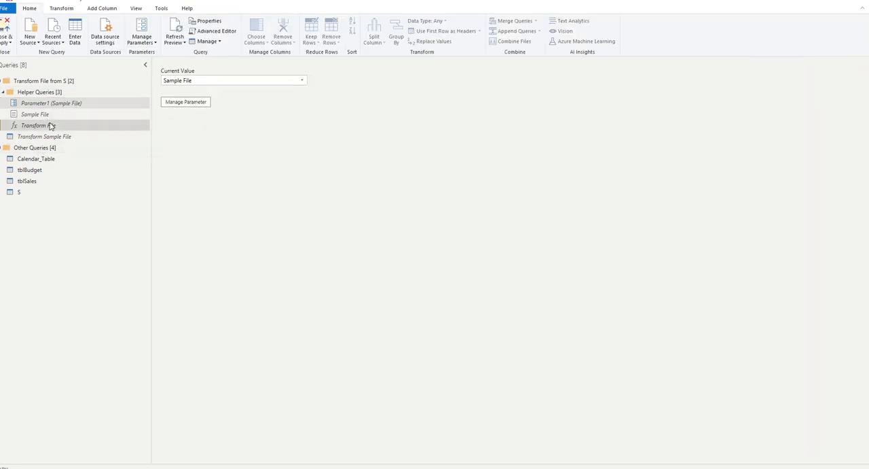
pyautogui.click(50, 126)
pyautogui.click(213, 110)
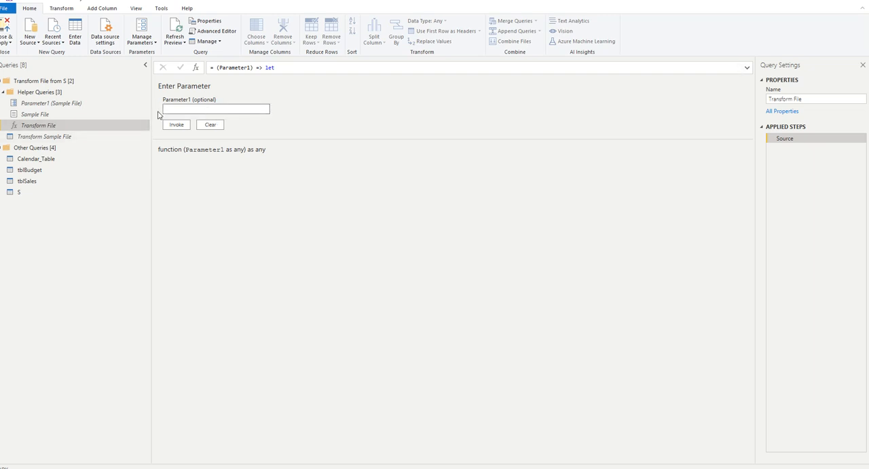
pyautogui.click(10, 84)
pyautogui.click(2, 82)
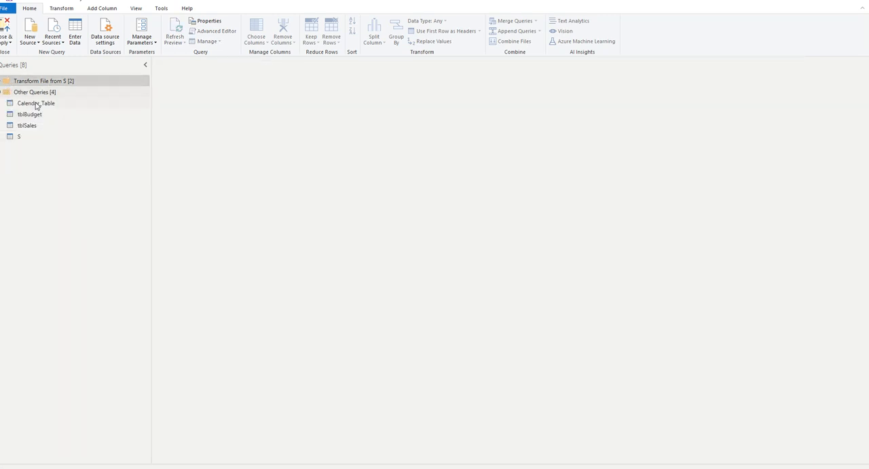
# View the combined query S and load the full list of Source.Name filter values to check which files it includes.
pyautogui.click(32, 91)
pyautogui.click(36, 136)
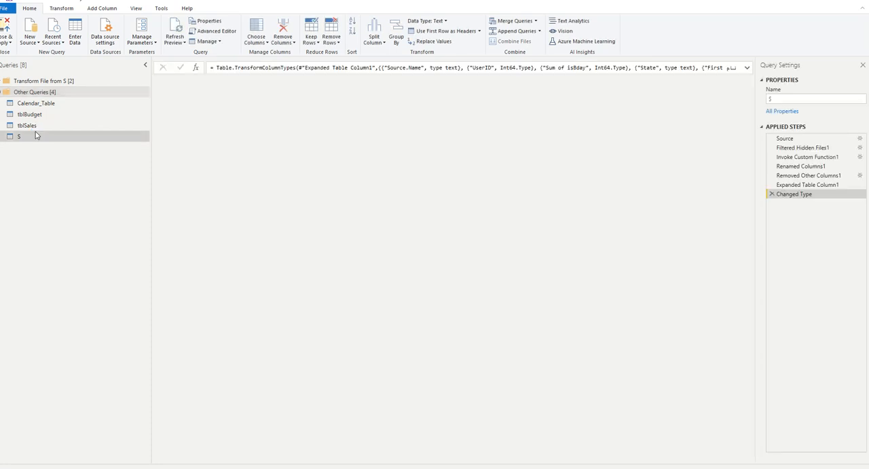
pyautogui.scroll(-4, 291, 214)
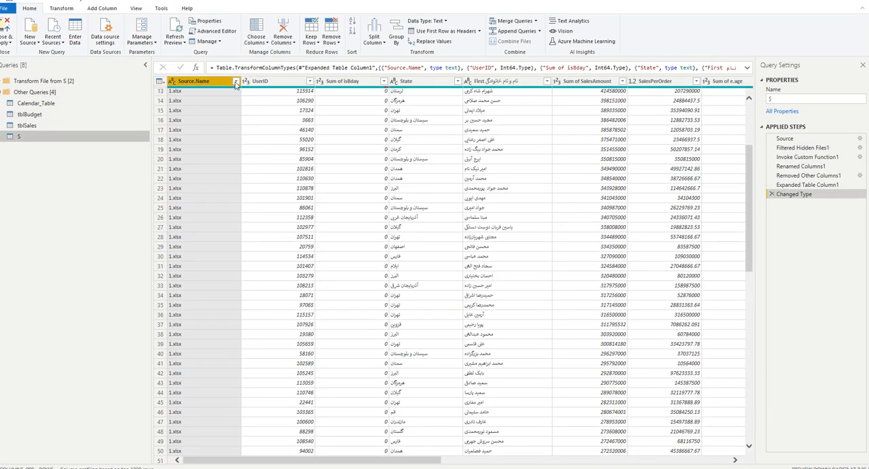
pyautogui.click(236, 82)
pyautogui.click(226, 231)
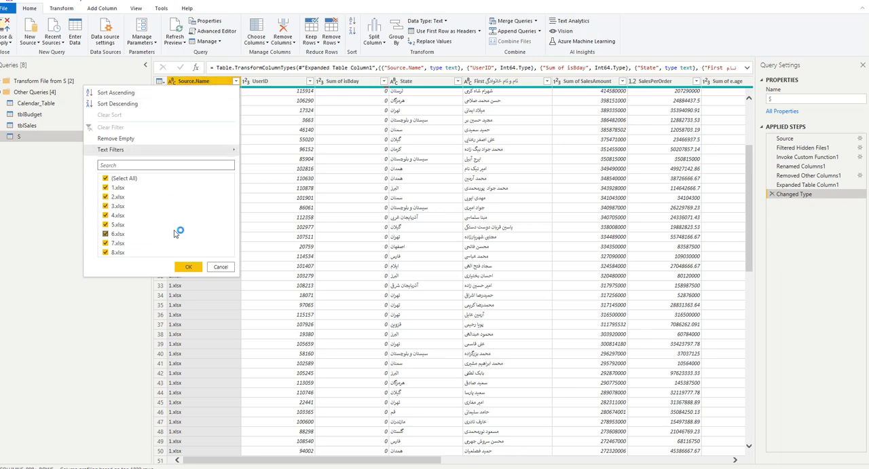
pyautogui.click(87, 304)
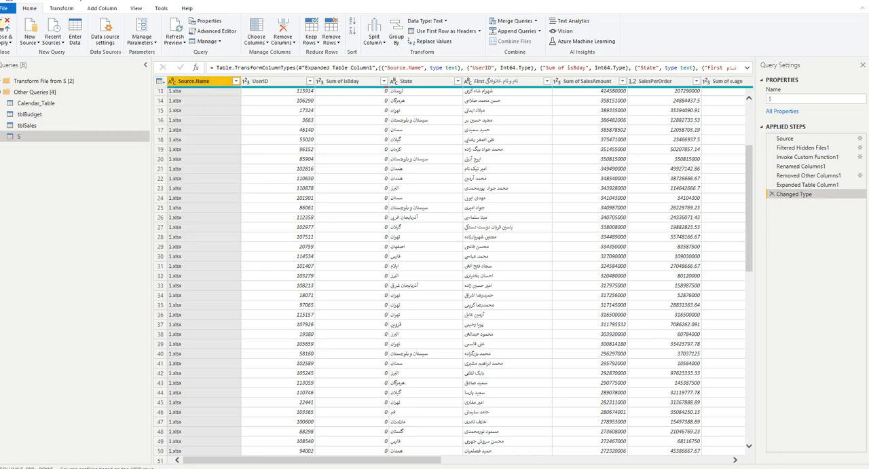
# Go to the desktop, open folder S and duplicate 8.xlsx inside it.
pyautogui.click(819, 3)
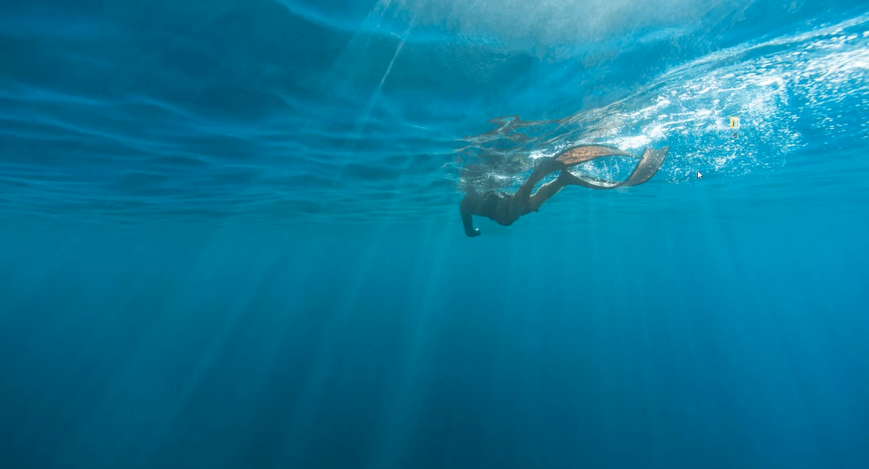
pyautogui.moveTo(1, 20); pyautogui.dragTo(506, 57)
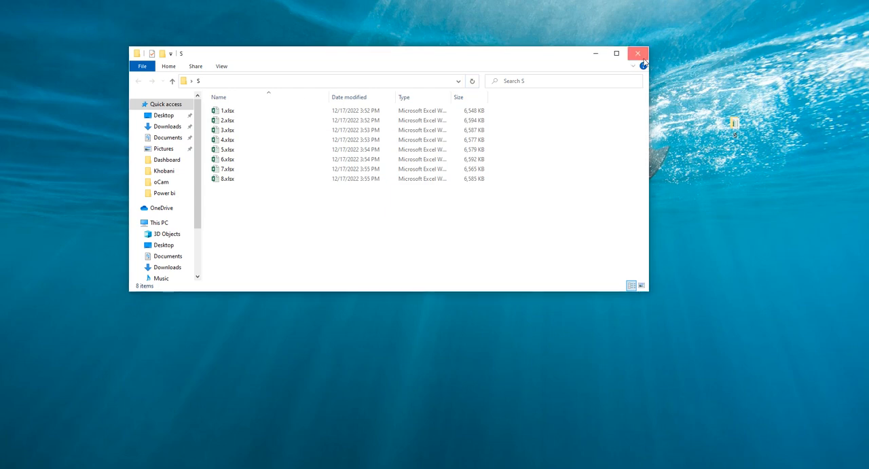
pyautogui.click(637, 53)
pyautogui.doubleClick(732, 123)
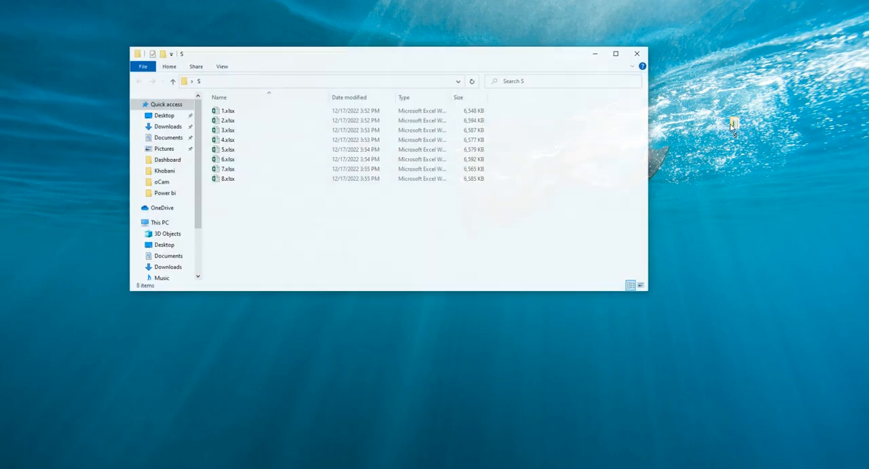
pyautogui.click(246, 181)
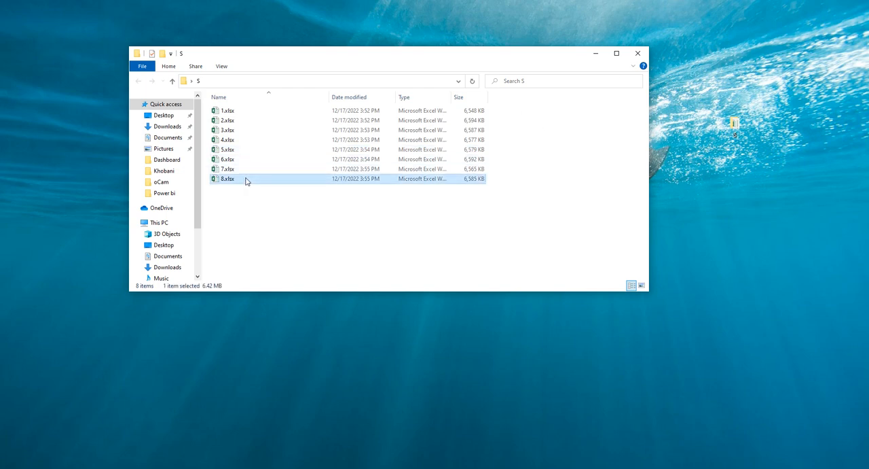
pyautogui.hotkey('ctrl', 'c')
pyautogui.hotkey('ctrl', 'v')
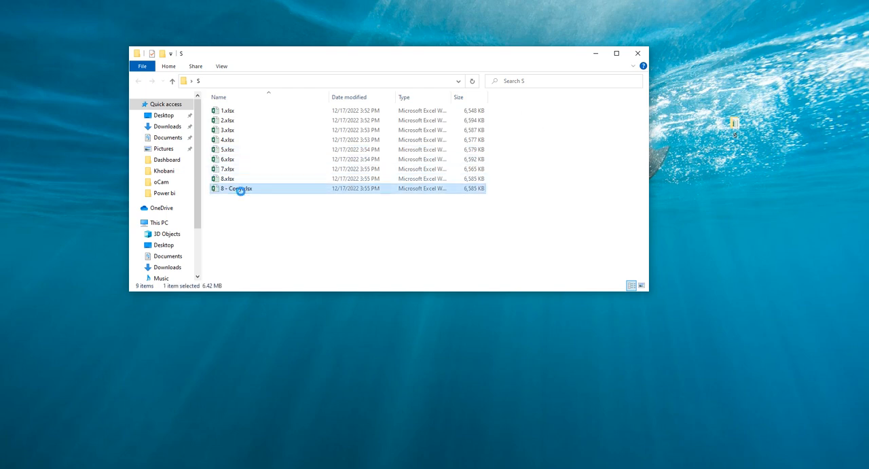
# Rename the copied workbook as 9.xlsx.
pyautogui.rightClick(237, 188)
pyautogui.click(277, 394)
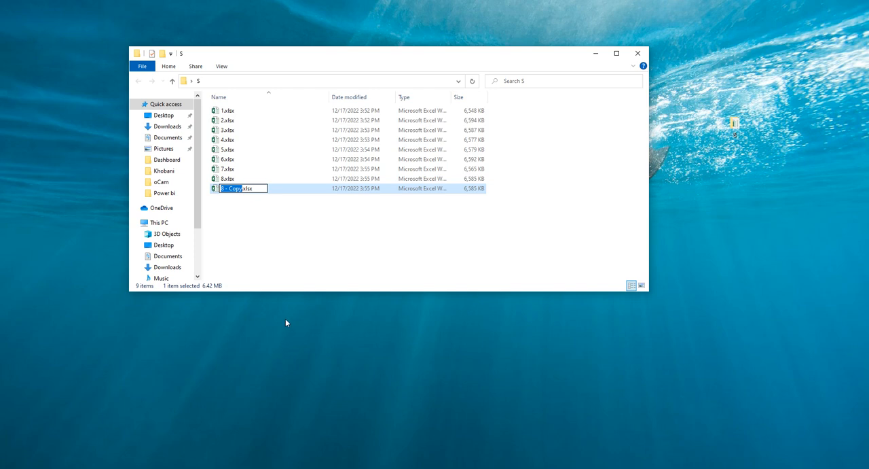
pyautogui.press('BackSpace')
pyautogui.write('9')
pyautogui.press('Return')
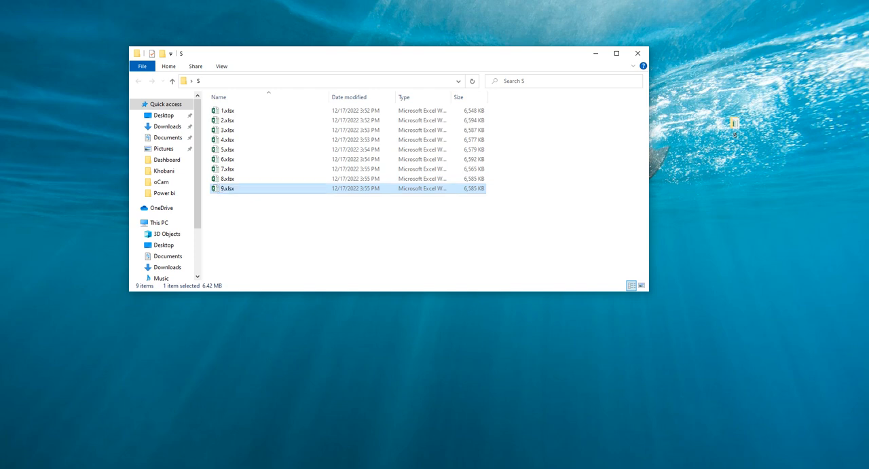
# Return to Power Query Editor and reload the full Source.Name filter list of query S to check for the added file.
pyautogui.click(227, 468)
pyautogui.click(235, 429)
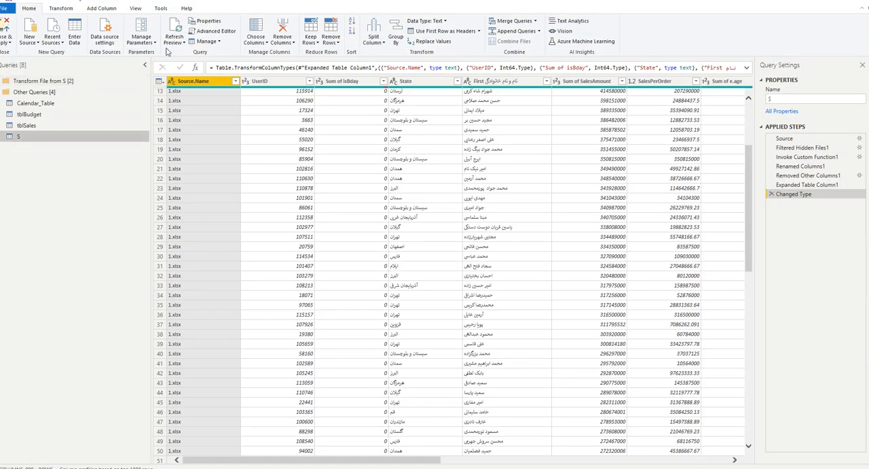
pyautogui.scroll(4, 177, 125)
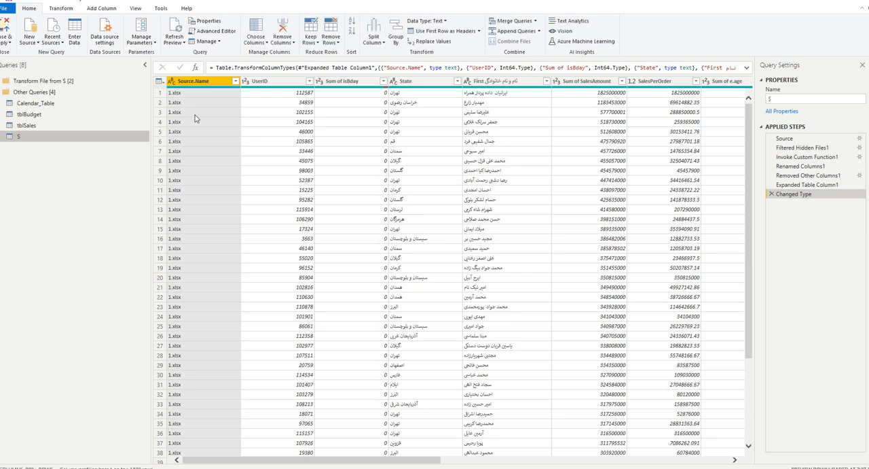
pyautogui.click(236, 81)
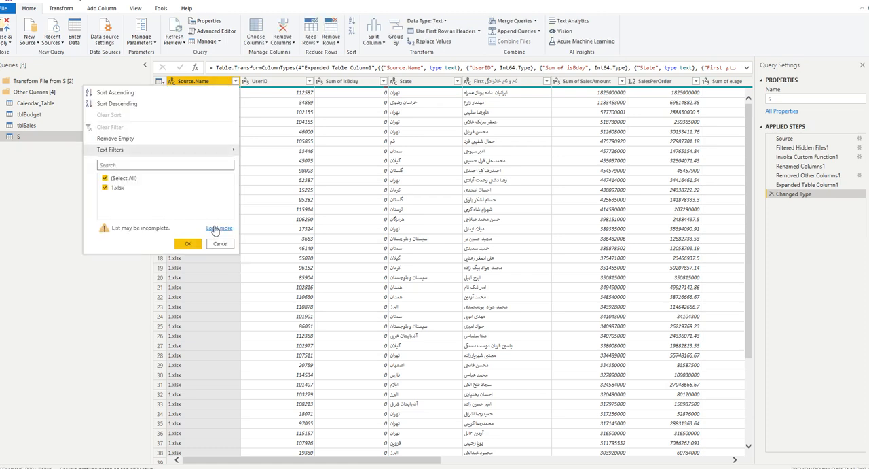
pyautogui.click(218, 229)
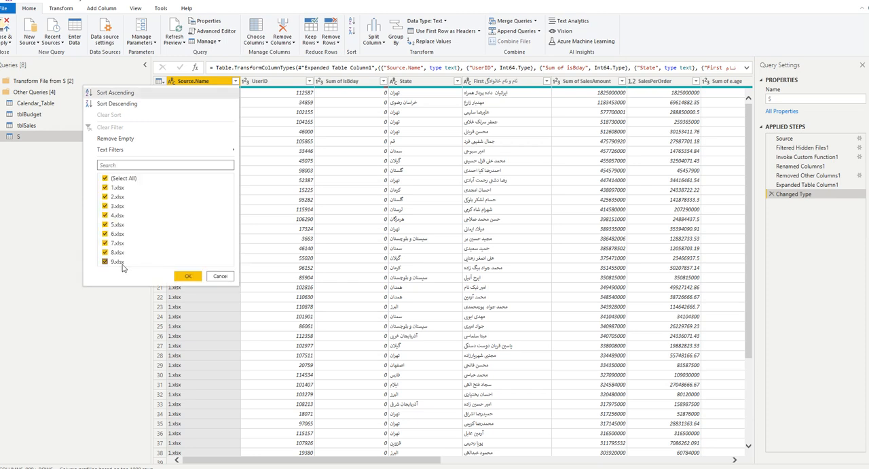
pyautogui.click(124, 305)
# Select the Transform File from S group and return to the data of query S.
pyautogui.click(11, 82)
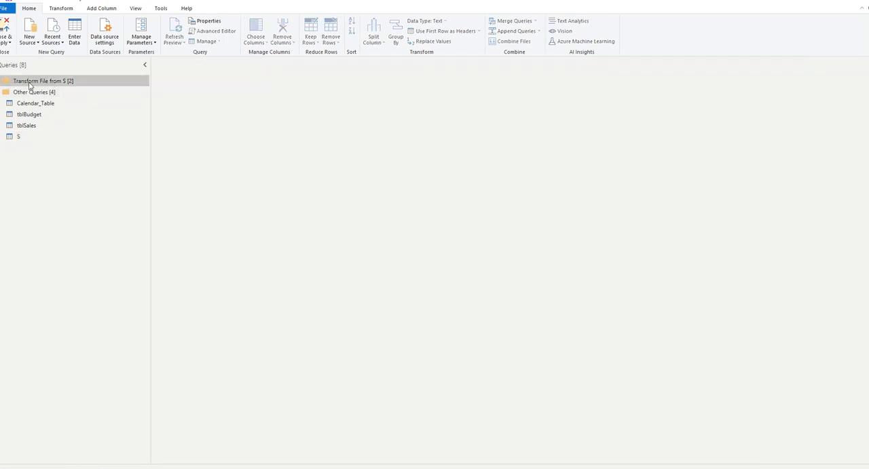
pyautogui.doubleClick(29, 83)
pyautogui.click(25, 93)
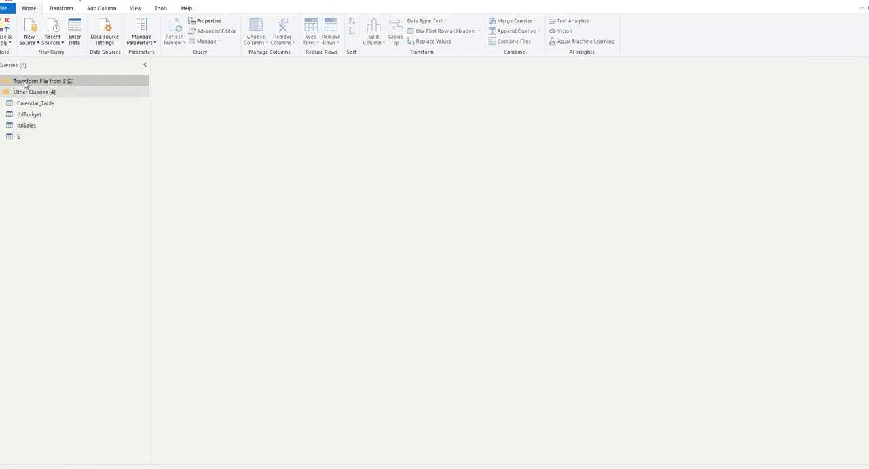
pyautogui.click(28, 129)
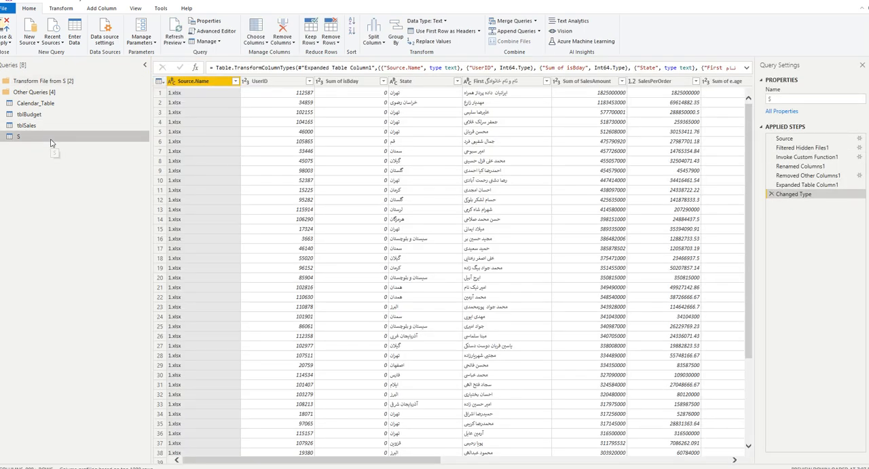
# Examine the settings of query S's Source, Filtered Hidden Files1 and Invoke Custom Function1 steps, including the Parameter1 column choices, and return to its data.
pyautogui.click(46, 127)
pyautogui.click(46, 136)
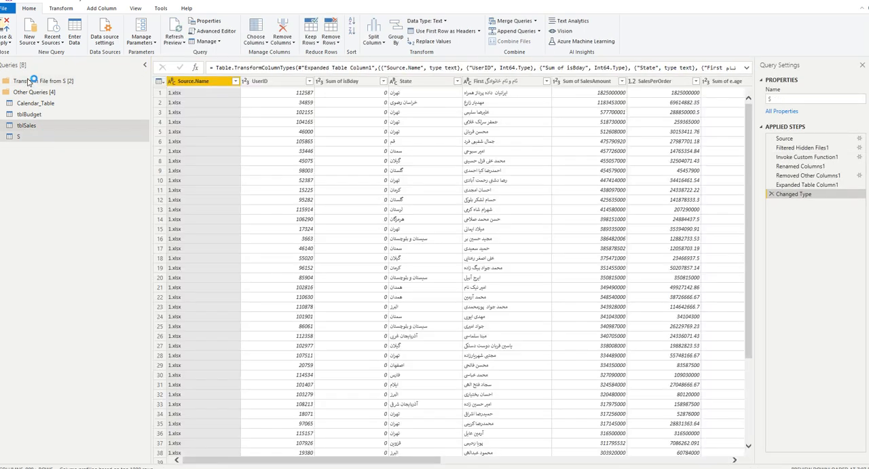
pyautogui.click(855, 139)
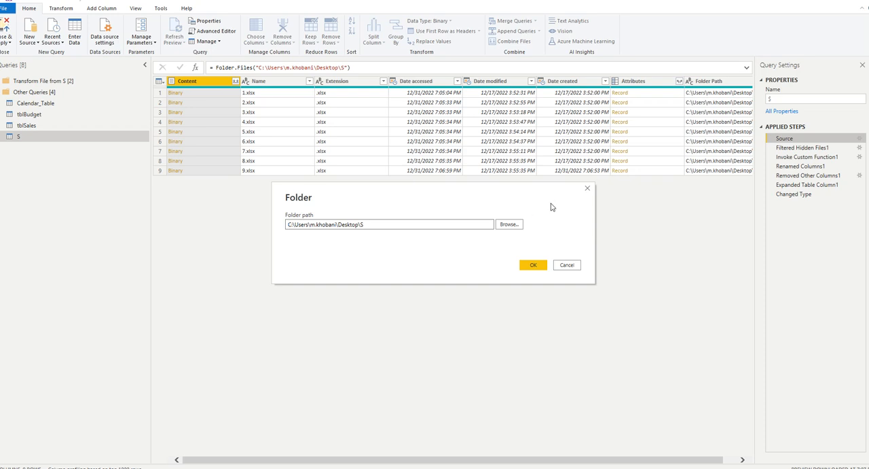
pyautogui.click(588, 188)
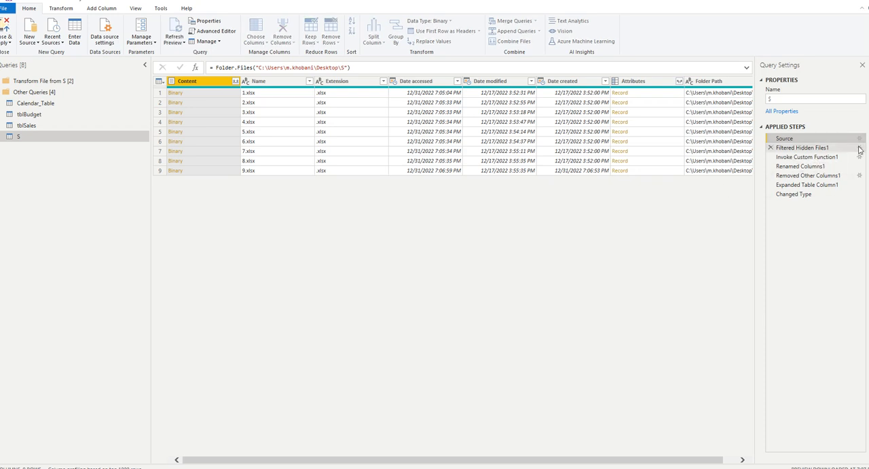
pyautogui.click(859, 149)
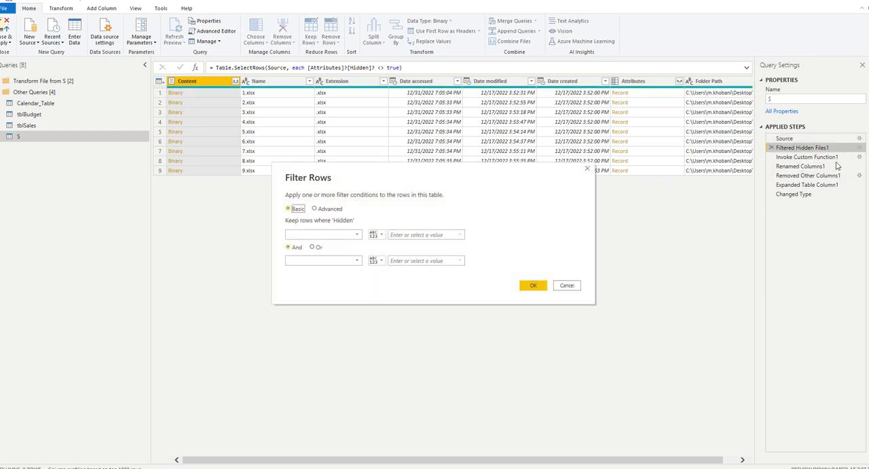
pyautogui.click(588, 169)
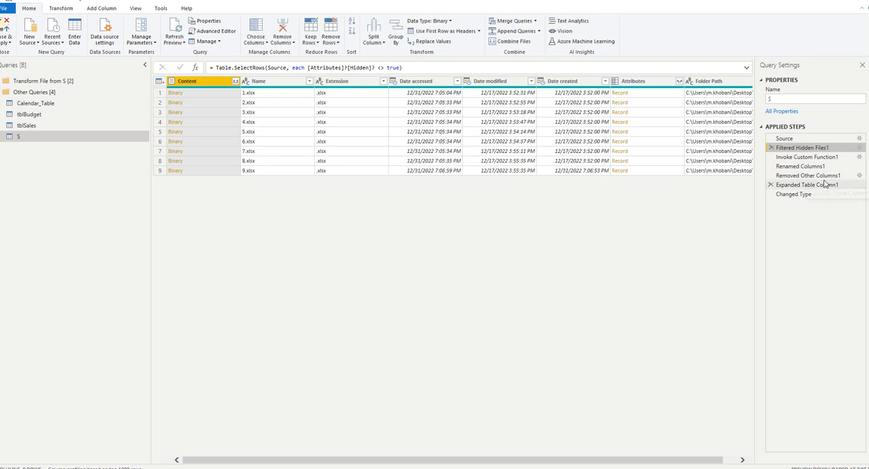
pyautogui.click(857, 158)
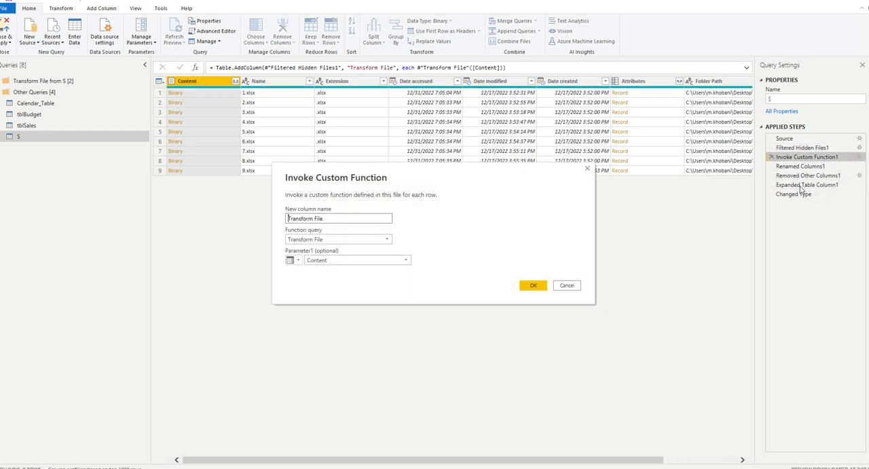
pyautogui.click(339, 261)
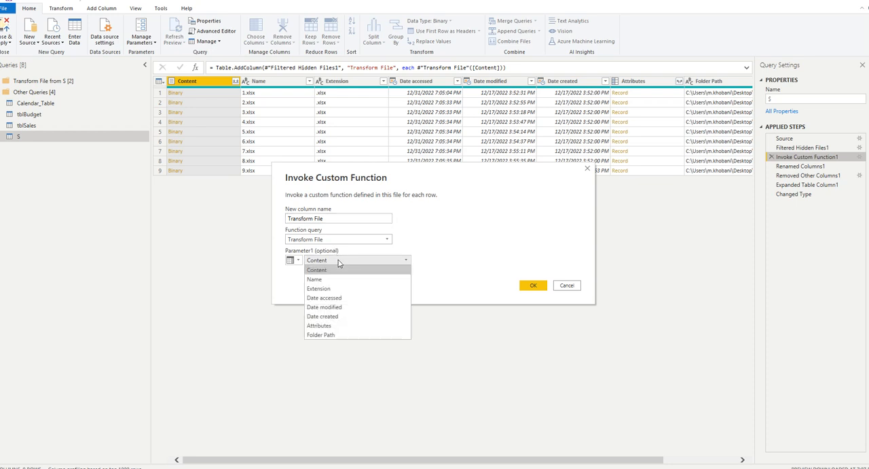
pyautogui.click(339, 268)
pyautogui.click(587, 169)
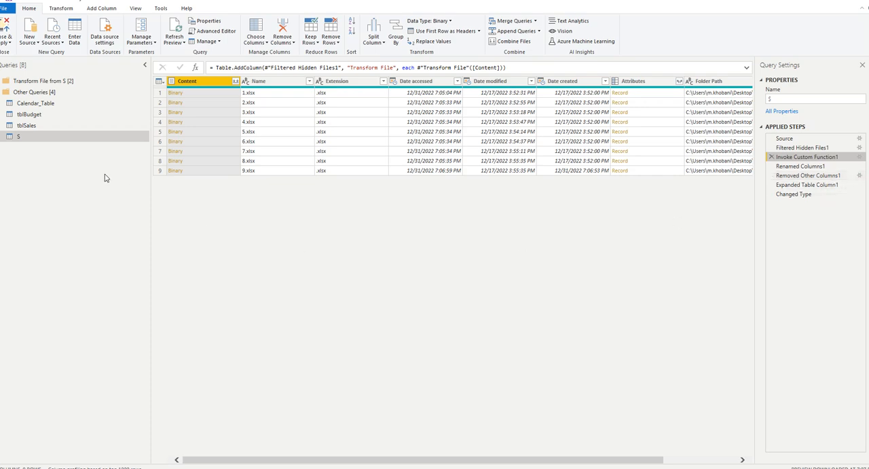
pyautogui.click(27, 82)
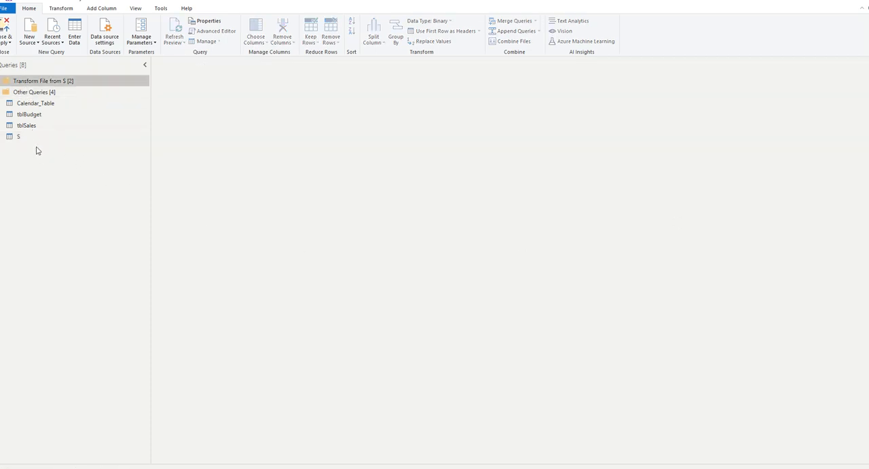
pyautogui.click(27, 137)
# Close the File Explorer window of folder S and return to the maximized Power Query Editor.
pyautogui.scroll(-10, 294, 237)
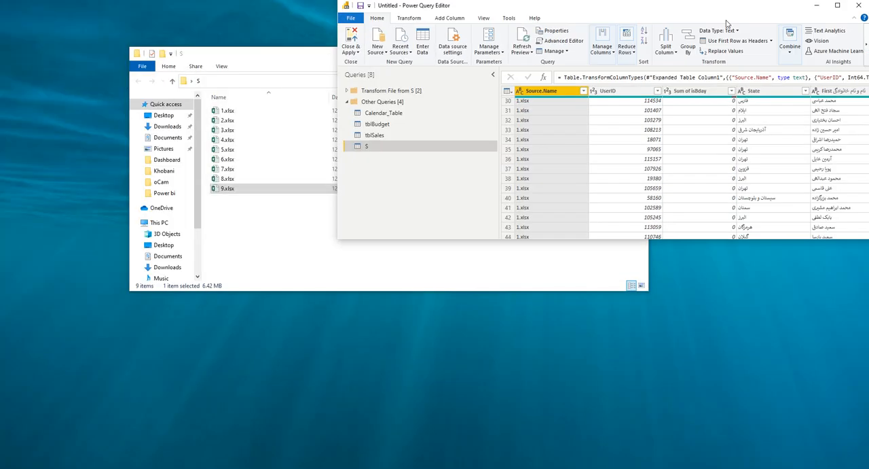
pyautogui.moveTo(727, 23); pyautogui.dragTo(402, 225)
pyautogui.click(258, 217)
pyautogui.moveTo(258, 217); pyautogui.dragTo(237, 104)
pyautogui.click(237, 234)
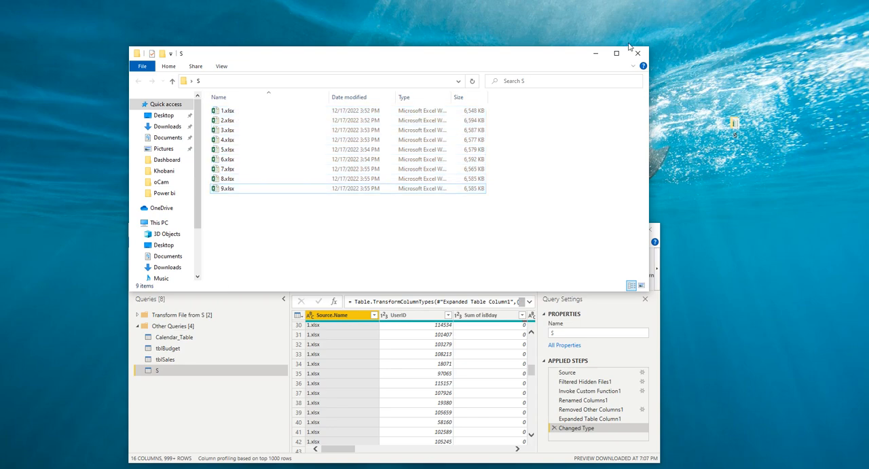
pyautogui.click(637, 53)
pyautogui.click(622, 235)
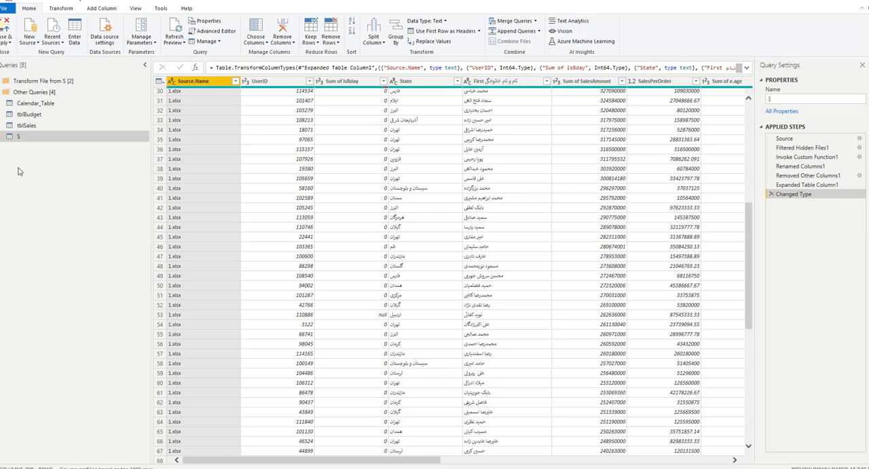
# Delete query S from the query list.
pyautogui.rightClick(75, 136)
pyautogui.click(99, 164)
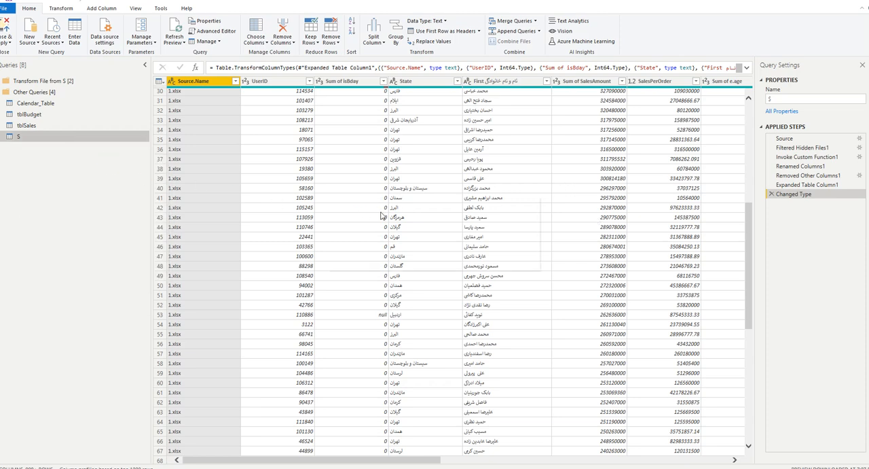
pyautogui.click(469, 253)
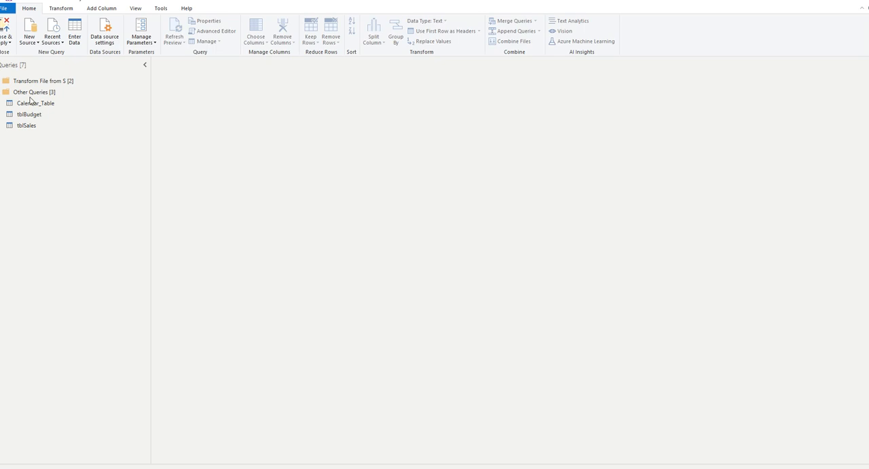
# Delete the Transform File from S group with its queries and close Power Query Editor, applying the changes.
pyautogui.rightClick(35, 83)
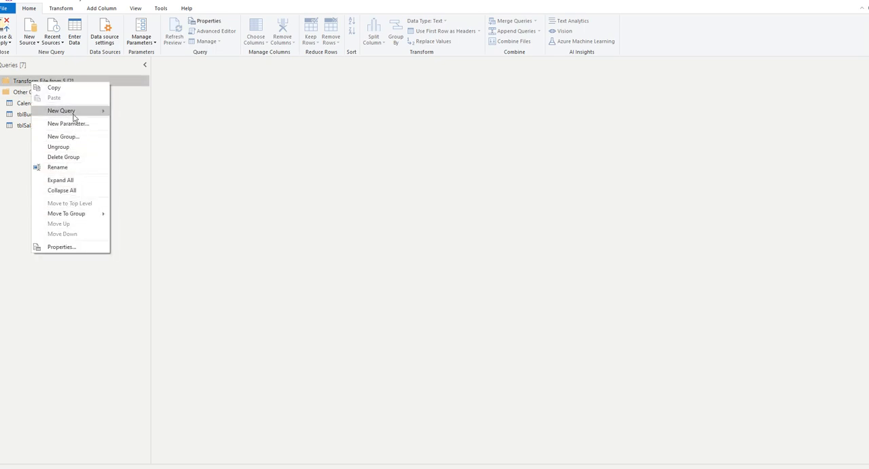
pyautogui.click(65, 157)
pyautogui.click(476, 254)
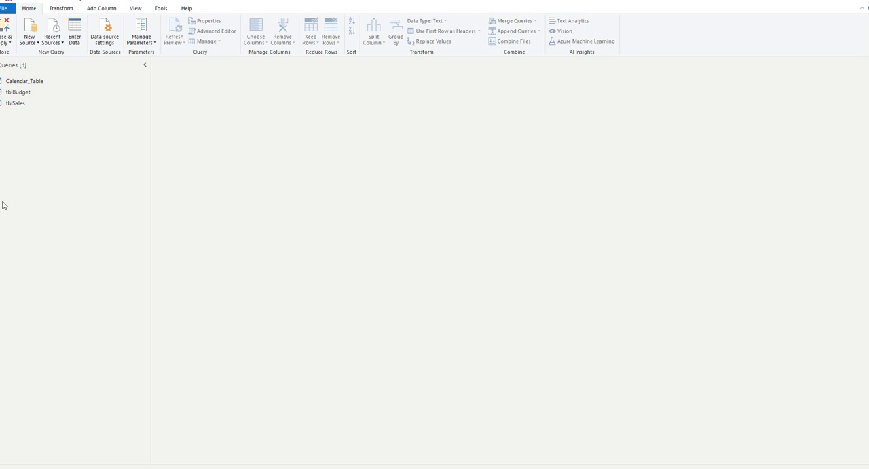
pyautogui.click(857, 1)
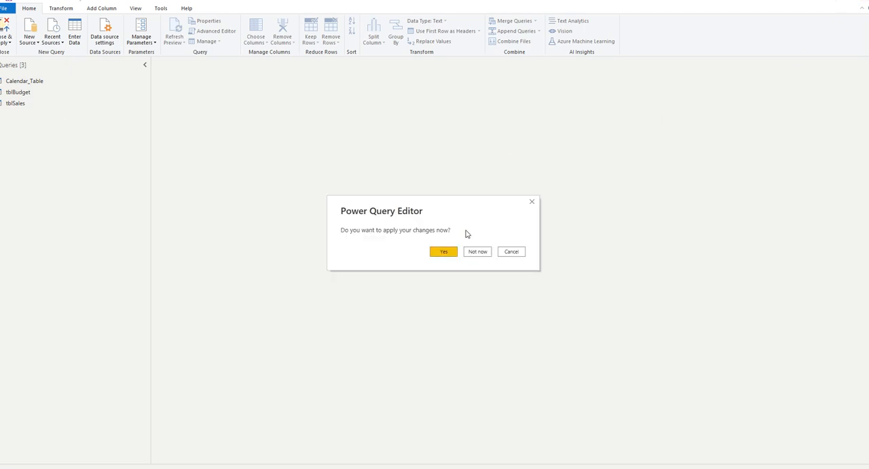
pyautogui.click(438, 252)
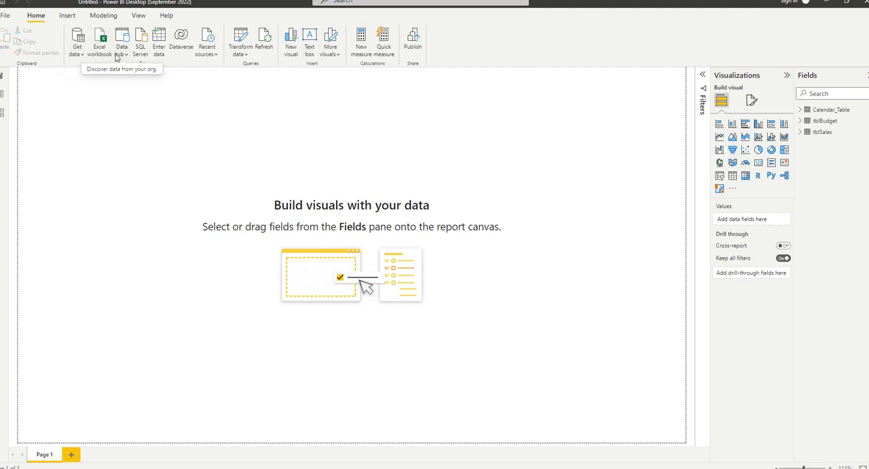
# Connect to a Folder data source, using folder S on the desktop as the folder path.
pyautogui.click(82, 59)
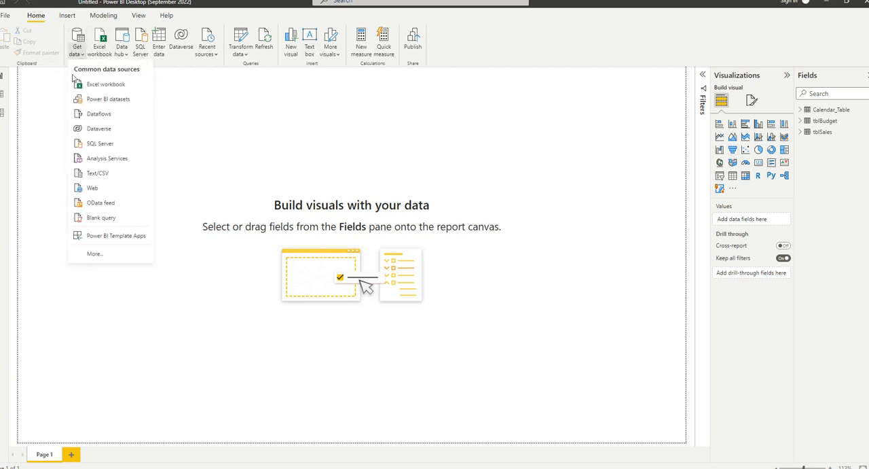
pyautogui.click(120, 254)
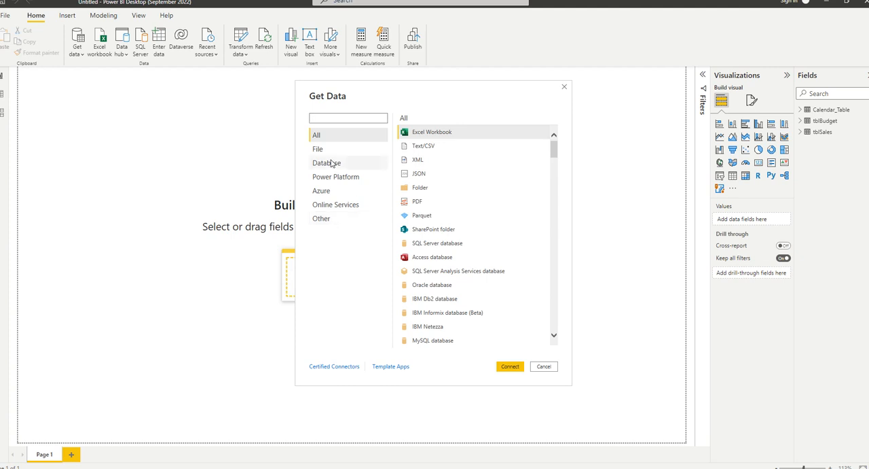
pyautogui.click(419, 188)
pyautogui.click(510, 368)
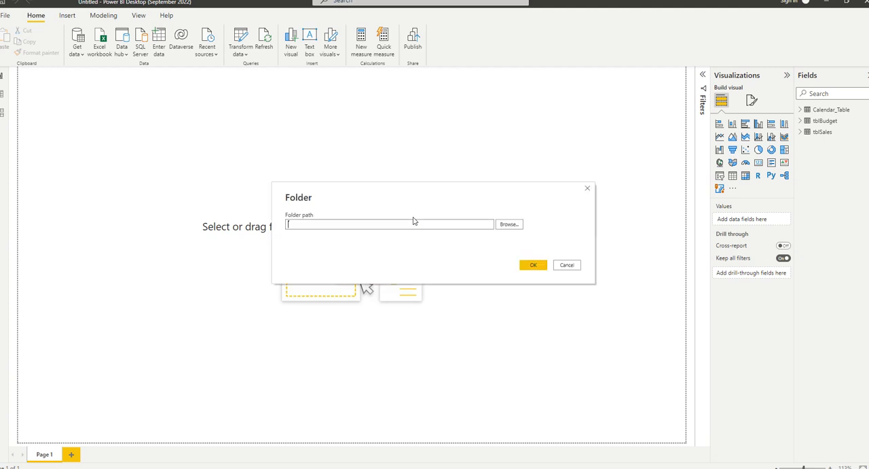
pyautogui.click(511, 224)
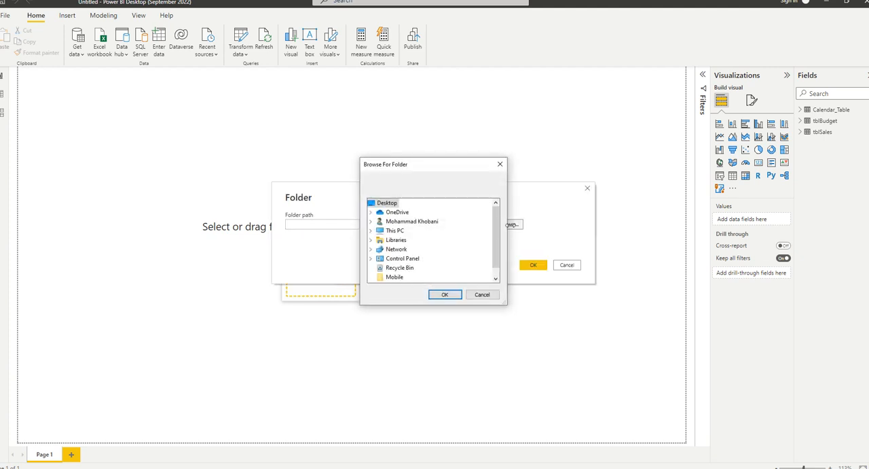
pyautogui.scroll(-1, 399, 280)
pyautogui.click(398, 279)
pyautogui.click(443, 295)
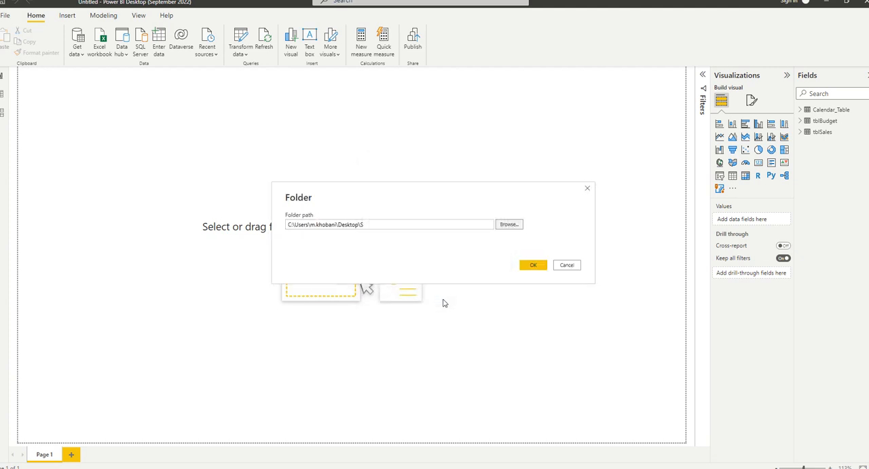
pyautogui.click(520, 266)
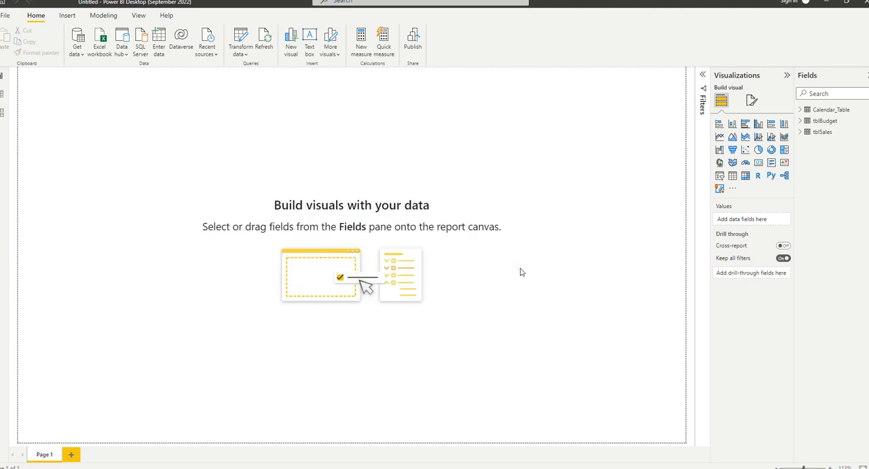
# Combine and transform the folder's files, using First file as the sample and Table1 as the object to extract.
pyautogui.click(495, 368)
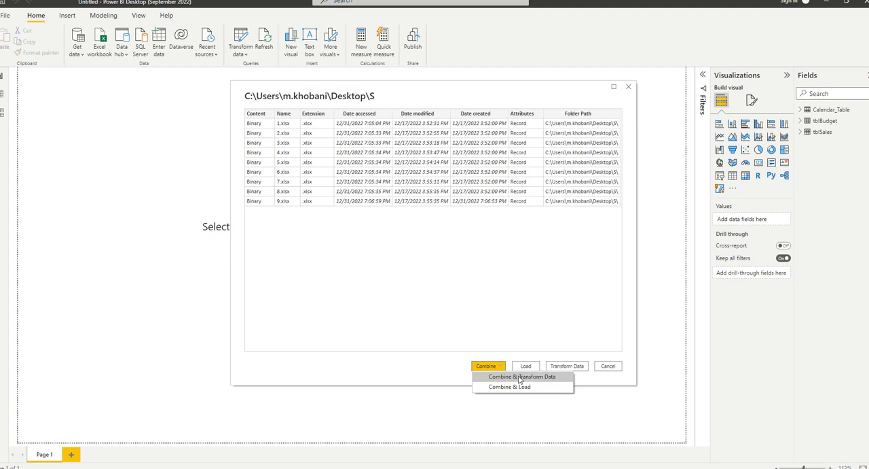
pyautogui.click(520, 376)
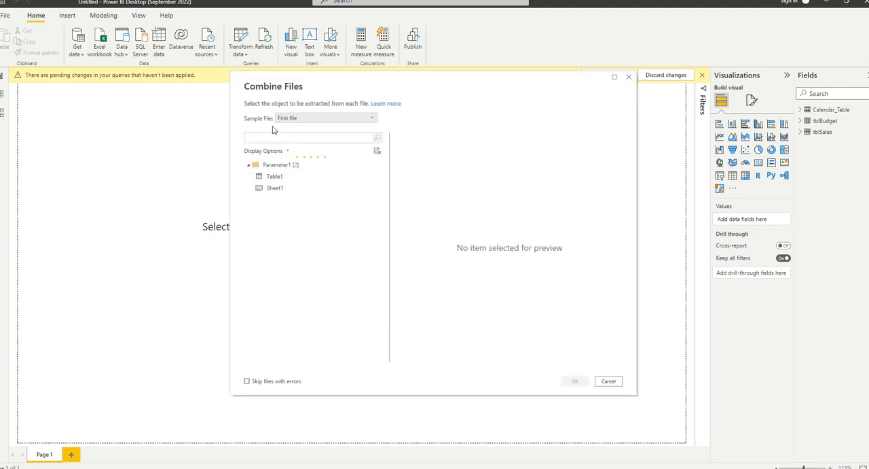
pyautogui.click(296, 120)
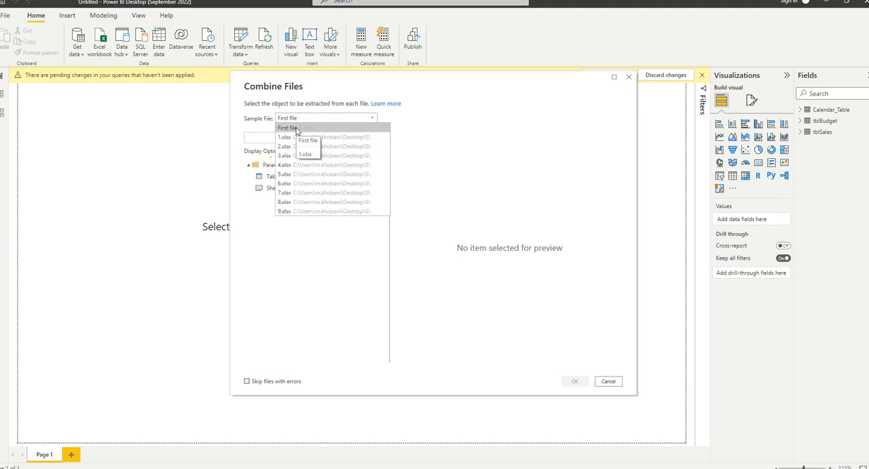
pyautogui.click(296, 129)
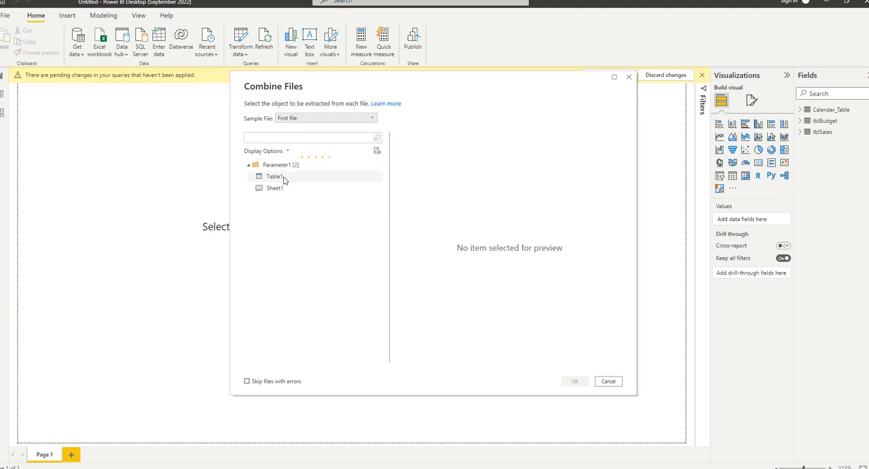
pyautogui.click(275, 176)
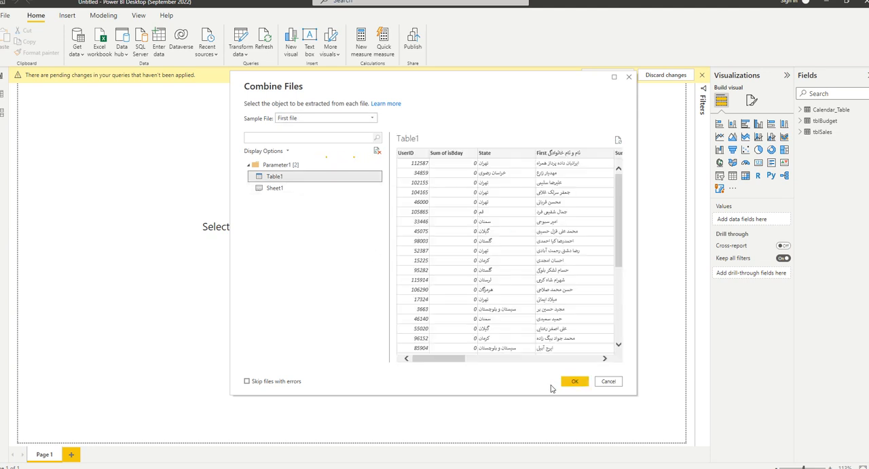
pyautogui.click(570, 381)
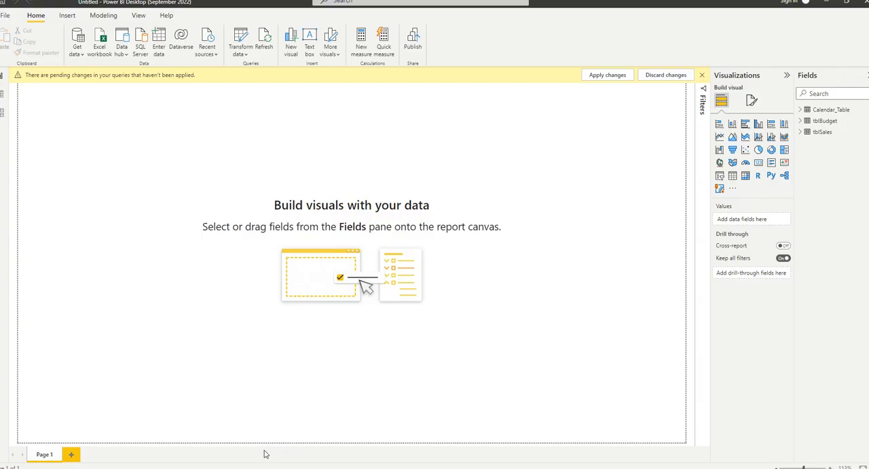
# Switch to Power Query Editor and look at the Transform File function and the Transform Sample File query.
pyautogui.click(231, 467)
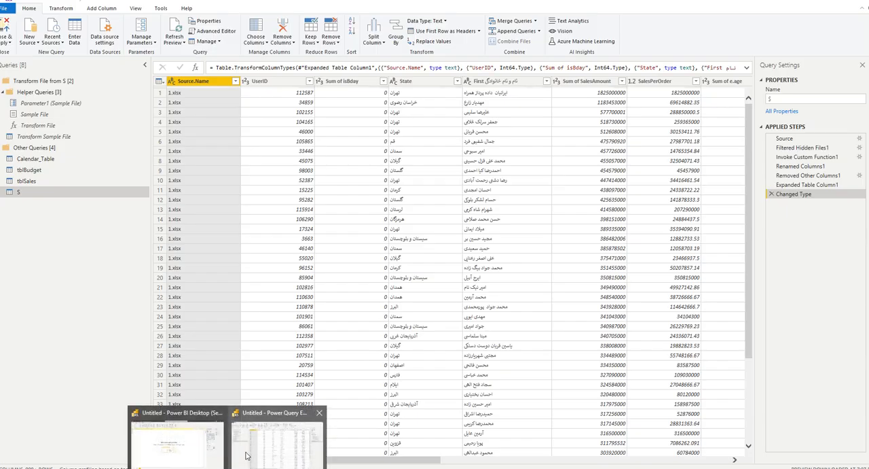
pyautogui.click(61, 128)
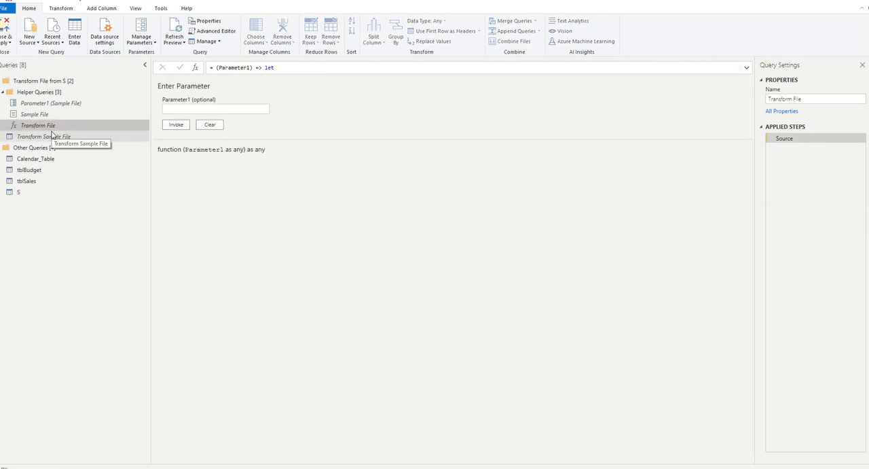
pyautogui.click(82, 140)
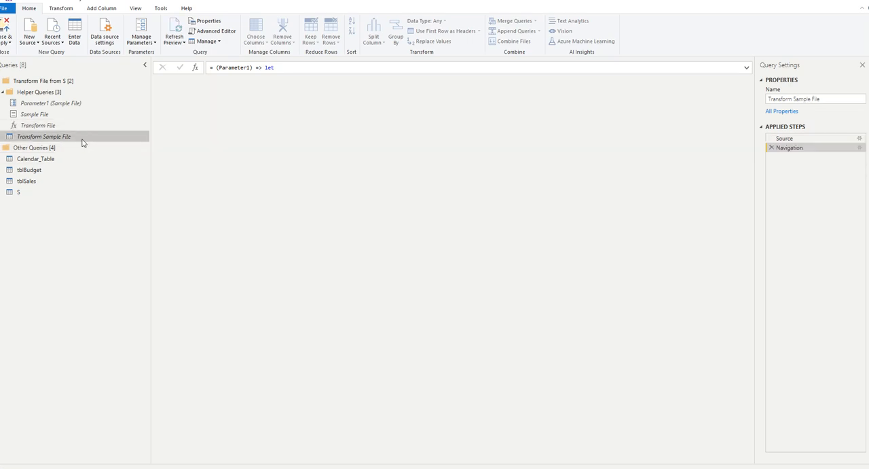
# Show the S query and load the complete list of values in its Source.Name column filter.
pyautogui.click(56, 184)
pyautogui.click(63, 193)
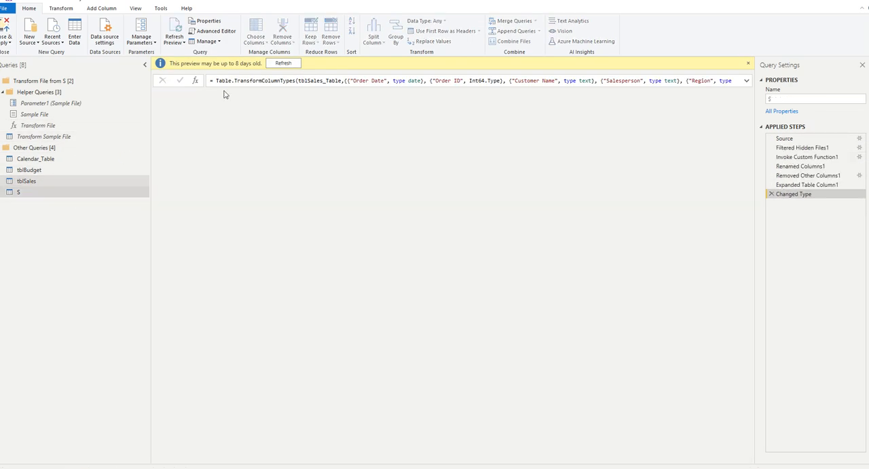
pyautogui.click(236, 81)
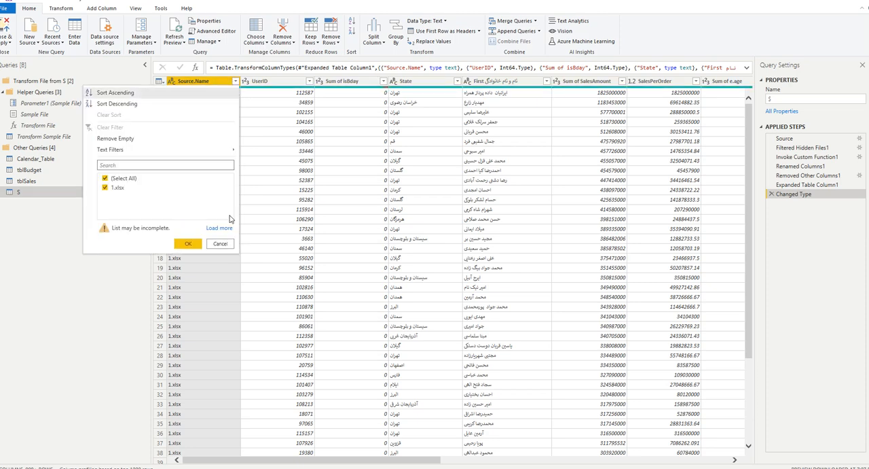
pyautogui.click(220, 228)
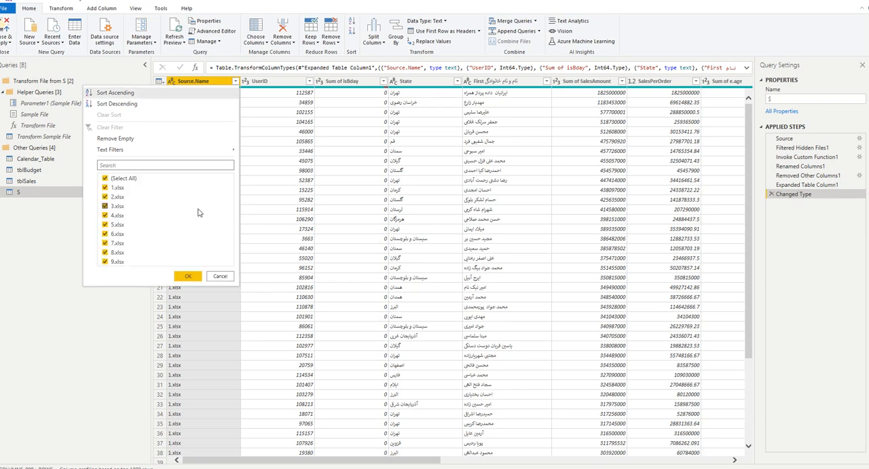
# Switch to the desktop, open the S folder and add the file SQLQuery1.sql to it.
pyautogui.click(105, 405)
pyautogui.click(825, 0)
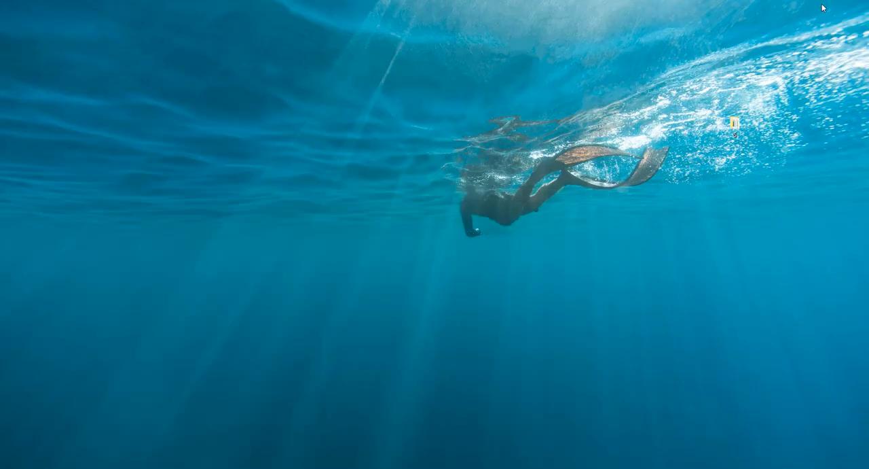
pyautogui.doubleClick(733, 127)
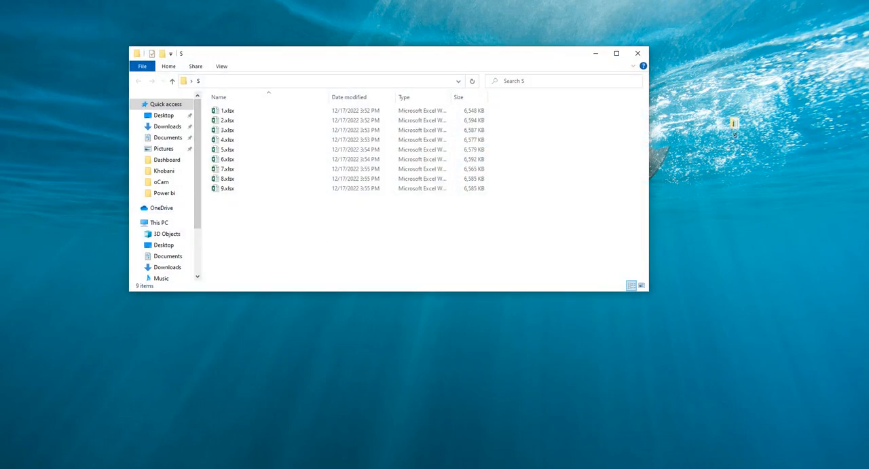
pyautogui.moveTo(371, 2); pyautogui.dragTo(333, 222)
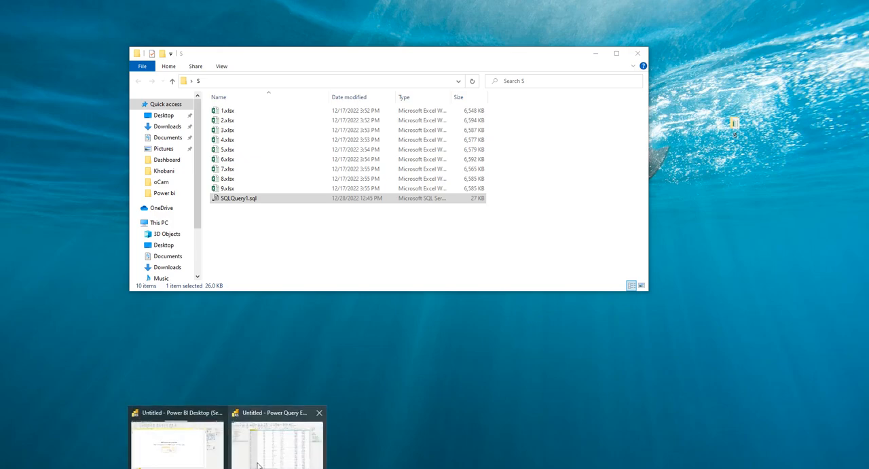
# Return to Power Query Editor and reload the complete value list of the Source.Name filter.
pyautogui.click(259, 464)
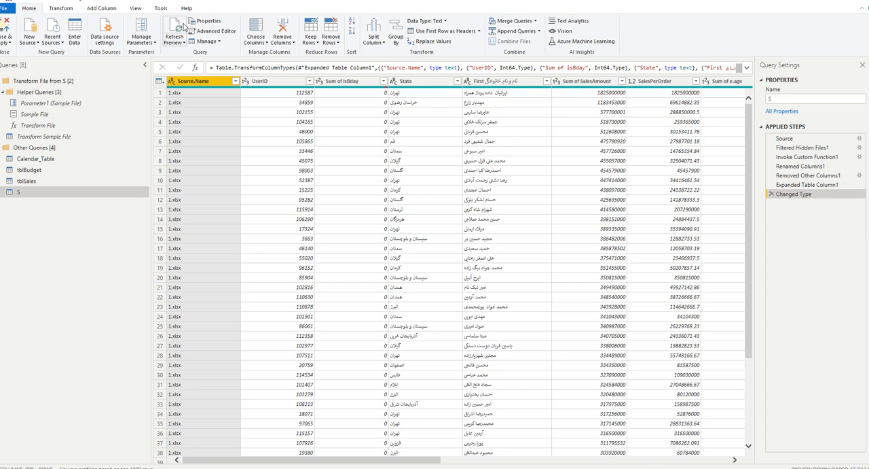
pyautogui.click(235, 81)
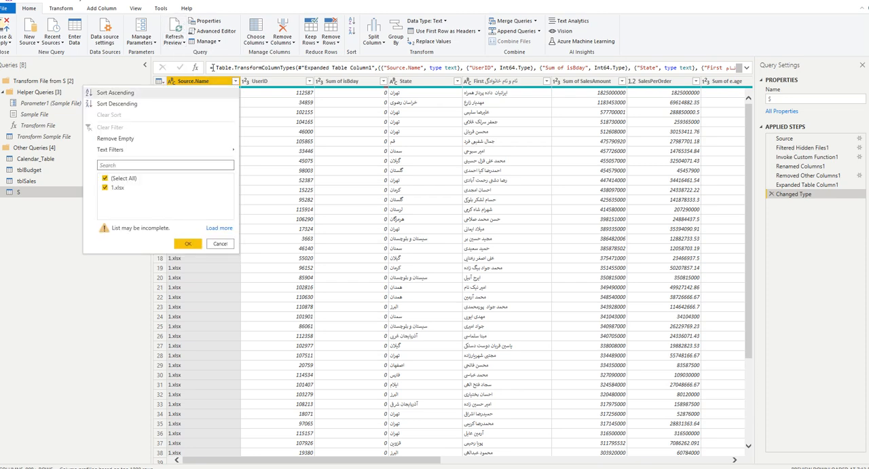
pyautogui.click(219, 227)
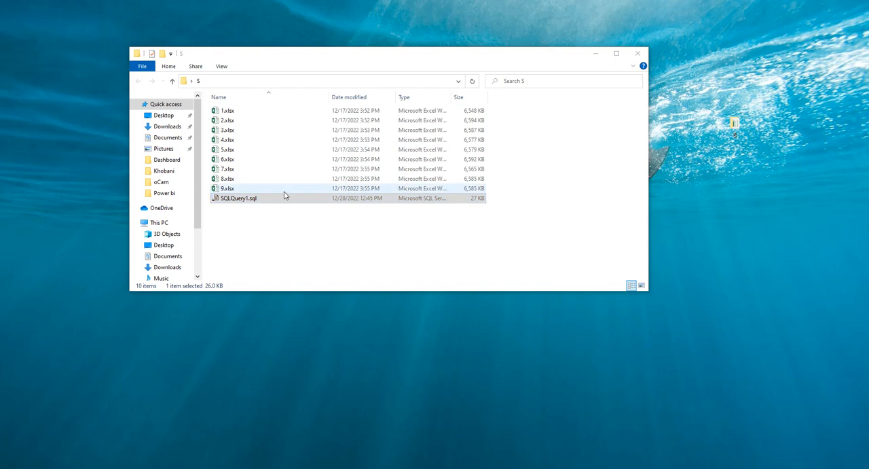
# Open 9.xlsx from the S folder in Excel and enable editing.
pyautogui.doubleClick(285, 190)
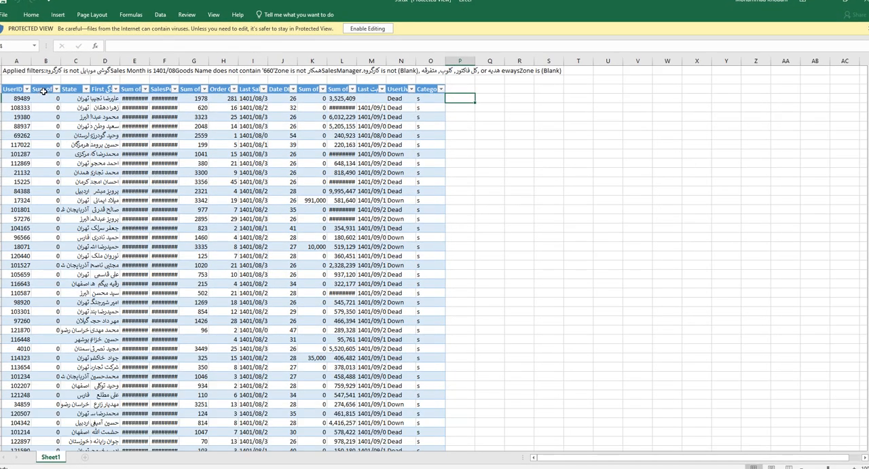
pyautogui.click(44, 89)
pyautogui.moveTo(47, 61); pyautogui.dragTo(262, 61)
pyautogui.rightClick(265, 61)
pyautogui.click(367, 30)
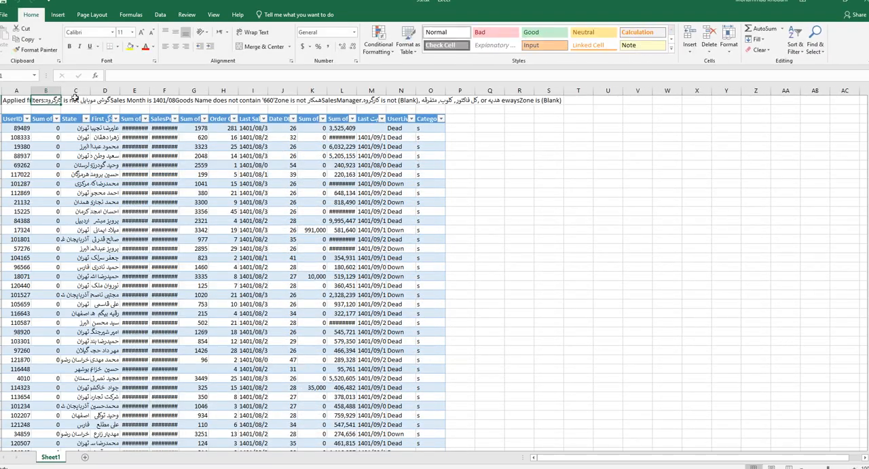
# Delete columns B through K from Sheet1 of the 9.xlsx workbook.
pyautogui.moveTo(46, 90); pyautogui.dragTo(292, 90)
pyautogui.rightClick(292, 91)
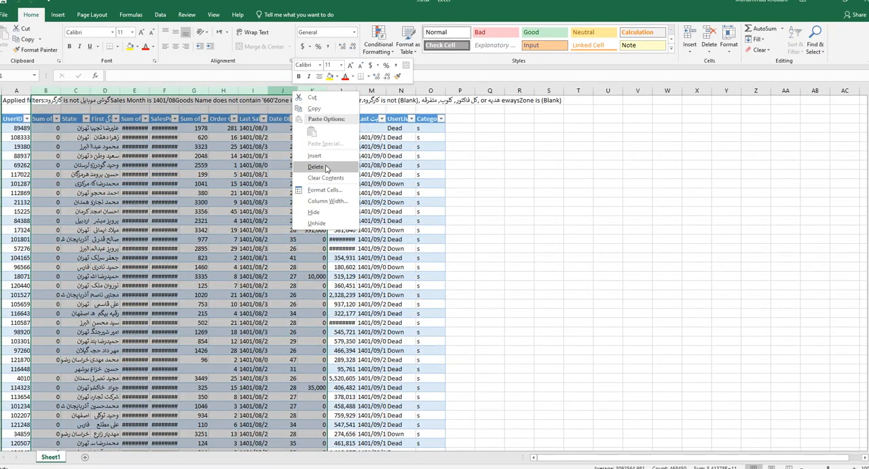
pyautogui.click(339, 166)
# Rename the table header in column D to adsfa and the one in column C to sdfgs.
pyautogui.click(98, 120)
pyautogui.write('adsfa')
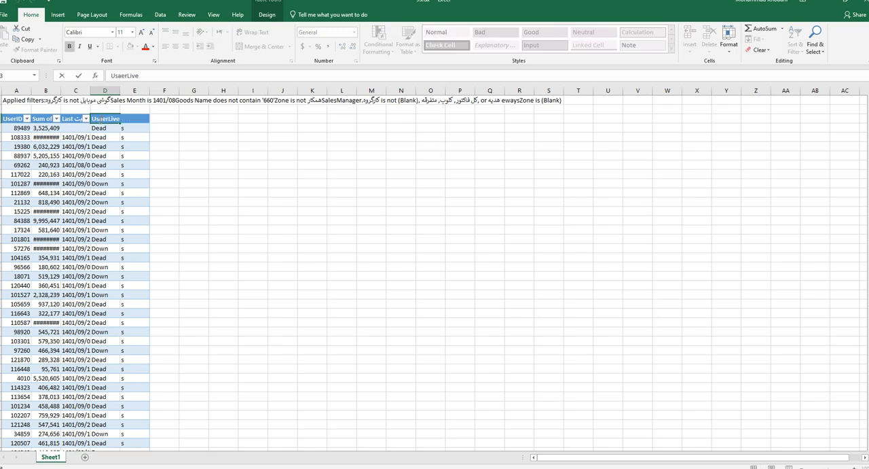
pyautogui.click(56, 119)
pyautogui.click(269, 175)
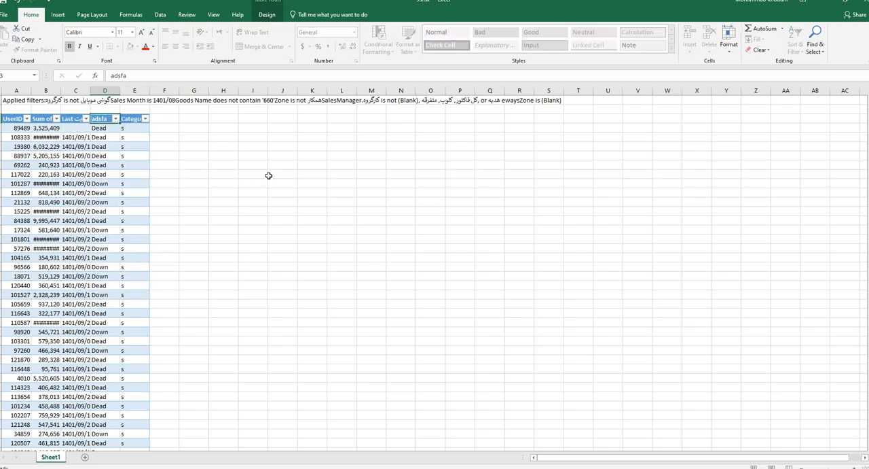
pyautogui.click(269, 175)
pyautogui.doubleClick(66, 120)
pyautogui.doubleClick(66, 119)
pyautogui.write('sdfgs')
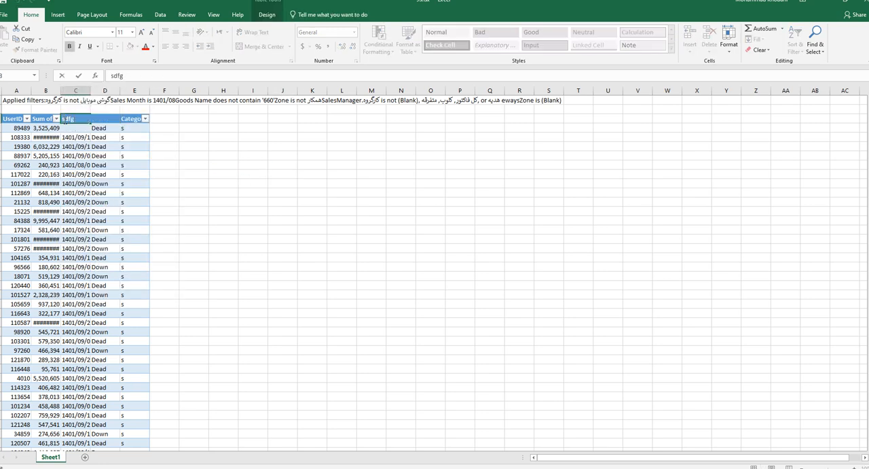
pyautogui.press('Return')
# Add a table column with the header sdraga in column F and fill all its rows with 1.
pyautogui.click(171, 119)
pyautogui.write('sdraga')
pyautogui.press('Return')
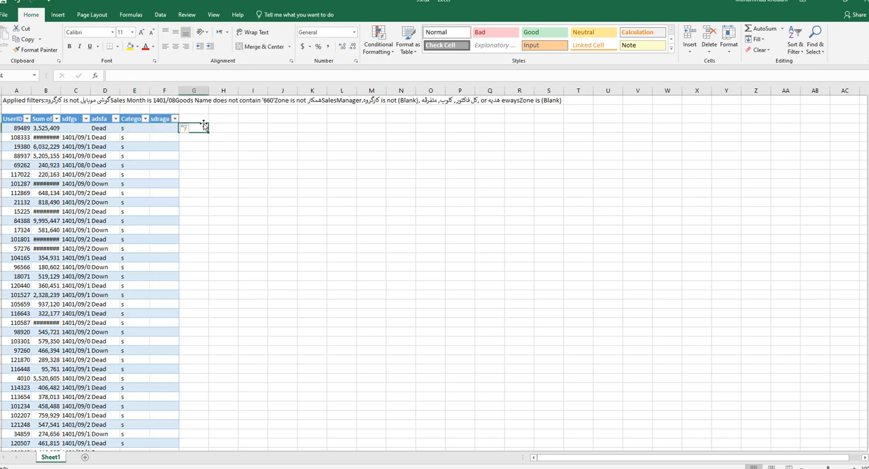
pyautogui.write('1')
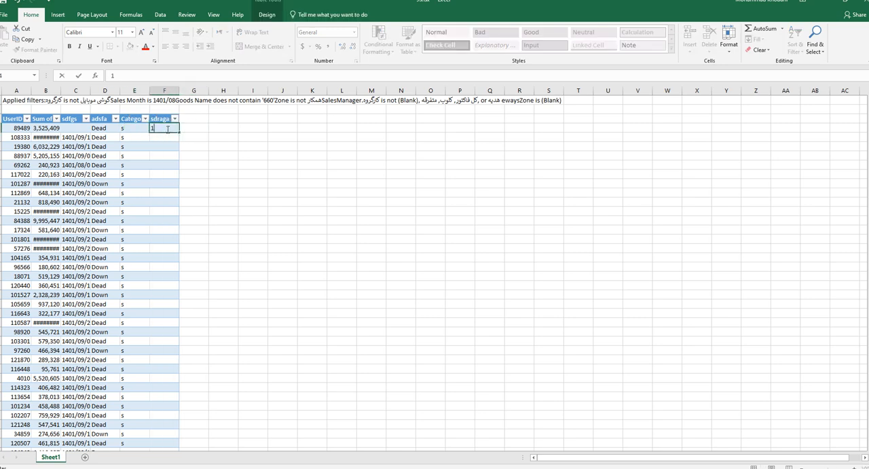
pyautogui.hotkey('ctrl', 'Return')
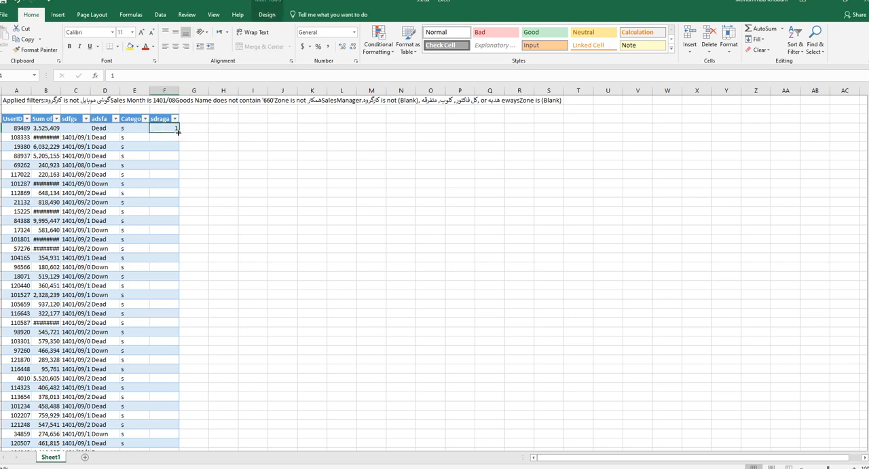
pyautogui.doubleClick(179, 132)
pyautogui.click(213, 145)
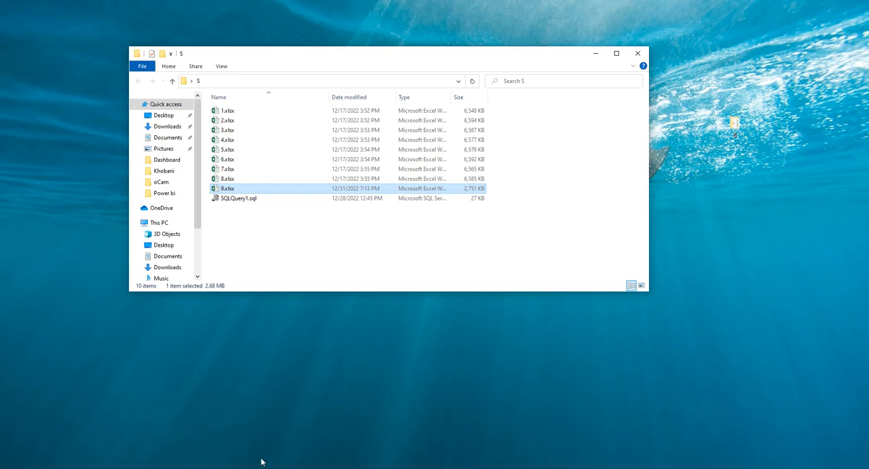
# Switch to Power Query Editor, check the loaded file names in the Source.Name filter and close the list.
pyautogui.moveTo(283, 465)
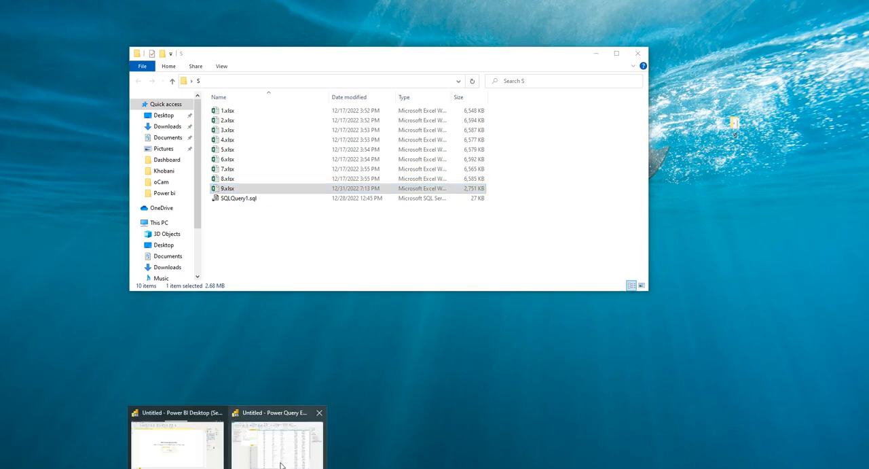
pyautogui.click(279, 442)
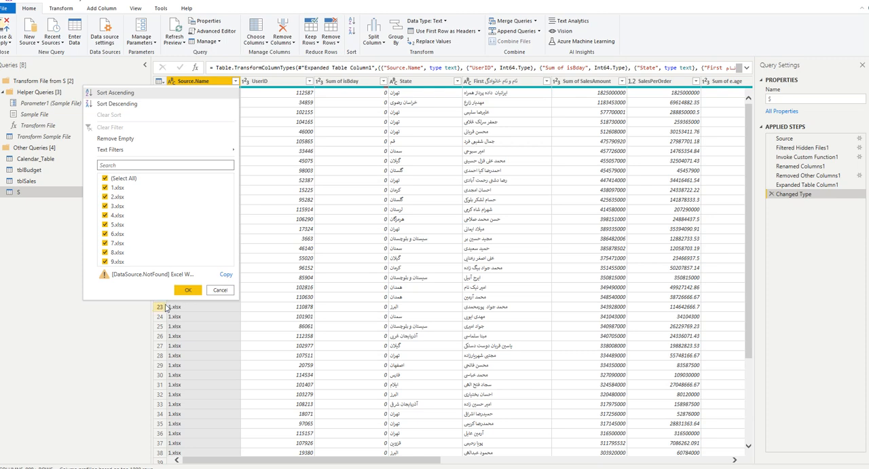
pyautogui.click(186, 284)
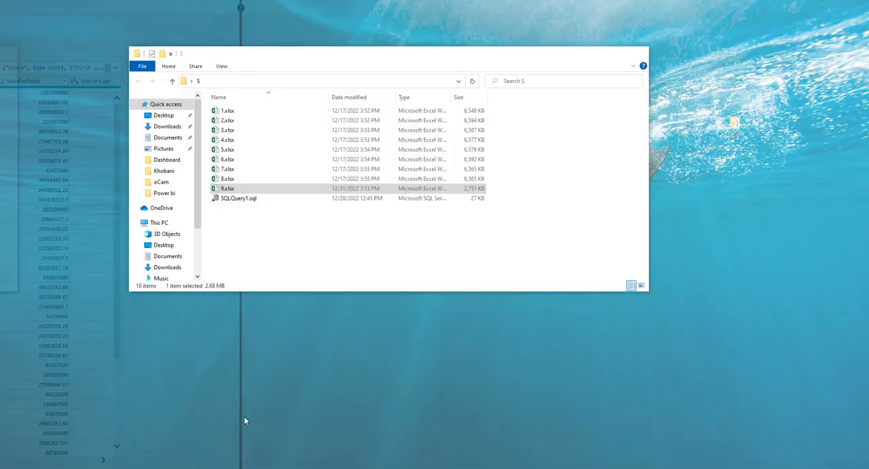
# Switch to the S folder window, delete SQLQuery1.sql and undo the deletion.
pyautogui.click(244, 415)
pyautogui.click(256, 201)
pyautogui.press('Delete')
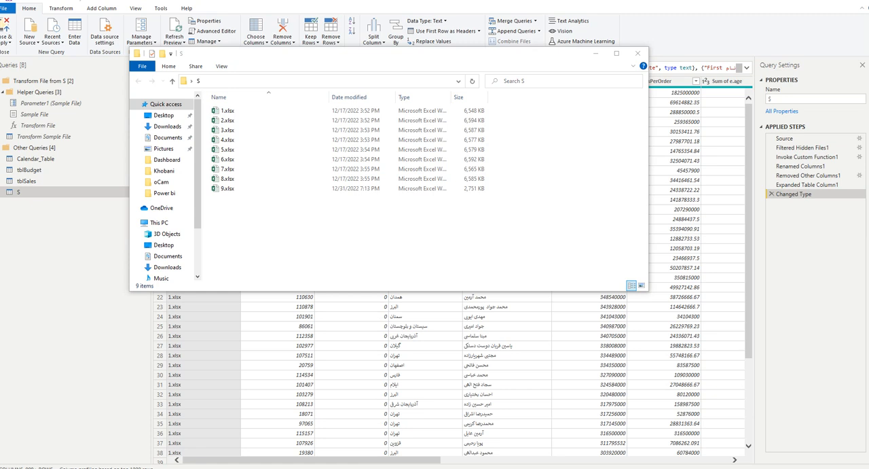
pyautogui.click(415, 230)
pyautogui.hotkey('ctrl', 'z')
# Move SQLQuery1.sql out of the S folder and minimize the folder window.
pyautogui.moveTo(253, 199); pyautogui.dragTo(341, 254)
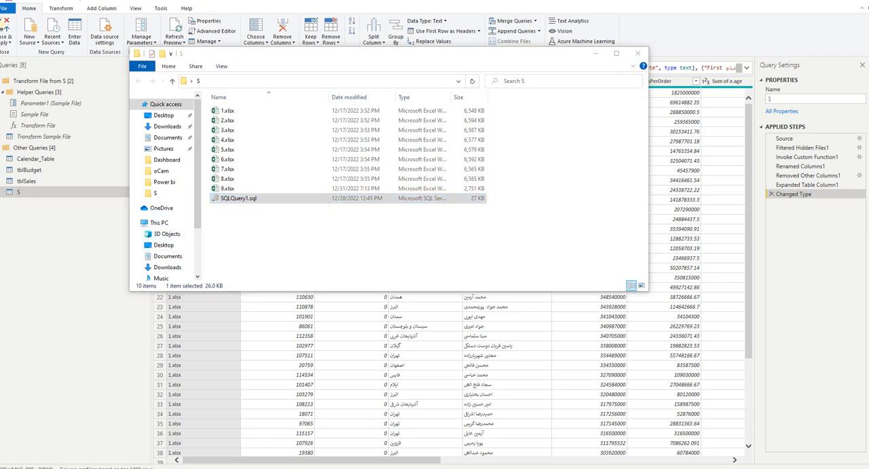
pyautogui.hotkey('ctrl', 'v')
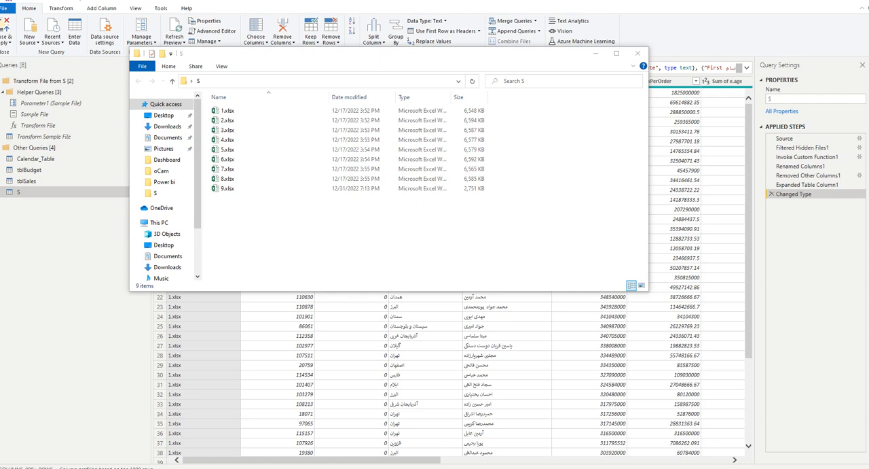
pyautogui.click(595, 54)
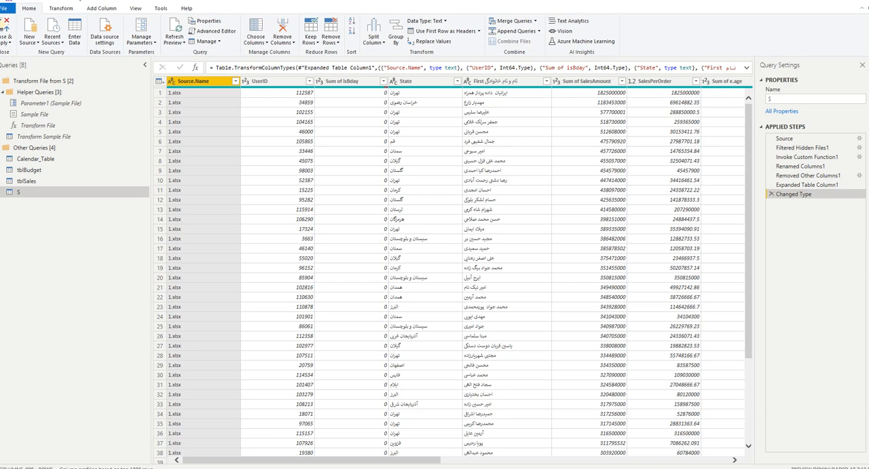
# Load all values of the S query's Source.Name column and filter it to 9.xlsx only.
pyautogui.click(235, 81)
pyautogui.click(219, 228)
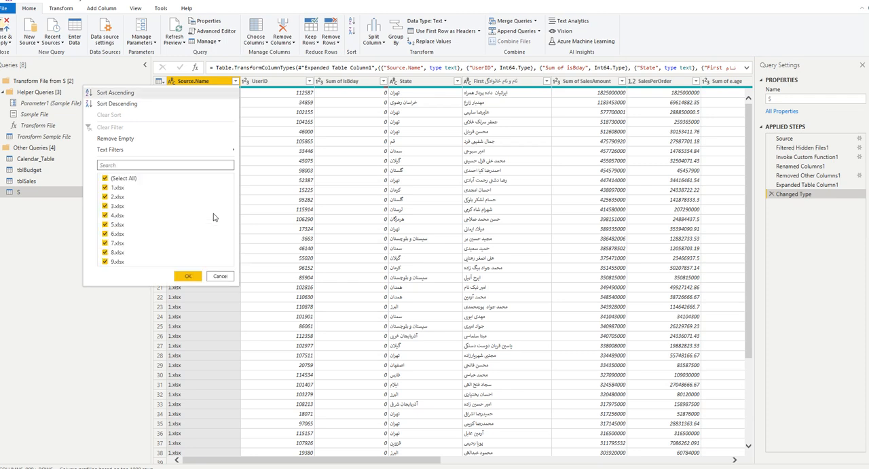
pyautogui.click(130, 178)
pyautogui.click(123, 262)
pyautogui.click(188, 276)
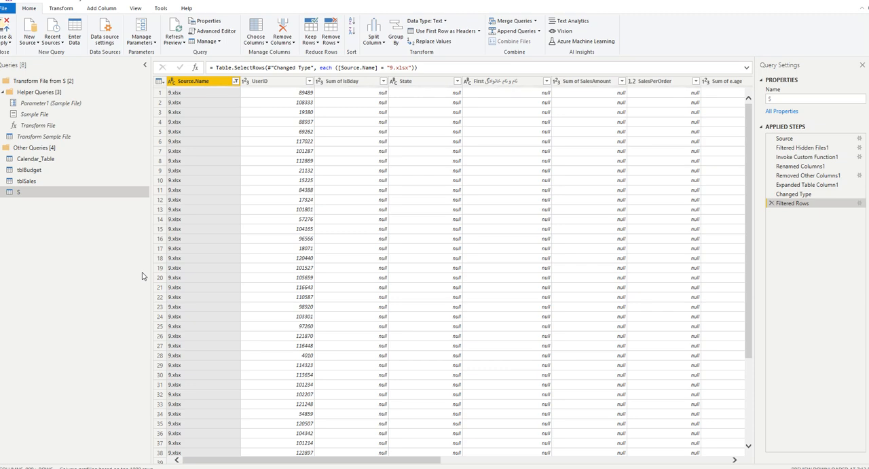
# Examine the values in the filtered 9.xlsx rows across the columns from Source.Name to Date DIF.
pyautogui.moveTo(252, 460); pyautogui.dragTo(366, 453)
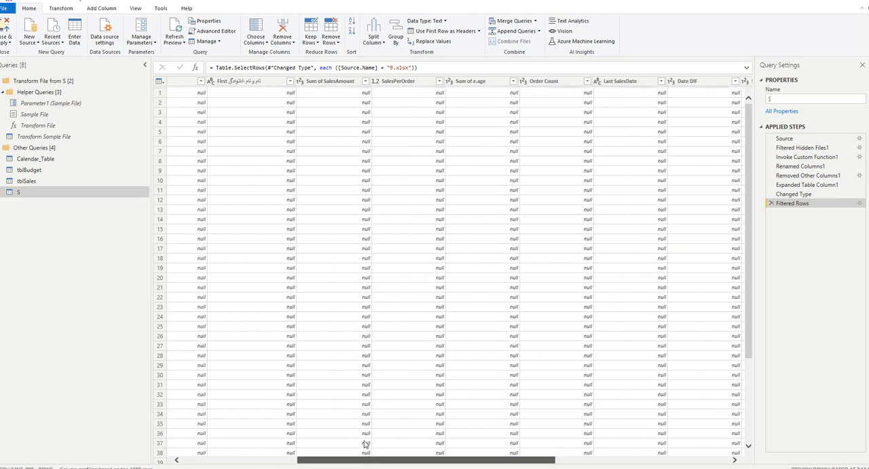
pyautogui.click(328, 82)
pyautogui.click(399, 83)
pyautogui.click(479, 83)
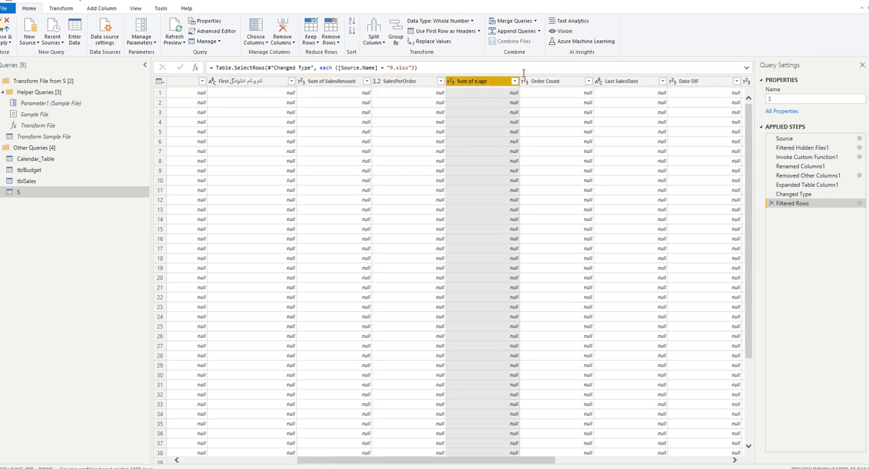
pyautogui.click(555, 86)
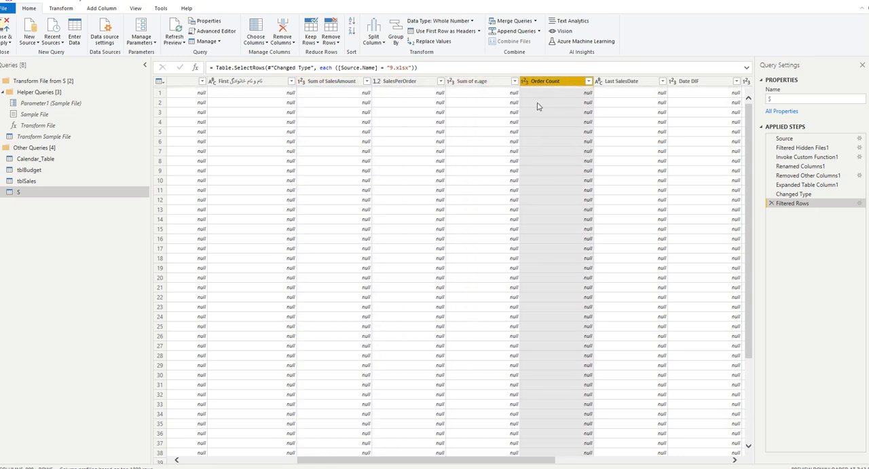
pyautogui.scroll(-2, 549, 204)
pyautogui.scroll(-2, 550, 241)
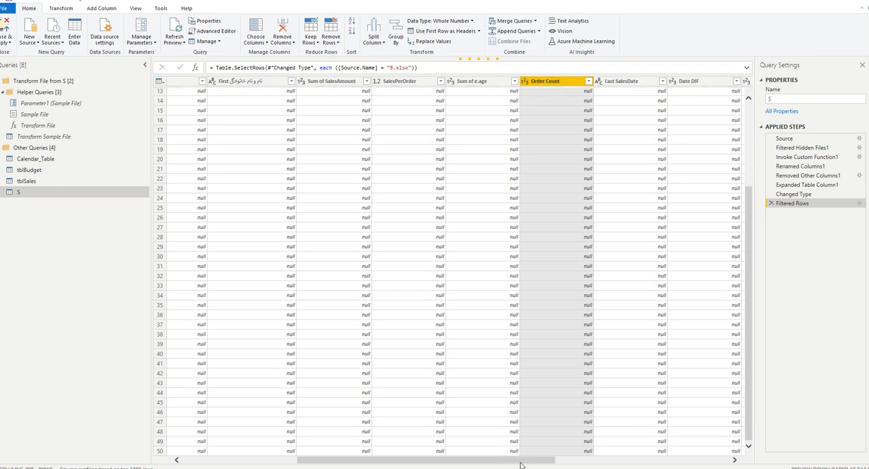
pyautogui.moveTo(551, 462); pyautogui.dragTo(377, 461)
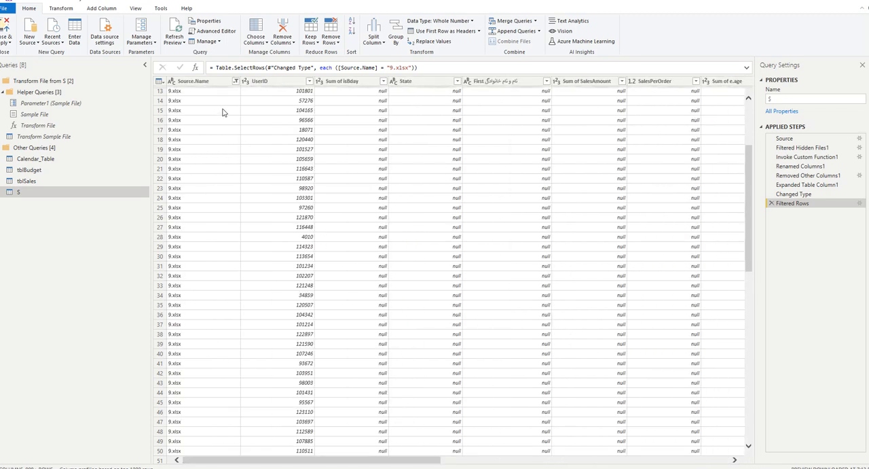
pyautogui.click(235, 82)
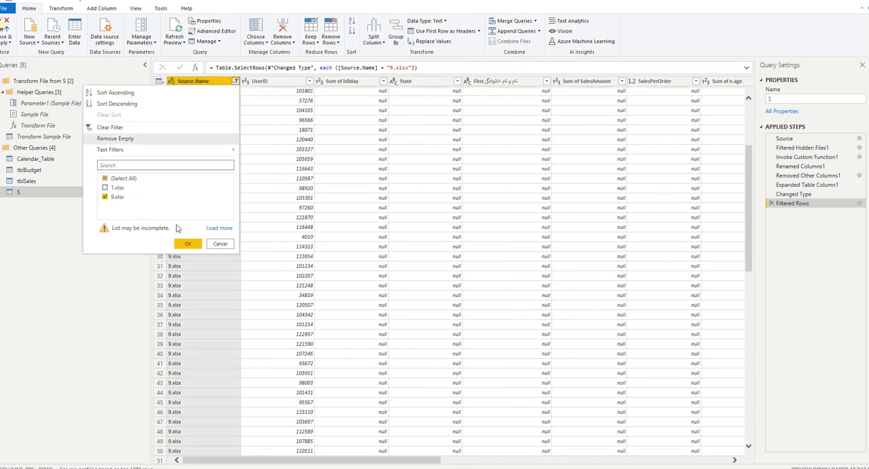
pyautogui.click(217, 228)
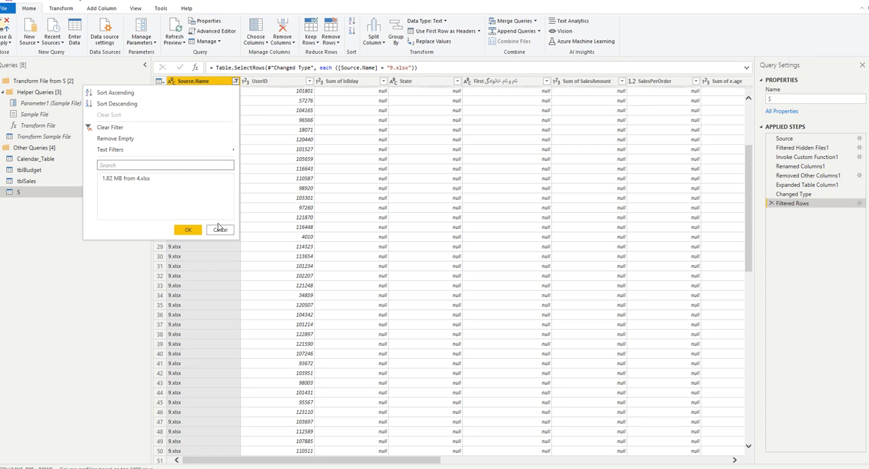
pyautogui.click(54, 325)
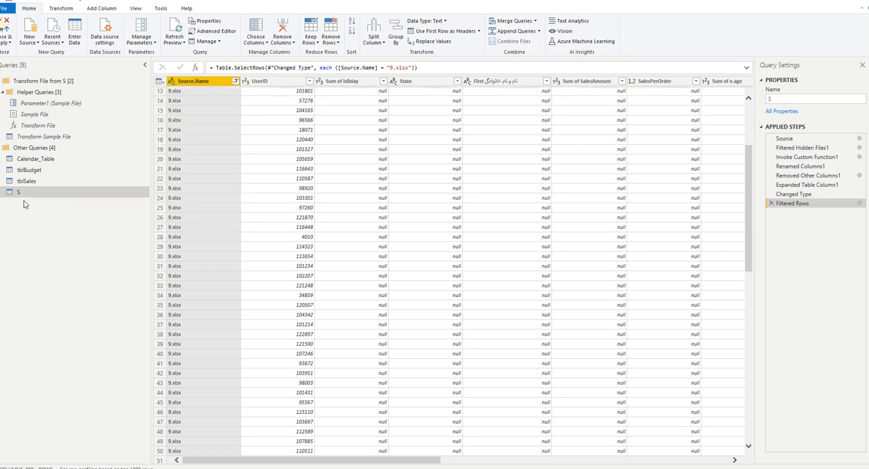
# Delete the S query and confirm the deletion.
pyautogui.rightClick(28, 194)
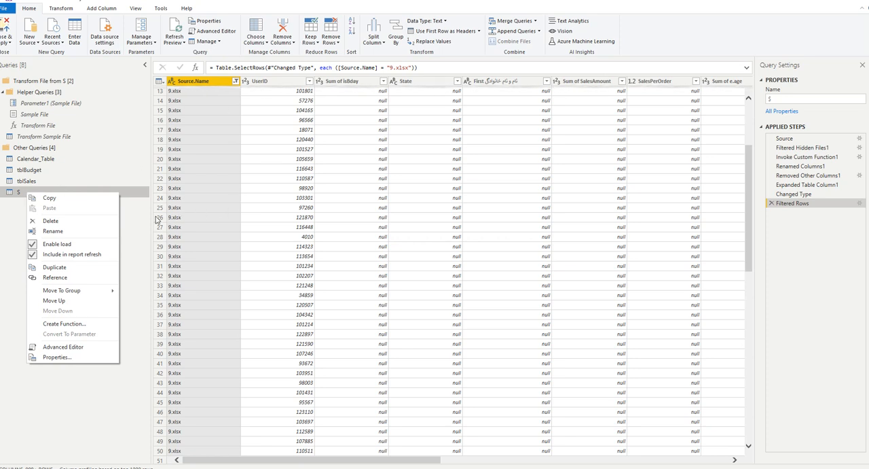
pyautogui.click(123, 194)
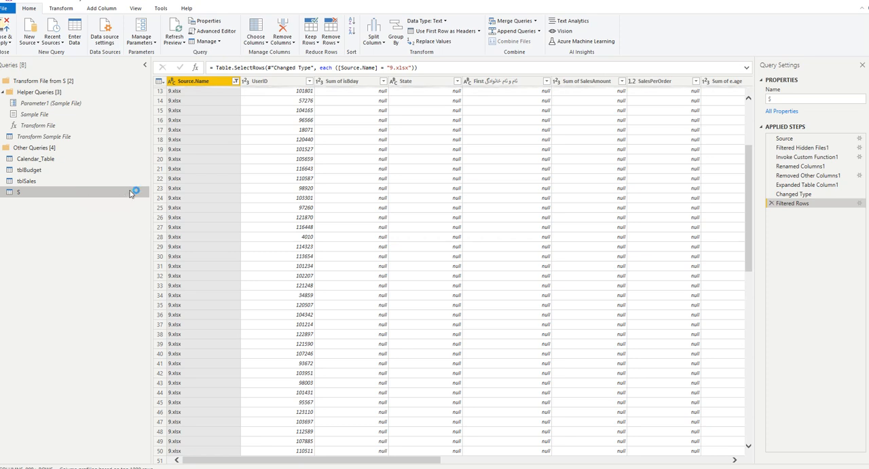
pyautogui.press('Delete')
pyautogui.click(478, 252)
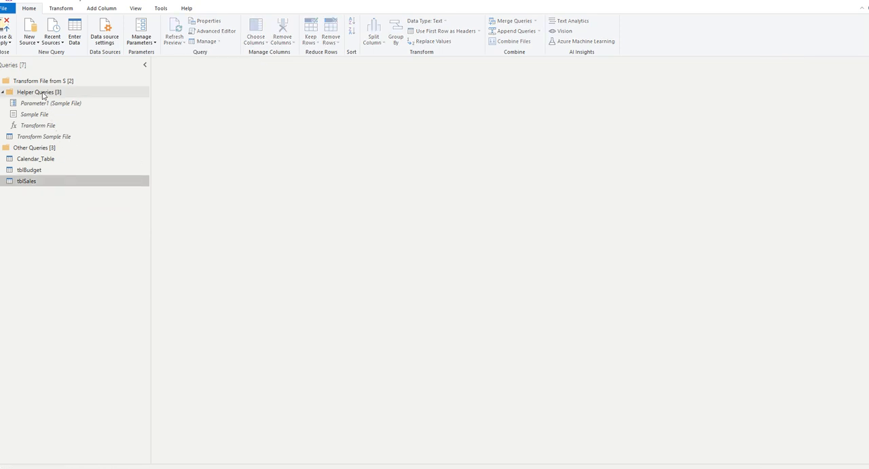
# Delete the Transform File from S group together with its helper queries and sample file query.
pyautogui.click(42, 95)
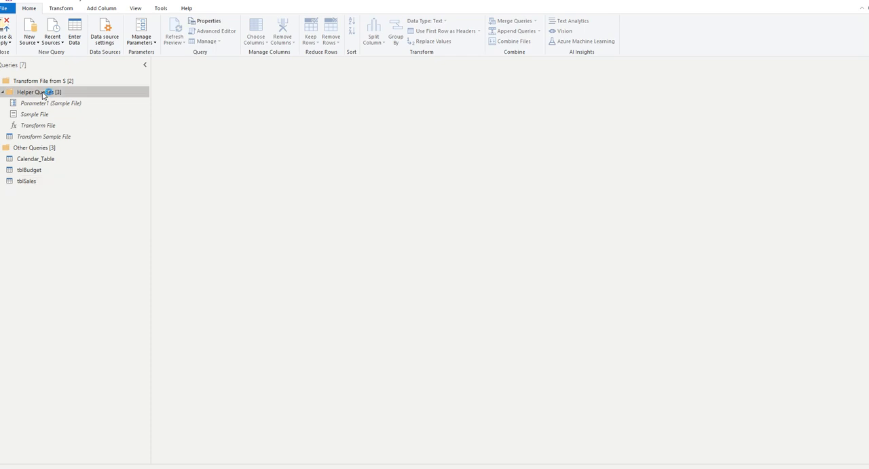
pyautogui.press('Delete')
pyautogui.click(524, 205)
pyautogui.click(34, 80)
pyautogui.rightClick(38, 81)
pyautogui.click(22, 82)
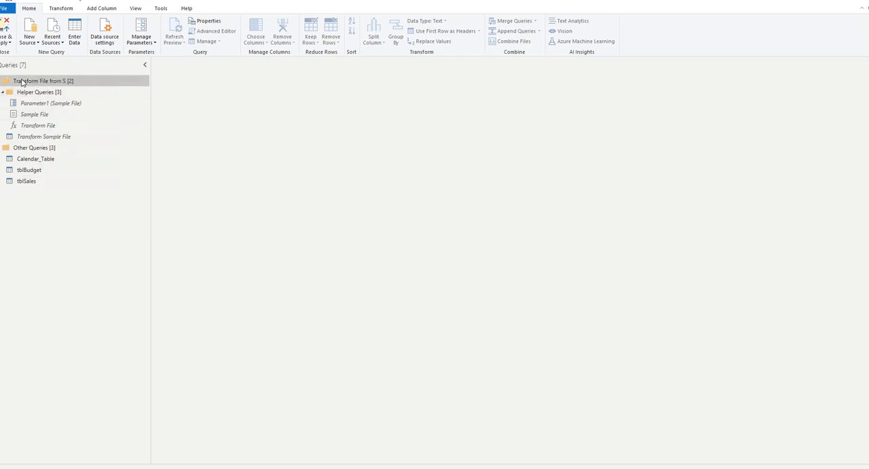
pyautogui.click(479, 257)
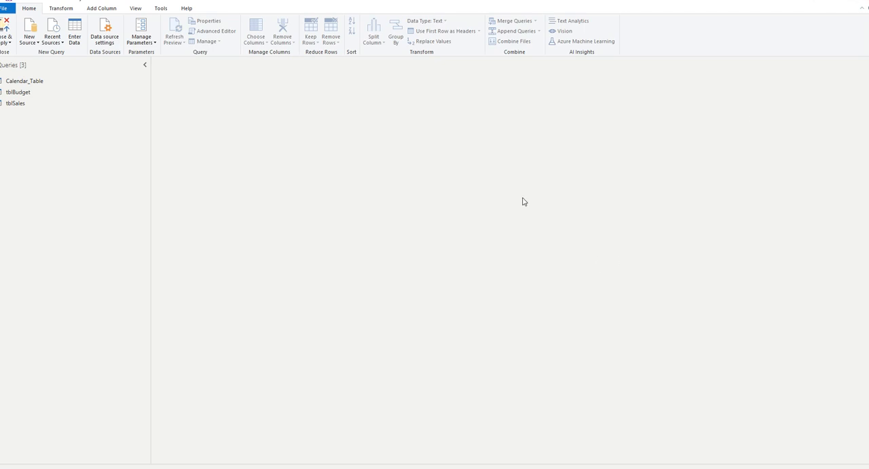
pyautogui.click(29, 38)
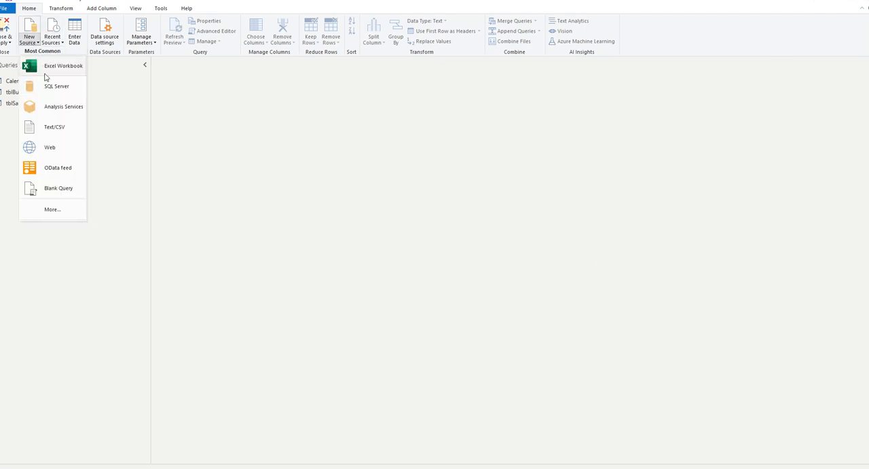
pyautogui.click(42, 64)
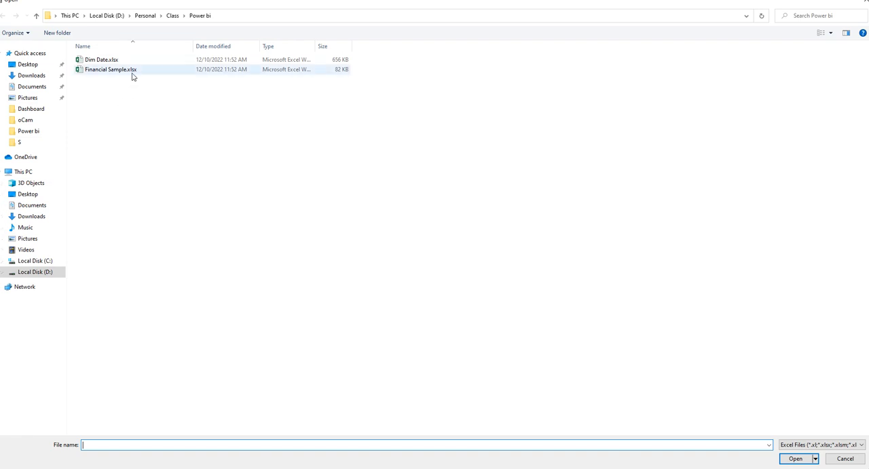
pyautogui.click(865, 2)
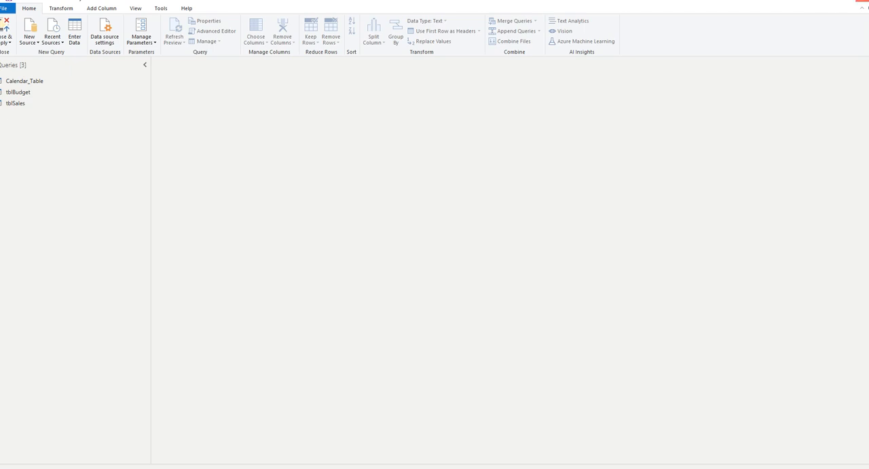
# Return from the query editor to the main report window, view the tblSales data and go back to the report page.
pyautogui.click(443, 250)
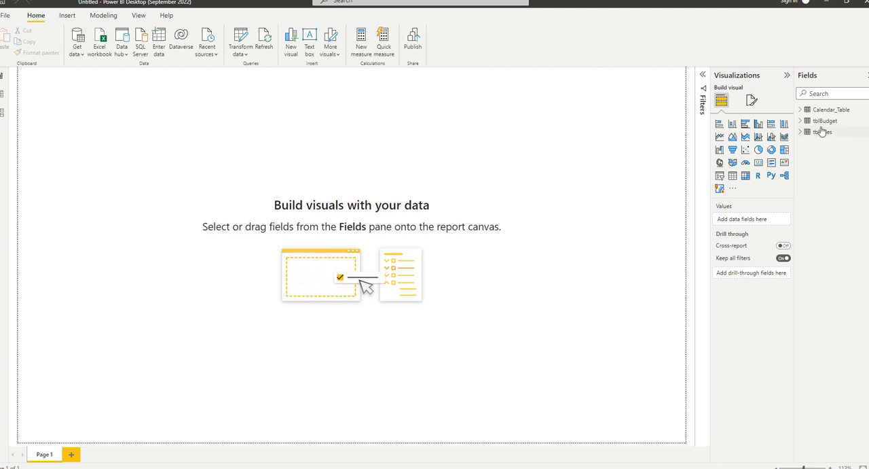
pyautogui.click(5, 99)
pyautogui.click(825, 132)
pyautogui.click(4, 74)
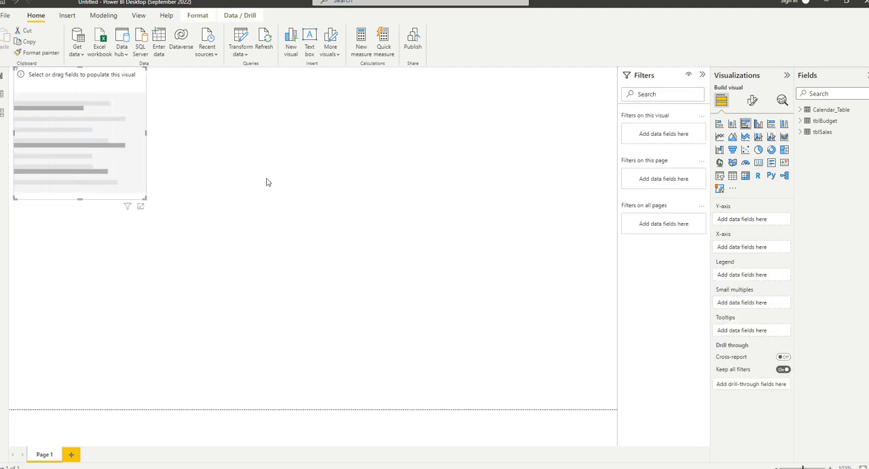
# Build a clustered bar chart from tblSales with Category on the Y-axis and the sum of Revenue on the X-axis.
pyautogui.moveTo(144, 198); pyautogui.dragTo(260, 265)
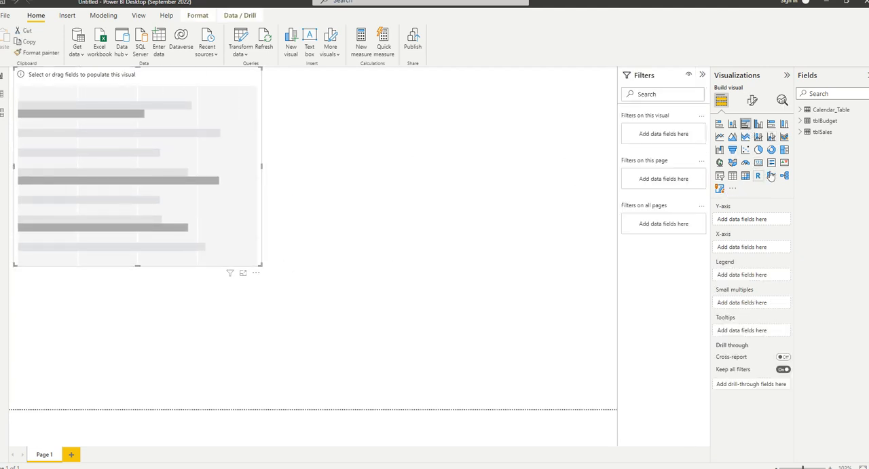
pyautogui.click(803, 135)
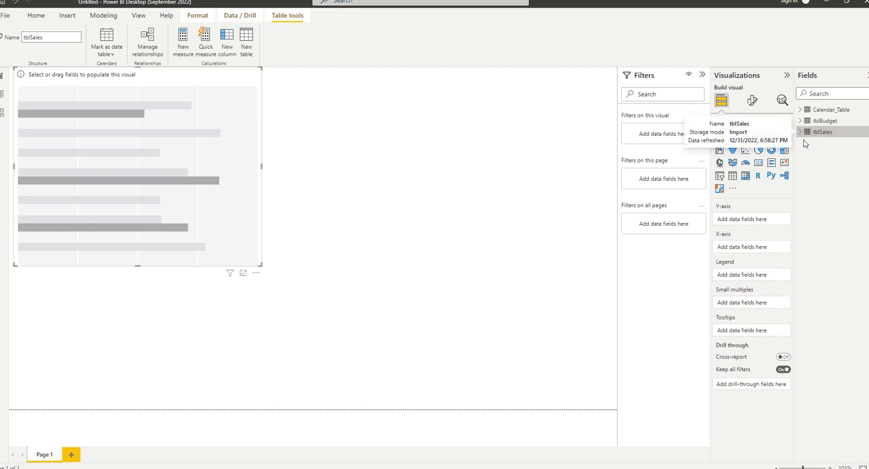
pyautogui.click(801, 132)
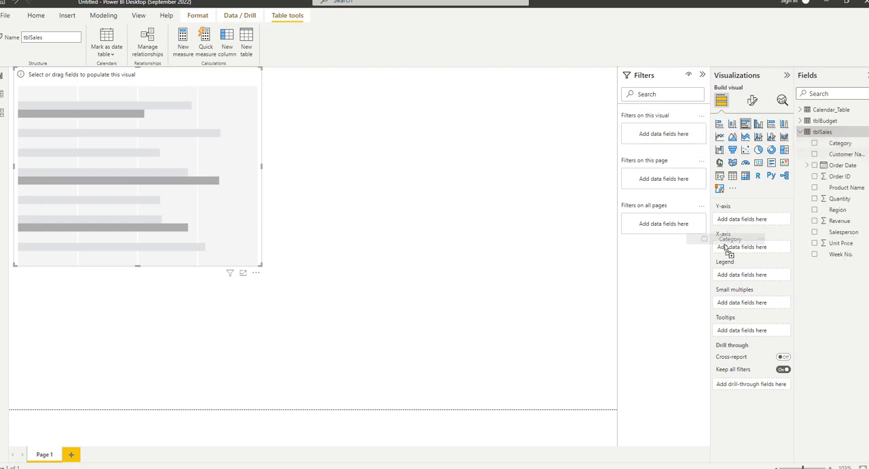
pyautogui.moveTo(830, 146); pyautogui.dragTo(744, 219)
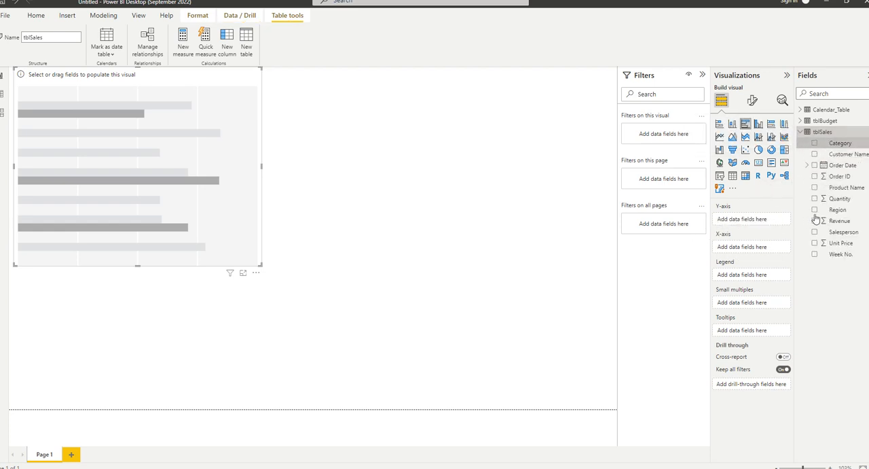
pyautogui.moveTo(834, 222); pyautogui.dragTo(770, 284)
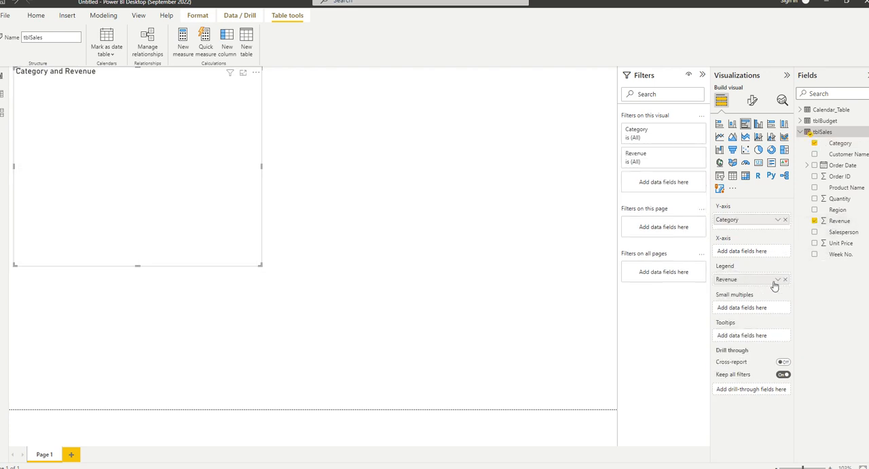
pyautogui.click(777, 281)
pyautogui.moveTo(725, 283); pyautogui.dragTo(747, 253)
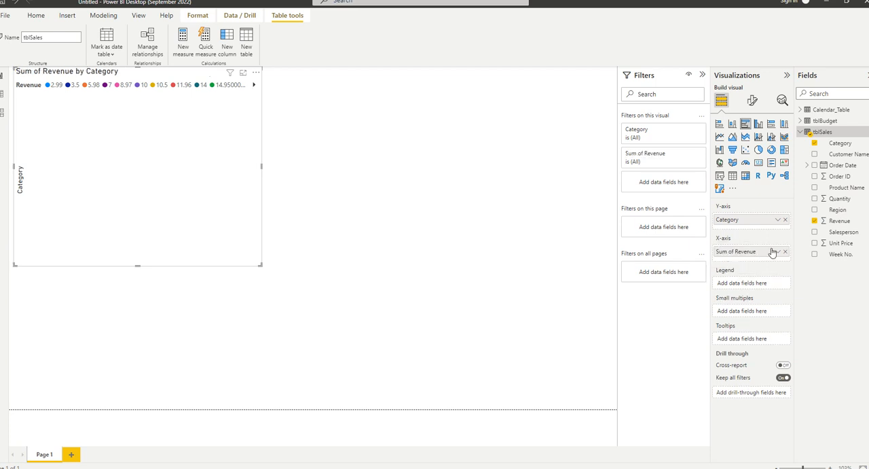
pyautogui.click(779, 252)
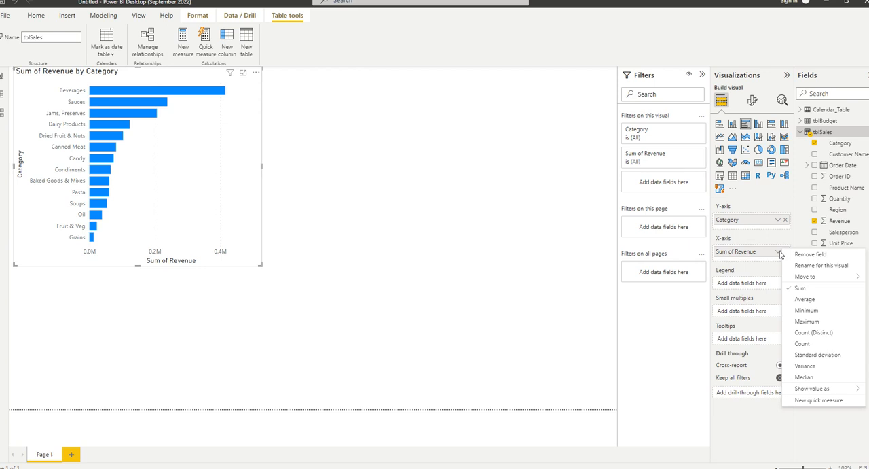
pyautogui.click(430, 155)
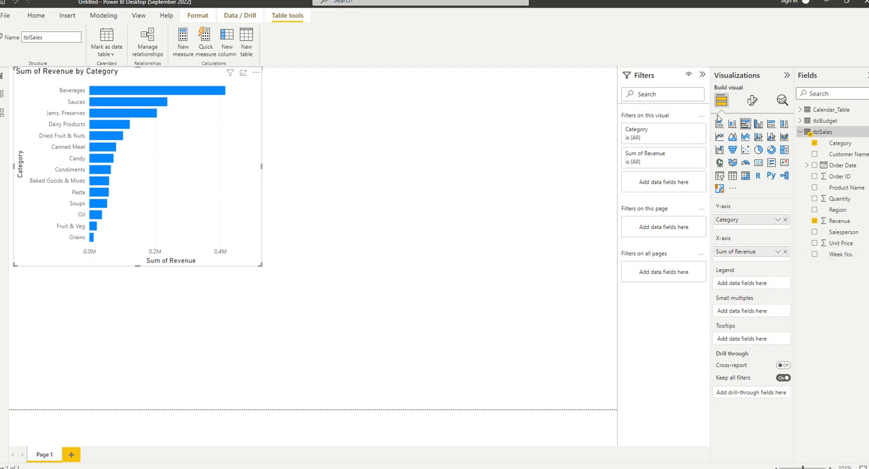
# Collapse the filters area, enlarge the Sum of Revenue by Category chart and widen the field list.
pyautogui.click(702, 79)
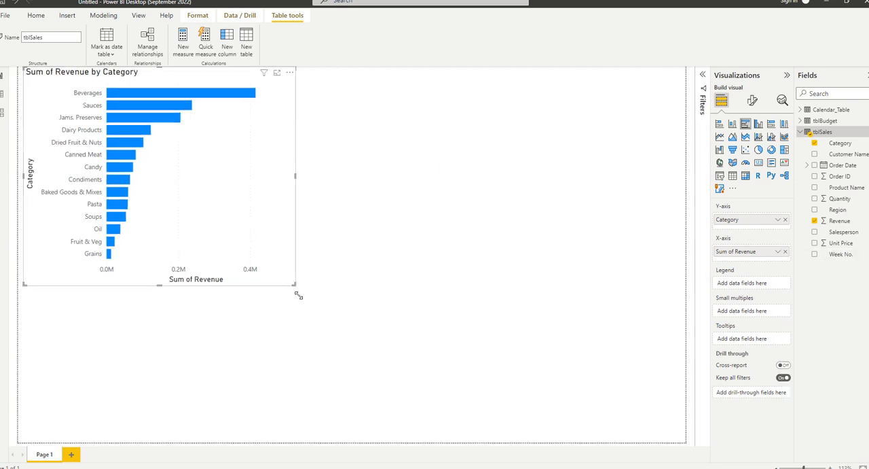
pyautogui.moveTo(293, 282); pyautogui.dragTo(405, 404)
pyautogui.click(462, 194)
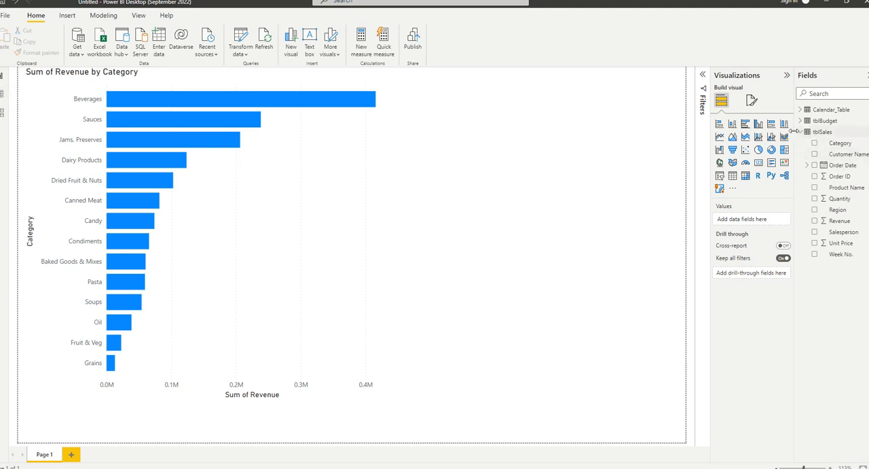
pyautogui.moveTo(795, 126); pyautogui.dragTo(744, 129)
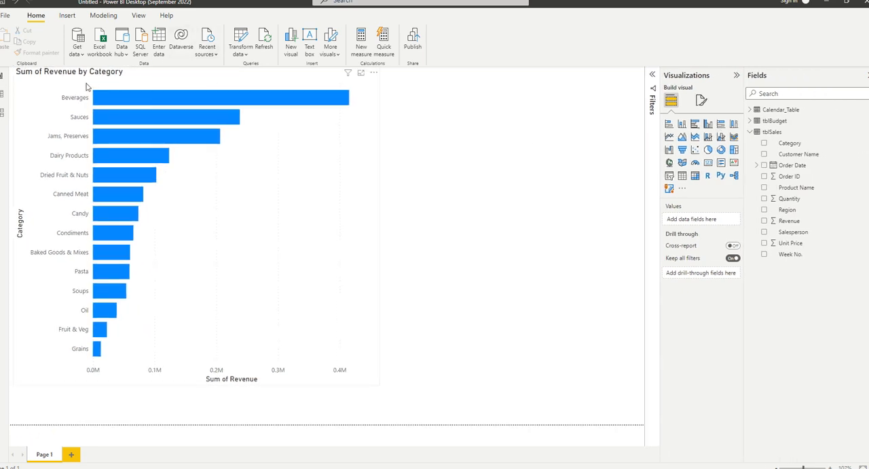
# View the tblSales data, return to the report and stretch the revenue chart to the page's full height along its left edge.
pyautogui.click(3, 95)
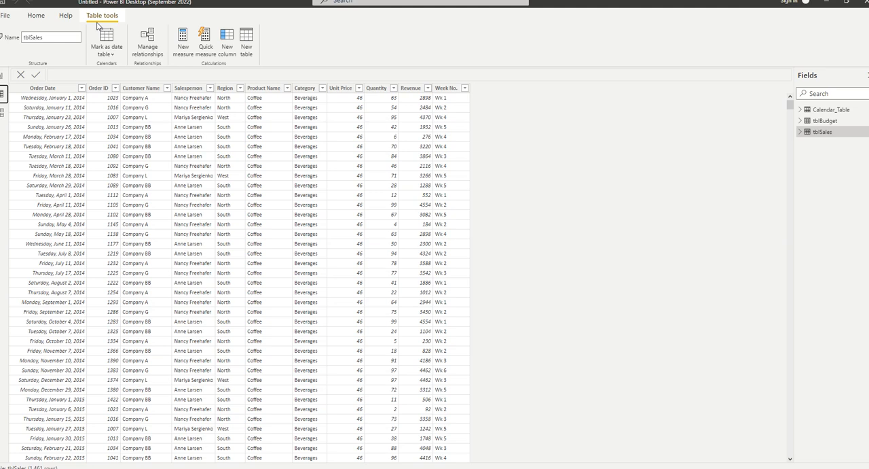
pyautogui.click(3, 76)
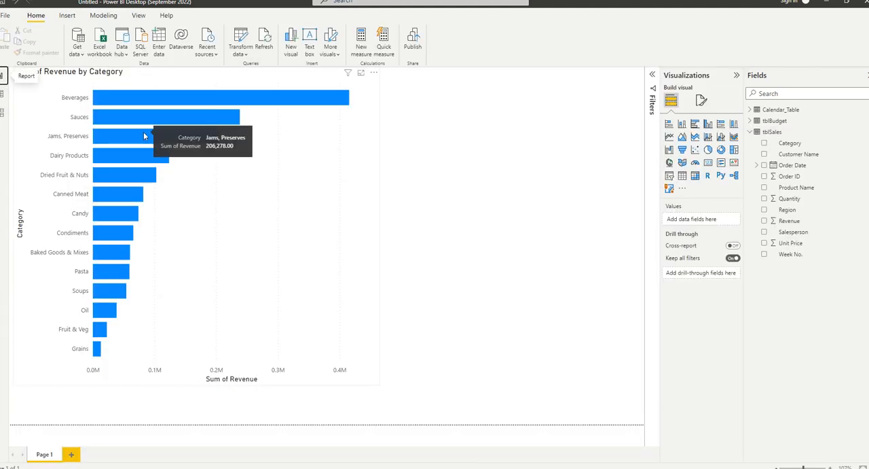
pyautogui.click(156, 79)
pyautogui.moveTo(377, 388); pyautogui.dragTo(385, 413)
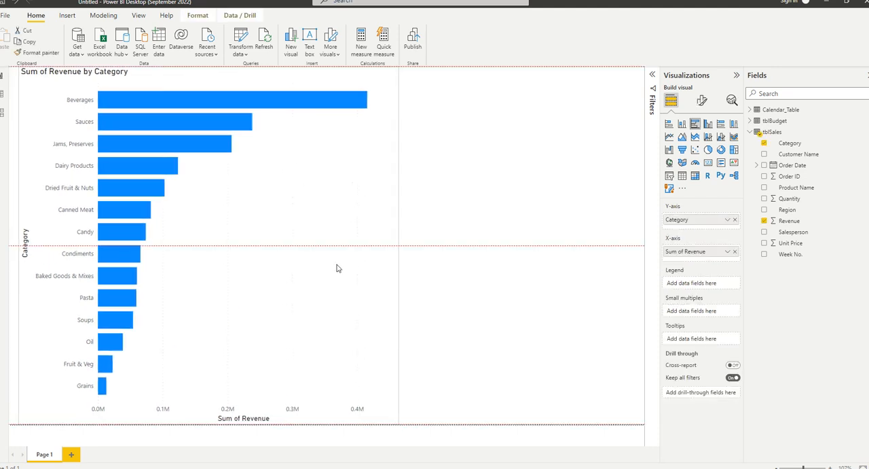
pyautogui.moveTo(343, 241); pyautogui.dragTo(316, 242)
pyautogui.click(440, 210)
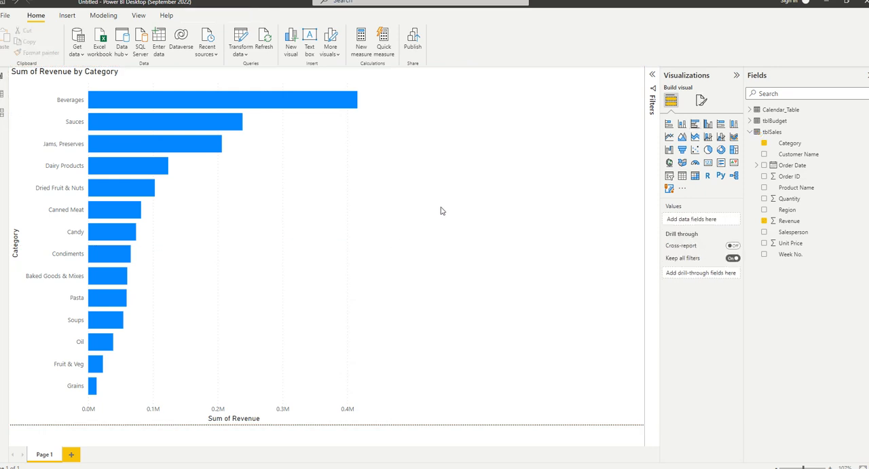
# View the commands available for the tblSales table, including New measure, and switch to AX.pdf in Microsoft Edge.
pyautogui.rightClick(778, 136)
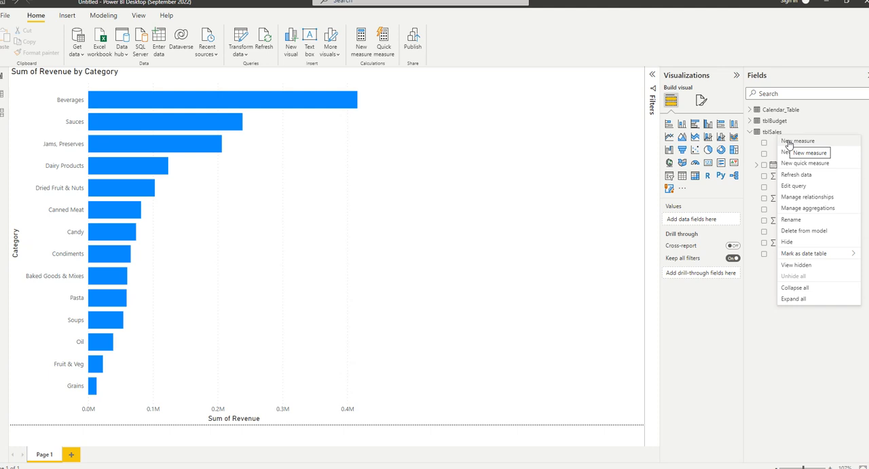
pyautogui.moveTo(429, 53); pyautogui.dragTo(463, 83)
pyautogui.click(650, 83)
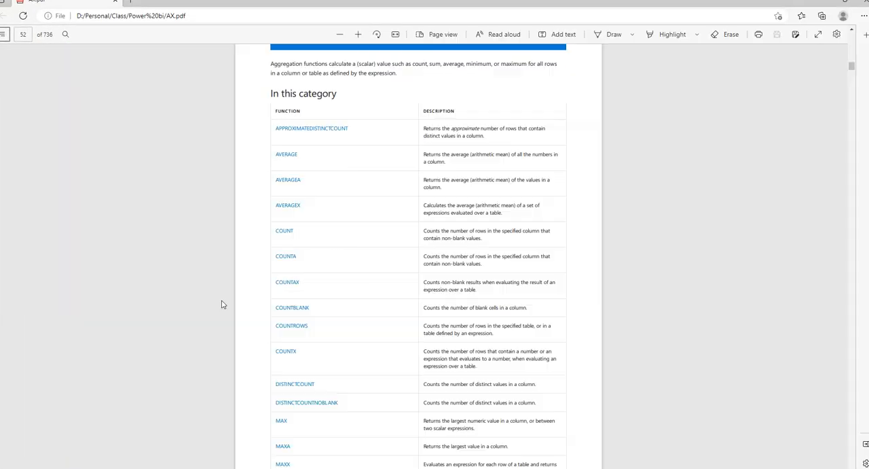
# Enlarge page 52 of AX.pdf and examine the Aggregation functions heading and its list of functions and descriptions.
pyautogui.scroll(5, 305, 284)
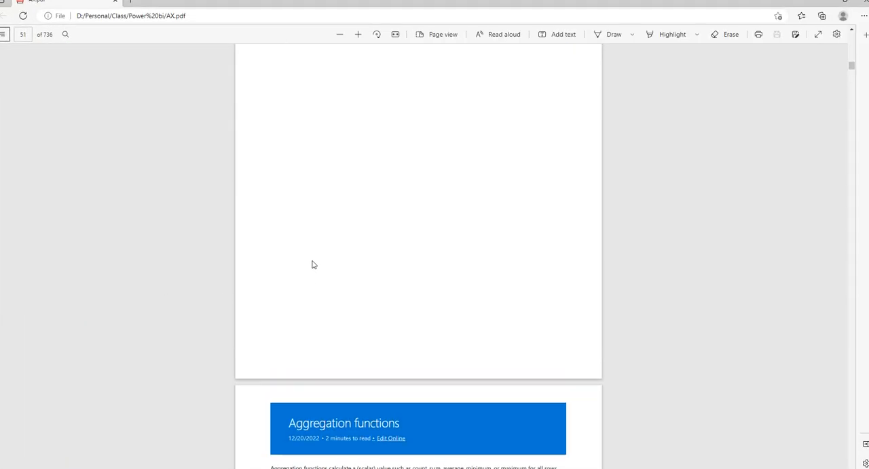
pyautogui.scroll(3, 314, 260)
pyautogui.scroll(-6, 326, 247)
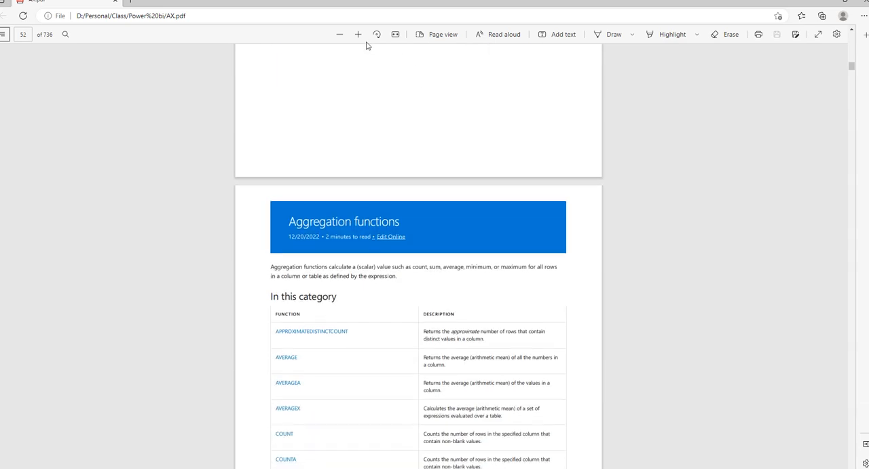
pyautogui.click(359, 35)
pyautogui.click(359, 36)
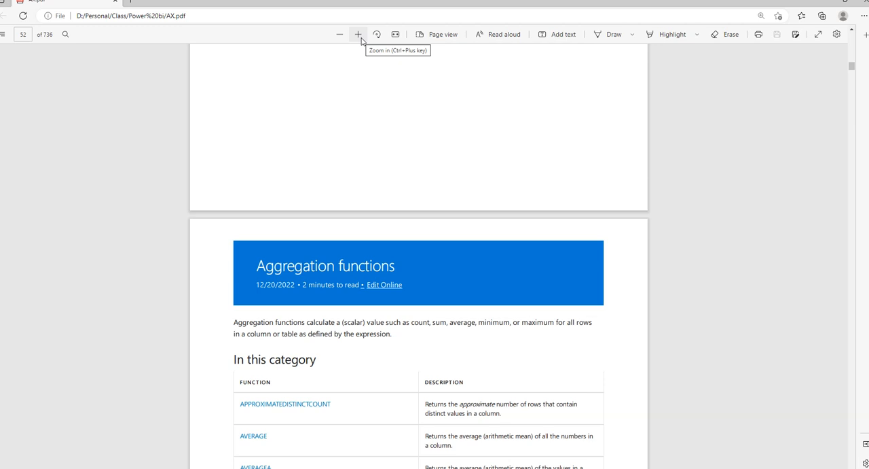
pyautogui.scroll(-7, 318, 280)
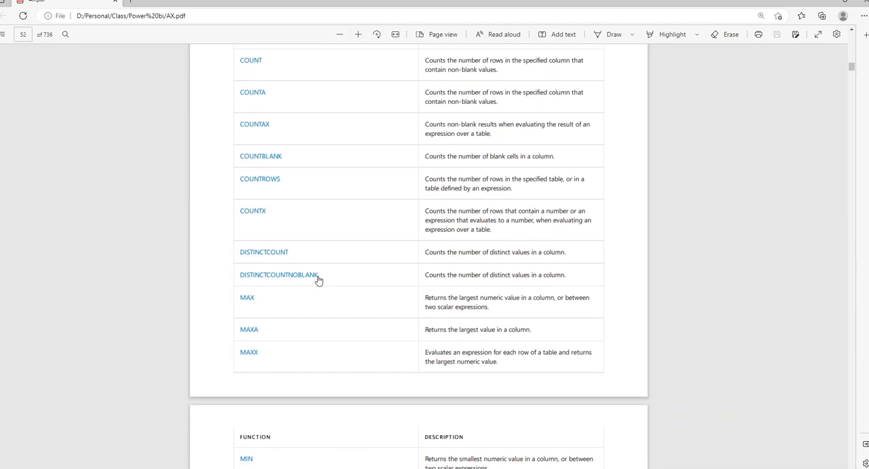
pyautogui.scroll(6, 318, 272)
pyautogui.tripleClick(329, 198)
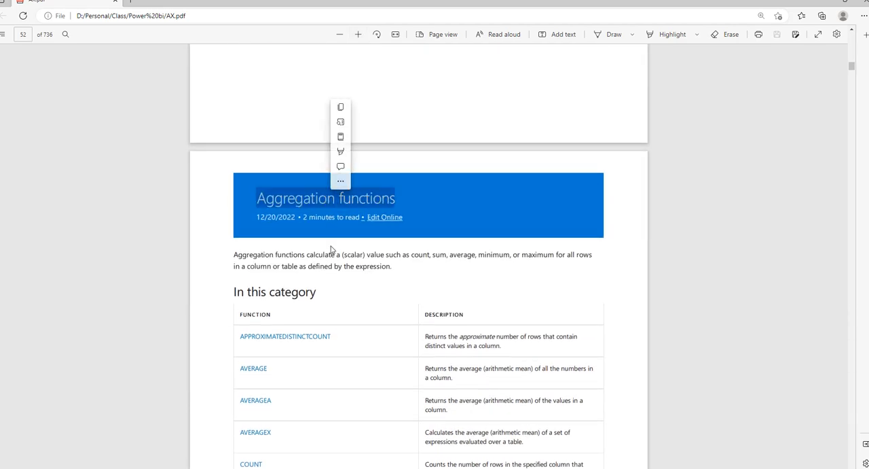
# Examine the rest of the Aggregation functions table, from COUNT through SUMX, with each function's description.
pyautogui.scroll(-6, 332, 250)
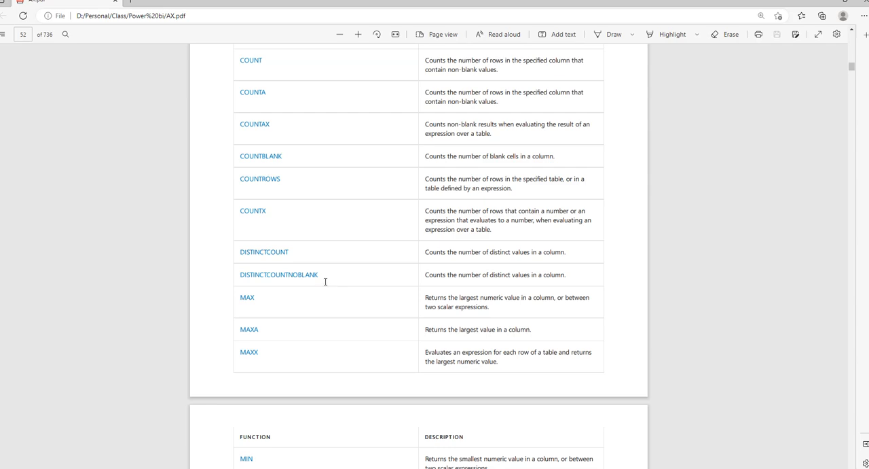
pyautogui.scroll(-4, 324, 282)
pyautogui.scroll(-12, 325, 287)
pyautogui.scroll(10, 315, 283)
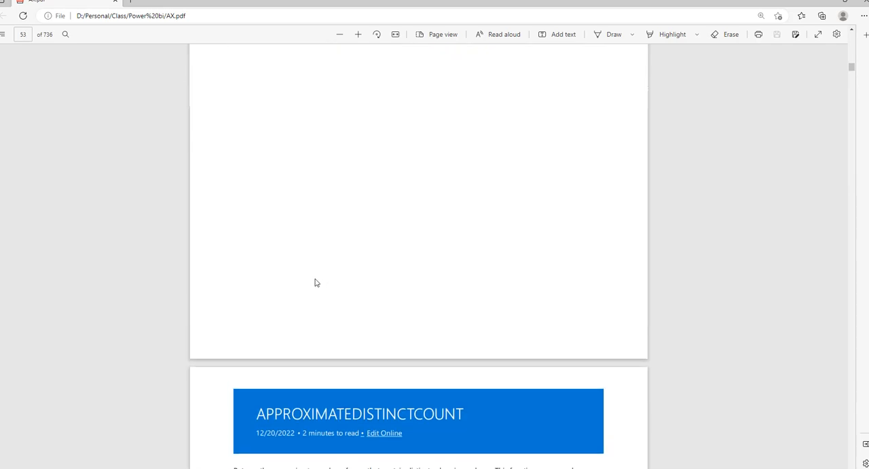
pyautogui.scroll(-5, 264, 231)
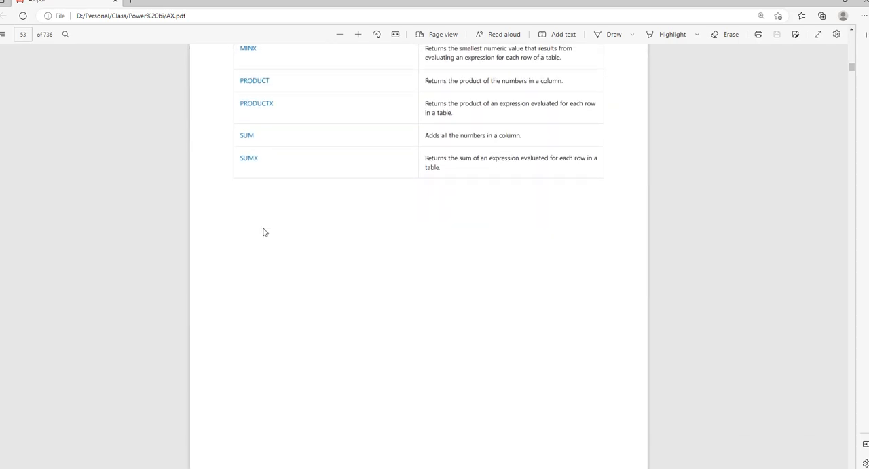
# Highlight the APPROXIMATEDISTINCTCOUNT heading and read through that function's reference page and the pages following it.
pyautogui.moveTo(459, 100); pyautogui.dragTo(258, 100)
pyautogui.click(255, 196)
pyautogui.moveTo(246, 182); pyautogui.dragTo(235, 147)
pyautogui.click(234, 157)
pyautogui.scroll(-3, 262, 233)
pyautogui.scroll(-8, 335, 188)
pyautogui.scroll(10, 332, 191)
pyautogui.scroll(3, 314, 178)
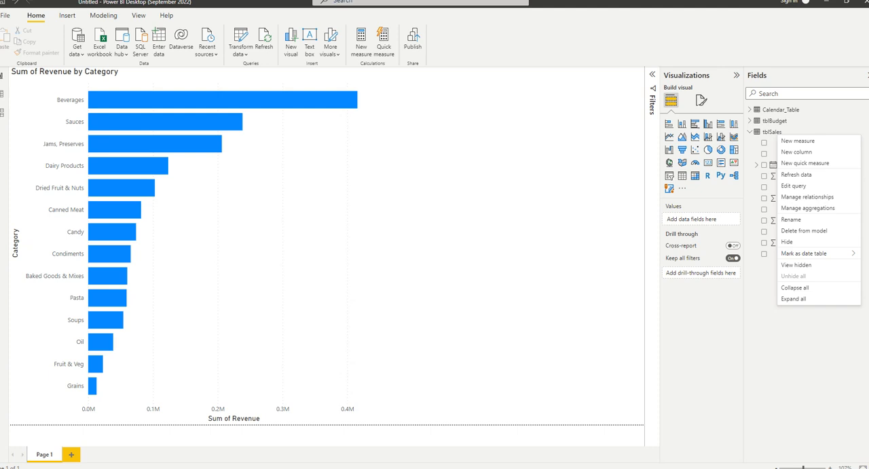
# Create a measure in tblSales with the formula Sum Re = SUM(tblSales[Revenue]).
pyautogui.click(801, 143)
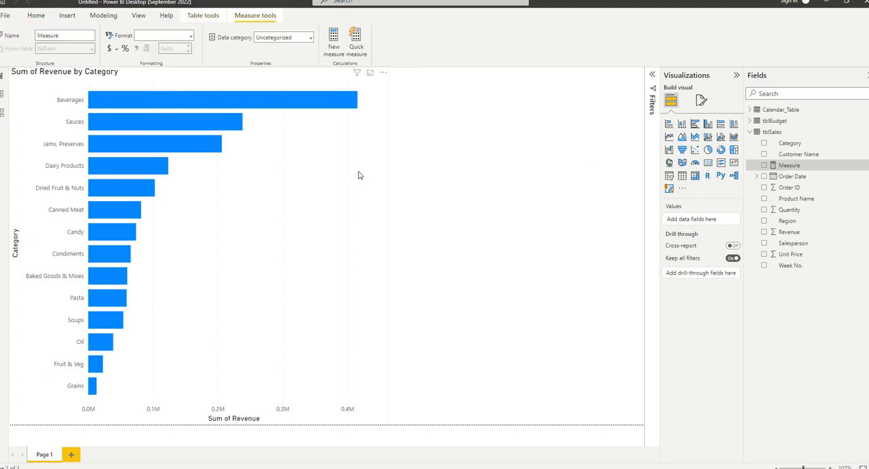
pyautogui.press('BackSpace')
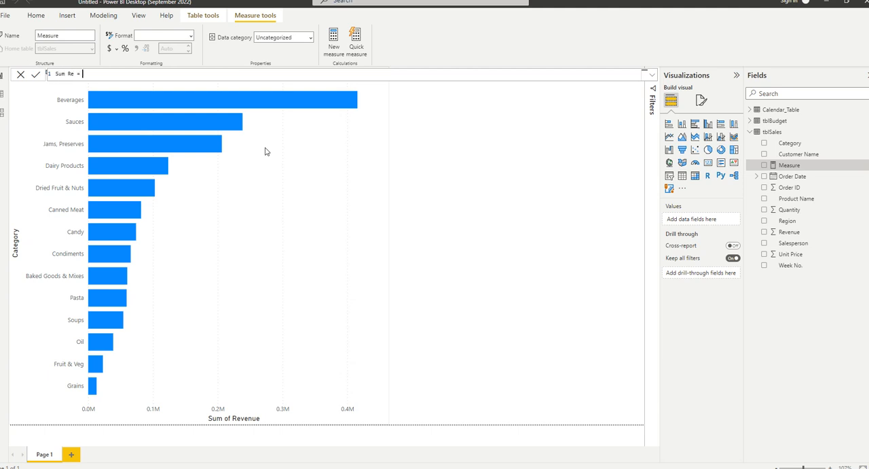
pyautogui.write('Sum Re = SUM(')
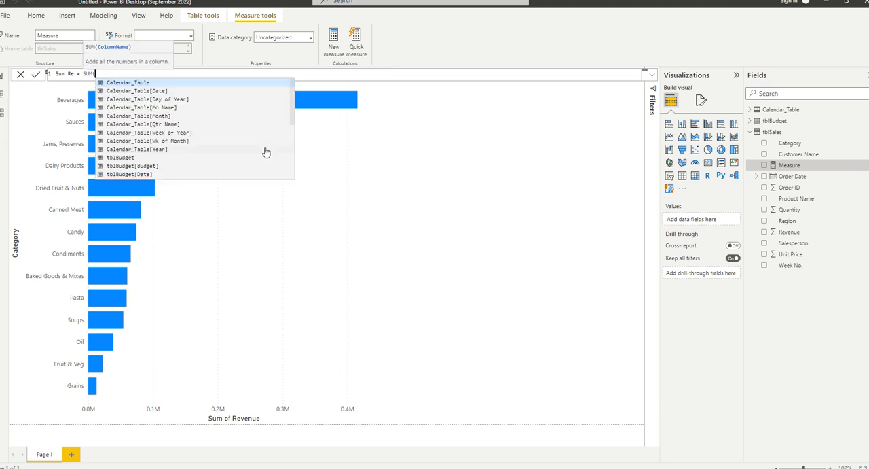
pyautogui.write('rev')
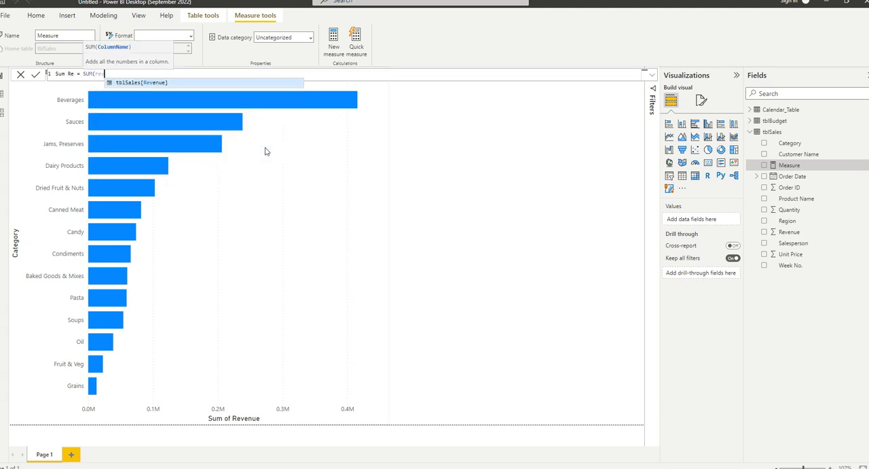
pyautogui.press('Tab')
pyautogui.write(')')
pyautogui.press('Return')
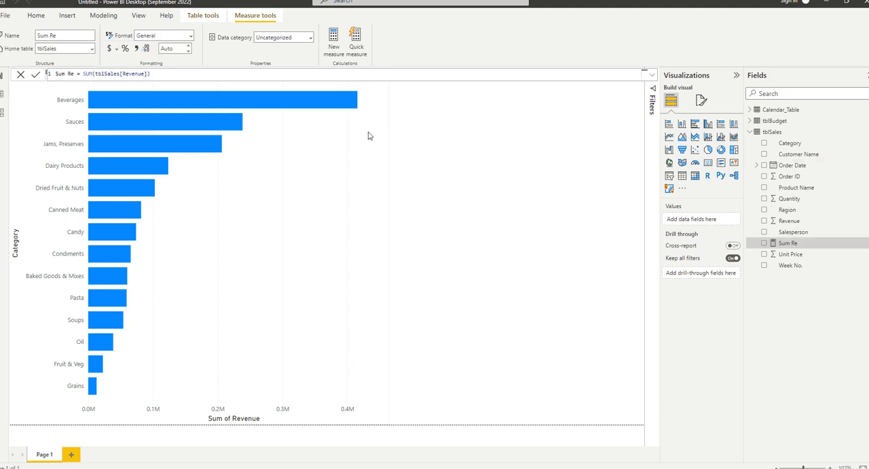
# Shrink the Sum of Revenue by Category chart to a small tile in the page's upper-left corner and deselect it.
pyautogui.click(388, 421)
pyautogui.moveTo(386, 421); pyautogui.dragTo(219, 186)
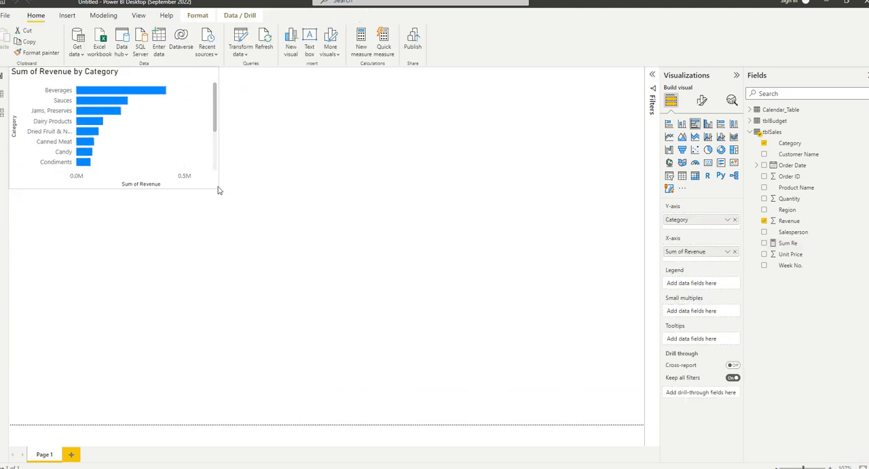
pyautogui.click(264, 187)
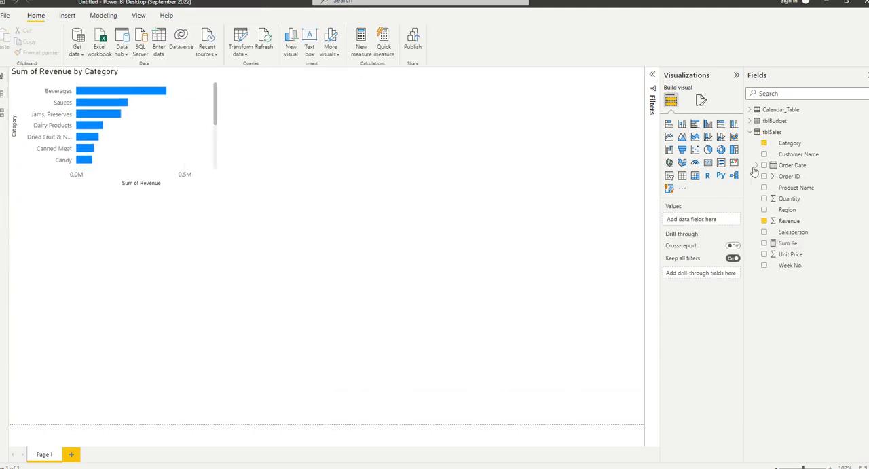
# Add a clustered bar chart beside the revenue chart, enlarge it and assign Category to its Y-axis.
pyautogui.click(694, 124)
pyautogui.moveTo(146, 275); pyautogui.dragTo(350, 138)
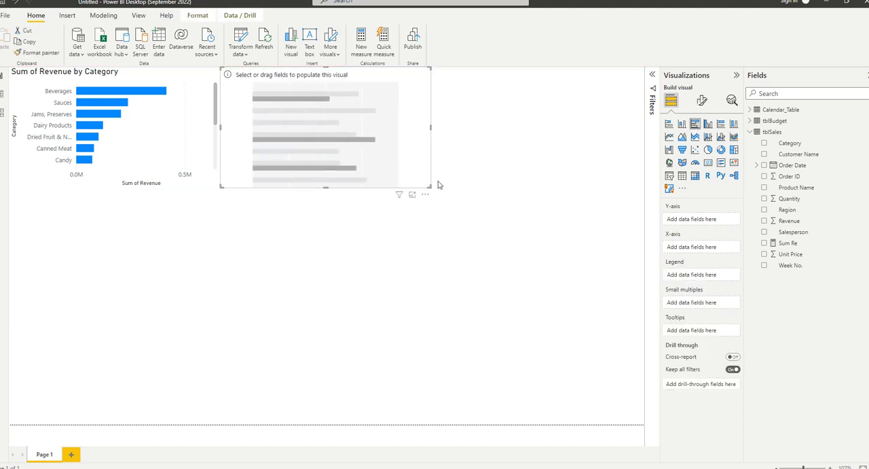
pyautogui.moveTo(429, 186); pyautogui.dragTo(630, 272)
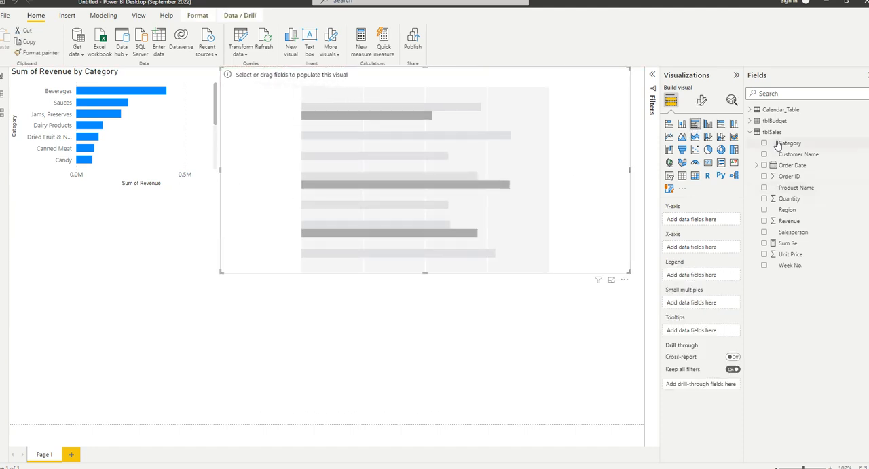
pyautogui.moveTo(778, 143); pyautogui.dragTo(689, 216)
# Assign the Sum Re measure to the new chart's X-axis and view the options available for that field.
pyautogui.moveTo(791, 243); pyautogui.dragTo(701, 256)
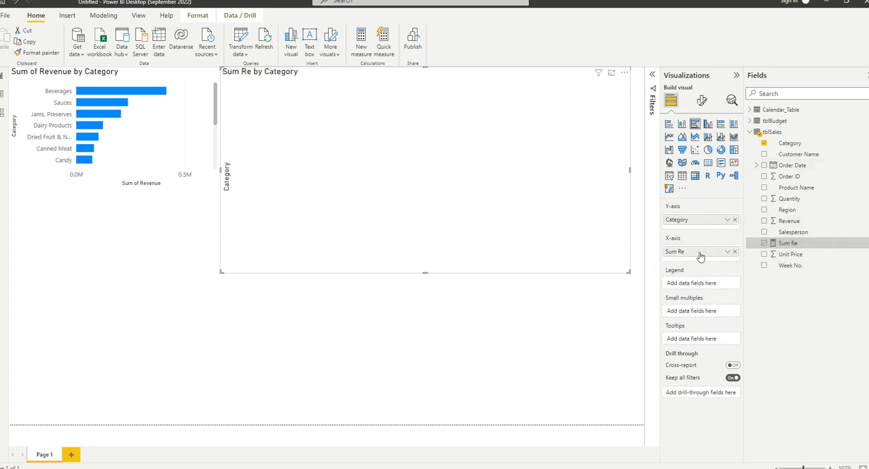
pyautogui.click(727, 252)
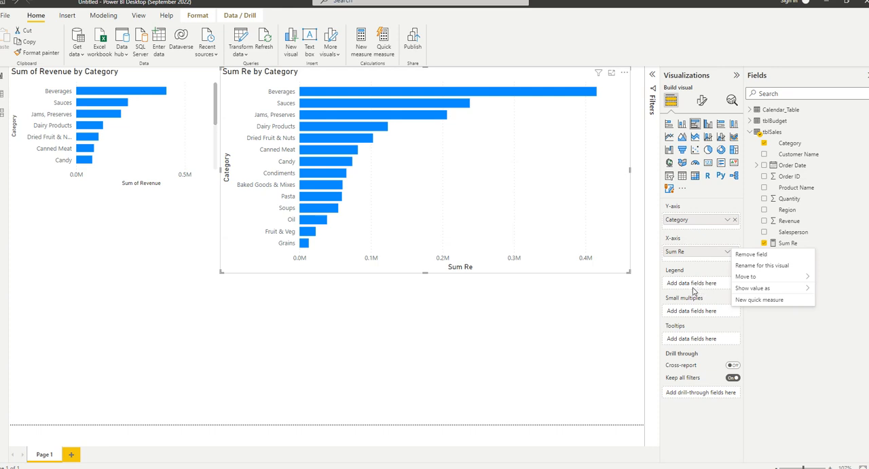
pyautogui.click(301, 321)
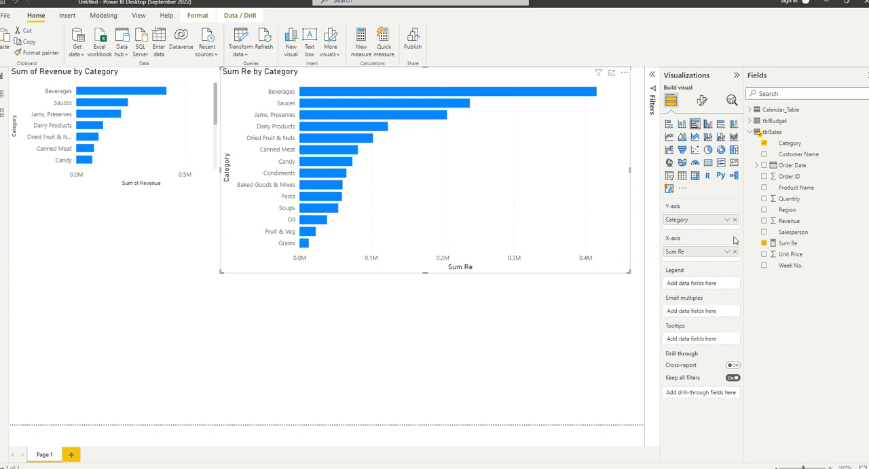
pyautogui.rightClick(769, 132)
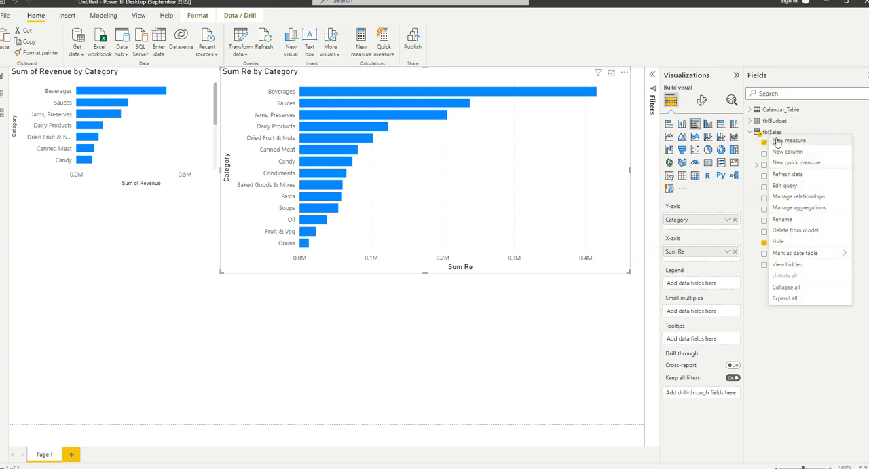
pyautogui.click(777, 141)
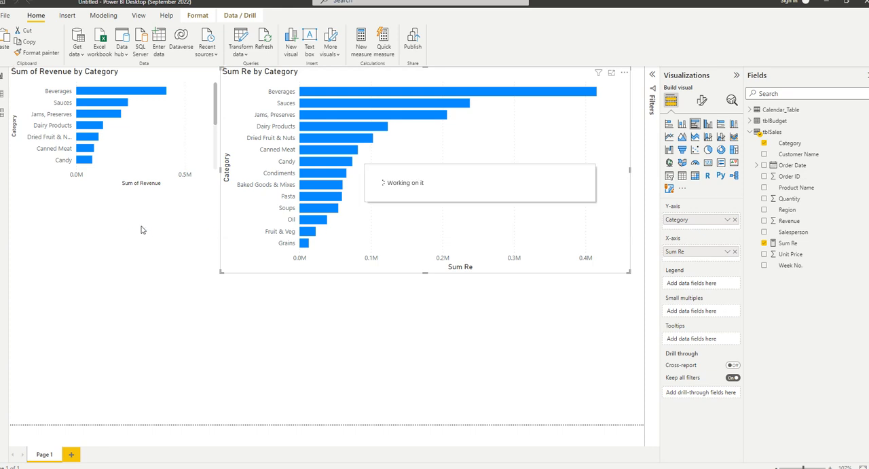
pyautogui.write('s')
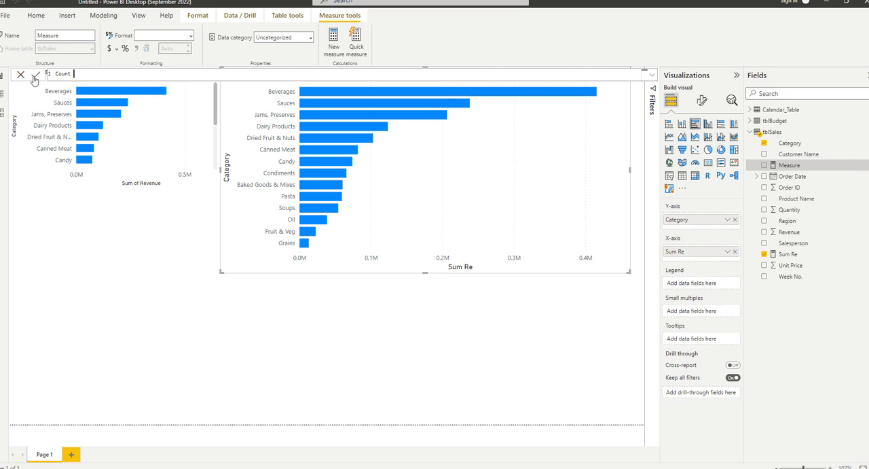
pyautogui.moveTo(74, 74); pyautogui.dragTo(33, 77)
pyautogui.press('BackSpace')
pyautogui.click(22, 76)
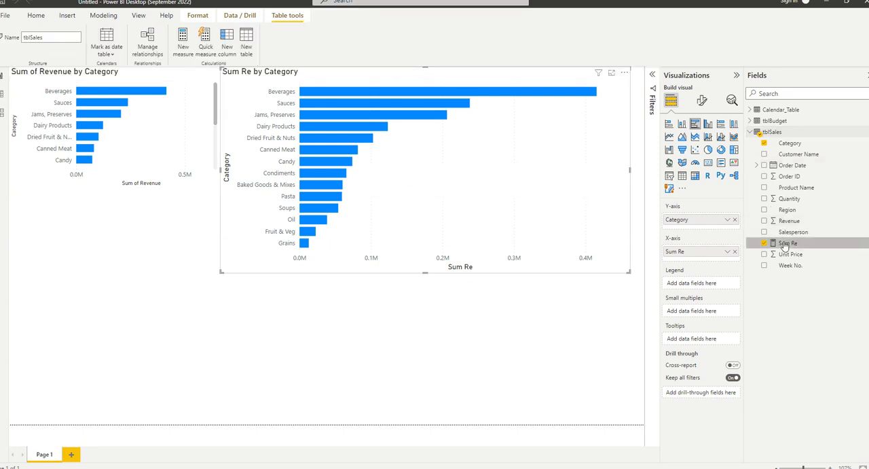
# Delete the Sum Re measure from the model and remove its broken field from the second chart's X-axis.
pyautogui.click(784, 243)
pyautogui.rightClick(784, 244)
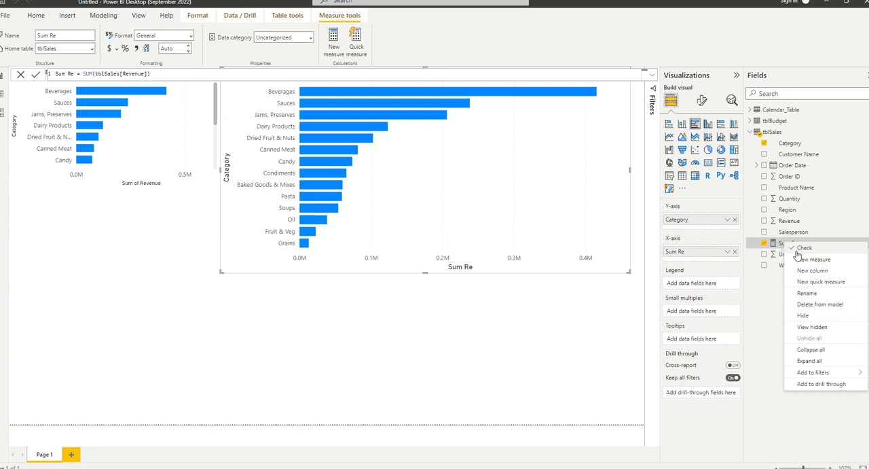
pyautogui.click(820, 305)
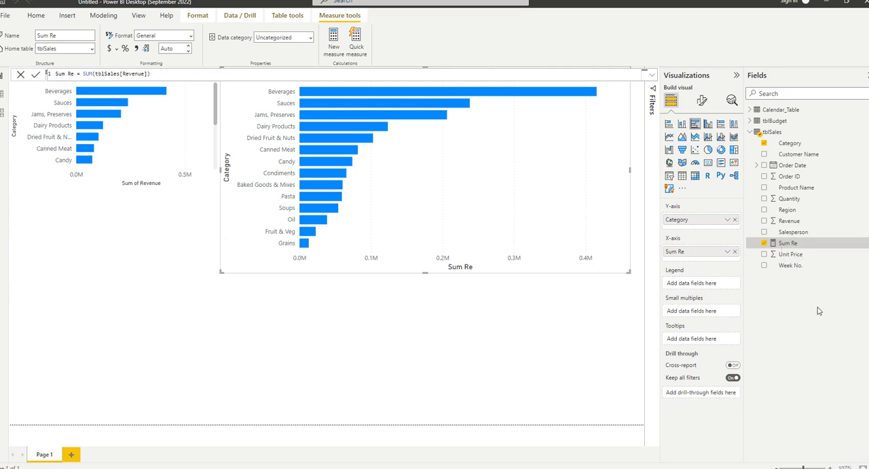
pyautogui.click(487, 261)
pyautogui.click(761, 135)
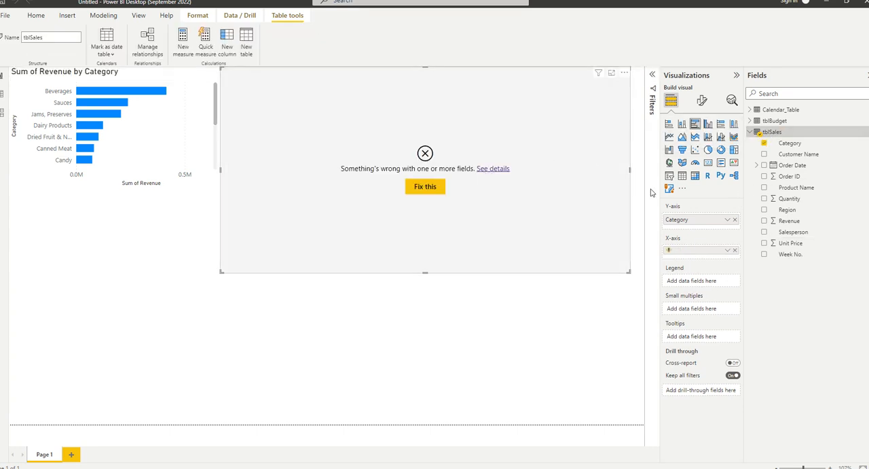
pyautogui.click(734, 250)
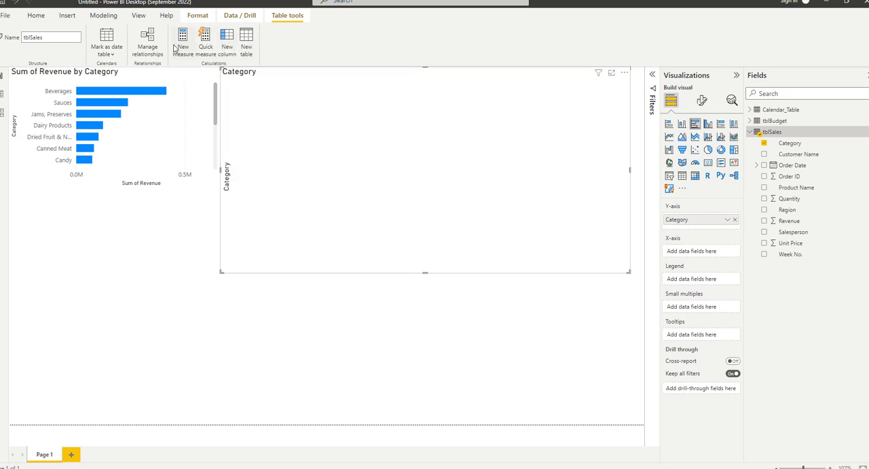
pyautogui.rightClick(777, 134)
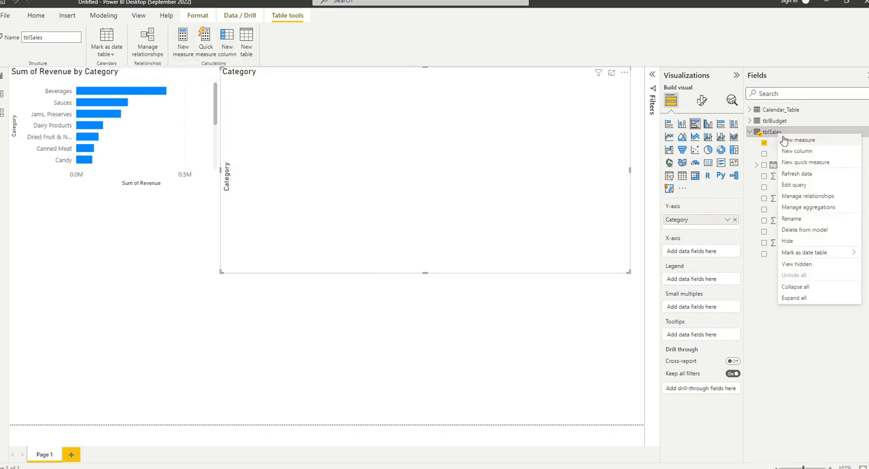
pyautogui.click(787, 141)
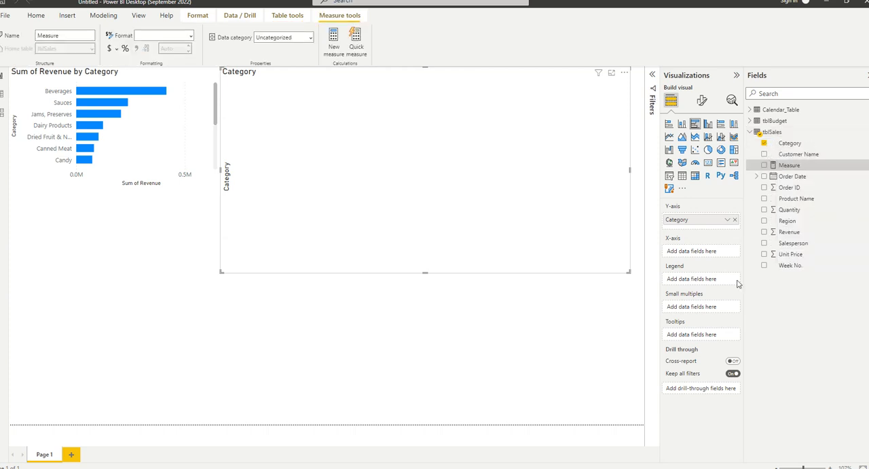
pyautogui.write('Sum Re =')
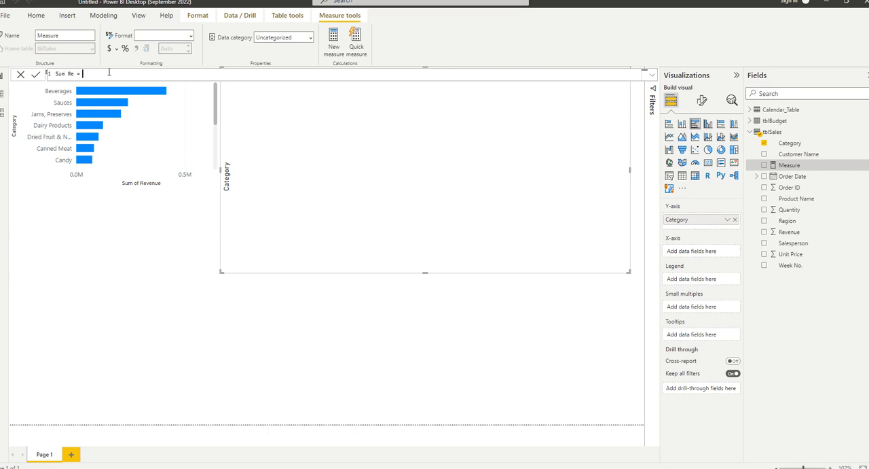
pyautogui.hotkey('shift', 'Return')
pyautogui.hotkey('shift', 'Return')
pyautogui.hotkey('shift', 'Return')
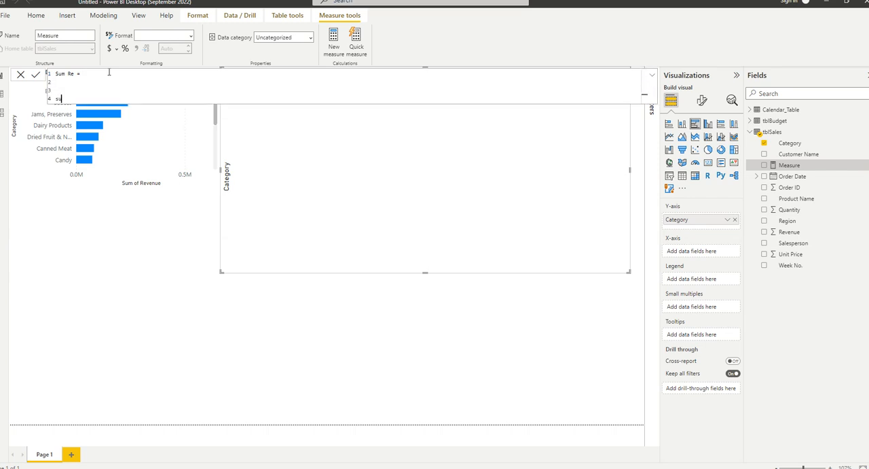
pyautogui.press('BackSpace')
pyautogui.press('BackSpace')
pyautogui.press('BackSpace')
pyautogui.press('BackSpace')
pyautogui.press('BackSpace')
pyautogui.press('BackSpace')
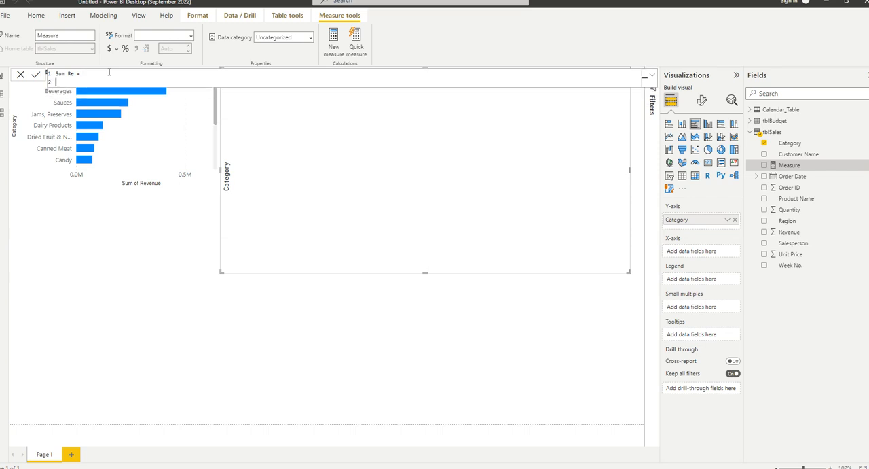
pyautogui.write('sum (')
pyautogui.press('BackSpace')
pyautogui.press('BackSpace')
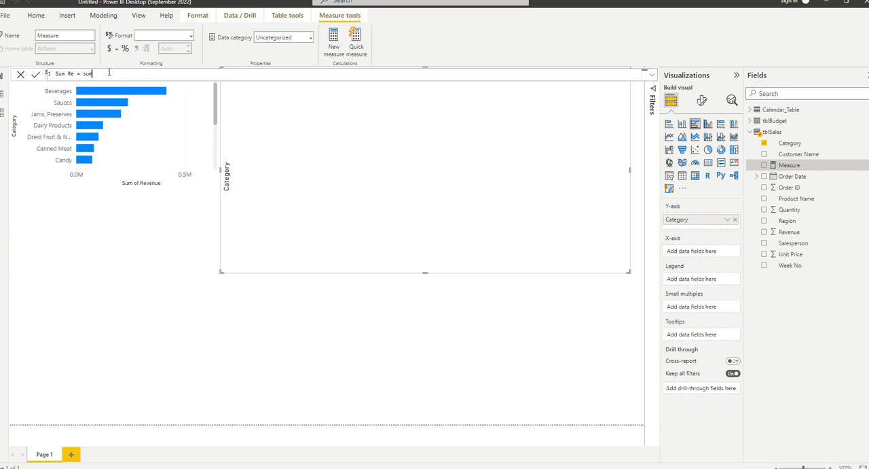
pyautogui.write('(re')
pyautogui.press('BackSpace')
pyautogui.press('BackSpace')
pyautogui.press('BackSpace')
pyautogui.press('BackSpace')
pyautogui.press('BackSpace')
pyautogui.press('BackSpace')
pyautogui.press('BackSpace')
pyautogui.press('BackSpace')
pyautogui.press('BackSpace')
pyautogui.press('BackSpace')
pyautogui.press('BackSpace')
pyautogui.press('BackSpace')
pyautogui.press('BackSpace')
pyautogui.click(21, 75)
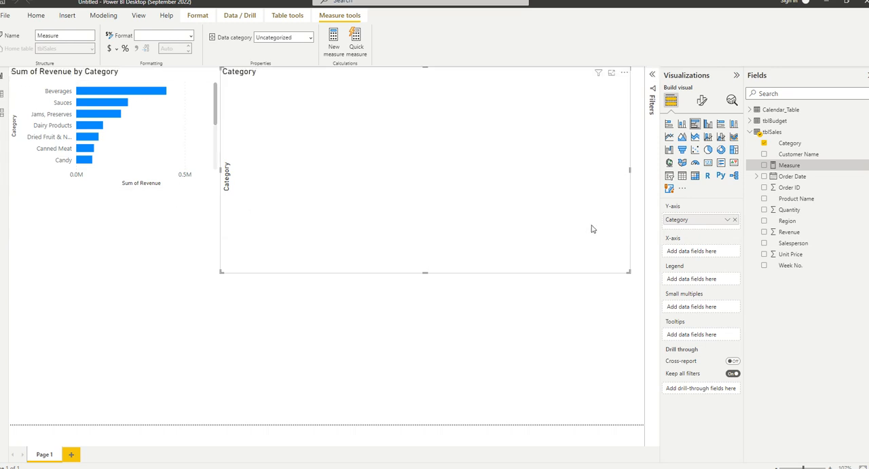
# Create a new measure in the tblSales table with the formula sum re = sum(Revenue).
pyautogui.rightClick(771, 132)
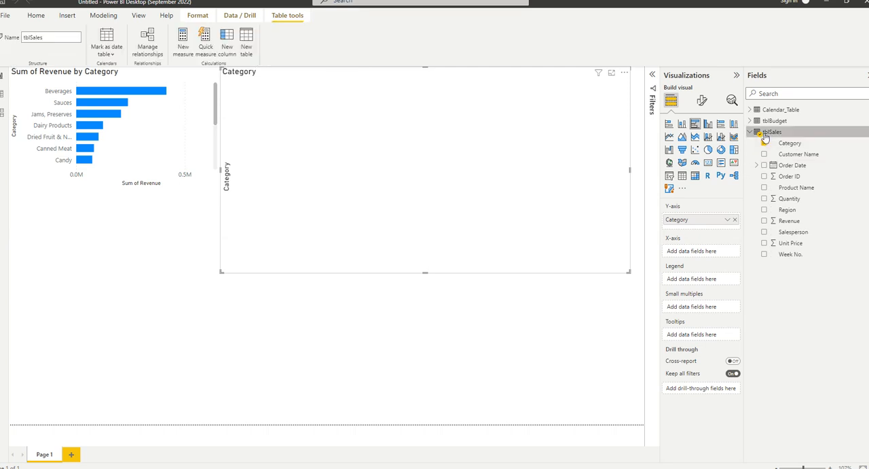
pyautogui.click(785, 138)
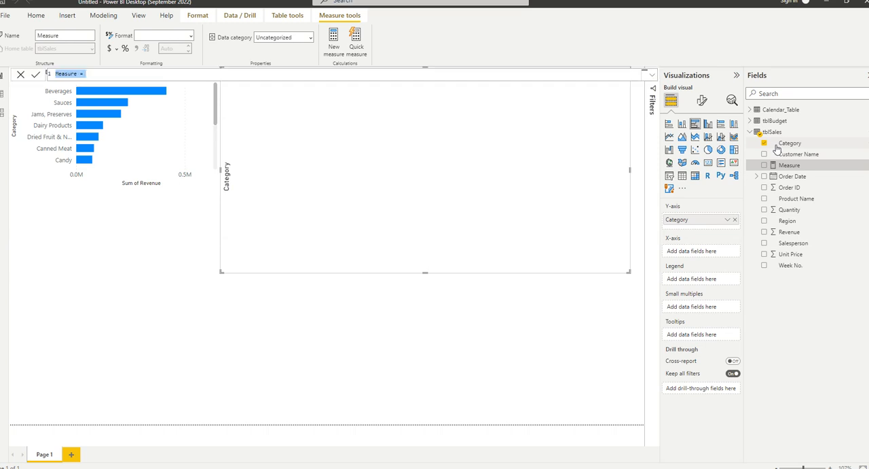
pyautogui.write('su')
pyautogui.write('= sum(Revenue')
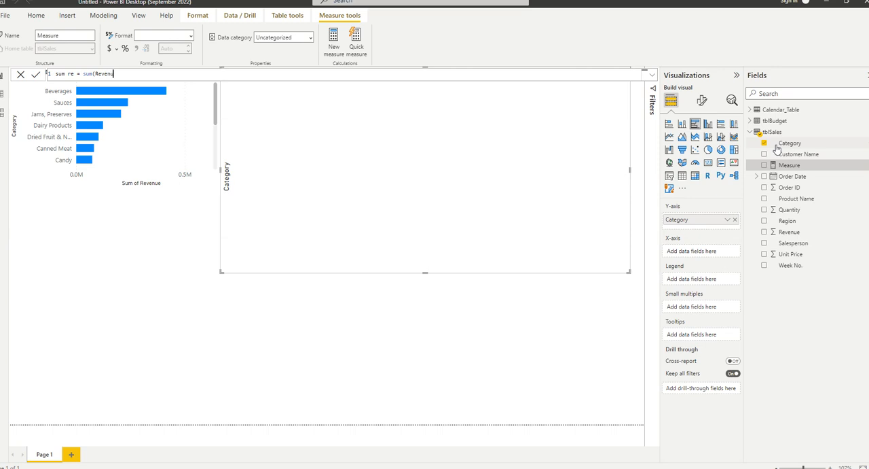
pyautogui.write(')')
pyautogui.press('Return')
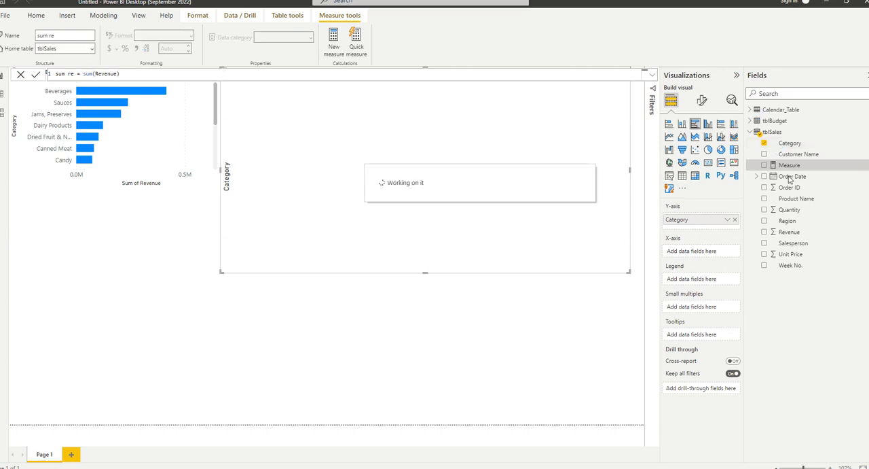
# Correct the sum re measure's argument to the full column reference, giving sum(tblSales[Revenue]).
pyautogui.click(120, 72)
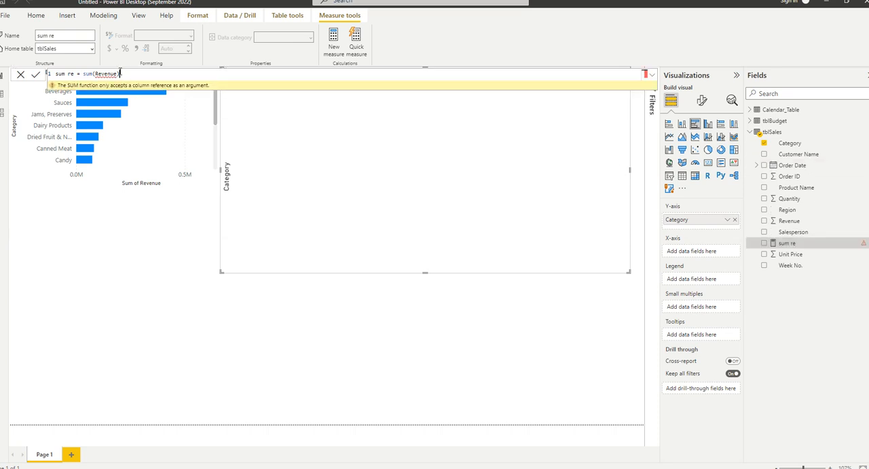
pyautogui.press('BackSpace')
pyautogui.press('BackSpace')
pyautogui.press('Tab')
pyautogui.write('))')
pyautogui.press('Return')
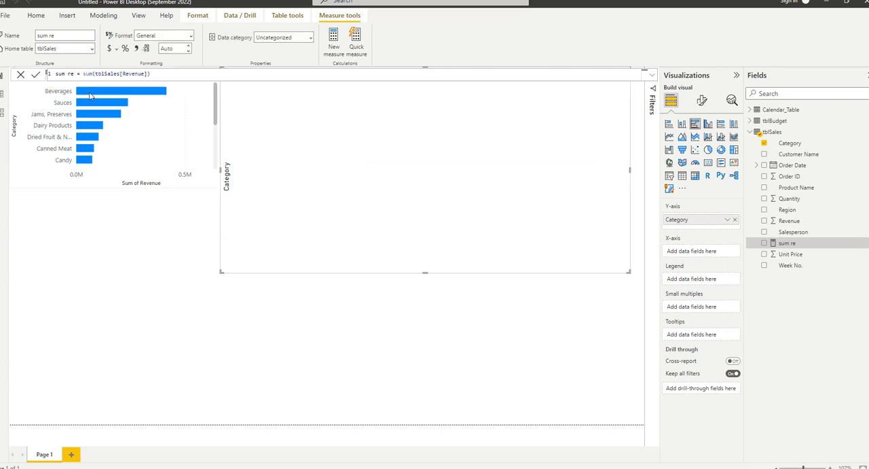
# Examine the sum re measure's name and formula, expanding the formula editor and collapsing it again.
pyautogui.moveTo(81, 75); pyautogui.dragTo(55, 80)
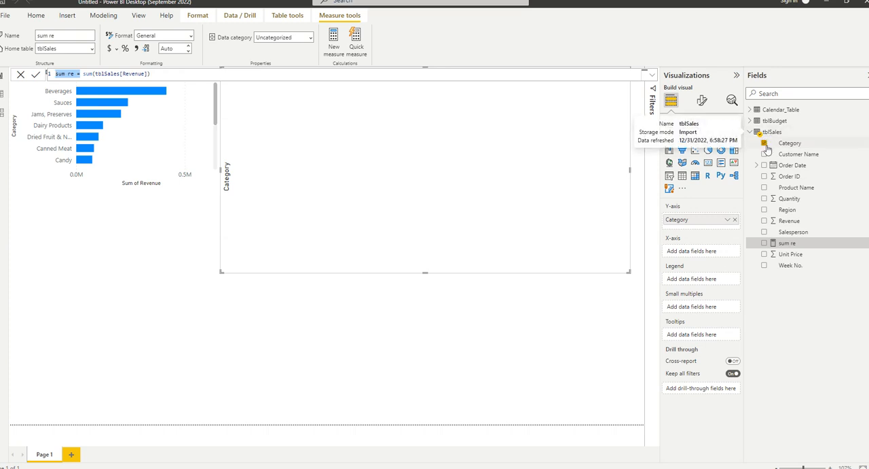
pyautogui.click(163, 72)
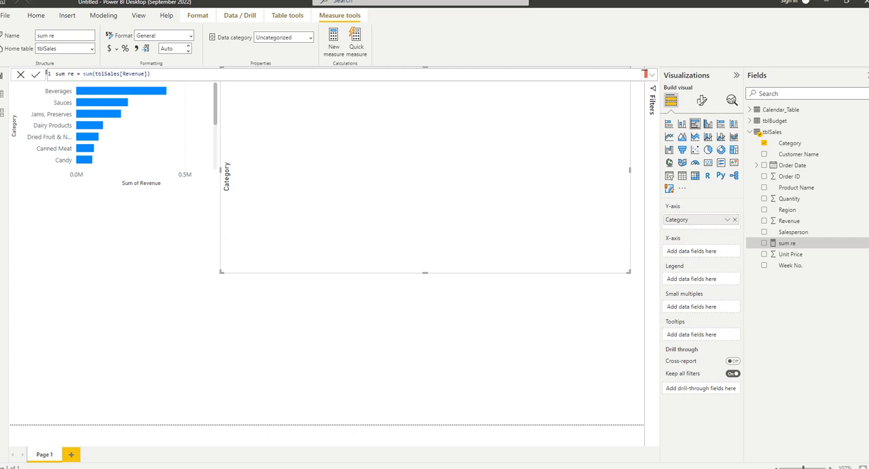
pyautogui.click(651, 74)
pyautogui.moveTo(152, 74); pyautogui.dragTo(25, 72)
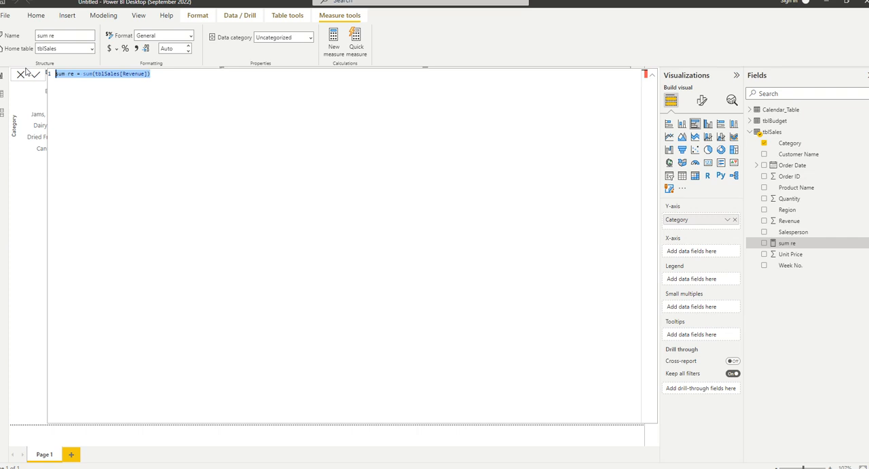
pyautogui.click(26, 227)
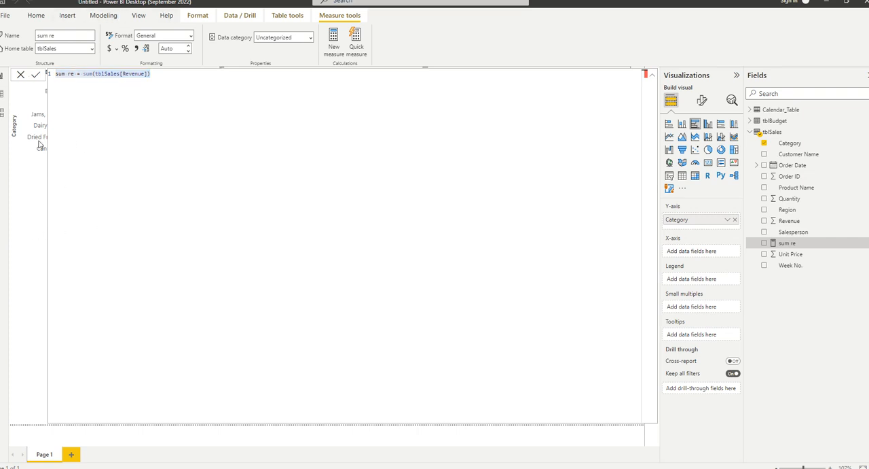
pyautogui.click(647, 76)
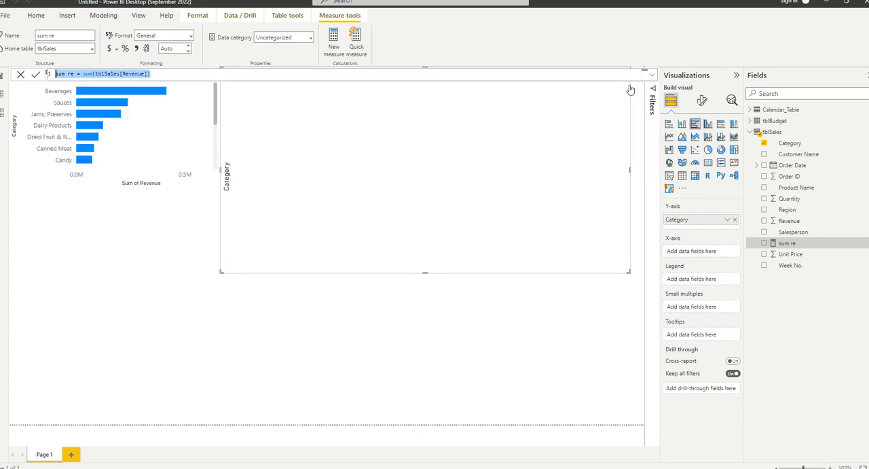
# Delete the empty Category chart and the Sum of Revenue by Category chart from the report page.
pyautogui.click(150, 136)
pyautogui.click(322, 144)
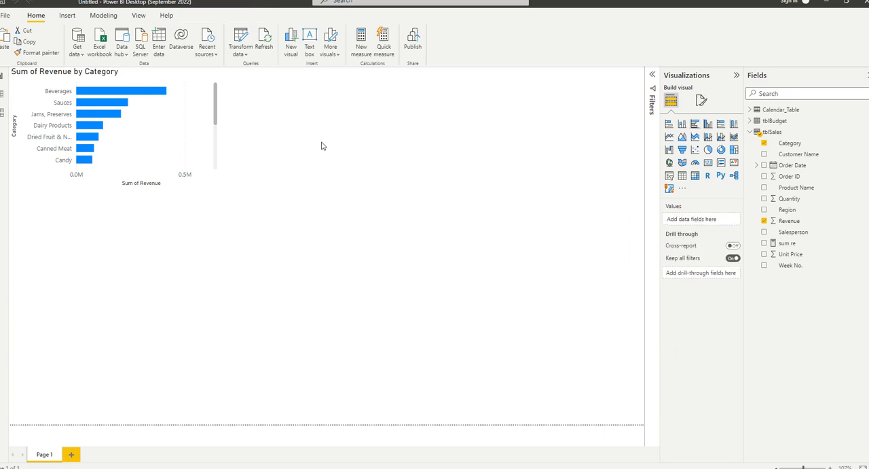
pyautogui.click(148, 124)
pyautogui.press('Delete')
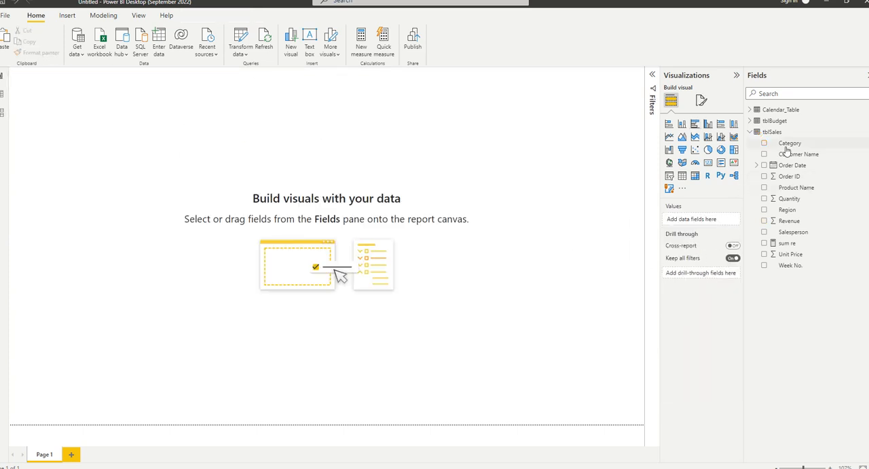
# Reopen the sum re measure in the expanded editor with enlarged text and rewrite its expression as SUM(tblSales[Revenue]) using the suggestions.
pyautogui.click(796, 241)
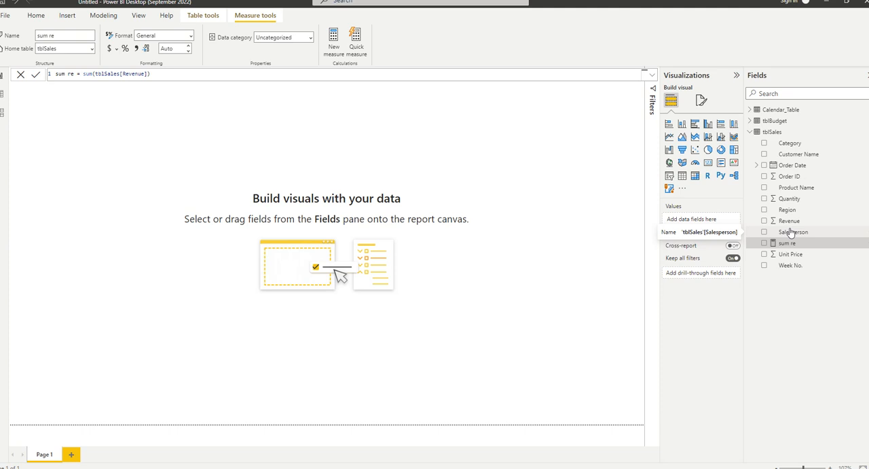
pyautogui.click(646, 74)
pyautogui.scroll(5, 130, 138)
pyautogui.scroll(1, 134, 136)
pyautogui.moveTo(299, 81); pyautogui.dragTo(114, 80)
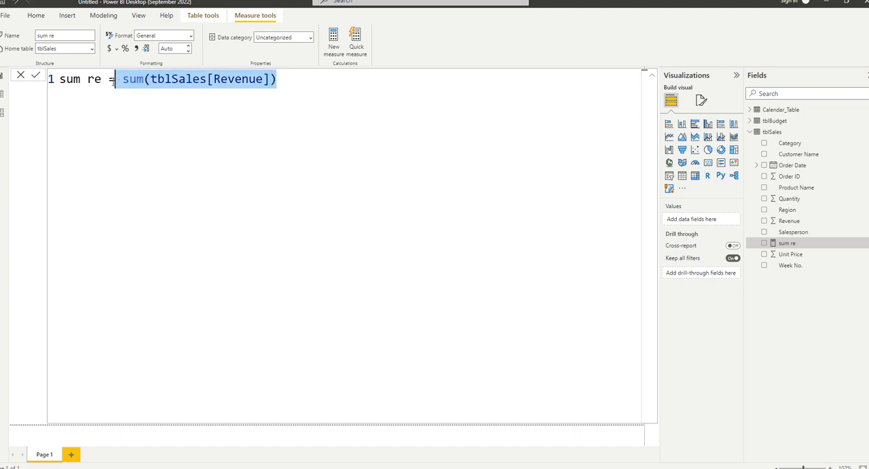
pyautogui.write('sum re = sum')
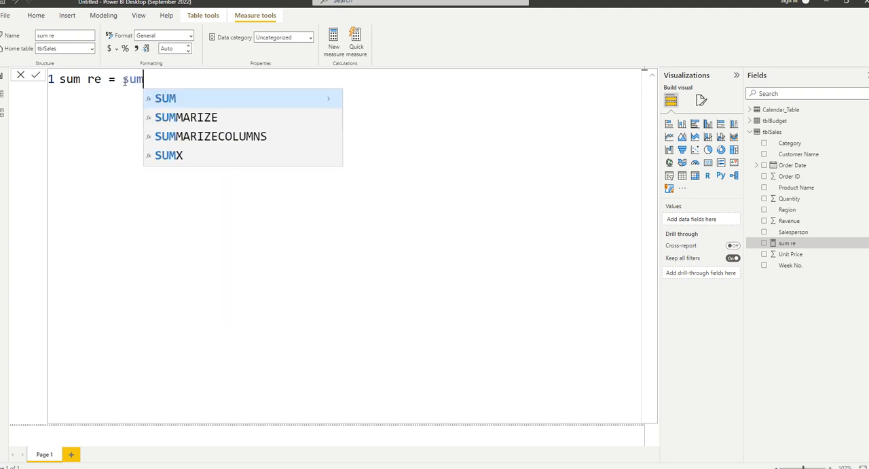
pyautogui.press('Tab')
pyautogui.write('rev')
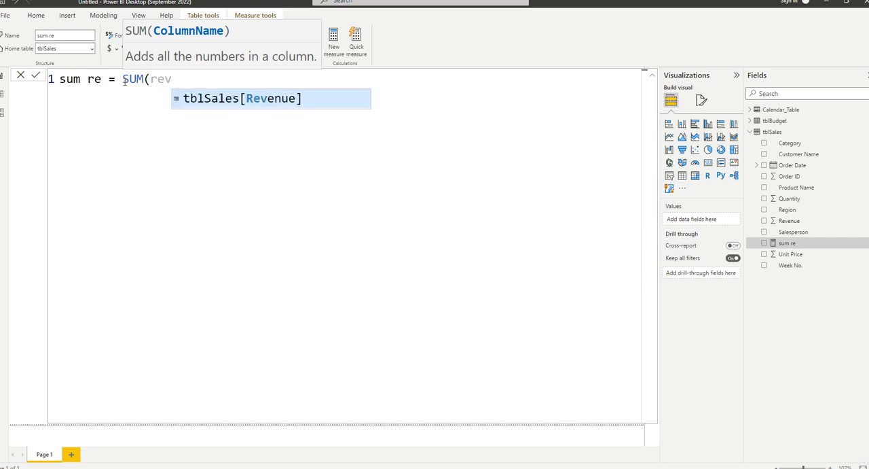
pyautogui.press('BackSpace')
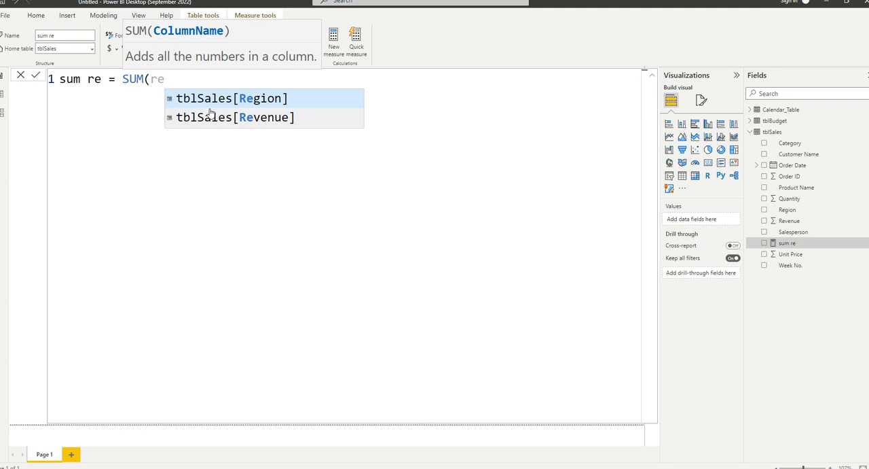
pyautogui.press('Down')
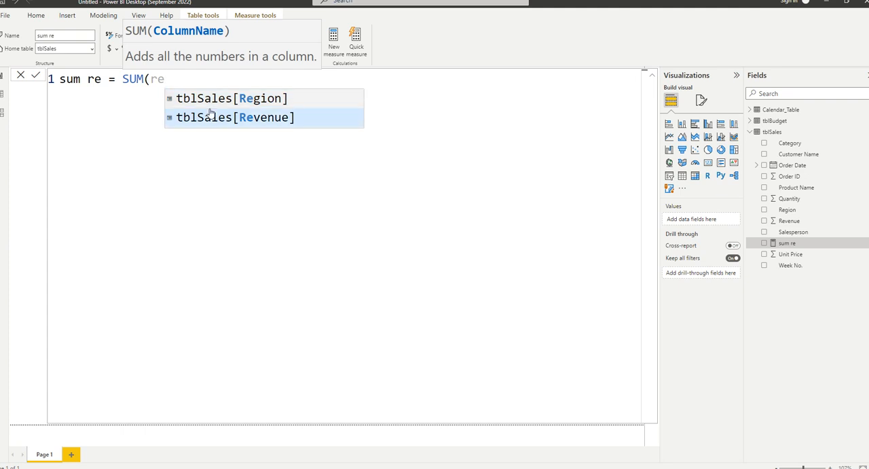
pyautogui.press('Tab')
pyautogui.write(')')
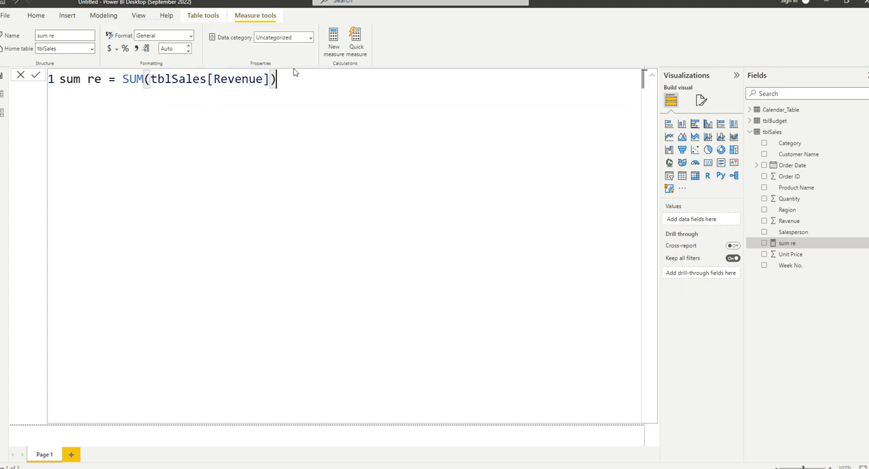
# Highlight the tblSales reference in the formula, commit the sum re measure and collapse the formula editor.
pyautogui.moveTo(207, 79); pyautogui.dragTo(151, 78)
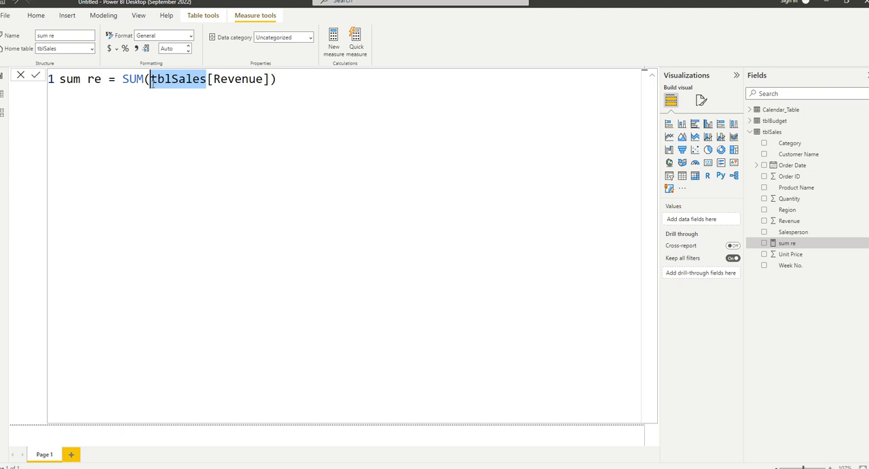
pyautogui.press('Right')
pyautogui.press('Right')
pyautogui.press('Right')
pyautogui.press('Right')
pyautogui.press('Right')
pyautogui.press('Right')
pyautogui.press('Right')
pyautogui.press('Right')
pyautogui.press('Right')
pyautogui.press('Right')
pyautogui.press('Right')
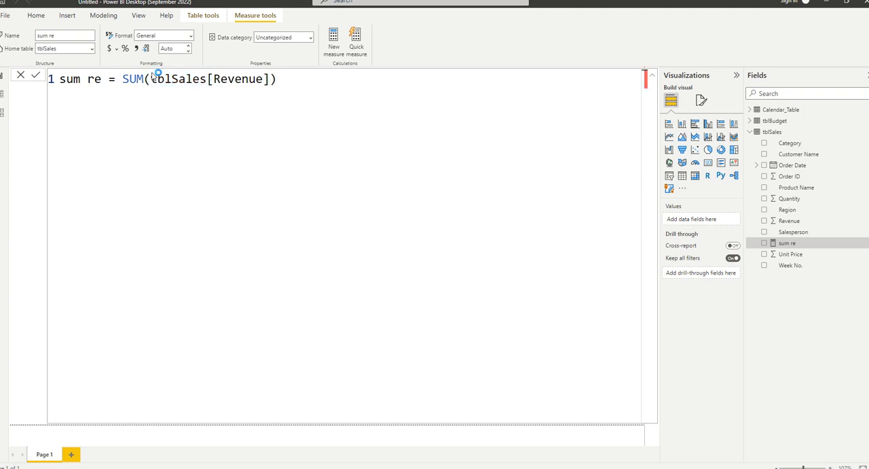
pyautogui.press('Return')
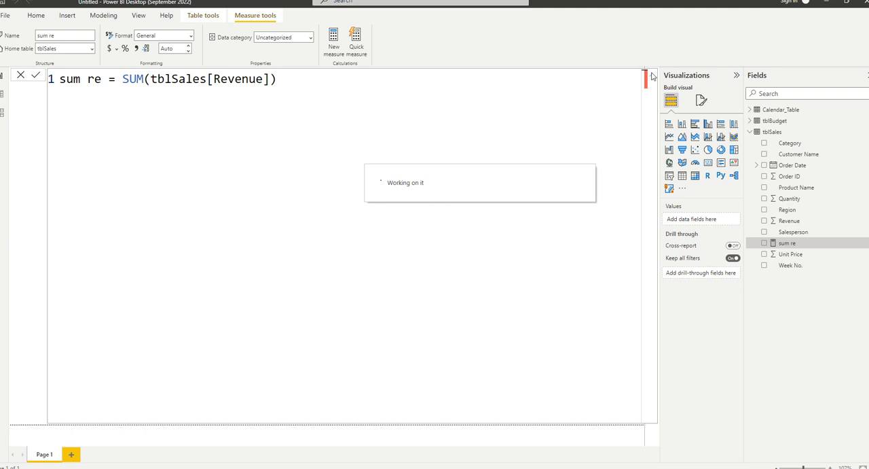
pyautogui.click(651, 77)
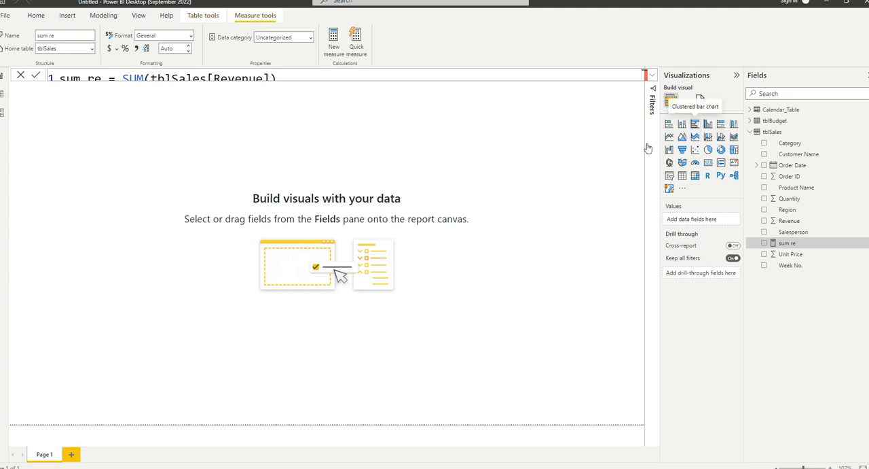
# Add an enlarged clustered bar chart with Category on the Y-axis and the sum re measure on the X-axis, and select that measure.
pyautogui.click(695, 123)
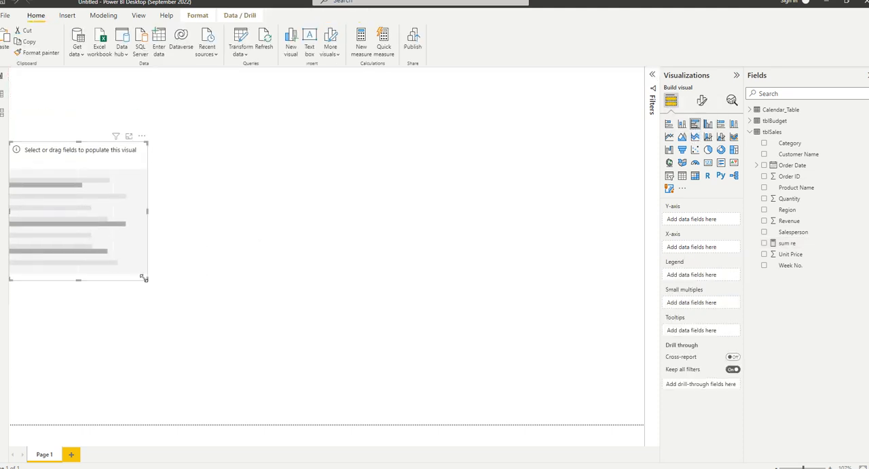
pyautogui.moveTo(147, 270); pyautogui.dragTo(326, 400)
pyautogui.moveTo(789, 143); pyautogui.dragTo(714, 225)
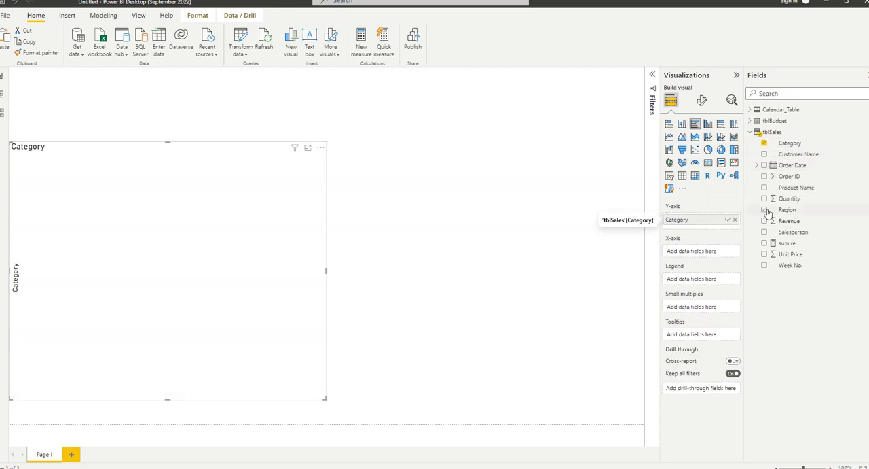
pyautogui.moveTo(800, 242); pyautogui.dragTo(702, 250)
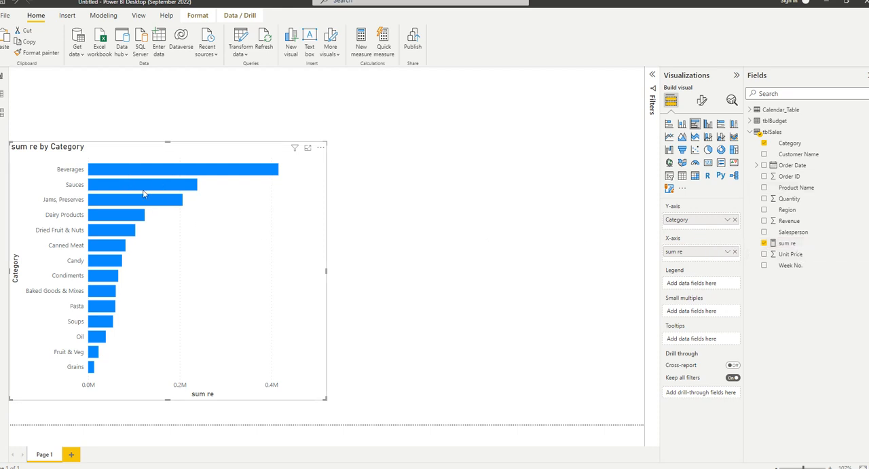
pyautogui.moveTo(131, 173)
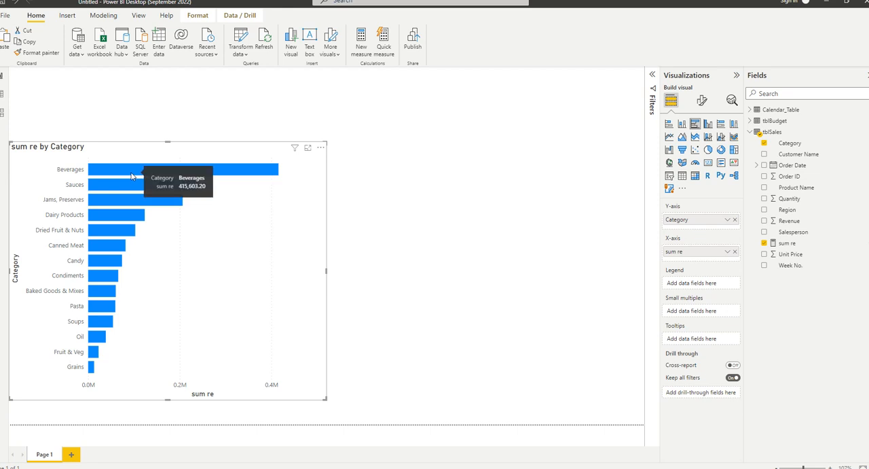
pyautogui.click(799, 243)
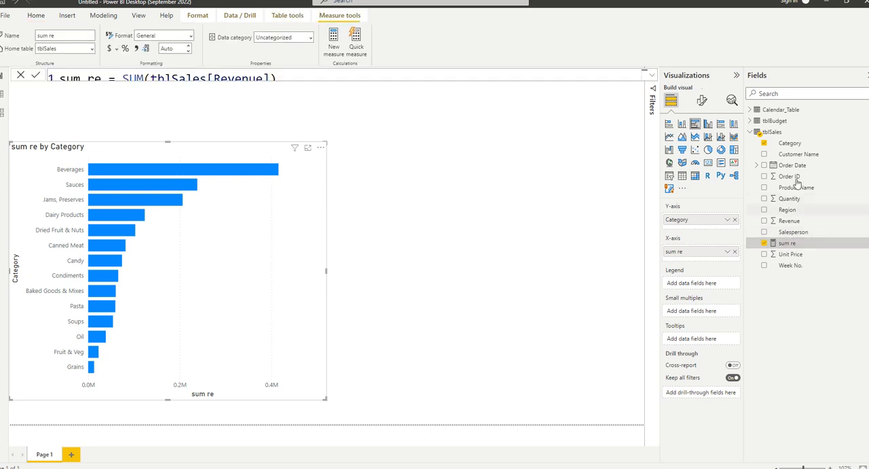
# Start a new tblSales measure named Ave Re and look up the AVERAGE function for its expression.
pyautogui.rightClick(774, 135)
pyautogui.press('Escape')
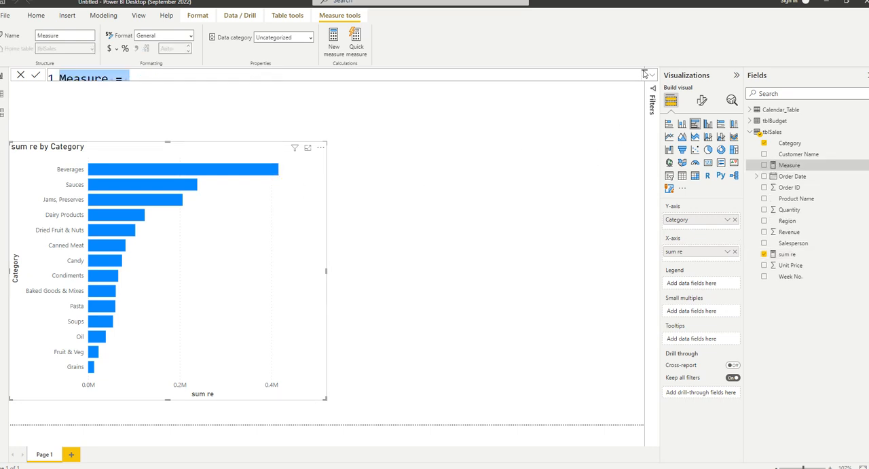
pyautogui.write('A')
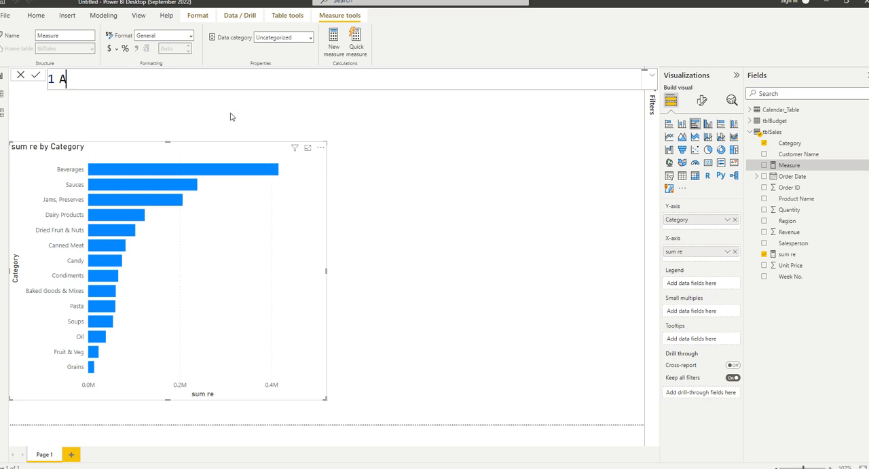
pyautogui.write('ve Re = ave')
pyautogui.press('Tab')
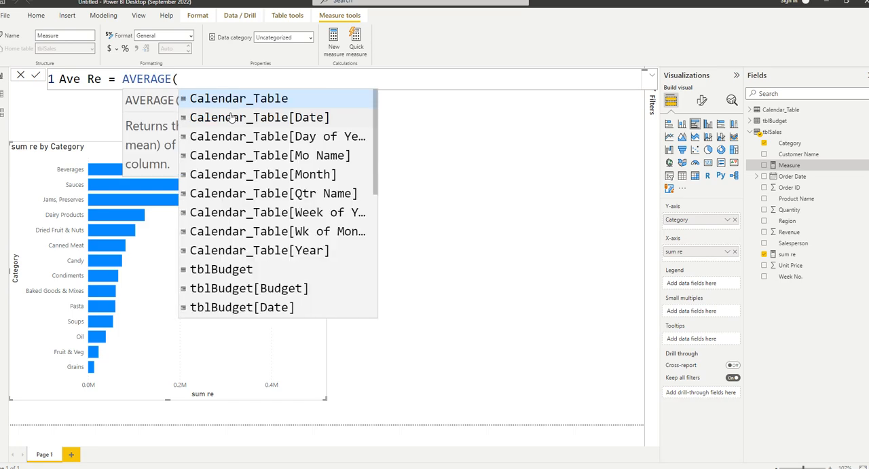
pyautogui.press('BackSpace')
pyautogui.press('BackSpace')
pyautogui.press('BackSpace')
pyautogui.press('BackSpace')
pyautogui.press('BackSpace')
pyautogui.press('BackSpace')
pyautogui.press('BackSpace')
pyautogui.press('BackSpace')
pyautogui.write('ave')
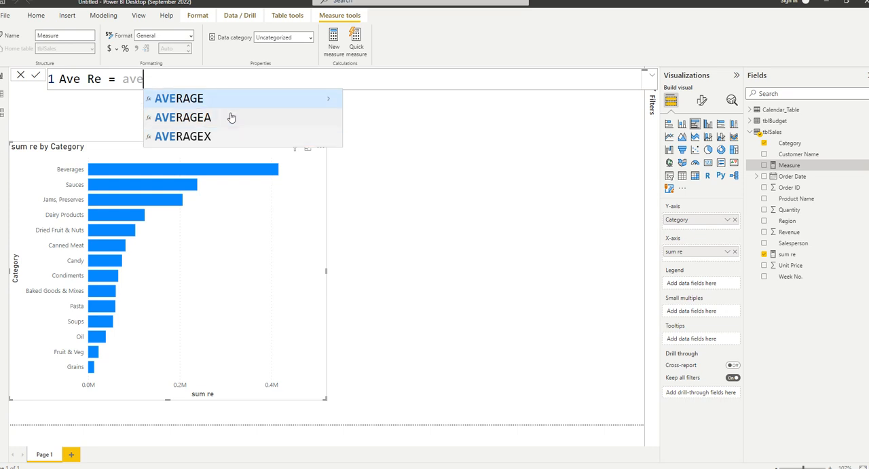
# Read the AVERAGE function's description and insert the function into the Ave Re formula.
pyautogui.click(328, 102)
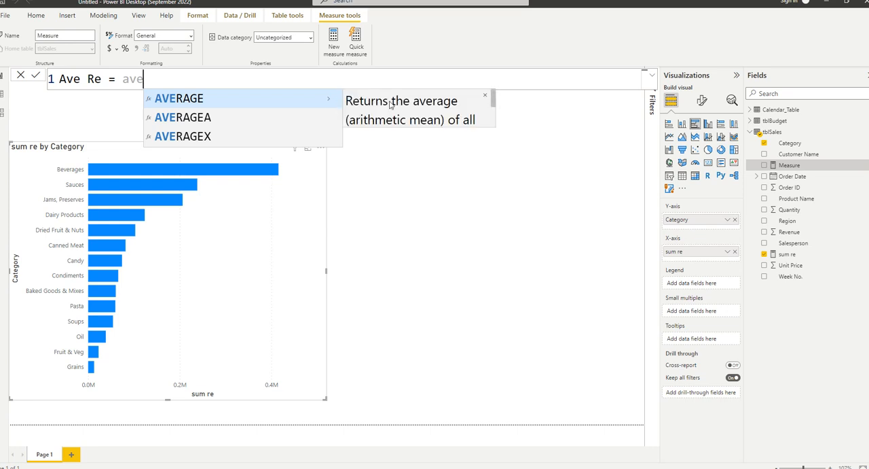
pyautogui.scroll(-1, 401, 106)
pyautogui.scroll(2, 400, 106)
pyautogui.scroll(-1, 388, 103)
pyautogui.scroll(1, 388, 103)
pyautogui.press('Down')
pyautogui.press('Down')
pyautogui.press('Up')
pyautogui.press('Up')
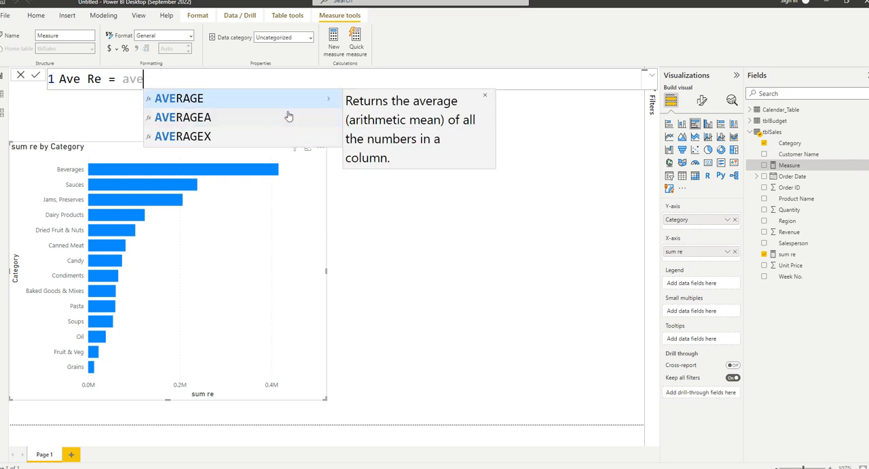
pyautogui.click(227, 101)
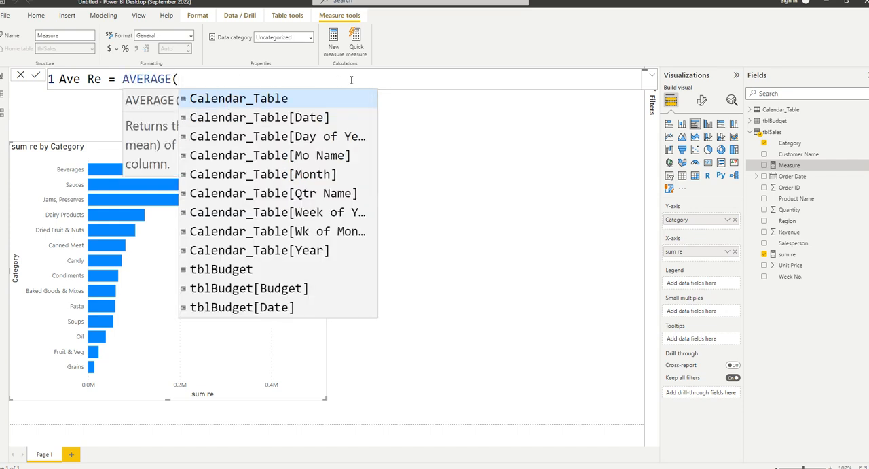
# Browse the suggested tables and columns for the AVERAGE argument.
pyautogui.press('Down')
pyautogui.press('Down')
pyautogui.press('Down')
pyautogui.press('Up')
pyautogui.press('Up')
pyautogui.press('Up')
pyautogui.press('Down')
pyautogui.press('Down')
pyautogui.press('Down')
pyautogui.press('Down')
pyautogui.press('Down')
pyautogui.press('Down')
pyautogui.press('Down')
pyautogui.press('Down')
pyautogui.press('Down')
pyautogui.press('Down')
pyautogui.press('Down')
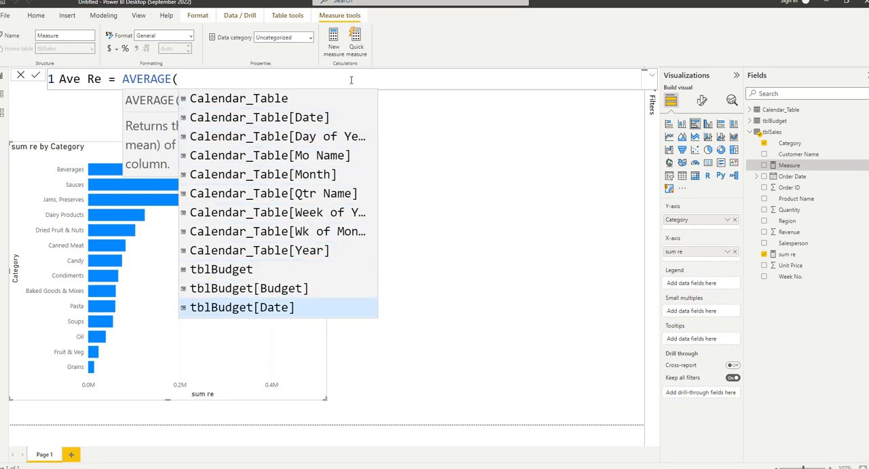
pyautogui.press('Down')
pyautogui.press('Down')
pyautogui.press('Down')
# Complete the Ave Re formula as AVERAGE(tblSales[Revenue]) using the column suggestions and commit it.
pyautogui.write('re')
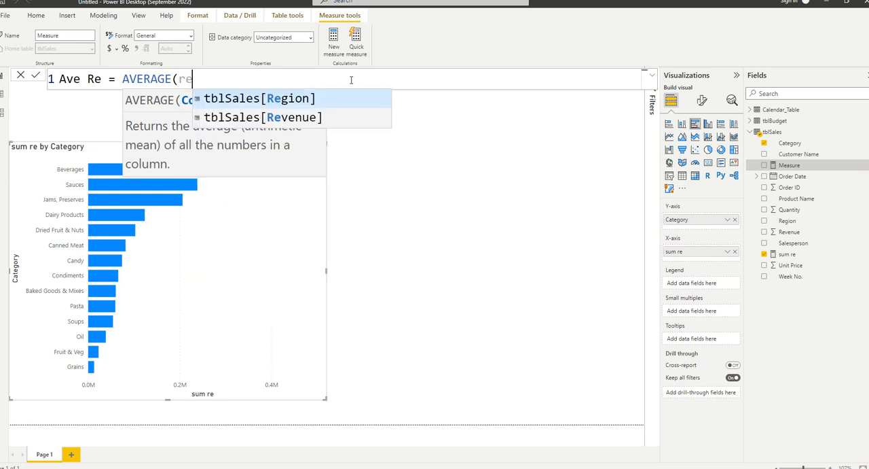
pyautogui.press('Tab')
pyautogui.press('BackSpace')
pyautogui.press('BackSpace')
pyautogui.press('BackSpace')
pyautogui.press('BackSpace')
pyautogui.press('BackSpace')
pyautogui.press('BackSpace')
pyautogui.press('BackSpace')
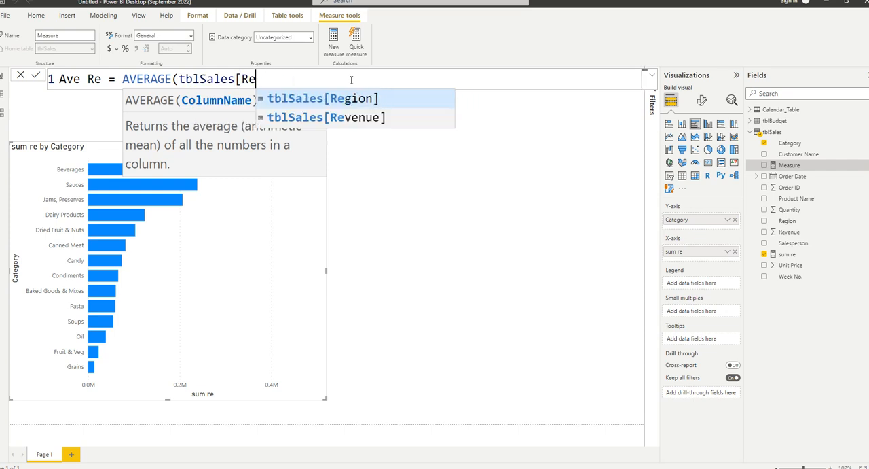
pyautogui.press('Down')
pyautogui.press('Down')
pyautogui.press('Down')
pyautogui.press('Down')
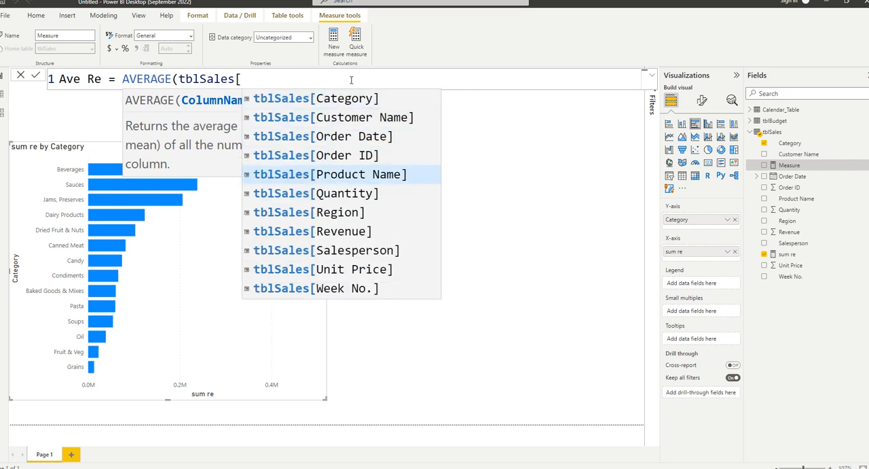
pyautogui.write('re')
pyautogui.press('Down')
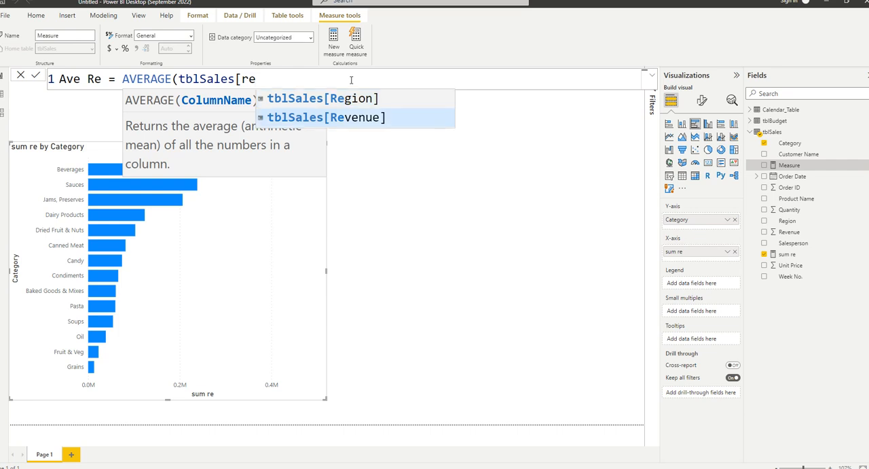
pyautogui.press('Tab')
pyautogui.write(')')
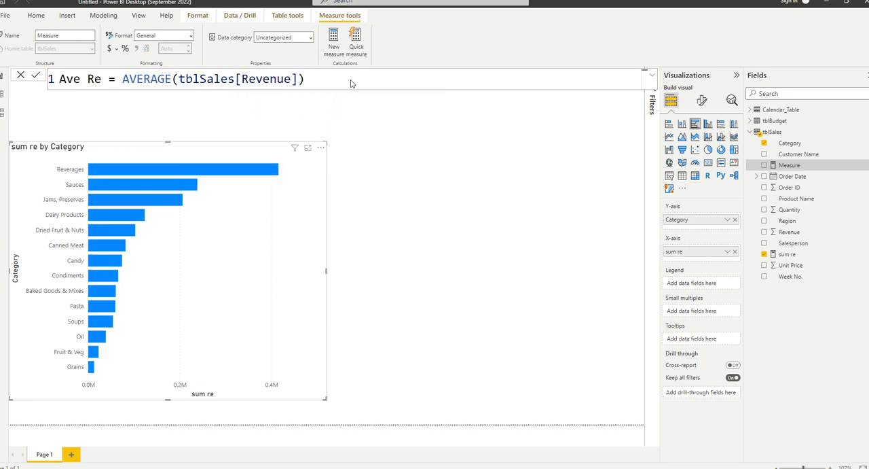
pyautogui.click(347, 144)
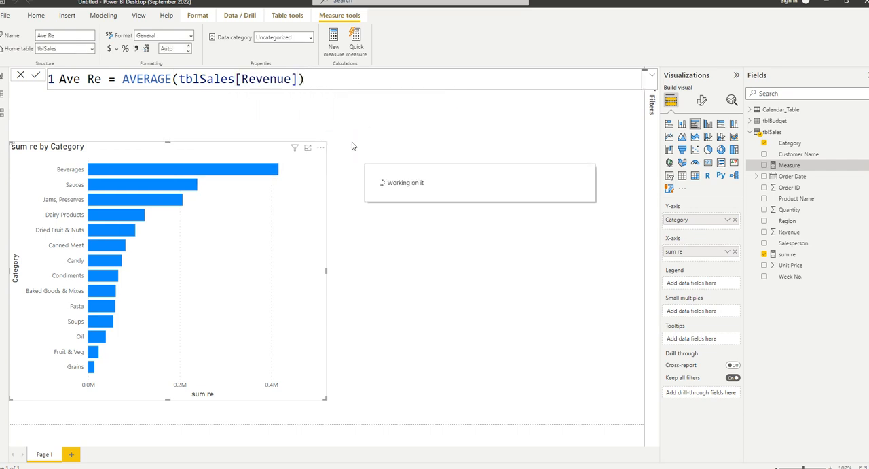
# Add a clustered bar chart with Product Name on the Y-axis and the Ave Re measure on the X-axis.
pyautogui.click(695, 124)
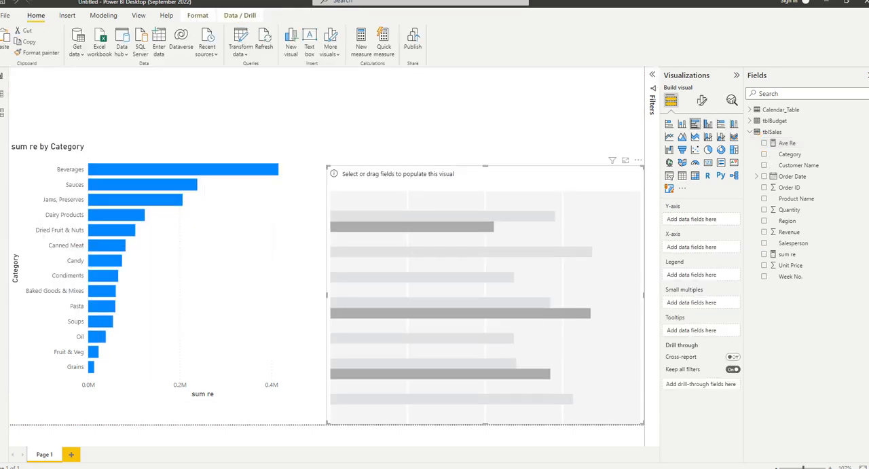
pyautogui.moveTo(789, 155)
pyautogui.mouseDown()
pyautogui.moveTo(710, 228)
pyautogui.moveTo(748, 176)
pyautogui.moveTo(774, 162)
pyautogui.mouseUp()
pyautogui.click(795, 198)
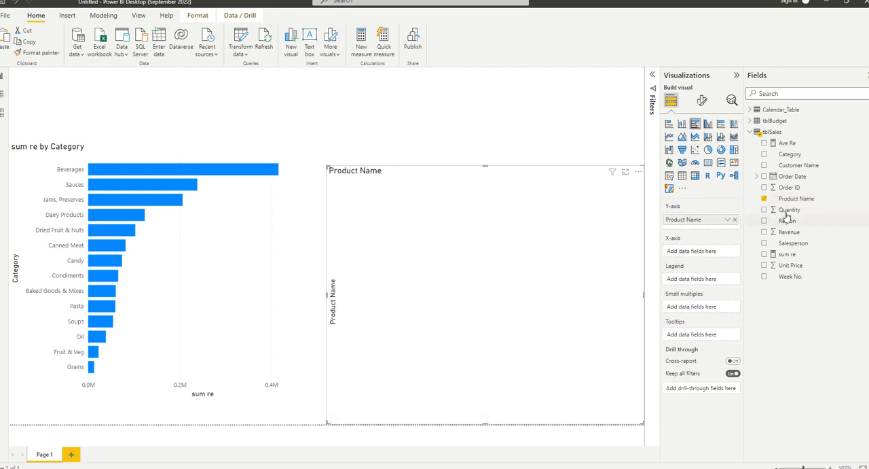
pyautogui.moveTo(786, 144); pyautogui.dragTo(694, 253)
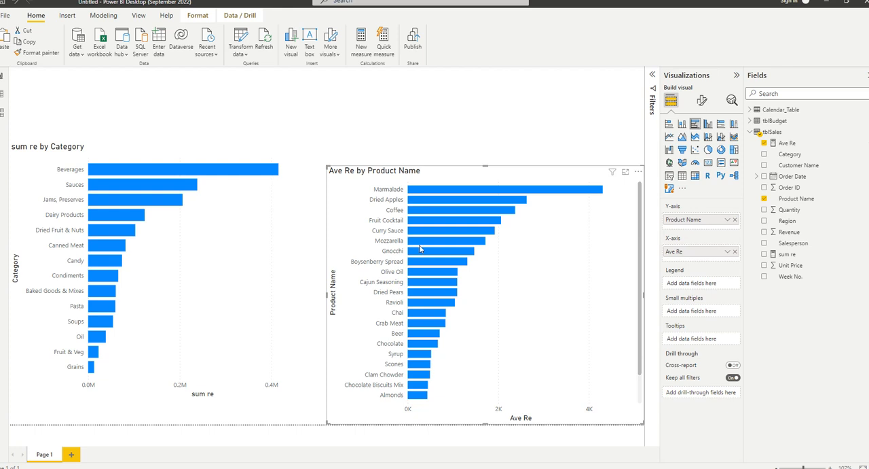
# Reopen the Ave Re measure and highlight its whole formula.
pyautogui.click(787, 142)
pyautogui.moveTo(309, 79); pyautogui.dragTo(55, 80)
pyautogui.click(300, 133)
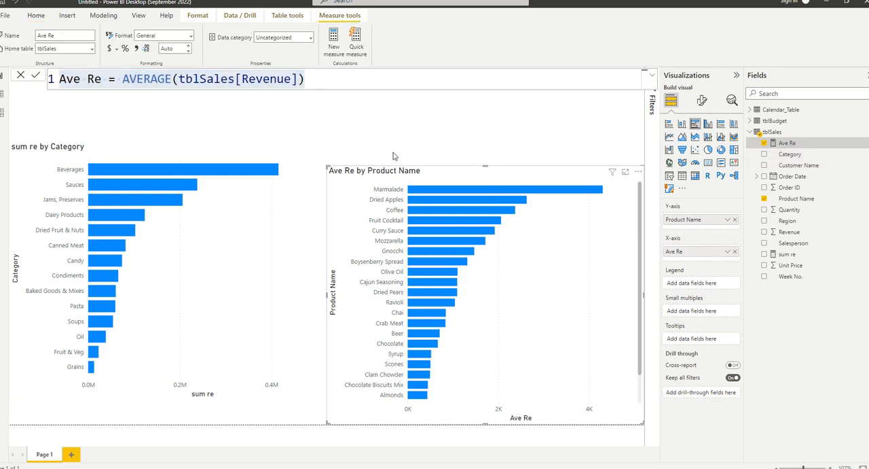
# Add a card showing the Ave Re measure, shrunk to fit above the sum re by Category chart.
pyautogui.click(708, 165)
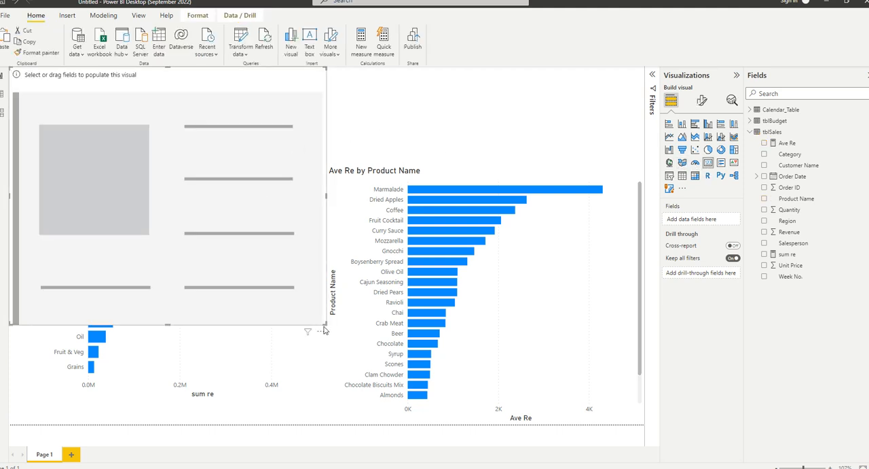
pyautogui.moveTo(326, 324); pyautogui.dragTo(315, 141)
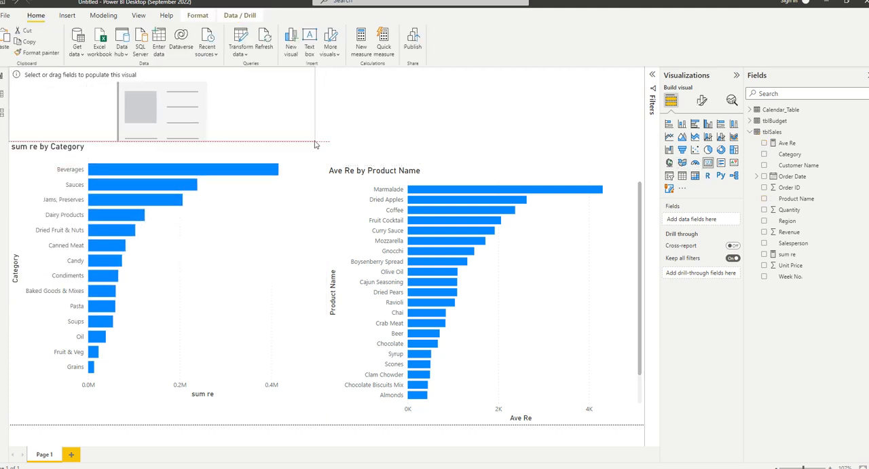
pyautogui.click(764, 144)
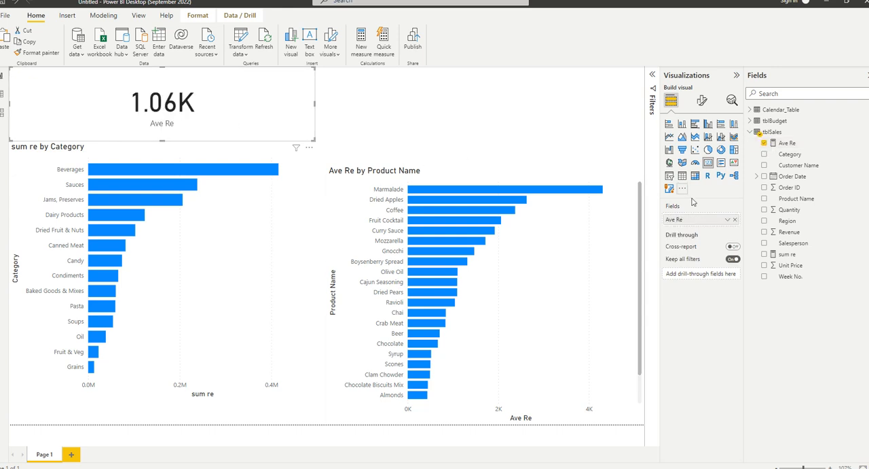
# Set the Ave Re measure's format to Whole number.
pyautogui.click(727, 219)
pyautogui.click(780, 144)
pyautogui.doubleClick(781, 144)
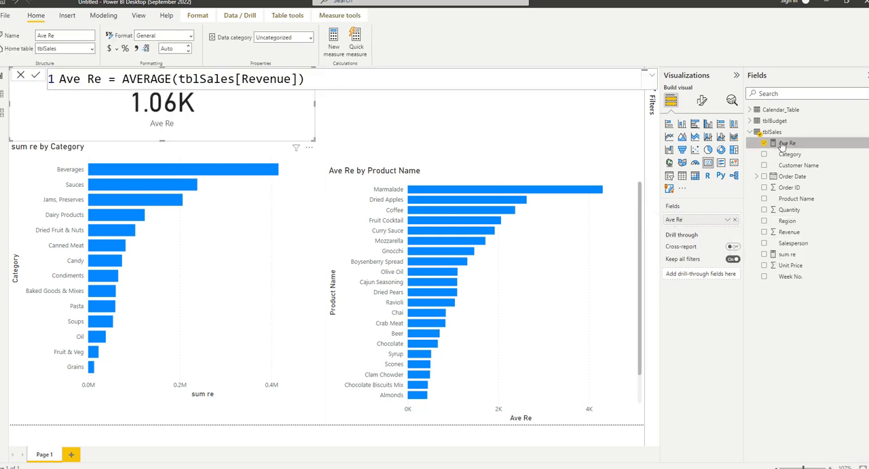
pyautogui.click(192, 38)
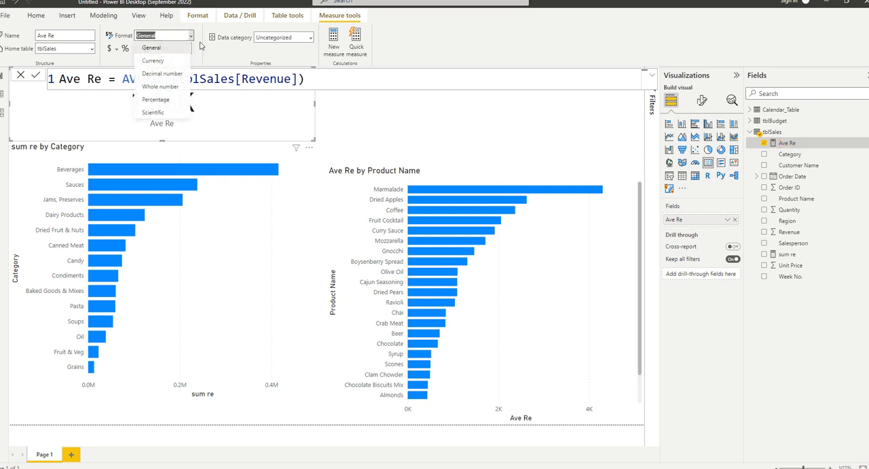
pyautogui.click(171, 89)
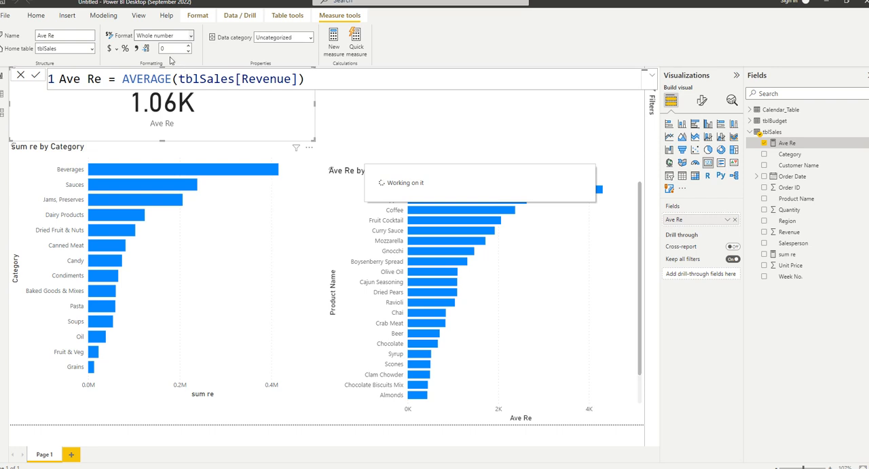
pyautogui.click(367, 123)
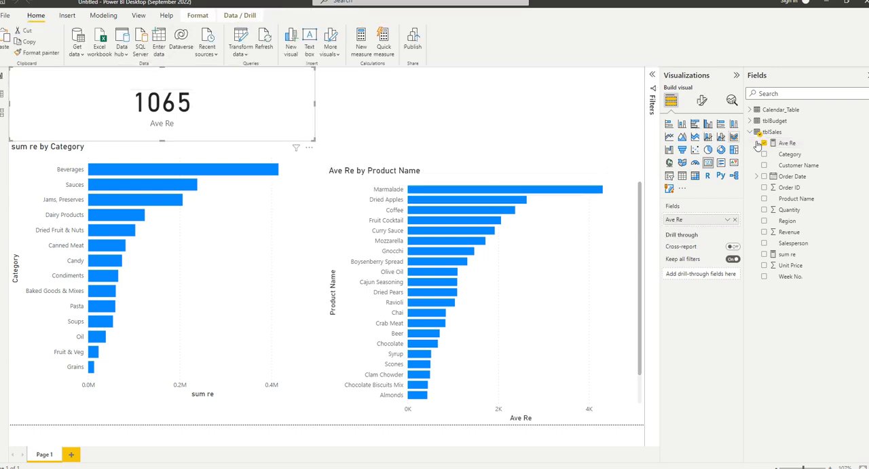
# Apply a thousands separator to the Ave Re measure.
pyautogui.click(781, 142)
pyautogui.click(136, 50)
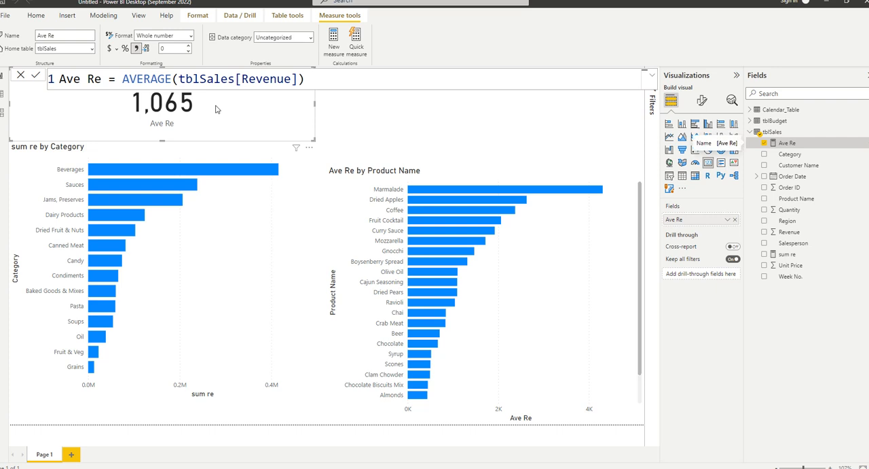
pyautogui.click(369, 140)
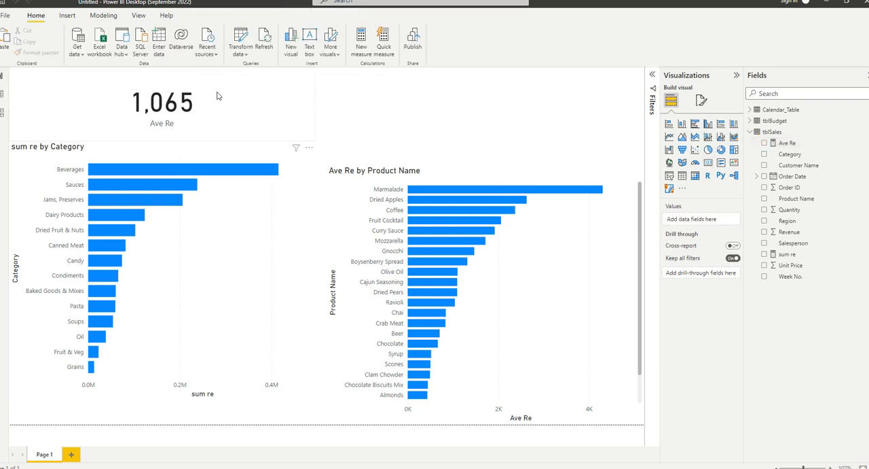
# Review the Ave Re card, the product chart, and the formulas of the Ave Re and sum re measures.
pyautogui.click(230, 136)
pyautogui.click(786, 144)
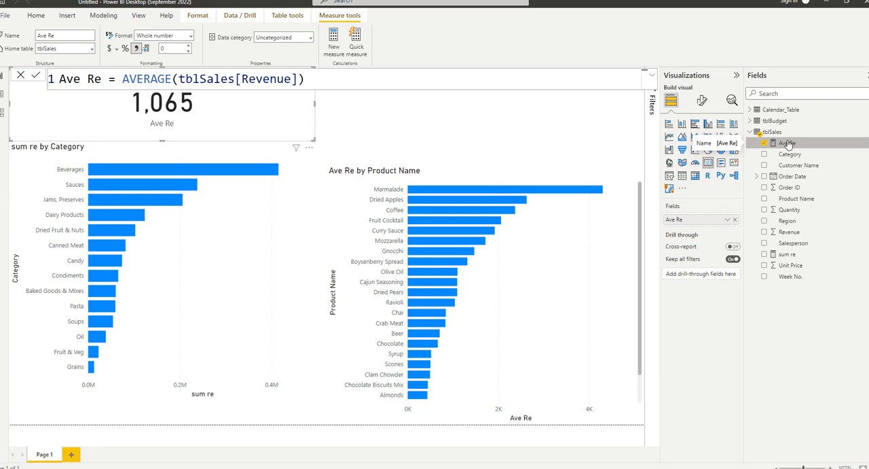
pyautogui.click(435, 173)
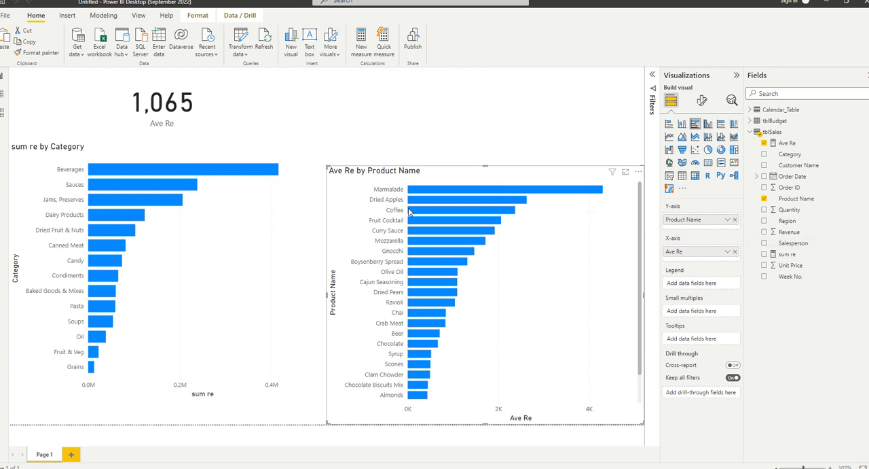
pyautogui.moveTo(409, 211)
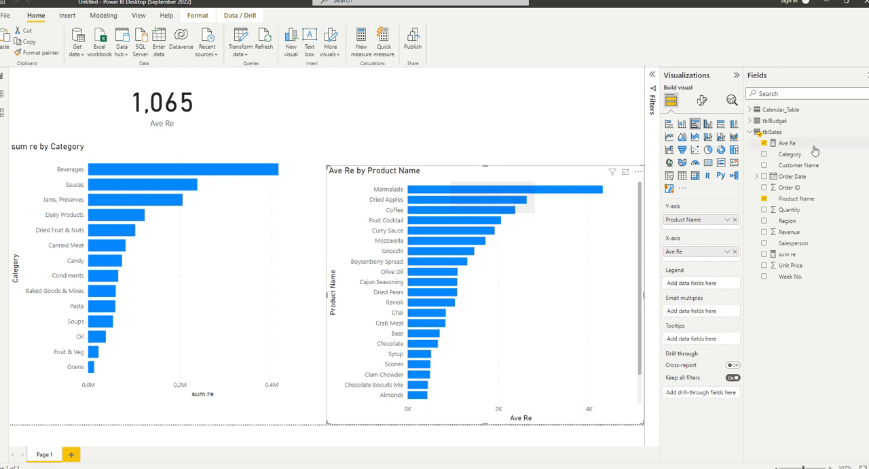
pyautogui.click(788, 143)
pyautogui.click(795, 255)
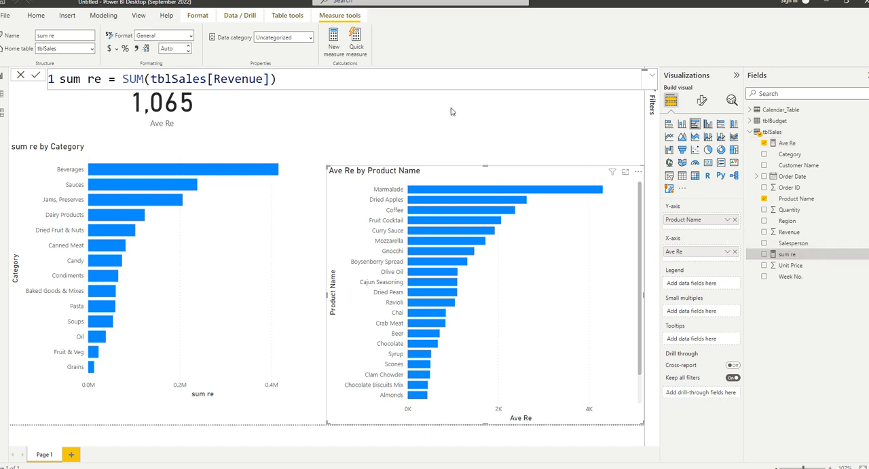
# Add a card showing the sum re measure above the Ave Re by Product Name chart.
pyautogui.click(473, 120)
pyautogui.click(708, 162)
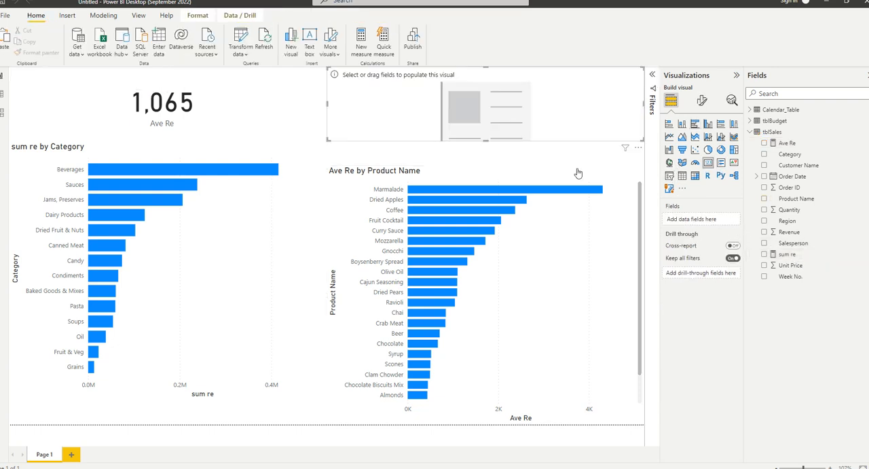
pyautogui.moveTo(787, 254); pyautogui.dragTo(696, 218)
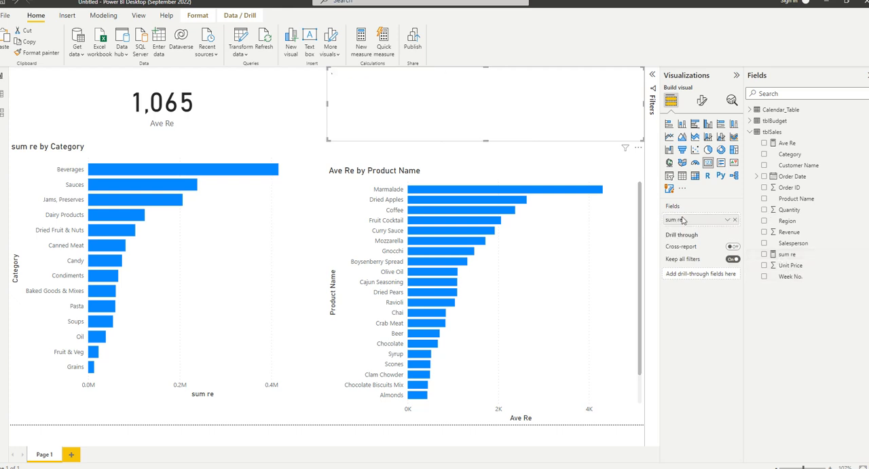
# Set the sum re measure's format to Whole number and try to apply a thousands separator.
pyautogui.click(786, 254)
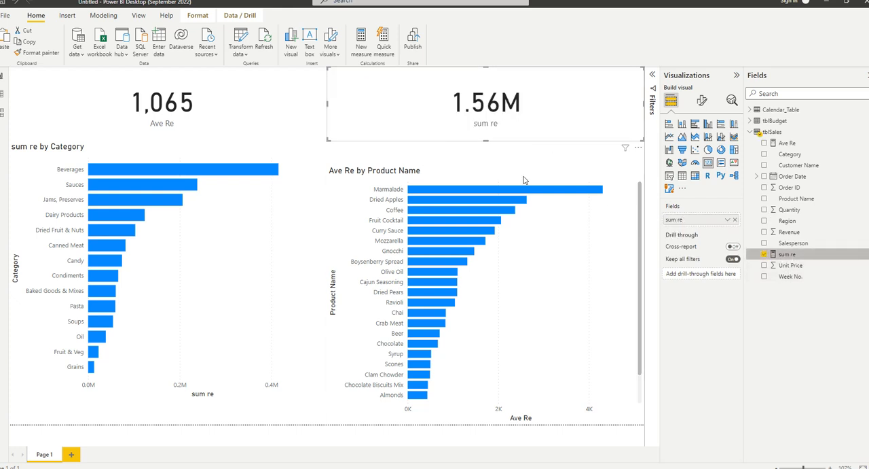
pyautogui.click(190, 37)
pyautogui.click(165, 87)
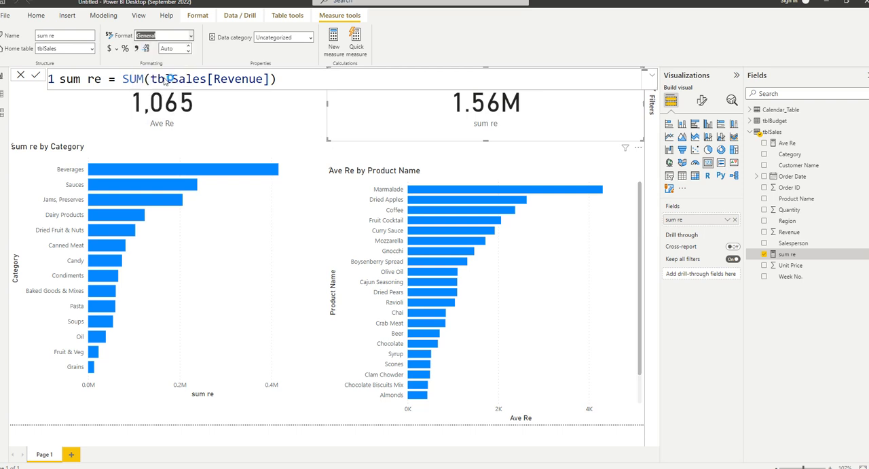
pyautogui.click(137, 50)
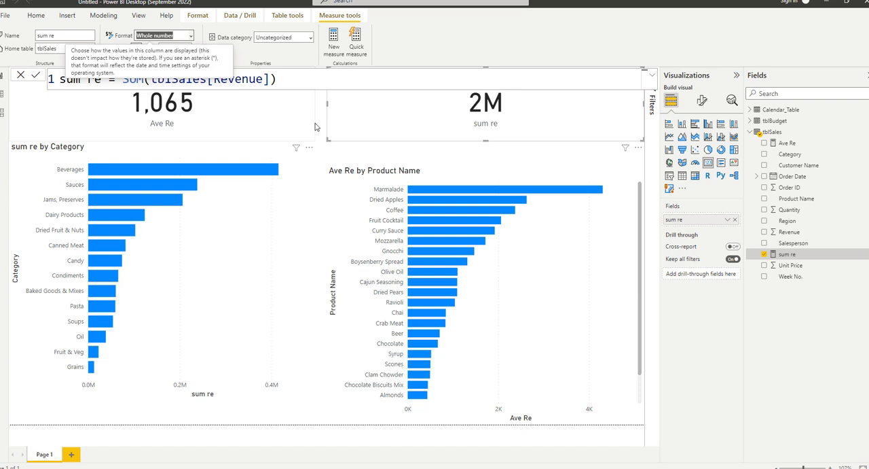
pyautogui.click(462, 121)
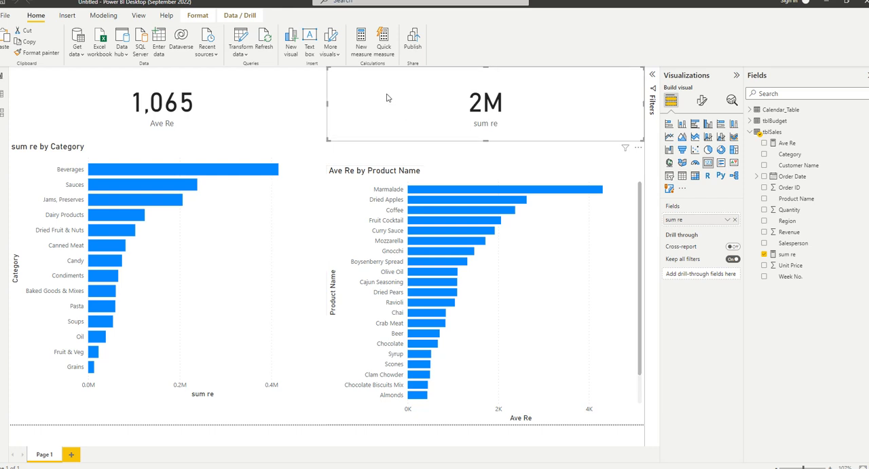
# Select the sum re by Category chart and examine the fields on its axes.
pyautogui.click(134, 156)
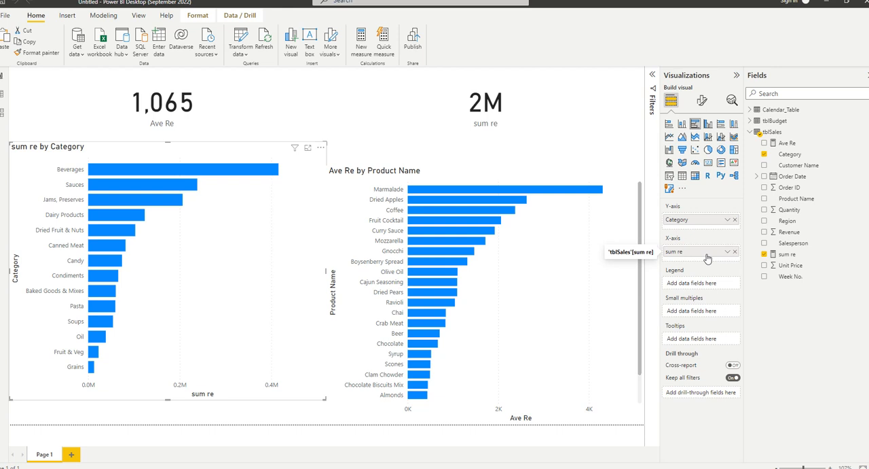
pyautogui.click(554, 111)
pyautogui.click(235, 147)
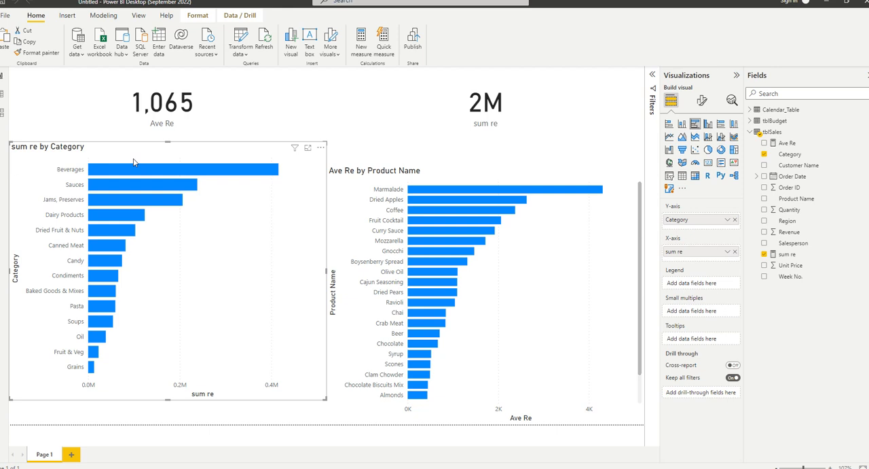
# Delete the Ave Re card and the Ave Re by Product Name chart from the report page.
pyautogui.click(417, 107)
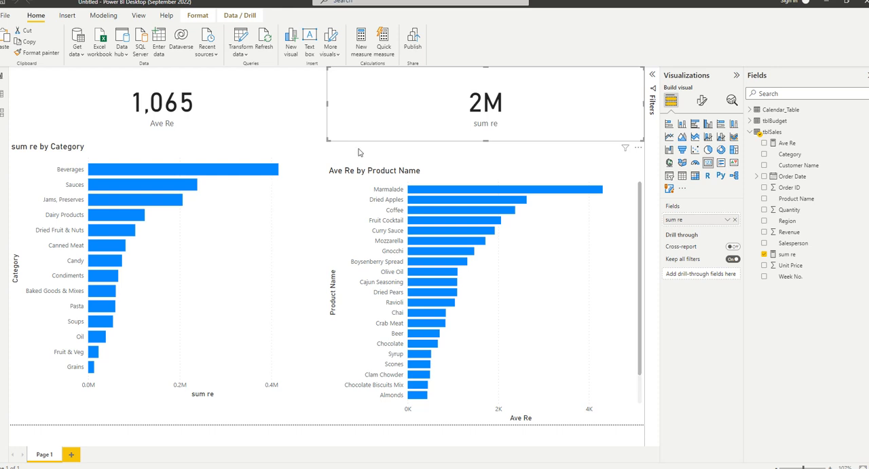
pyautogui.click(192, 133)
pyautogui.click(191, 148)
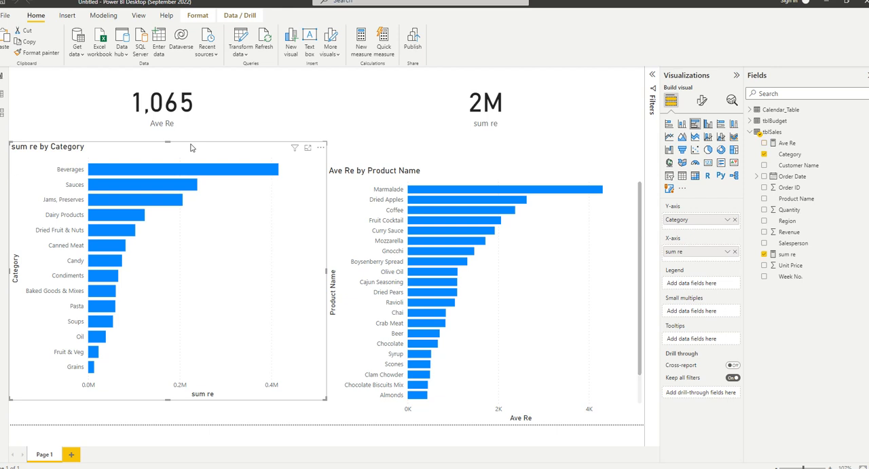
pyautogui.click(192, 133)
pyautogui.press('Delete')
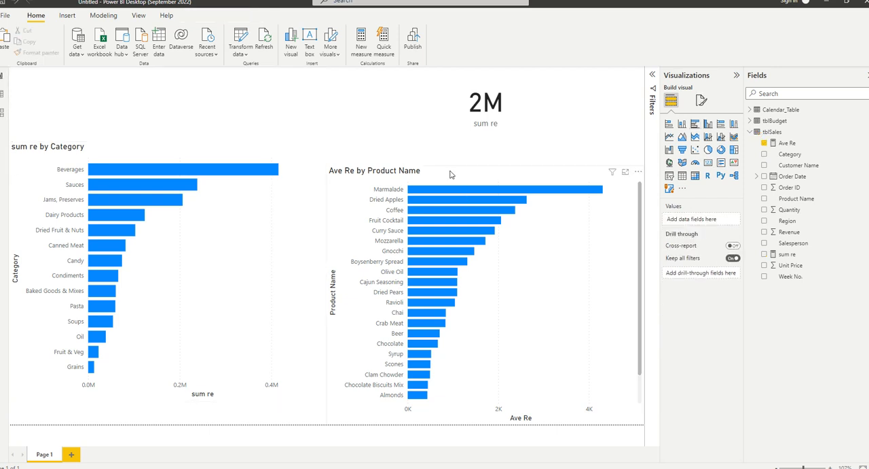
pyautogui.click(450, 174)
pyautogui.press('Delete')
# Move the sum re card above the sum re by Category chart and compare the fields of the two visuals.
pyautogui.moveTo(475, 121); pyautogui.dragTo(114, 100)
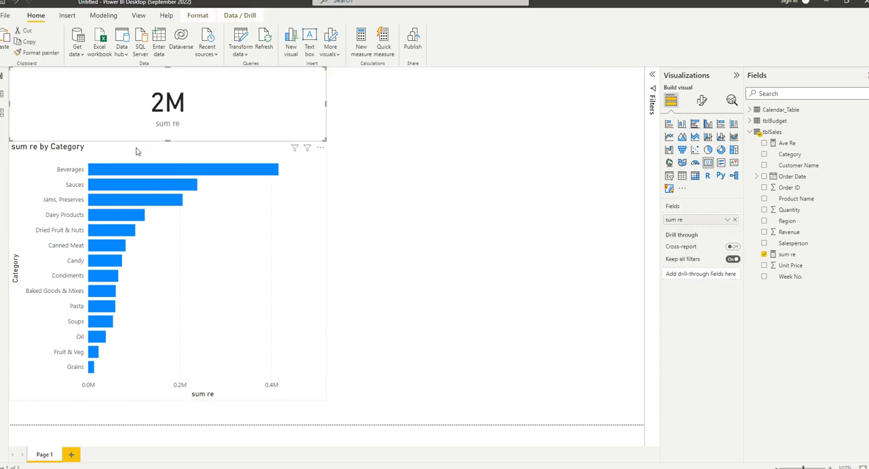
pyautogui.click(138, 152)
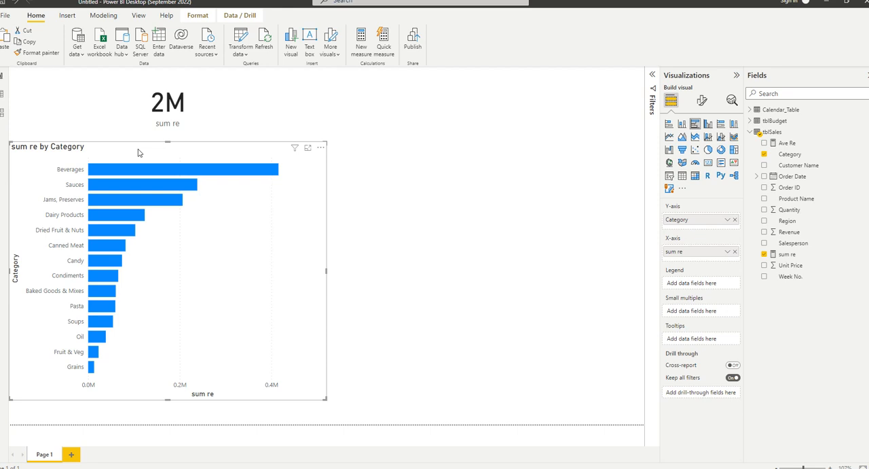
pyautogui.click(124, 116)
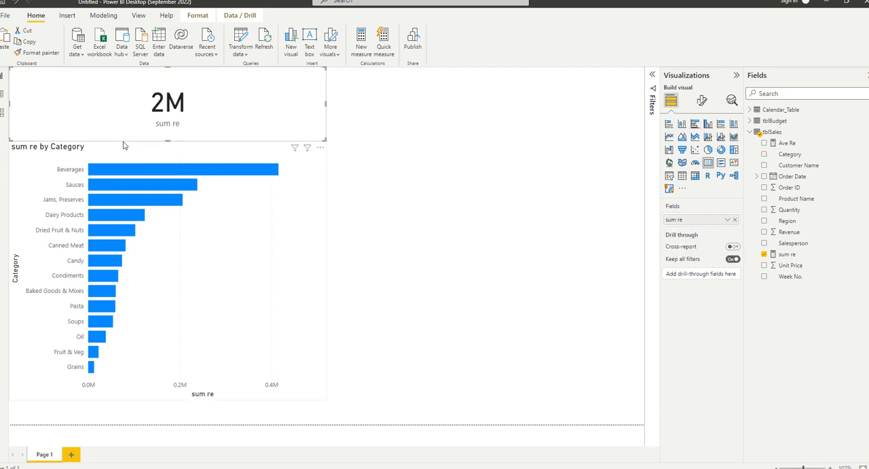
pyautogui.click(127, 147)
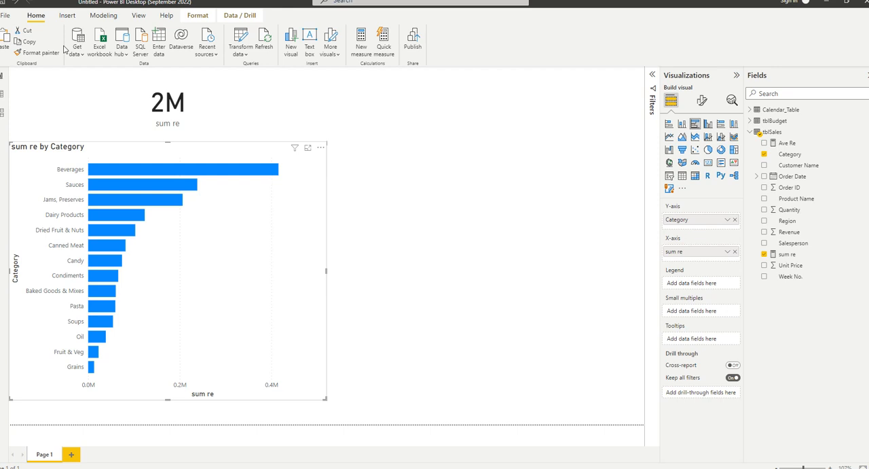
pyautogui.click(123, 99)
pyautogui.click(125, 158)
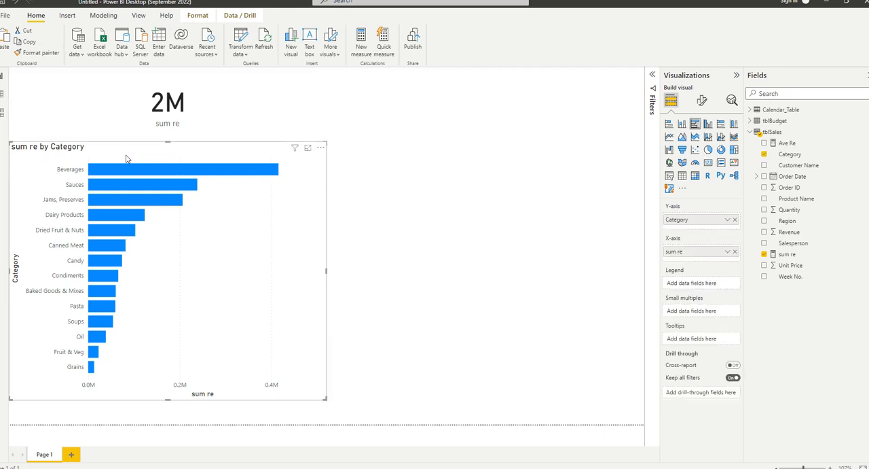
# Add a clustered bar chart beside the Category chart, with Region on the Y-axis and sum re on the X-axis.
pyautogui.click(472, 213)
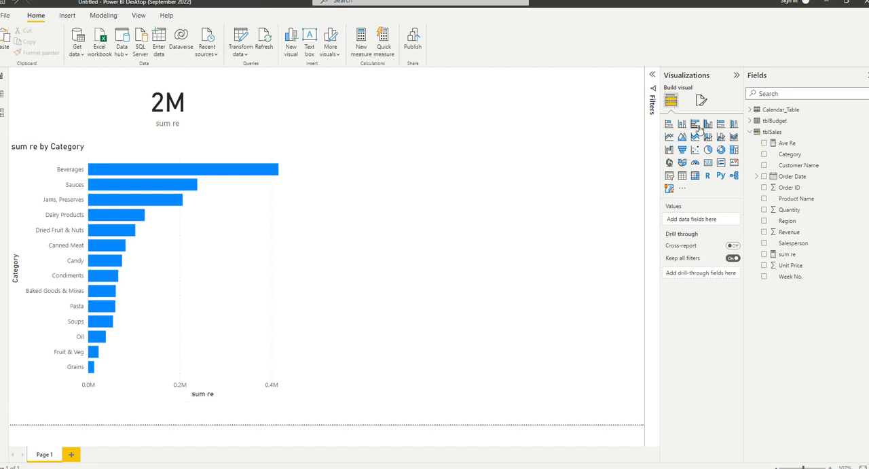
pyautogui.click(697, 126)
pyautogui.moveTo(445, 114); pyautogui.dragTo(445, 397)
pyautogui.moveTo(333, 349); pyautogui.dragTo(345, 239)
pyautogui.moveTo(377, 305); pyautogui.dragTo(416, 245)
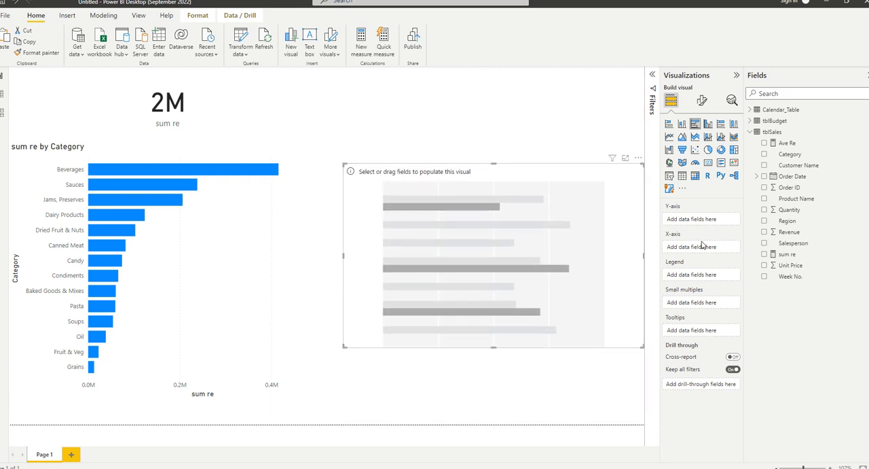
pyautogui.moveTo(819, 222); pyautogui.dragTo(710, 221)
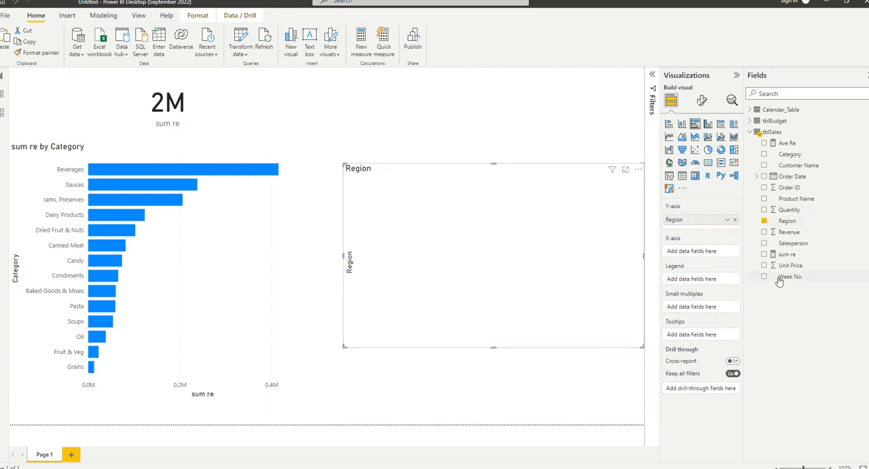
pyautogui.moveTo(782, 254); pyautogui.dragTo(698, 255)
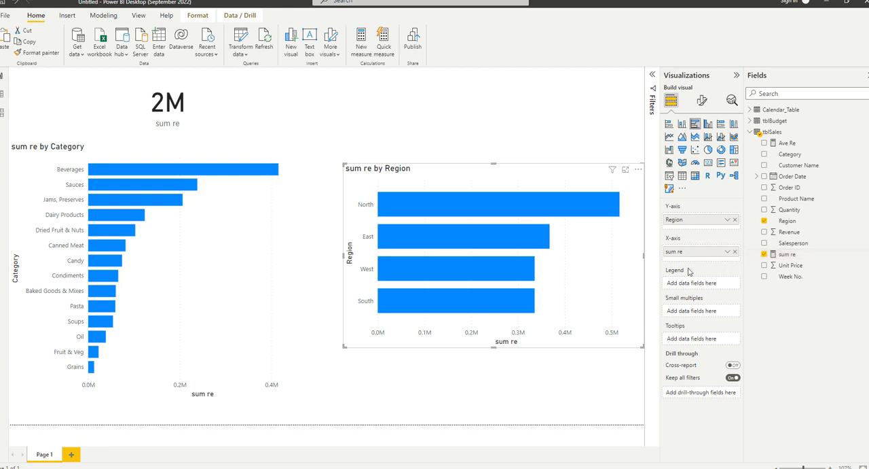
pyautogui.click(461, 146)
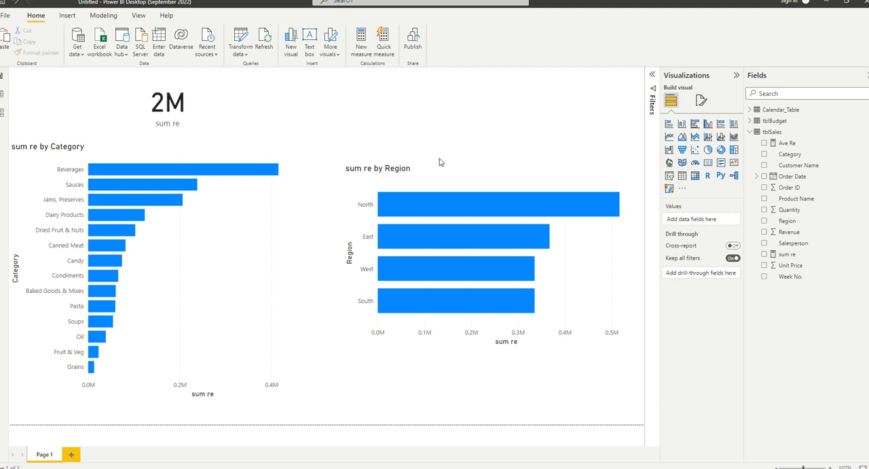
# Delete the sum re by Region chart.
pyautogui.rightClick(770, 133)
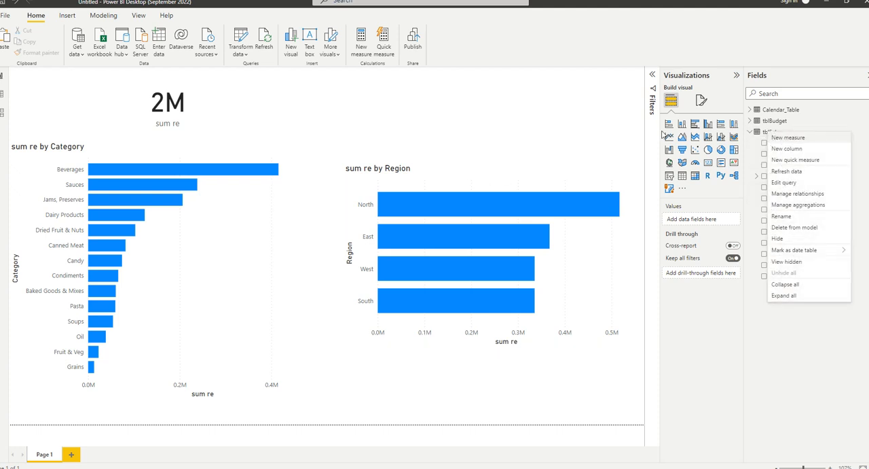
pyautogui.click(636, 130)
pyautogui.click(577, 196)
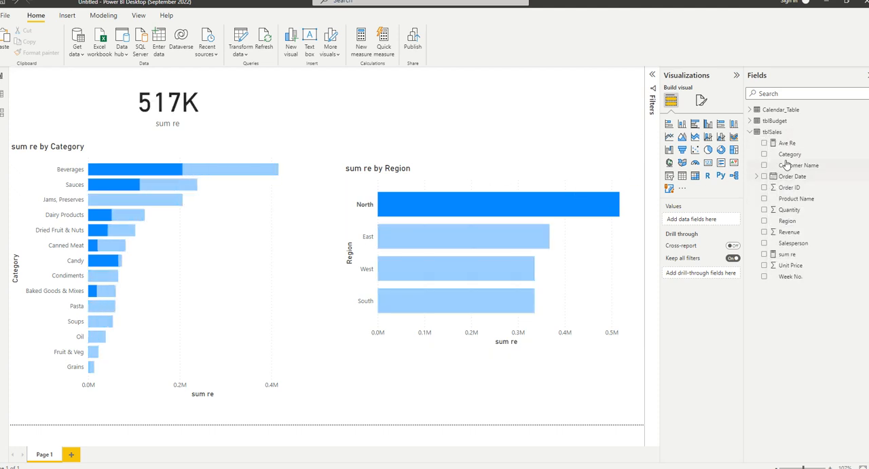
pyautogui.press('Delete')
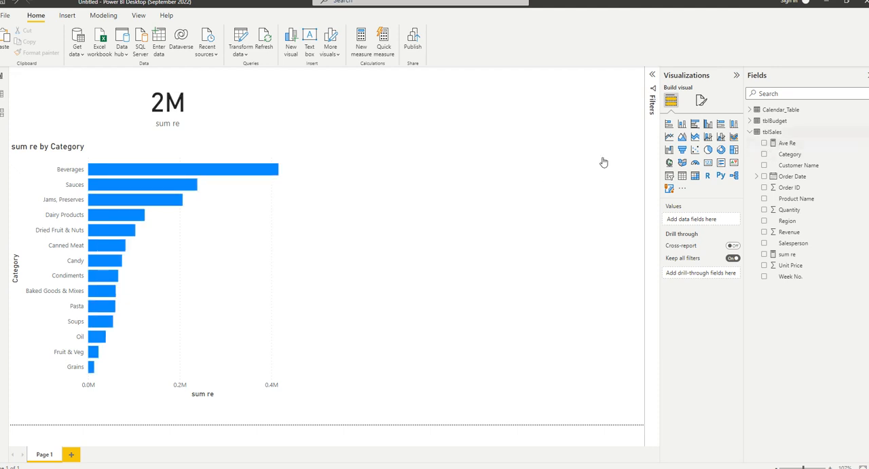
# Create a new measure in tblSales with the formula Max Re = MAX(tblSales[Revenue]).
pyautogui.rightClick(772, 132)
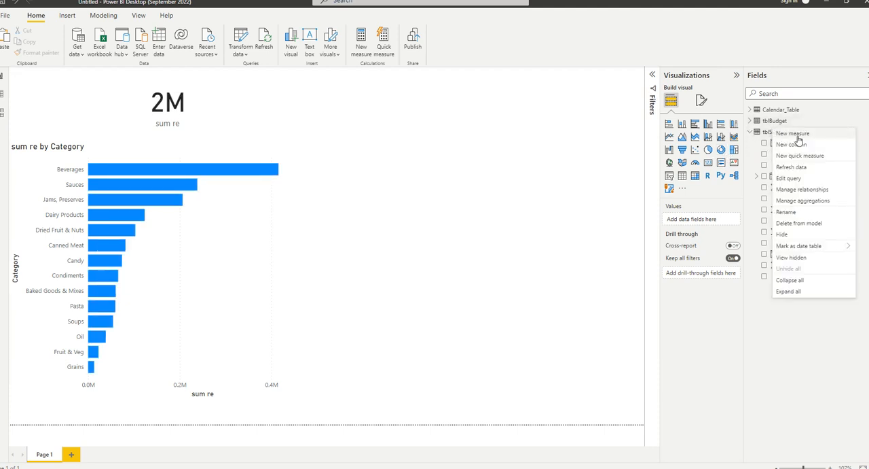
pyautogui.click(798, 134)
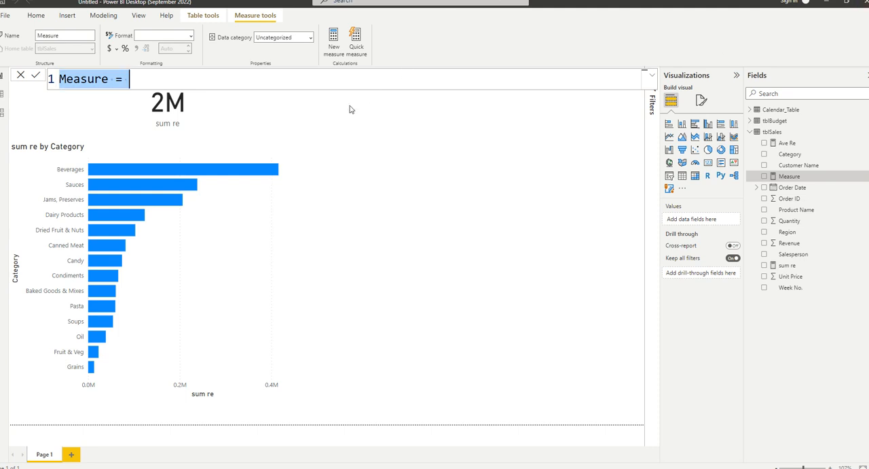
pyautogui.click(349, 74)
pyautogui.hotkey('ctrl', 'a')
pyautogui.press('BackSpace')
pyautogui.write('Max')
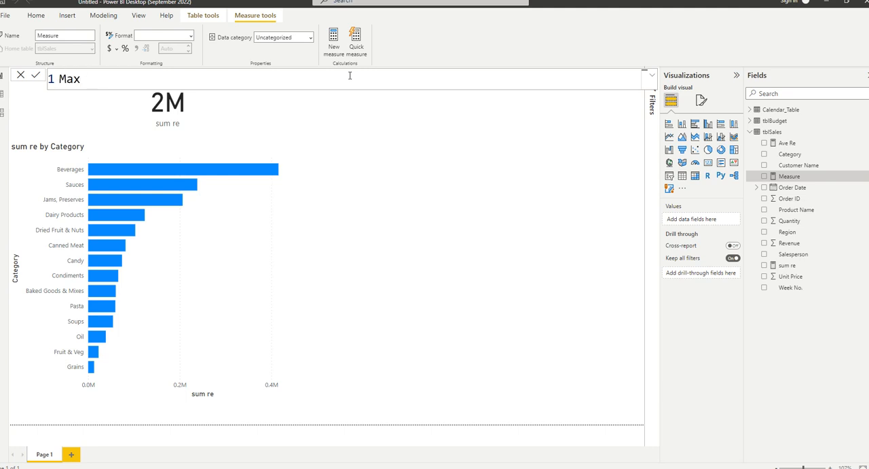
pyautogui.write(' Re = max')
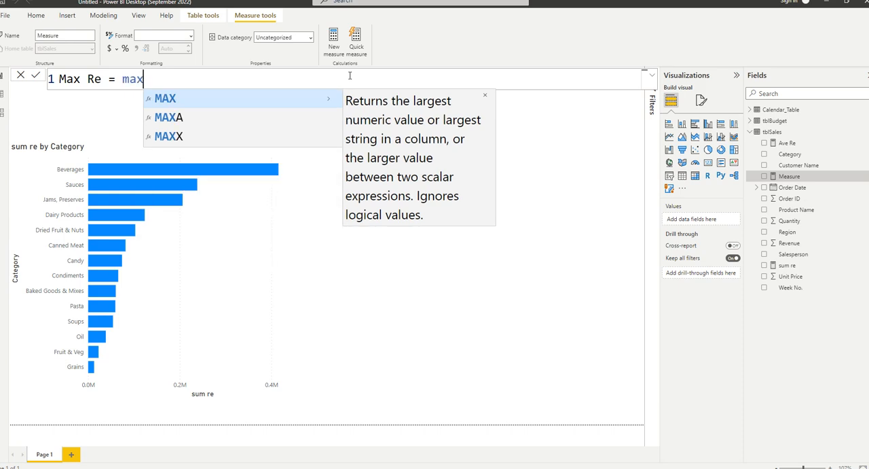
pyautogui.write('(')
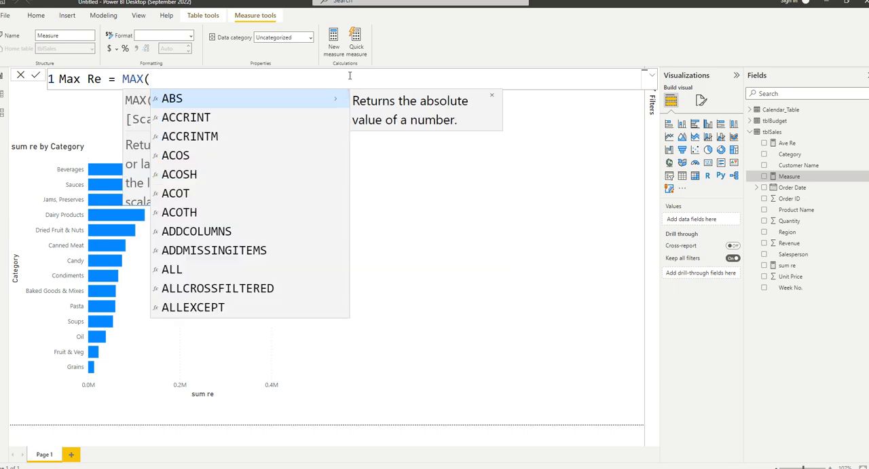
pyautogui.write('rev')
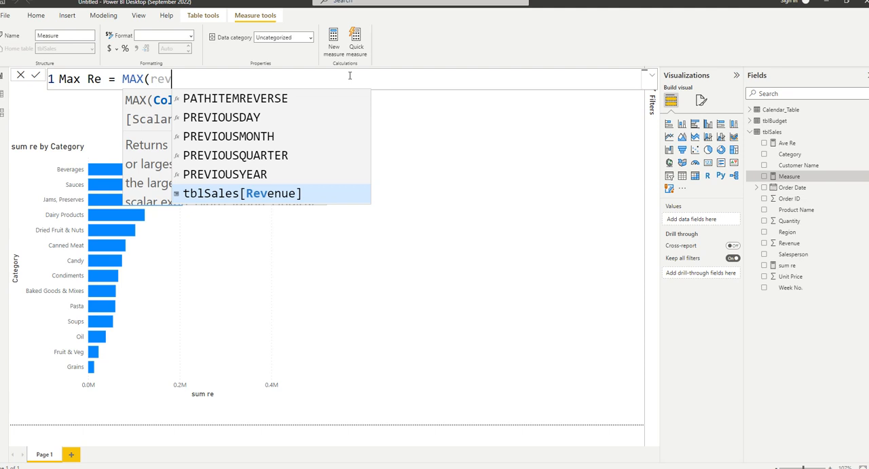
pyautogui.press('Tab')
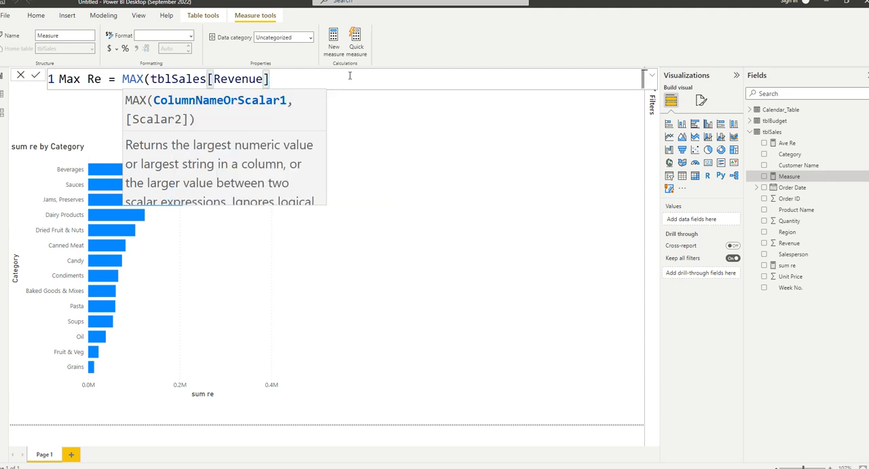
pyautogui.write(')')
pyautogui.press('Return')
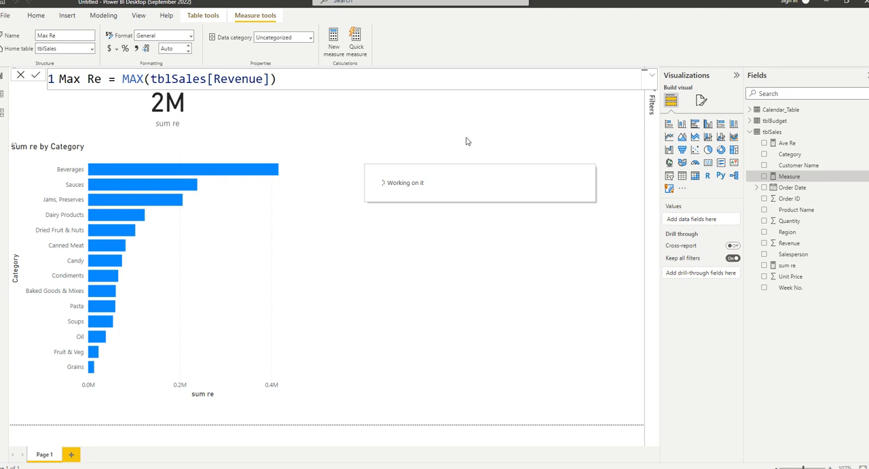
# Add a card showing the Max Re measure beside the sum re card.
pyautogui.click(468, 141)
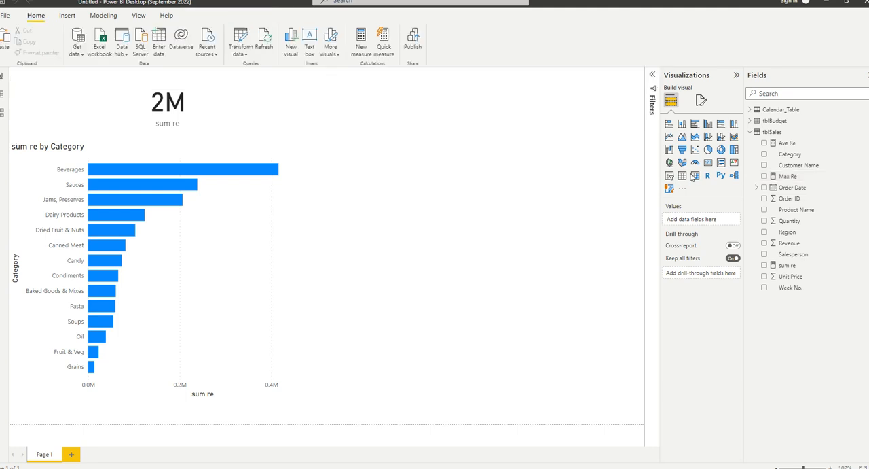
pyautogui.click(709, 162)
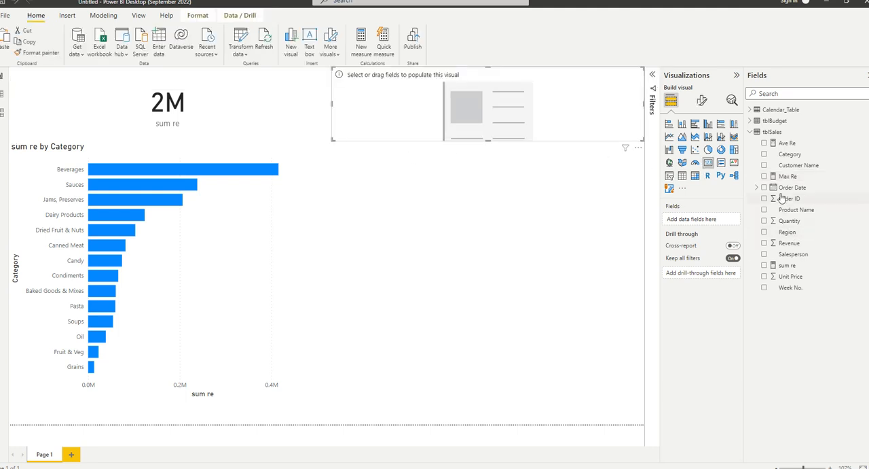
pyautogui.moveTo(793, 178); pyautogui.dragTo(543, 136)
pyautogui.click(510, 188)
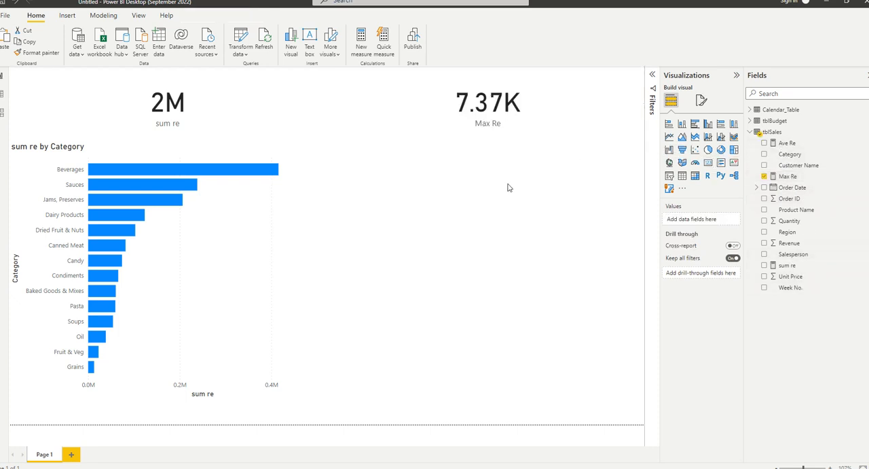
# Add a clustered bar chart below the Max Re card, with Category on the Y-axis and Max Re on the X-axis.
pyautogui.click(683, 176)
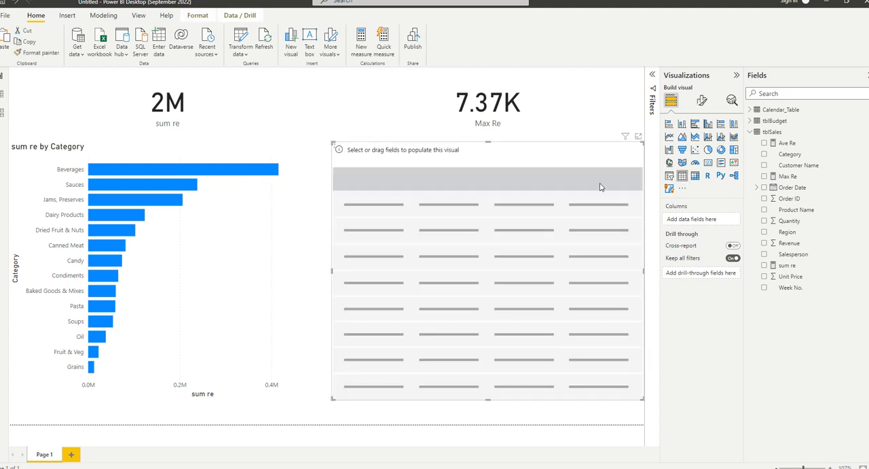
pyautogui.press('Delete')
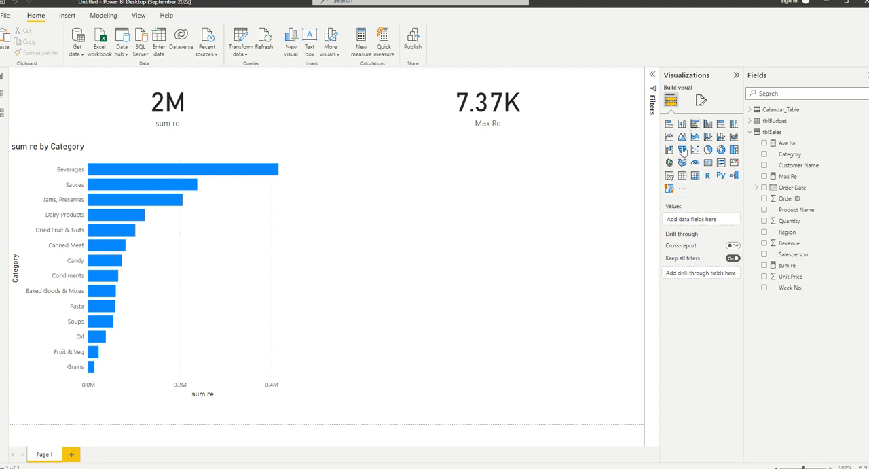
pyautogui.click(694, 122)
pyautogui.moveTo(790, 160); pyautogui.dragTo(705, 220)
pyautogui.moveTo(787, 176); pyautogui.dragTo(693, 253)
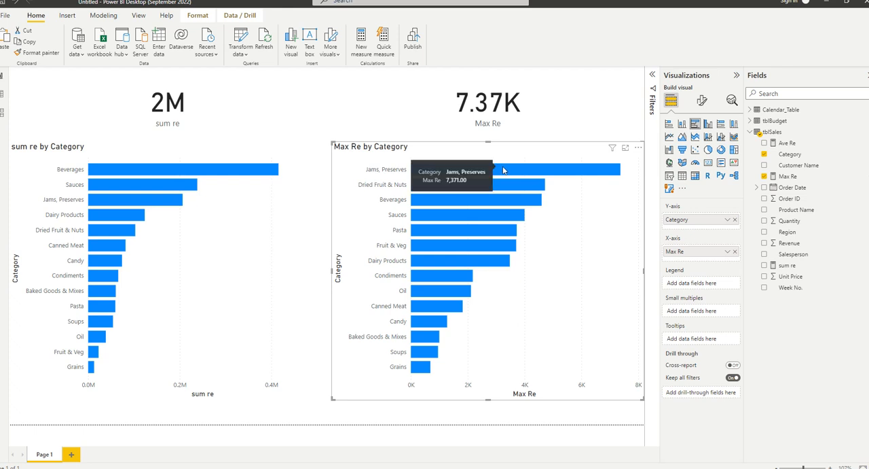
# Turn on data labels for the Max Re by Category chart and compare it with the sum re by Category chart.
pyautogui.click(702, 99)
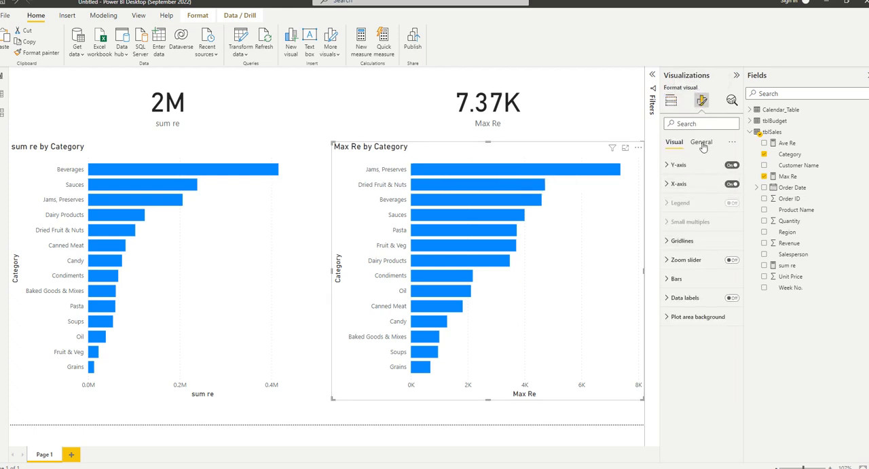
pyautogui.click(731, 297)
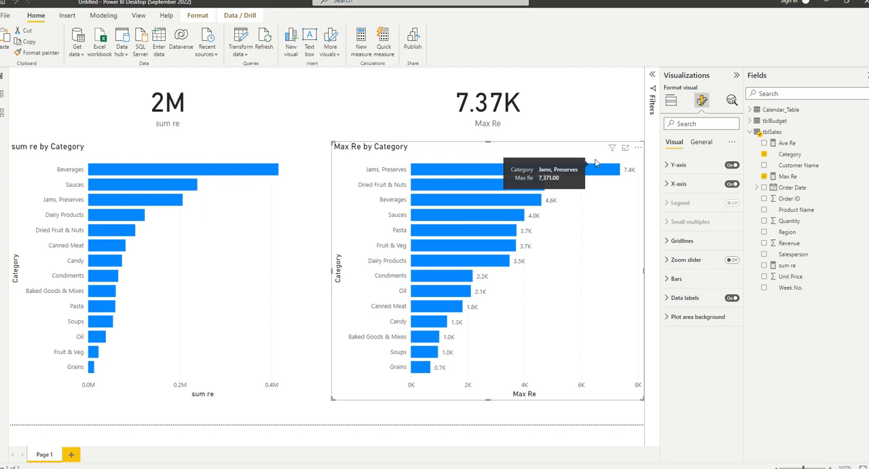
pyautogui.click(243, 151)
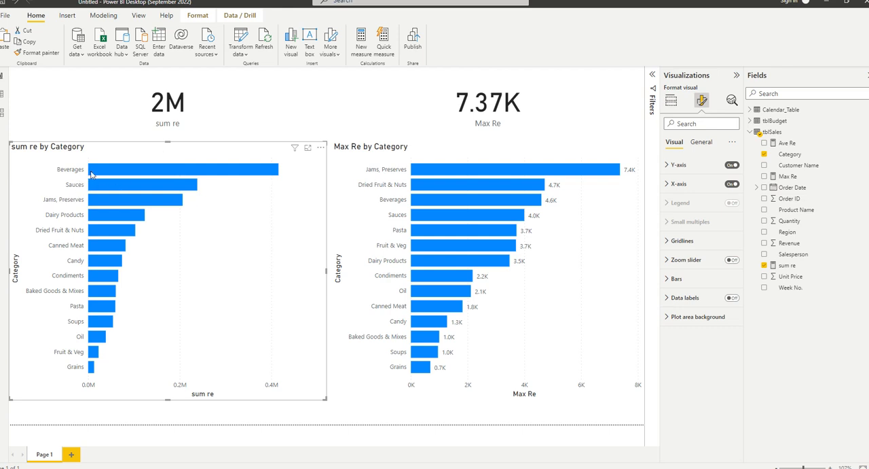
pyautogui.moveTo(92, 175)
pyautogui.click(405, 151)
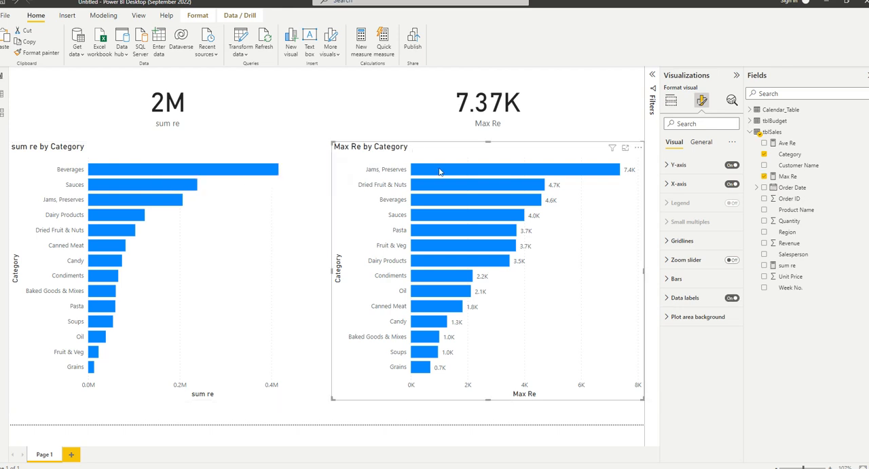
pyautogui.moveTo(439, 172)
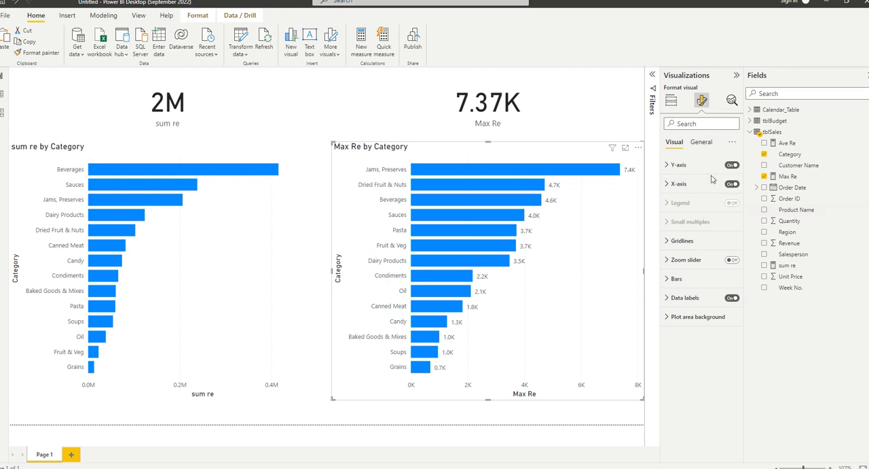
# Create a new measure in tblSales with the formula Count Pro = COUNT(tblSales[Product Name]).
pyautogui.rightClick(779, 135)
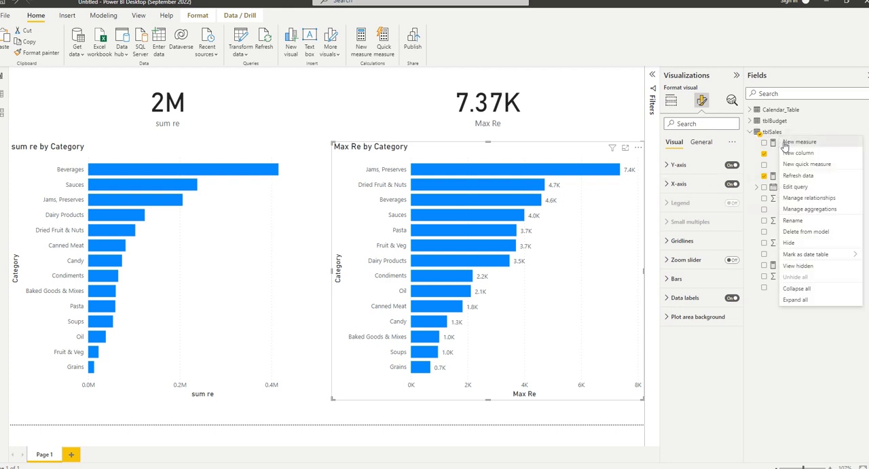
pyautogui.click(337, 198)
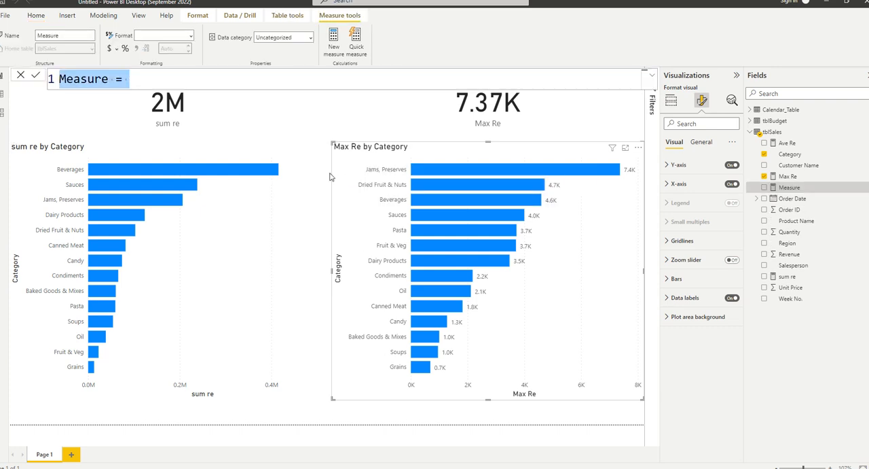
pyautogui.write('Count ')
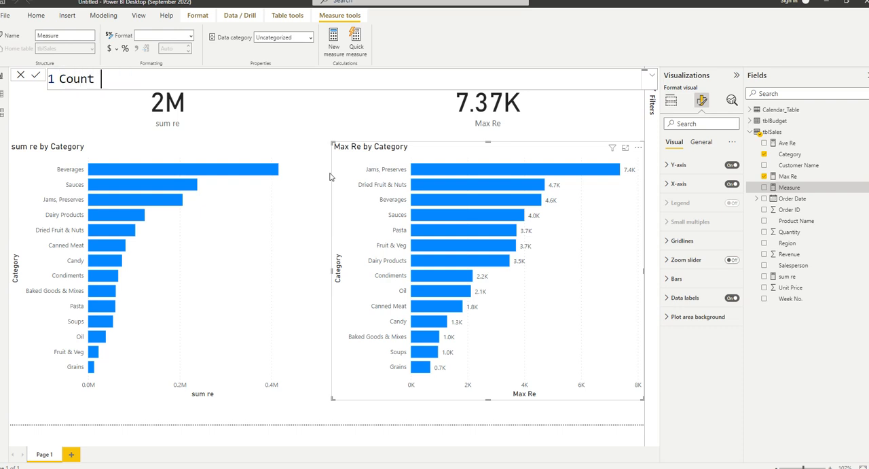
pyautogui.write('Pro = COUNT(')
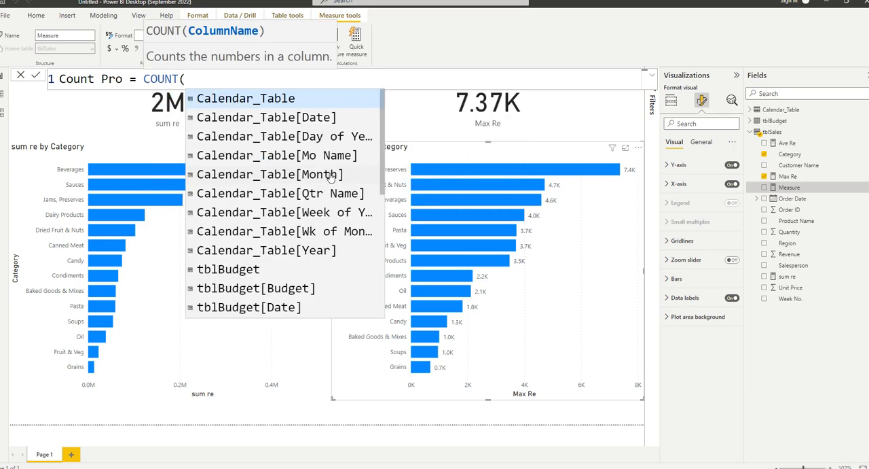
pyautogui.write('pro')
pyautogui.press('Tab')
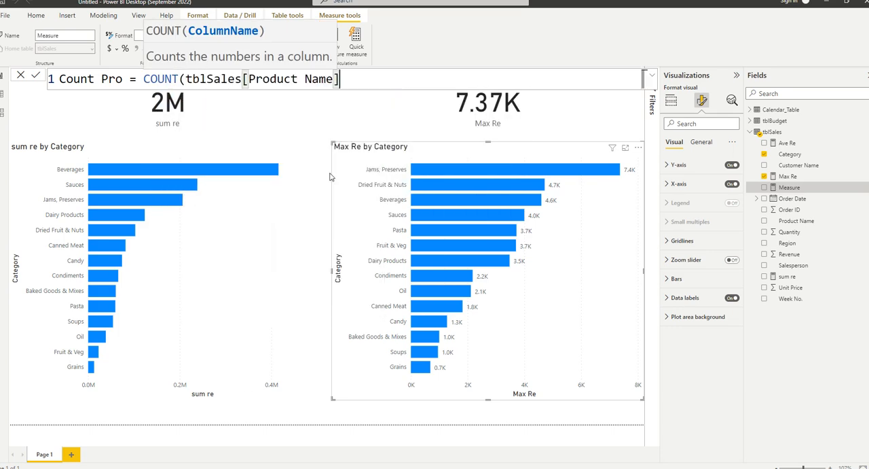
pyautogui.write(')')
pyautogui.press('Return')
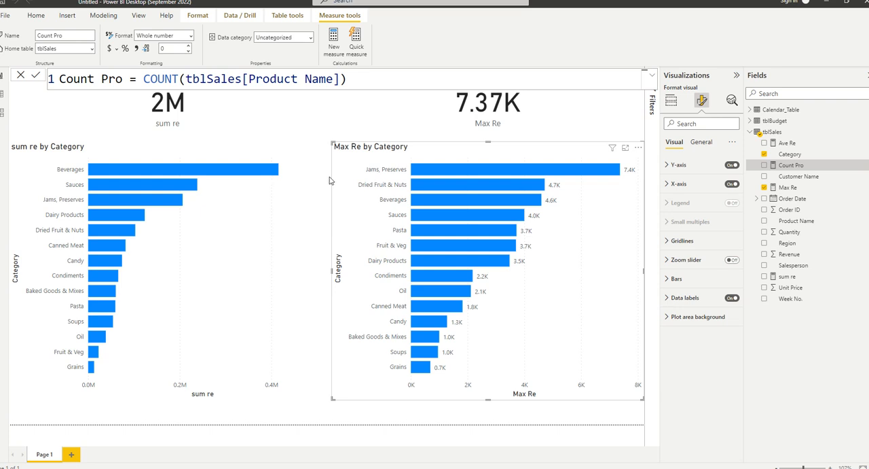
# Shrink the sum re by Category and Max Re by Category charts to a few visible bars each.
pyautogui.click(304, 227)
pyautogui.moveTo(328, 400); pyautogui.dragTo(283, 220)
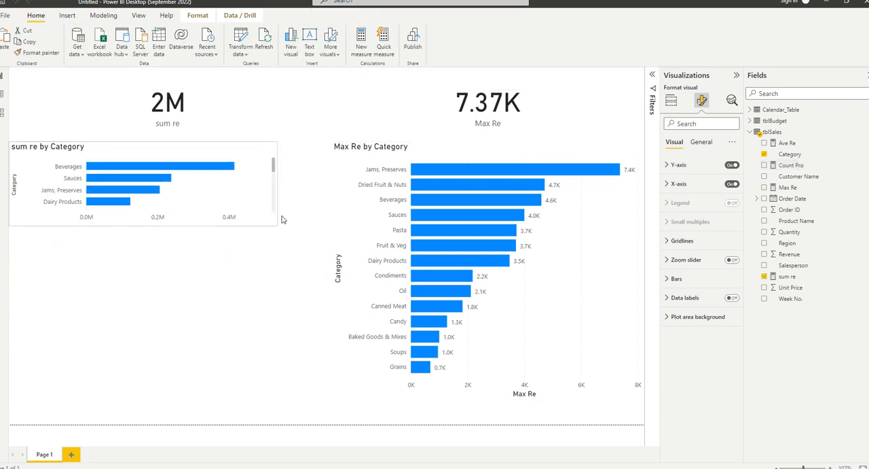
pyautogui.click(388, 172)
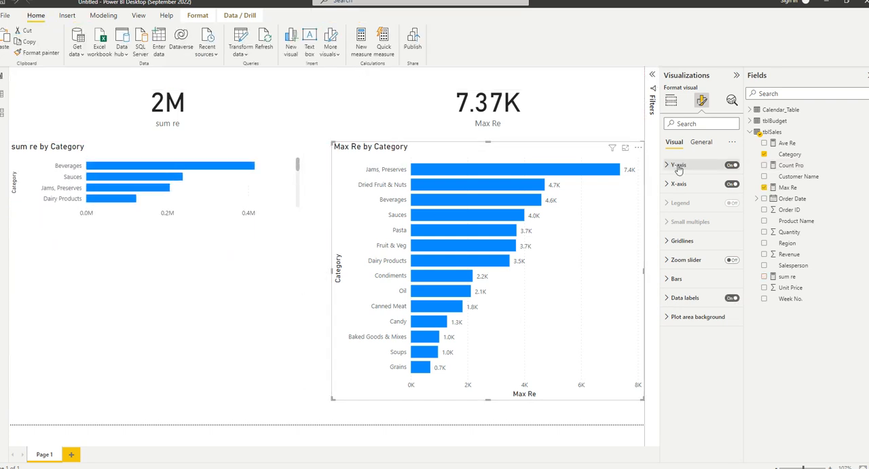
pyautogui.moveTo(643, 399); pyautogui.dragTo(513, 214)
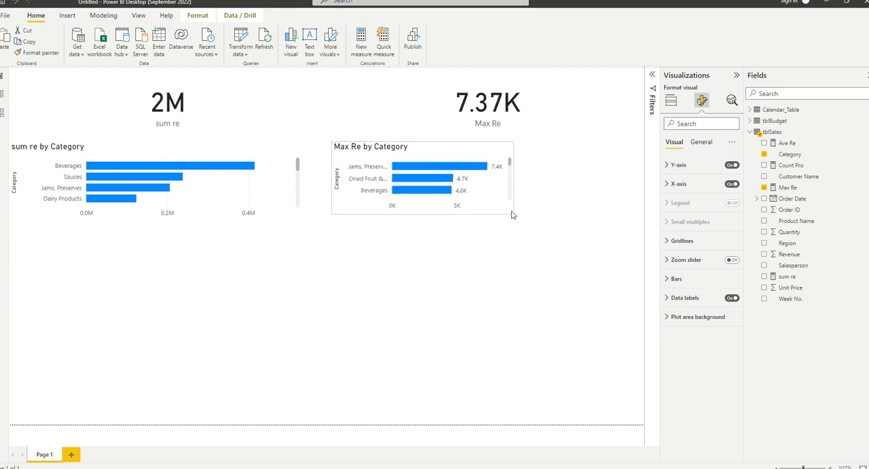
# Move the Max Re by Category chart to the page's upper-right corner and narrow the Max Re card to fit beside it.
pyautogui.moveTo(456, 149); pyautogui.dragTo(587, 73)
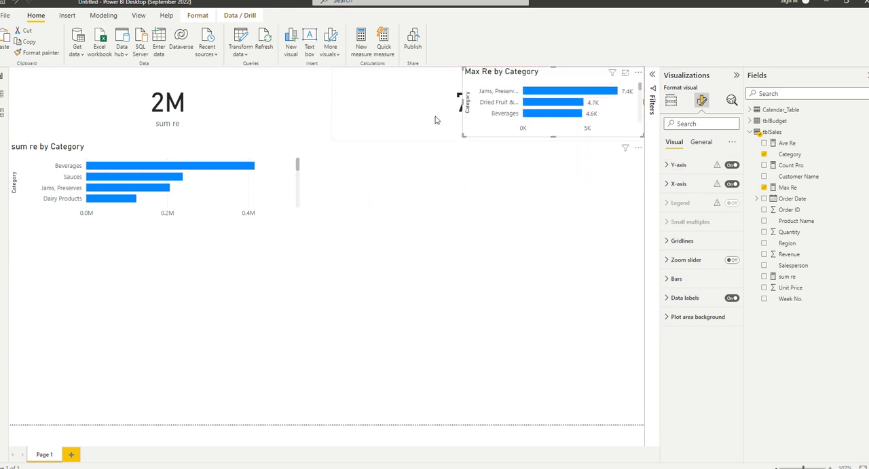
pyautogui.click(436, 120)
pyautogui.moveTo(641, 140); pyautogui.dragTo(463, 140)
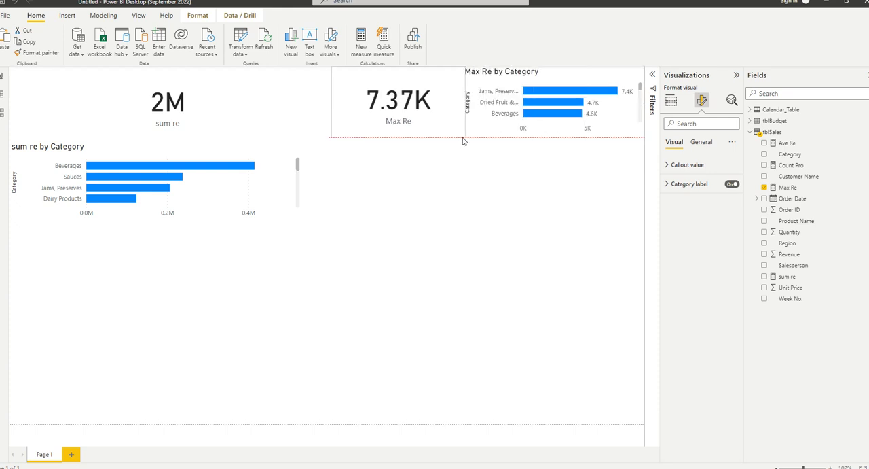
# Narrow the sum re card and fit the sum re by Category chart between it and the Max Re card.
pyautogui.click(324, 140)
pyautogui.moveTo(327, 142); pyautogui.dragTo(117, 142)
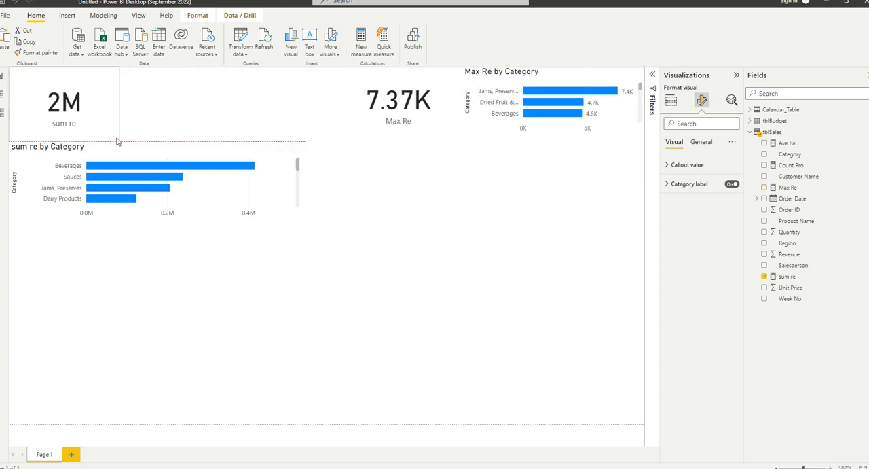
pyautogui.moveTo(168, 154); pyautogui.dragTo(310, 101)
pyautogui.moveTo(406, 144); pyautogui.dragTo(324, 147)
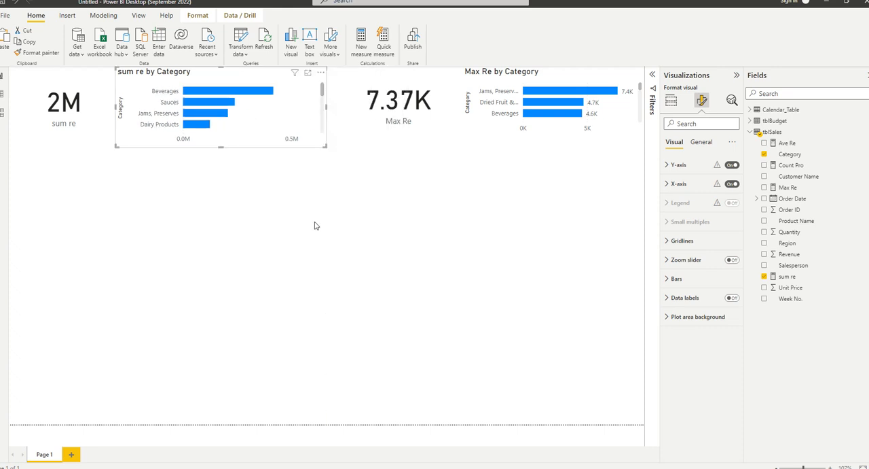
pyautogui.click(86, 124)
pyautogui.hotkey('ctrl', 'c')
pyautogui.hotkey('ctrl', 'v')
pyautogui.moveTo(70, 120); pyautogui.dragTo(56, 178)
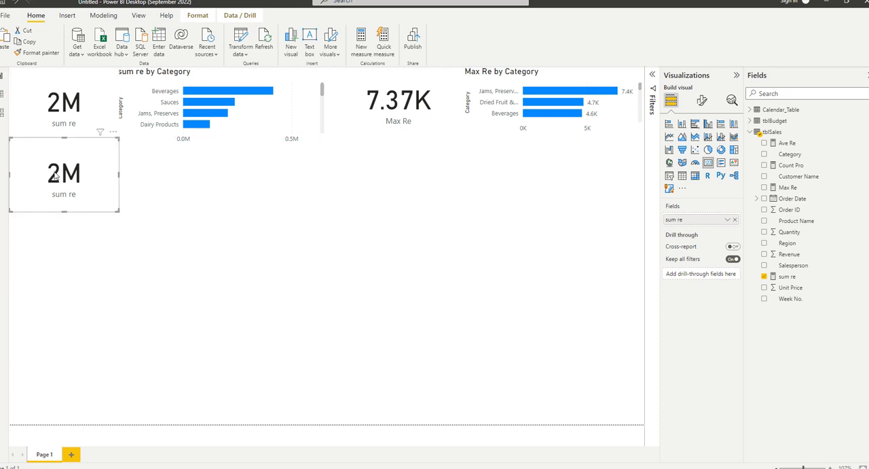
pyautogui.click(734, 222)
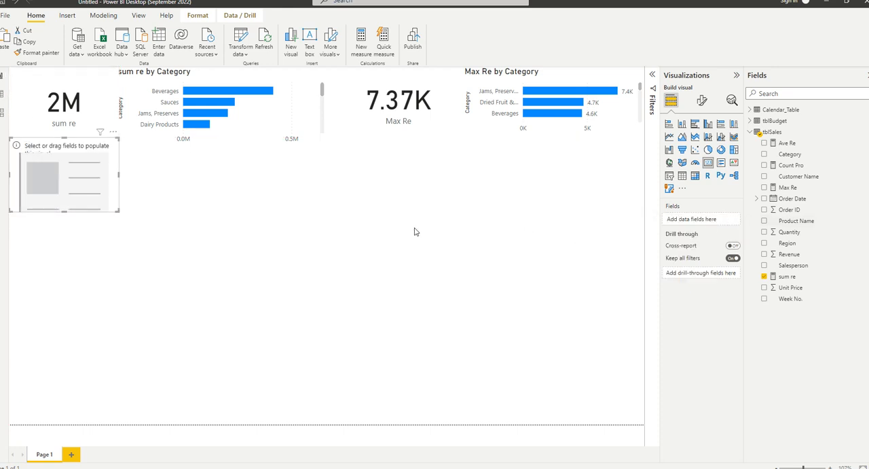
pyautogui.press('Delete')
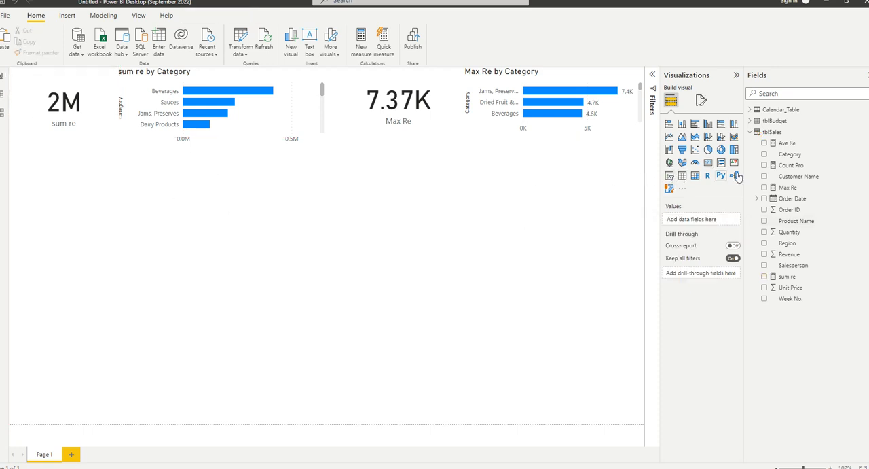
# Add a card showing the Count Pro measure directly below the sum re card.
pyautogui.click(720, 162)
pyautogui.moveTo(68, 187); pyautogui.dragTo(65, 173)
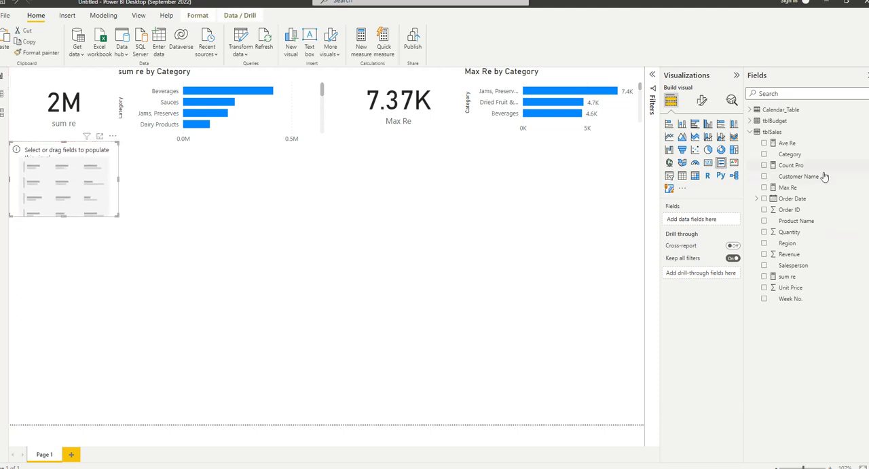
pyautogui.moveTo(797, 168); pyautogui.dragTo(83, 170)
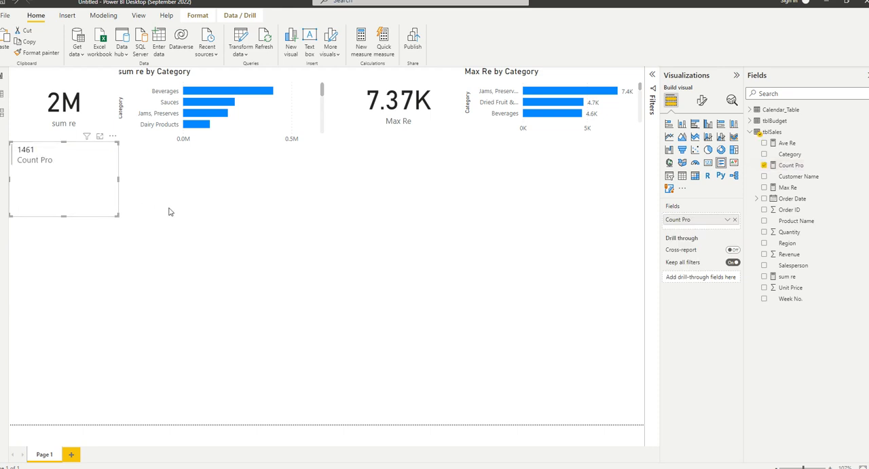
pyautogui.click(708, 163)
pyautogui.click(126, 188)
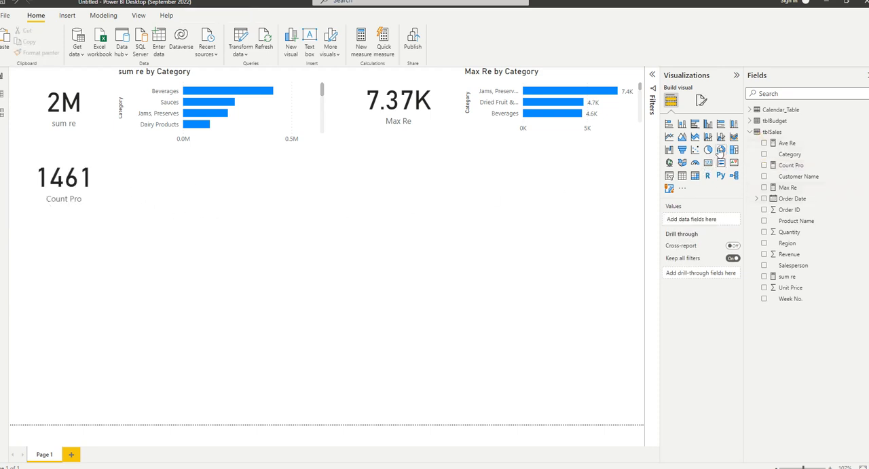
# Add a clustered bar chart beside the Count Pro card, with Category on the Y-axis and the count of Product Name on the X-axis.
pyautogui.click(695, 123)
pyautogui.moveTo(64, 285); pyautogui.dragTo(172, 178)
pyautogui.moveTo(224, 216); pyautogui.dragTo(327, 252)
pyautogui.moveTo(787, 156); pyautogui.dragTo(719, 219)
pyautogui.moveTo(796, 222); pyautogui.dragTo(685, 254)
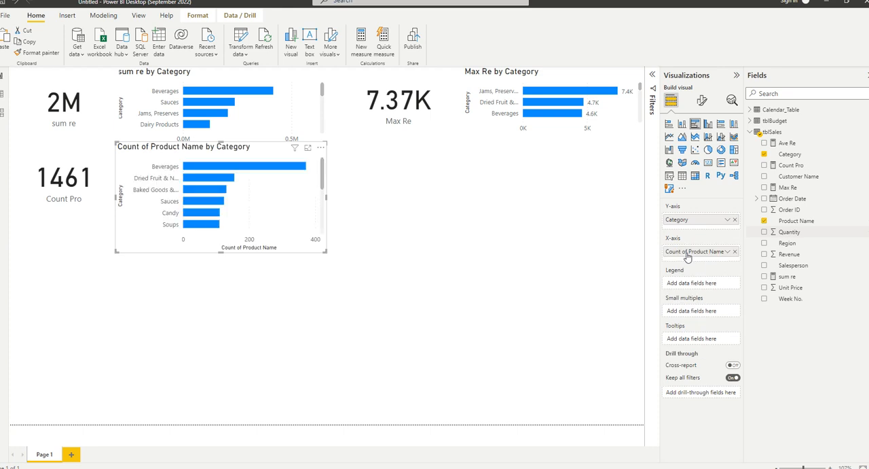
# Turn on data labels for the Count of Product Name by Category chart.
pyautogui.click(701, 101)
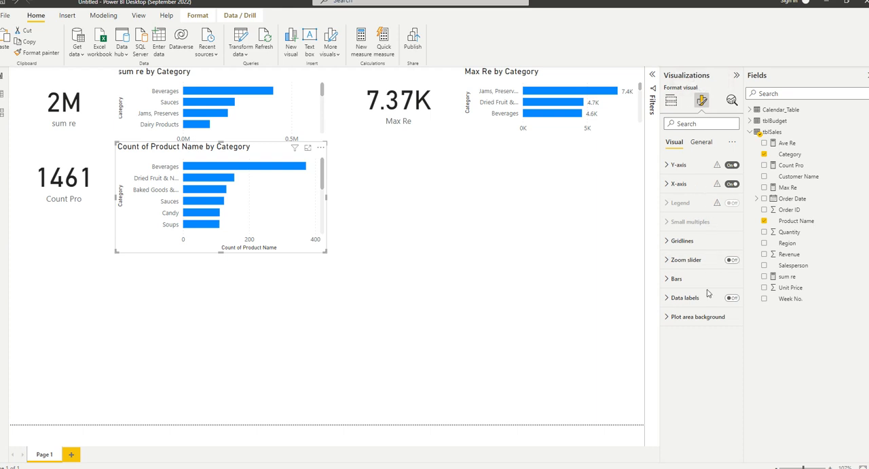
pyautogui.click(732, 297)
pyautogui.click(318, 263)
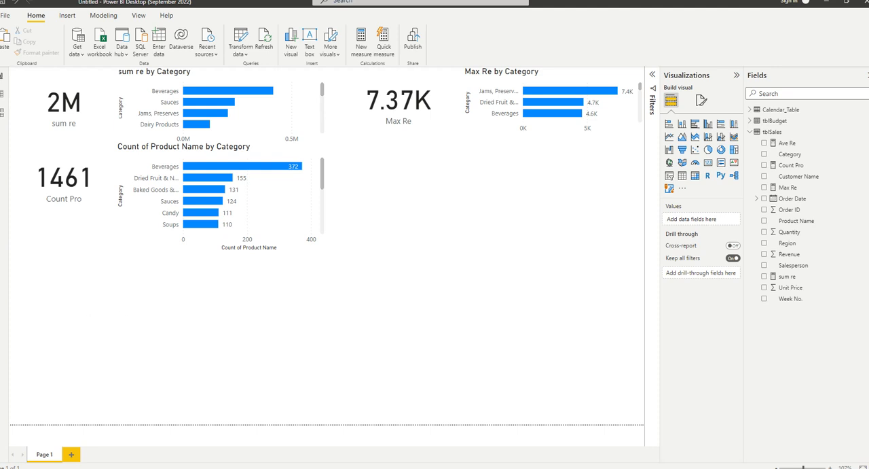
# Examine the tblSales columns in the Data view, from Order Date to Week No., and browse the Product Name entries.
pyautogui.click(3, 95)
pyautogui.click(832, 165)
pyautogui.click(822, 132)
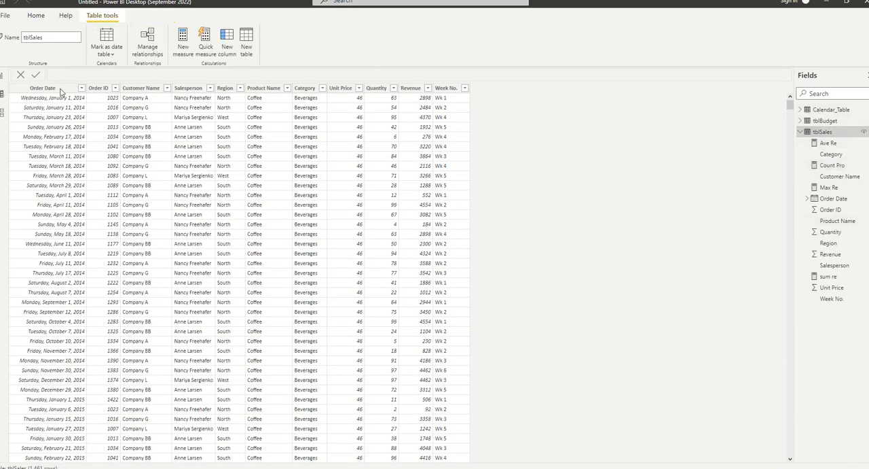
pyautogui.click(59, 89)
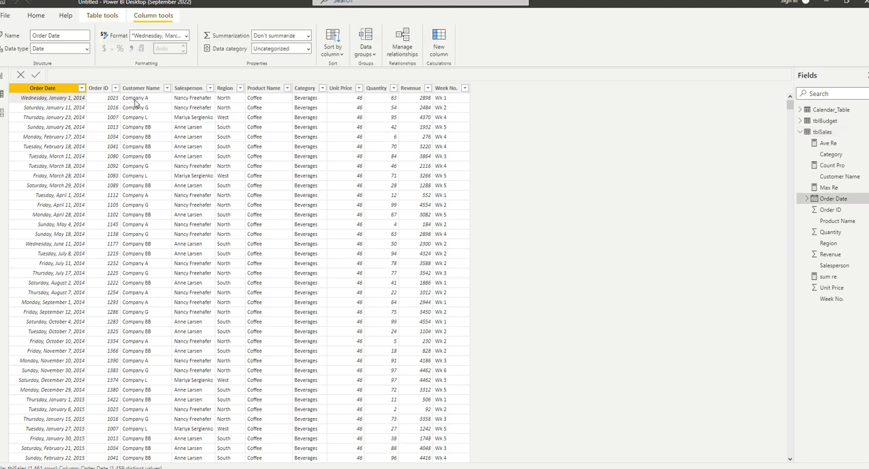
pyautogui.click(166, 101)
pyautogui.click(177, 99)
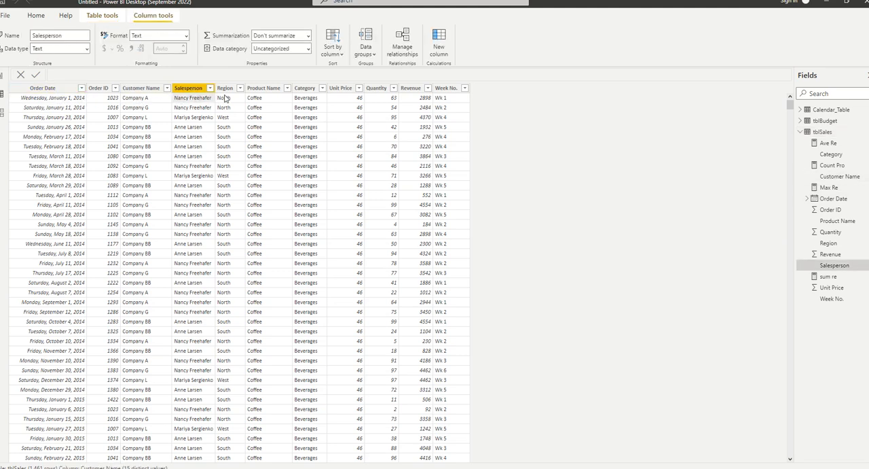
pyautogui.click(227, 98)
pyautogui.click(254, 99)
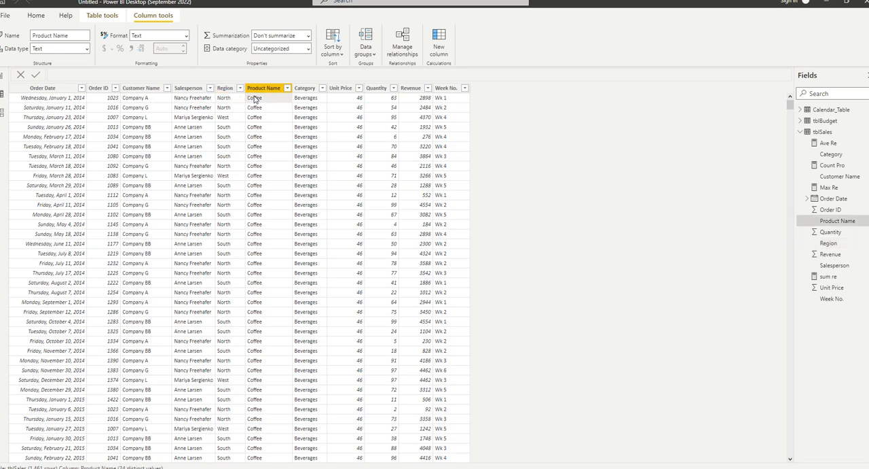
pyautogui.click(313, 104)
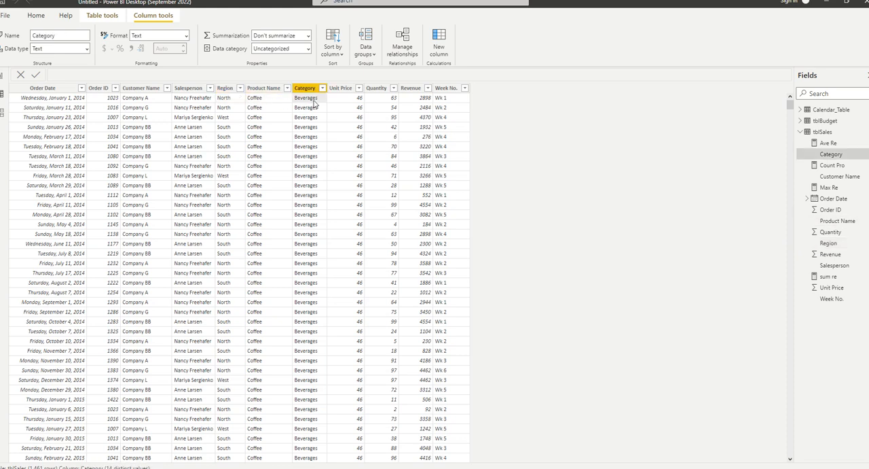
pyautogui.click(352, 97)
pyautogui.click(411, 100)
pyautogui.click(438, 105)
pyautogui.click(310, 96)
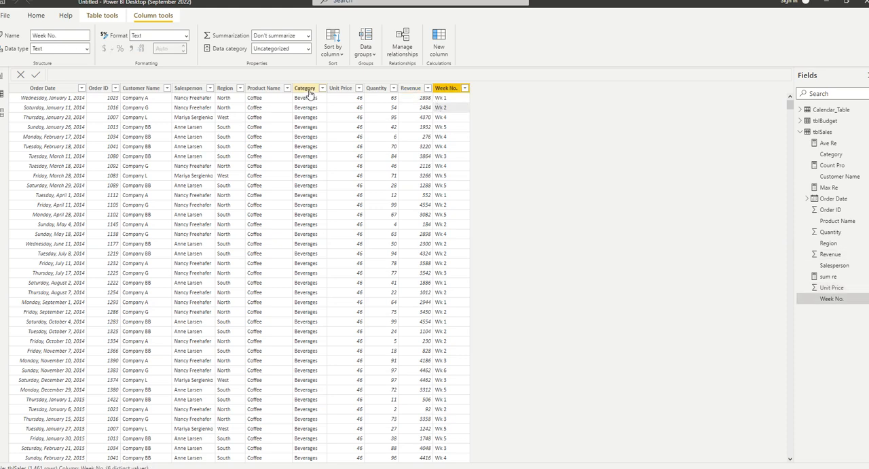
pyautogui.click(262, 93)
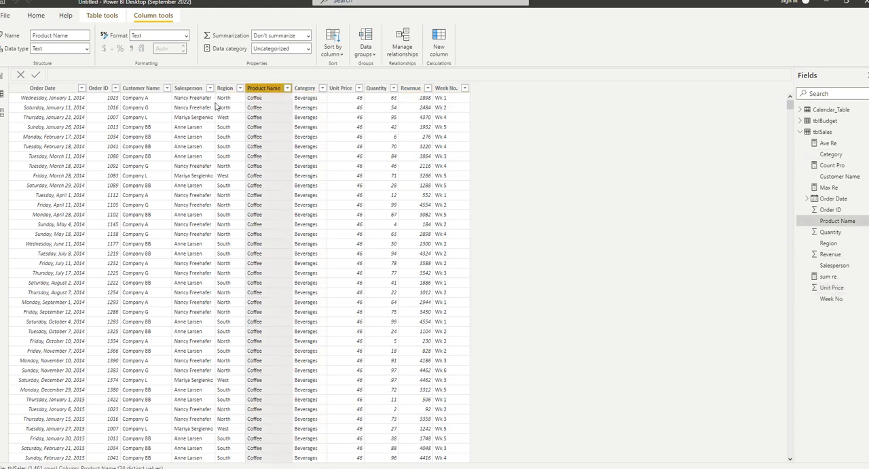
pyautogui.scroll(-15, 257, 187)
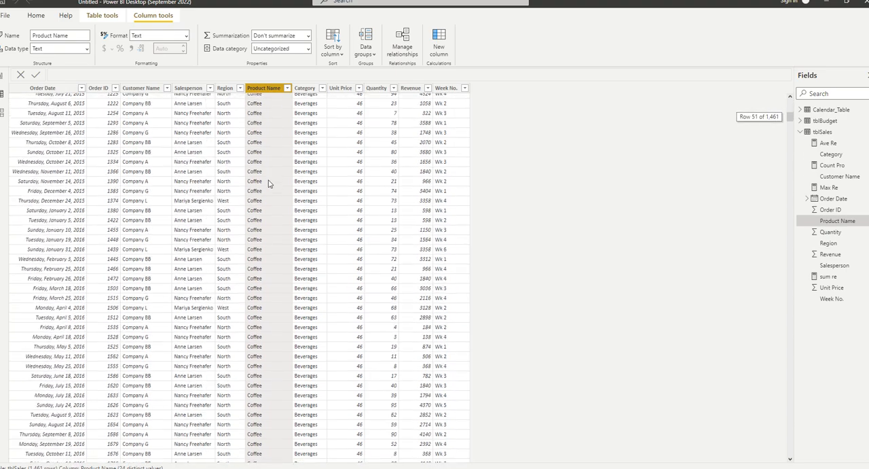
pyautogui.scroll(-10, 265, 193)
# Filter tblSales to the Beverages category only and open the Product Name filter list to check its products.
pyautogui.click(313, 175)
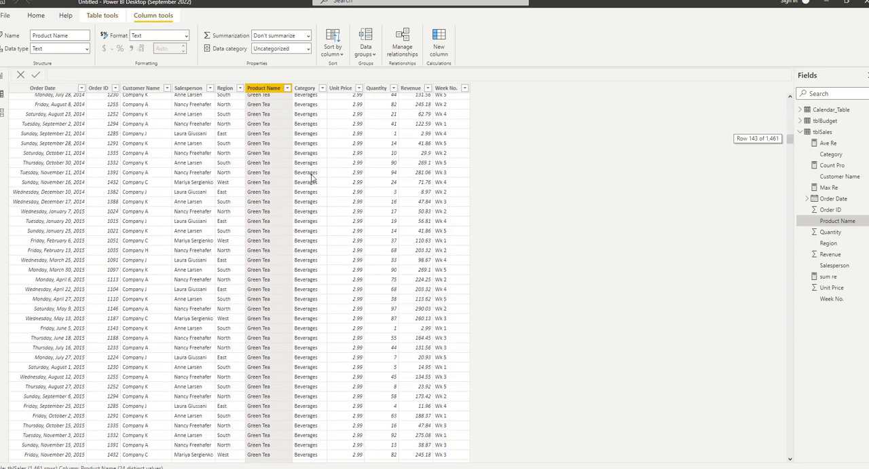
pyautogui.click(322, 87)
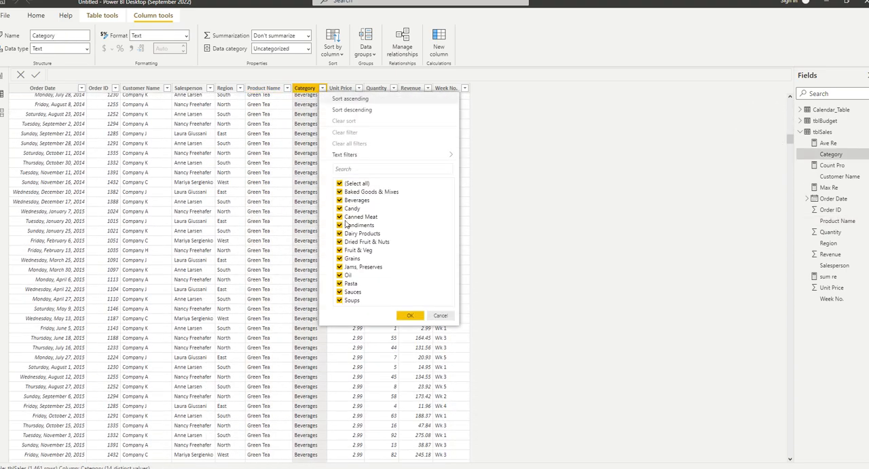
pyautogui.click(357, 184)
pyautogui.click(358, 200)
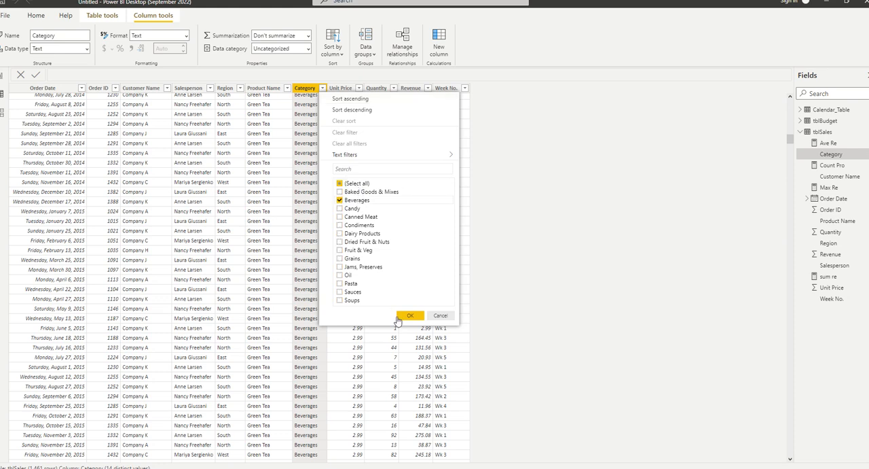
pyautogui.click(410, 316)
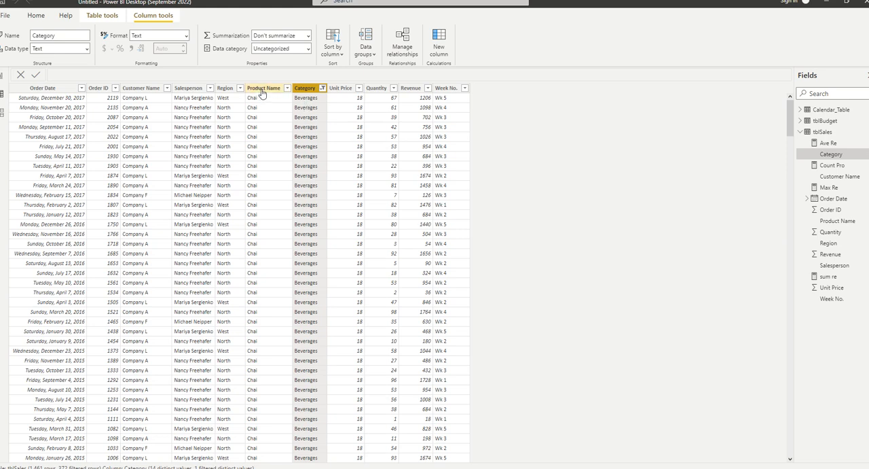
pyautogui.click(265, 91)
pyautogui.click(287, 89)
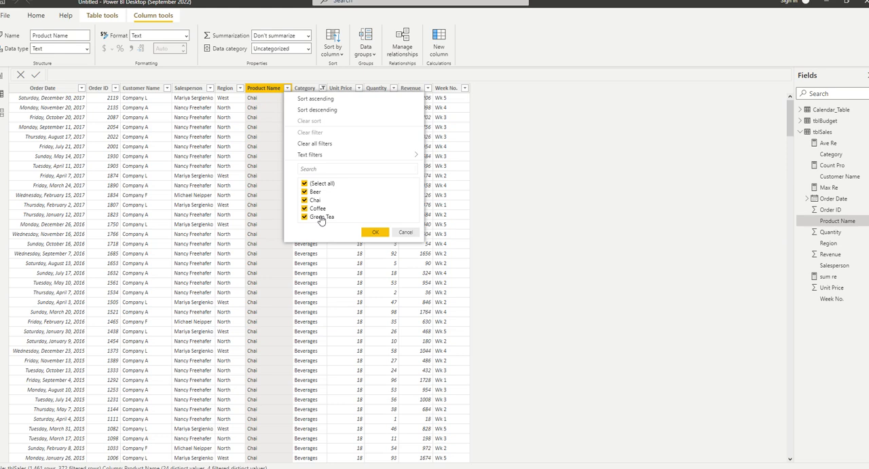
# Compare the Count Pro measure's formula with the Beverages rows in tblSales, browsing the repeated Product Name entries.
pyautogui.click(631, 176)
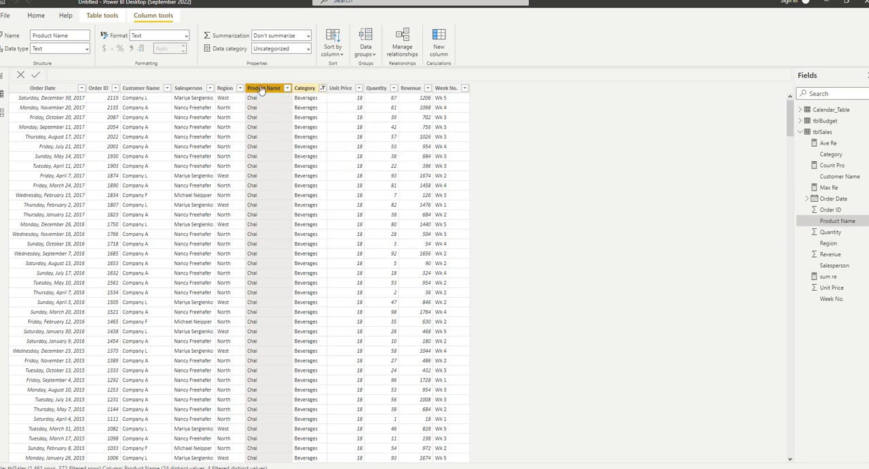
pyautogui.click(3, 77)
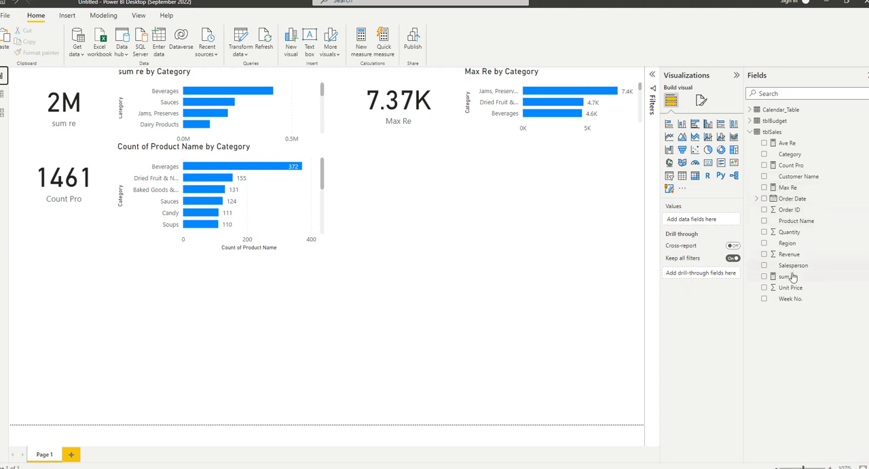
pyautogui.click(793, 166)
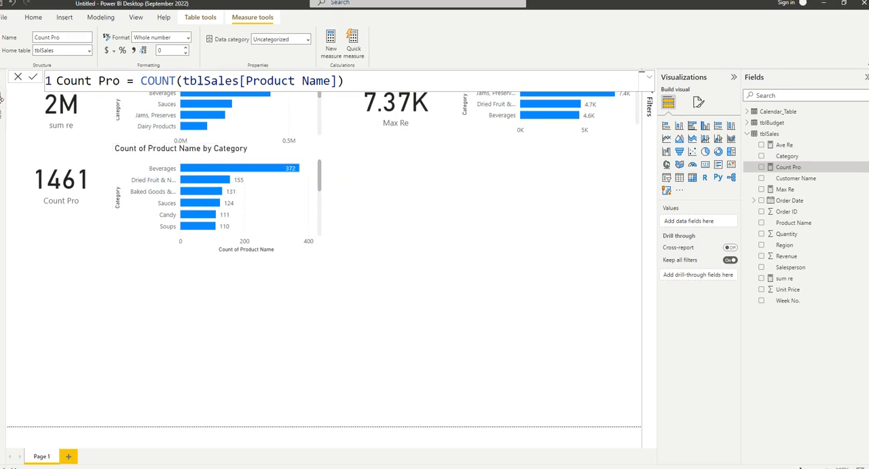
pyautogui.click(2, 97)
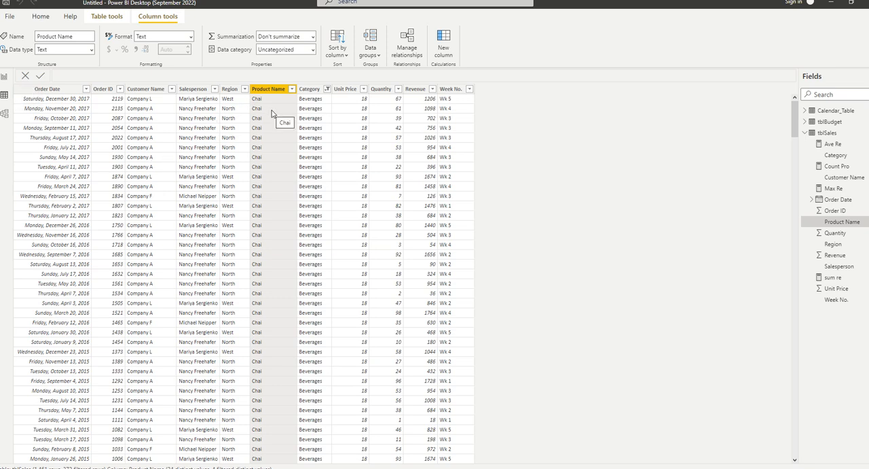
pyautogui.scroll(-20, 275, 176)
pyautogui.scroll(-20, 265, 249)
pyautogui.scroll(-20, 224, 225)
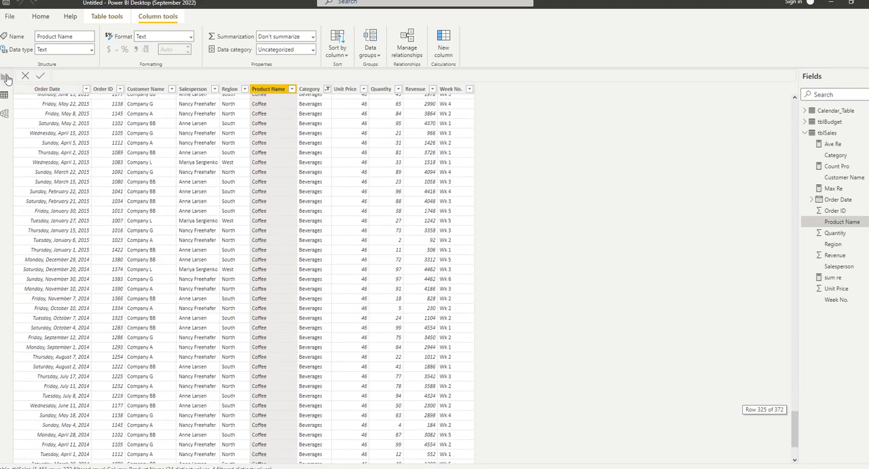
pyautogui.click(5, 76)
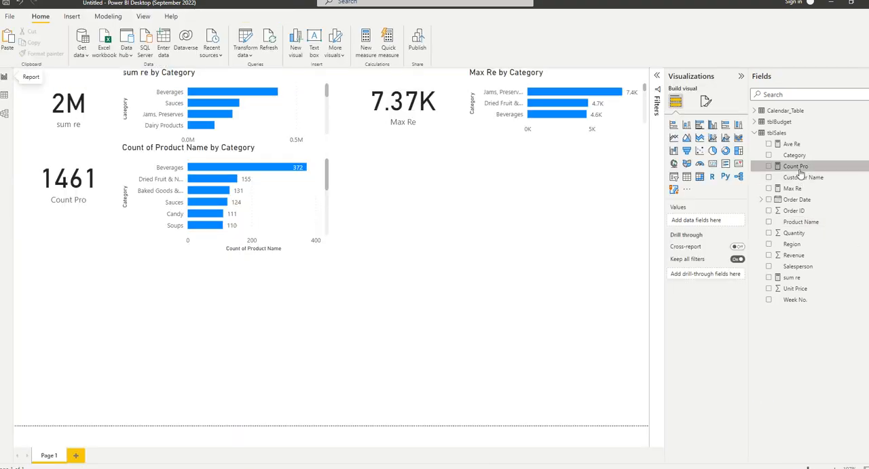
# In the Count Pro measure, move the COUNT expression to its own line, comment it out with --, and start a new line below.
pyautogui.click(795, 165)
pyautogui.click(148, 79)
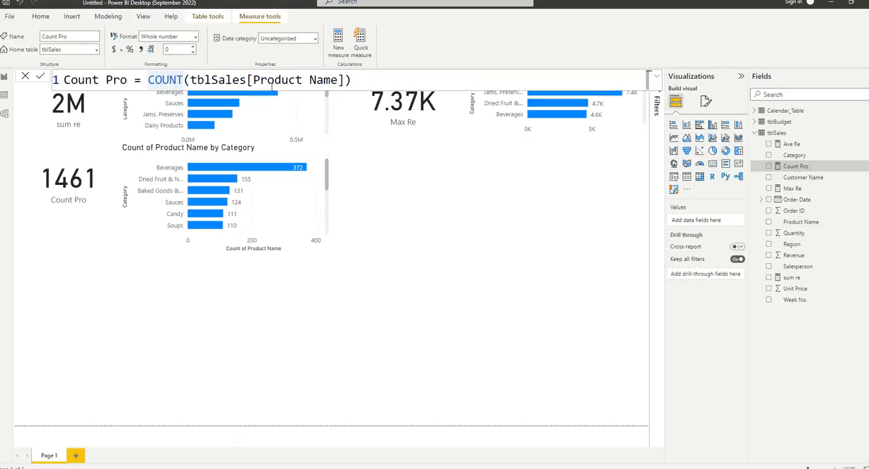
pyautogui.hotkey('shift', 'Return')
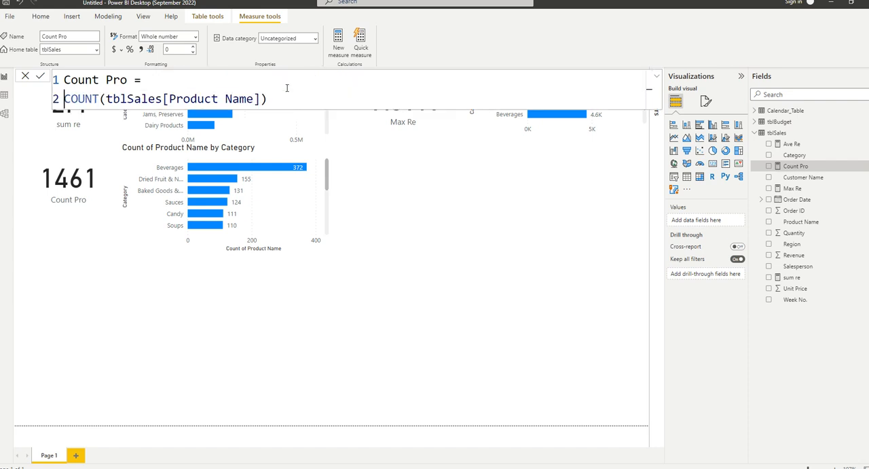
pyautogui.write('--')
pyautogui.click(312, 99)
pyautogui.hotkey('shift', 'Return')
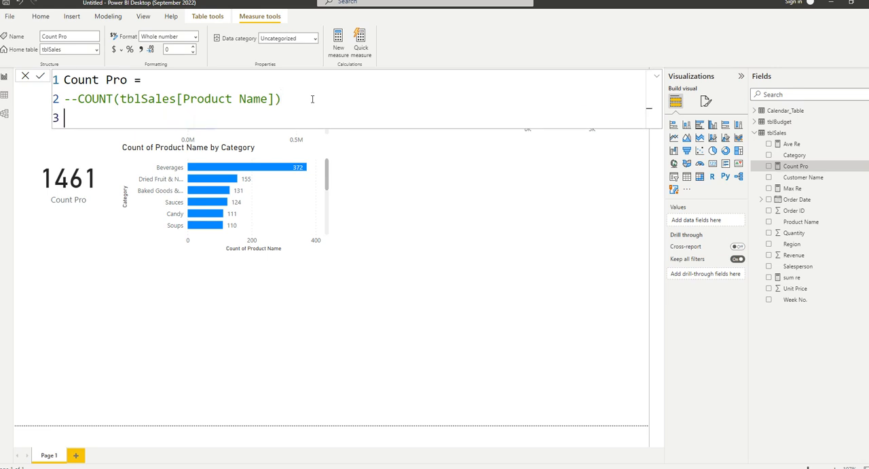
# Copy COUNT(tblSales[Product Name]) from the commented line onto line 3 of the Count Pro formula.
pyautogui.moveTo(78, 99); pyautogui.dragTo(280, 99)
pyautogui.hotkey('ctrl', 'c')
pyautogui.click(146, 119)
pyautogui.hotkey('ctrl', 'v')
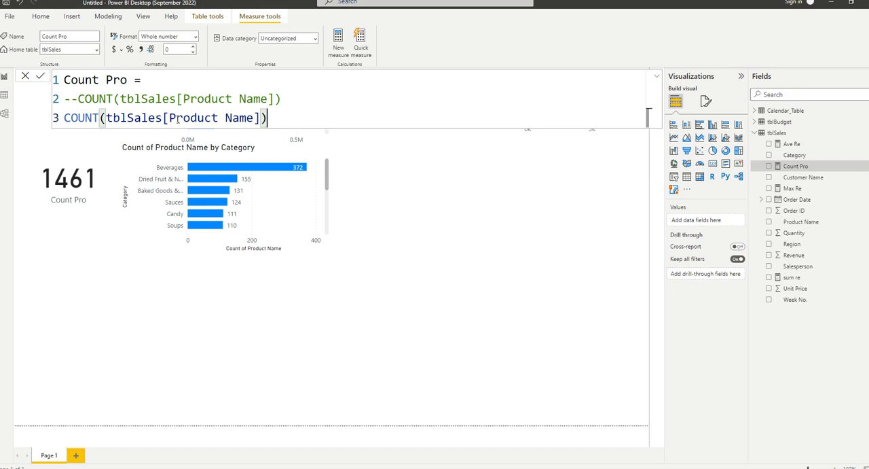
pyautogui.press('Left')
pyautogui.press('Left')
pyautogui.press('Left')
pyautogui.press('Left')
pyautogui.press('Left')
pyautogui.press('Left')
pyautogui.press('Left')
pyautogui.press('Left')
pyautogui.press('Left')
pyautogui.press('Left')
pyautogui.press('Left')
pyautogui.press('Left')
pyautogui.press('Left')
pyautogui.press('Left')
pyautogui.press('Left')
pyautogui.press('Left')
pyautogui.press('Left')
pyautogui.press('Left')
pyautogui.press('Left')
pyautogui.press('Left')
pyautogui.press('Left')
pyautogui.press('Right')
pyautogui.press('Right')
pyautogui.press('Right')
pyautogui.press('Right')
pyautogui.press('Right')
pyautogui.press('Right')
pyautogui.press('Right')
pyautogui.press('Right')
pyautogui.press('Right')
pyautogui.press('Right')
pyautogui.press('Right')
pyautogui.press('Right')
pyautogui.press('Right')
pyautogui.press('Right')
pyautogui.press('Right')
pyautogui.press('Right')
pyautogui.press('Right')
pyautogui.press('Right')
pyautogui.press('Right')
pyautogui.press('Right')
pyautogui.press('Right')
pyautogui.press('Right')
pyautogui.press('Right')
pyautogui.hotkey('shift', 'Left')
pyautogui.hotkey('shift', 'Left')
pyautogui.hotkey('shift', 'Left')
pyautogui.hotkey('shift', 'Left')
pyautogui.hotkey('shift', 'Left')
pyautogui.hotkey('shift', 'Left')
pyautogui.hotkey('shift', 'Left')
pyautogui.hotkey('shift', 'Left')
pyautogui.hotkey('shift', 'Left')
pyautogui.hotkey('shift', 'Left')
pyautogui.hotkey('shift', 'Left')
pyautogui.hotkey('shift', 'Left')
pyautogui.hotkey('shift', 'Left')
pyautogui.hotkey('shift', 'Left')
pyautogui.hotkey('shift', 'Left')
pyautogui.hotkey('shift', 'Left')
pyautogui.hotkey('shift', 'Left')
pyautogui.hotkey('shift', 'Left')
pyautogui.hotkey('shift', 'Left')
pyautogui.hotkey('shift', 'Left')
pyautogui.hotkey('shift', 'Right')
pyautogui.hotkey('shift', 'Right')
pyautogui.hotkey('shift', 'Right')
pyautogui.hotkey('shift', 'Right')
pyautogui.hotkey('shift', 'Right')
pyautogui.hotkey('shift', 'Right')
pyautogui.hotkey('shift', 'Right')
pyautogui.hotkey('shift', 'Right')
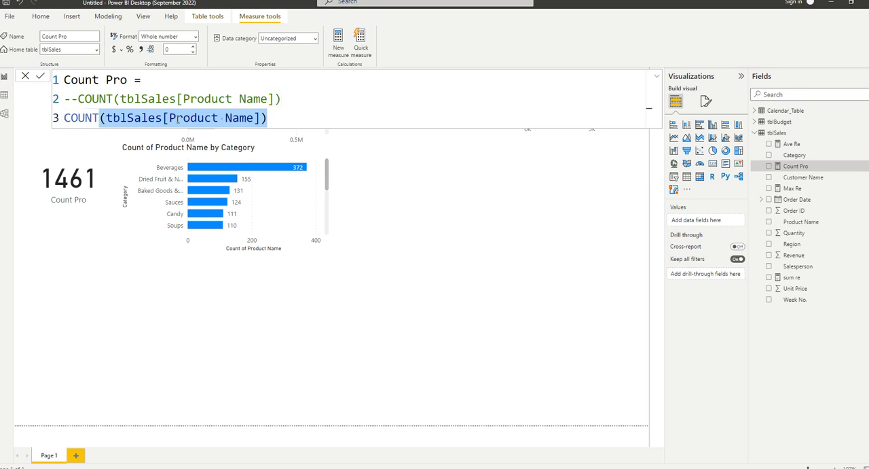
pyautogui.hotkey('shift', 'Left')
pyautogui.hotkey('shift', 'Left')
pyautogui.hotkey('shift', 'Left')
pyautogui.hotkey('shift', 'Left')
pyautogui.hotkey('shift', 'Left')
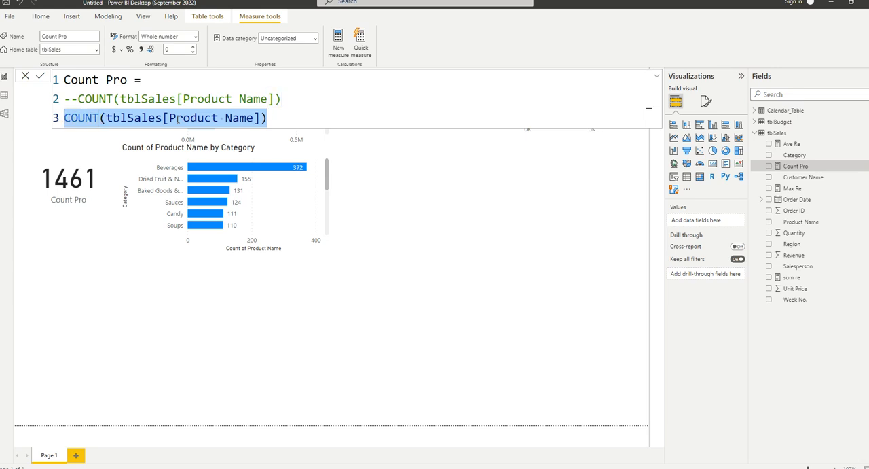
pyautogui.press('End')
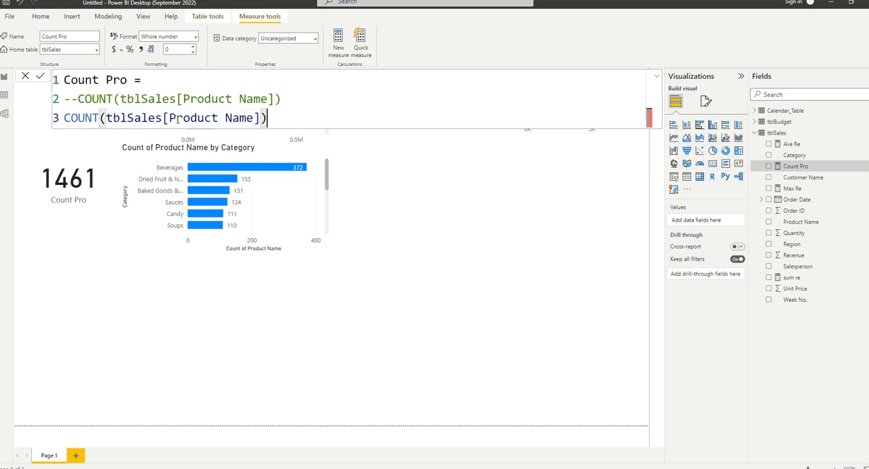
# Add another copy of COUNT(tblSales[Product Name]) on line 4 and open a block comment with /* at the start of line 3.
pyautogui.hotkey('shift', 'Return')
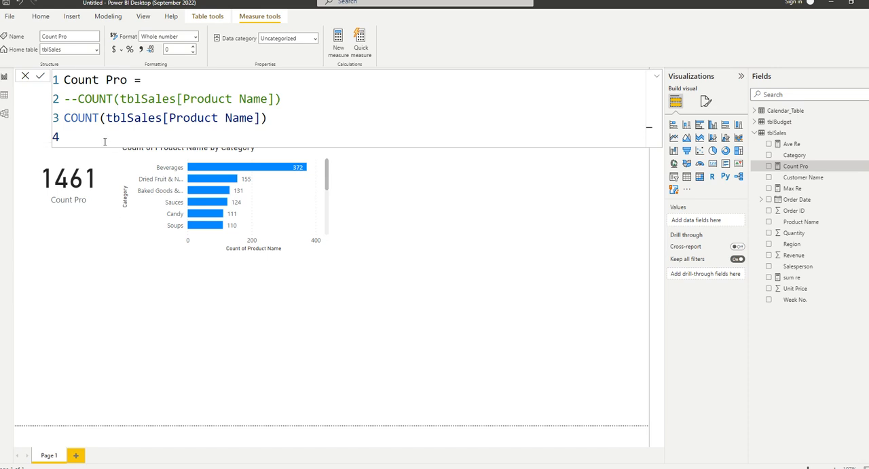
pyautogui.hotkey('ctrl', 'v')
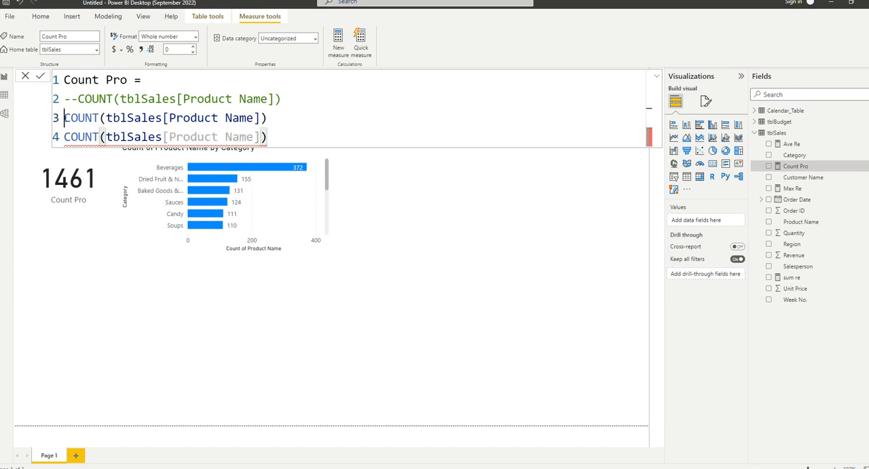
pyautogui.click(64, 117)
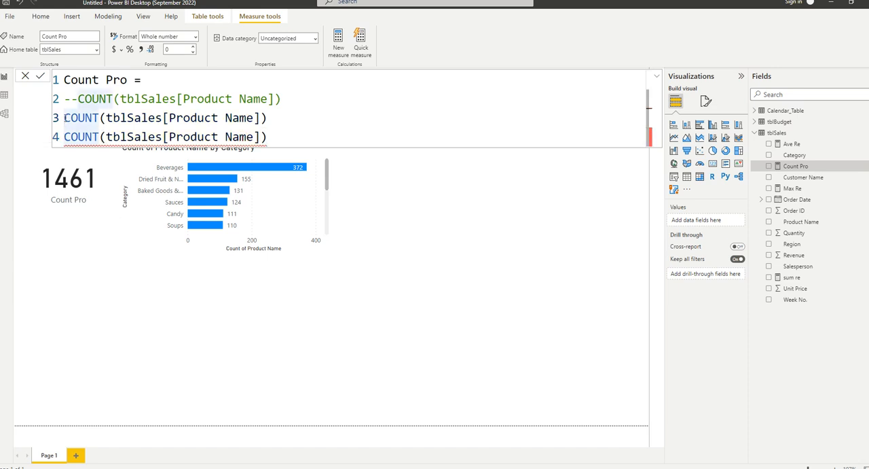
pyautogui.write('S')
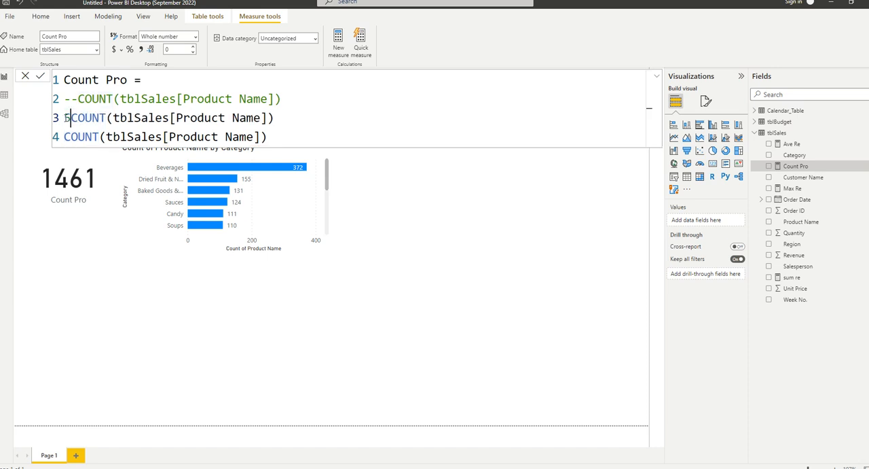
pyautogui.press('BackSpace')
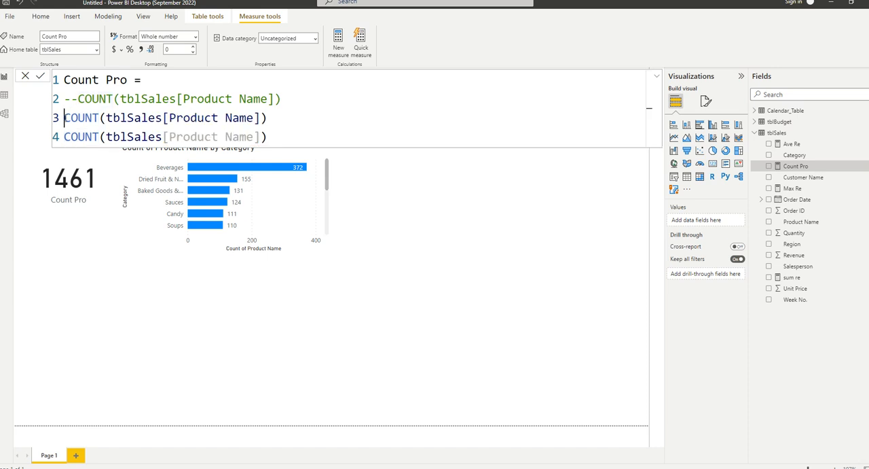
pyautogui.write('/')
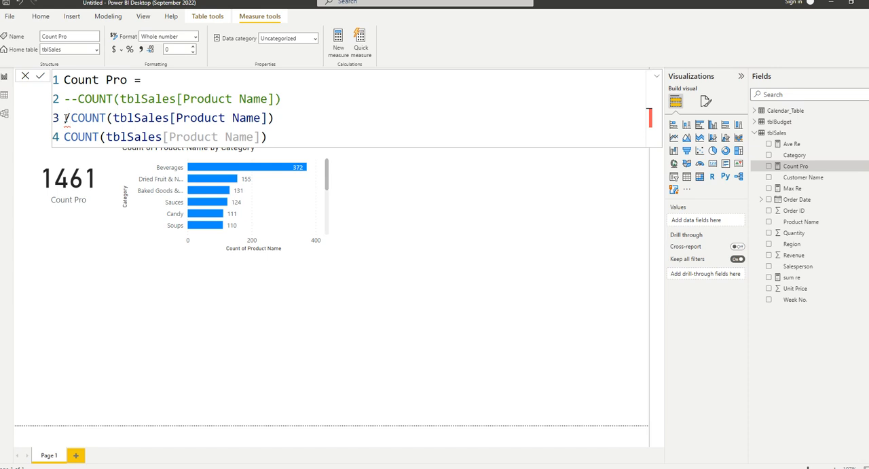
pyautogui.write('*')
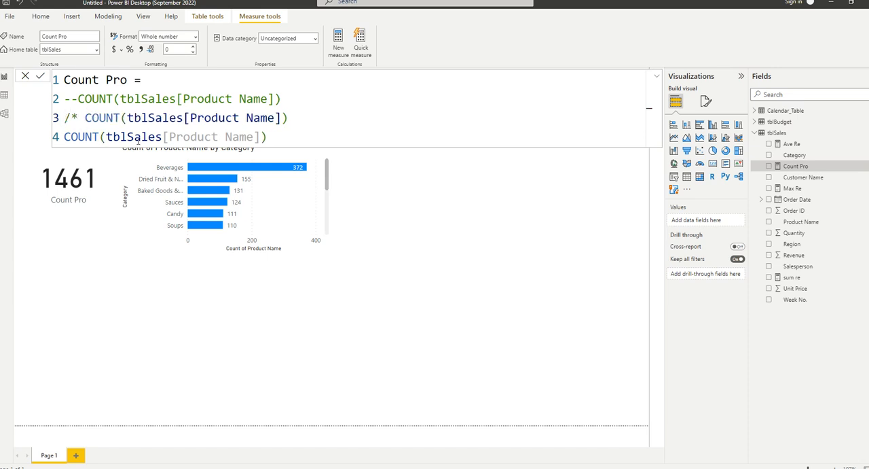
# Close the block comment with */ after the COUNT expression on line 4 and add an empty line 5 below it.
pyautogui.click(289, 139)
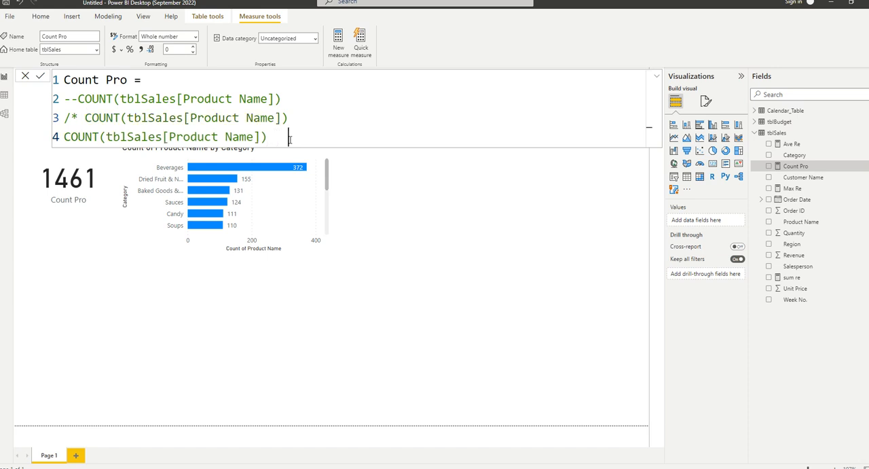
pyautogui.write('/*')
pyautogui.hotkey('shift', 'Return')
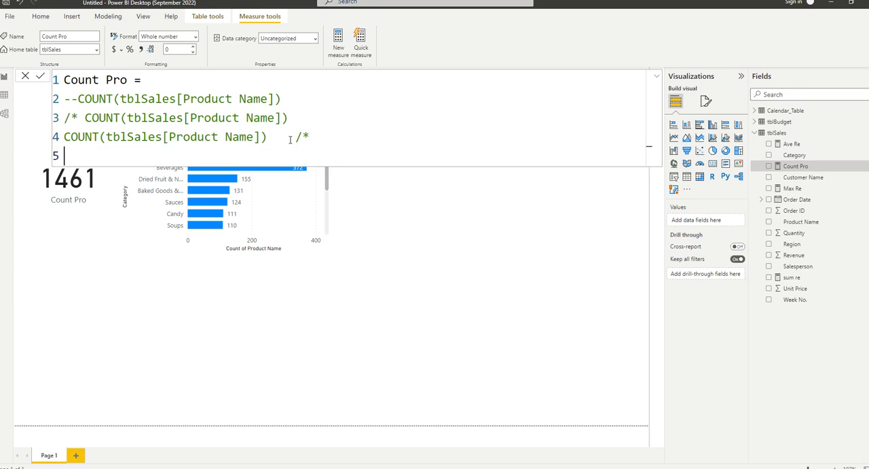
pyautogui.write('c')
pyautogui.press('BackSpace')
pyautogui.click(327, 137)
pyautogui.press('BackSpace')
pyautogui.click(289, 139)
pyautogui.write('*')
pyautogui.moveTo(63, 98); pyautogui.dragTo(76, 98)
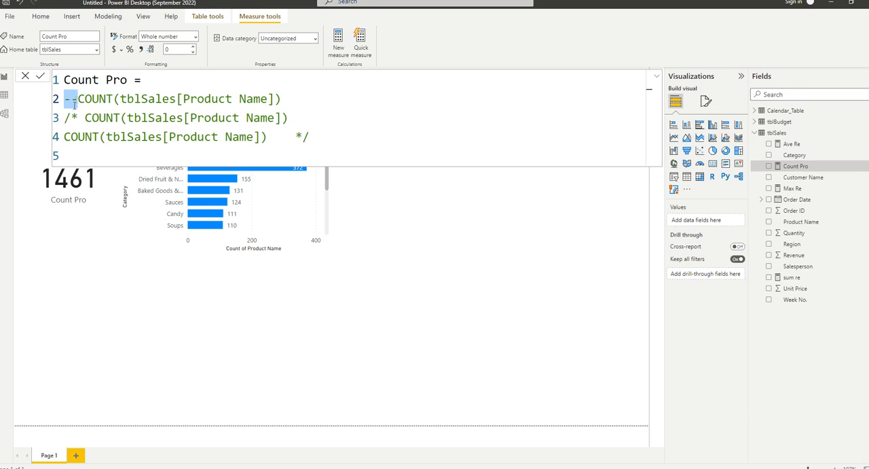
# Enter DISTINCTCOUNT(tblSales[Product Name]) on line 5 as the active Count Pro expression and commit the measure.
pyautogui.click(72, 148)
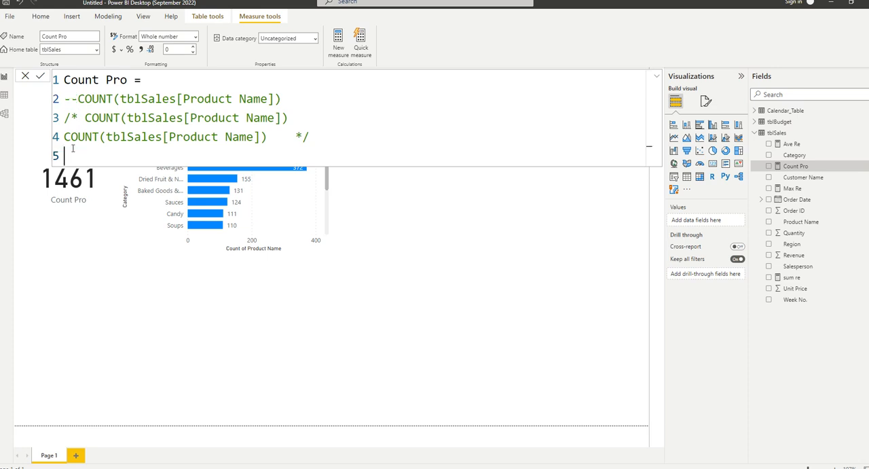
pyautogui.write('dis')
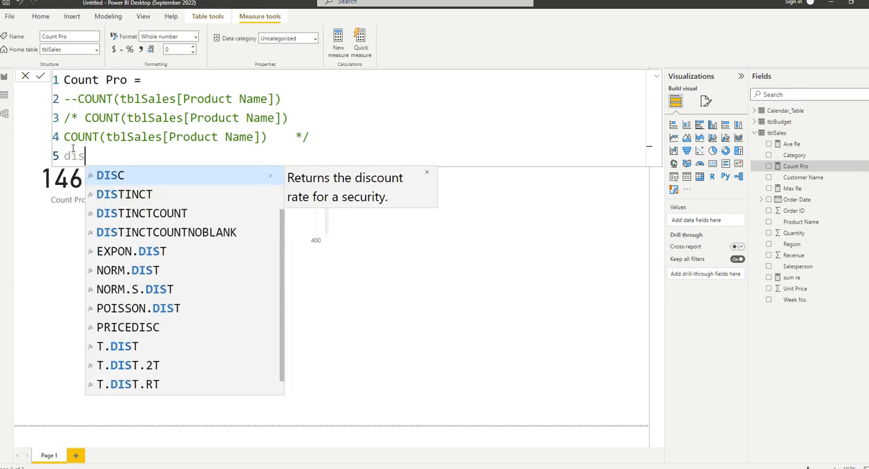
pyautogui.press('Down')
pyautogui.press('Down')
pyautogui.press('Tab')
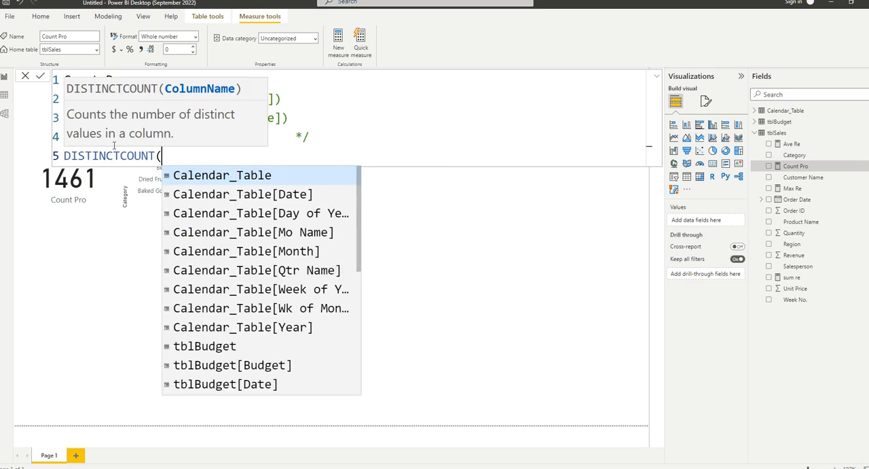
pyautogui.click(349, 115)
pyautogui.click(188, 155)
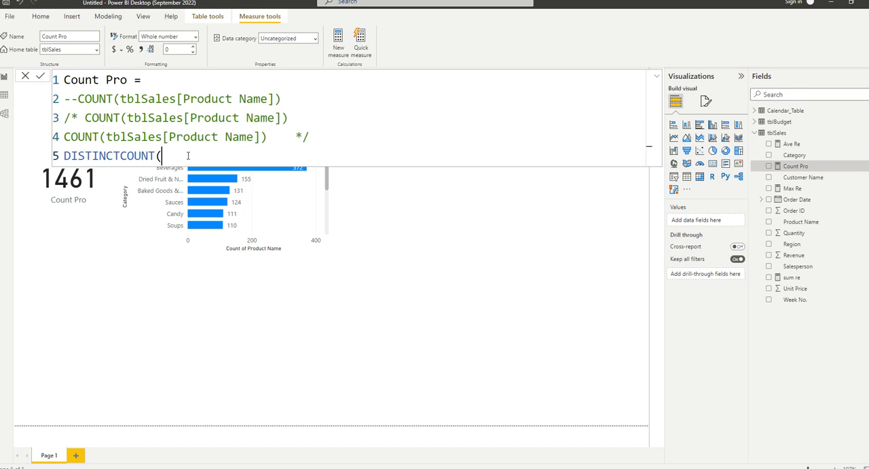
pyautogui.write('pro')
pyautogui.press('Tab')
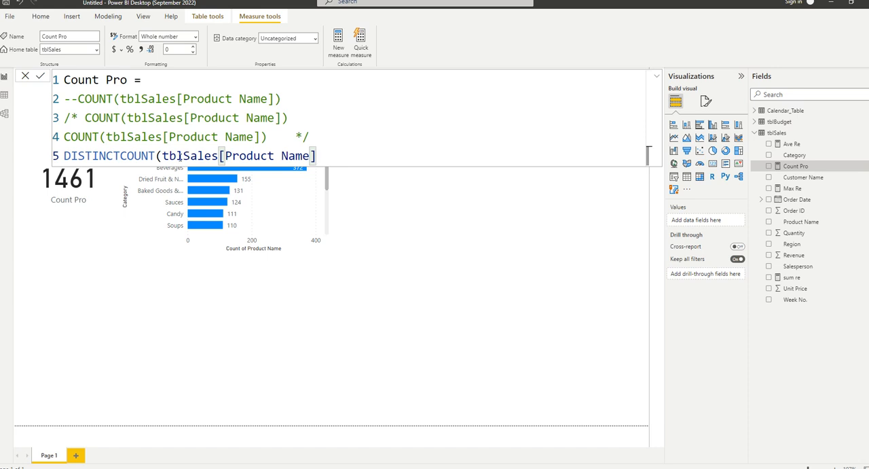
pyautogui.write(')')
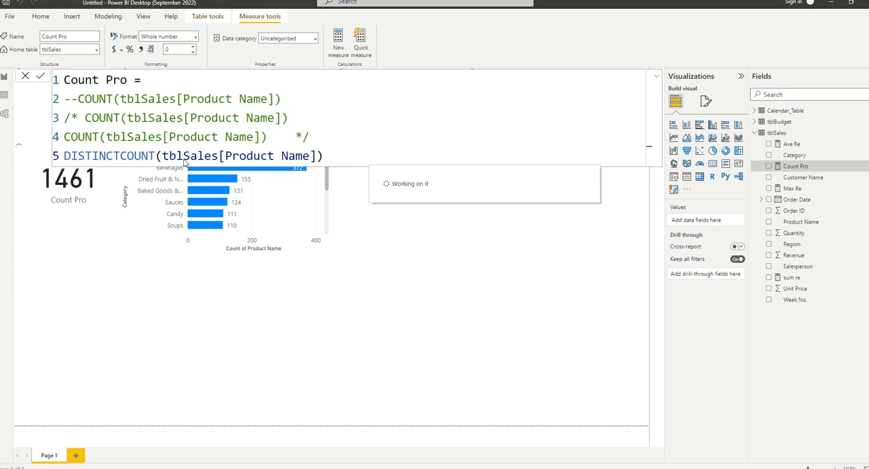
pyautogui.click(423, 219)
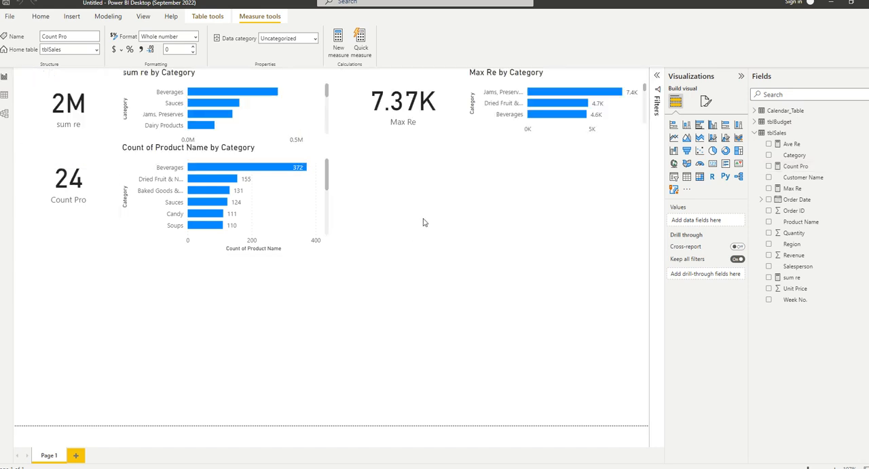
# Add a clustered bar chart beside the Count of Product Name by Category chart, with Category on the Y-axis and Count Pro on the X-axis.
pyautogui.click(700, 125)
pyautogui.moveTo(121, 358); pyautogui.dragTo(596, 253)
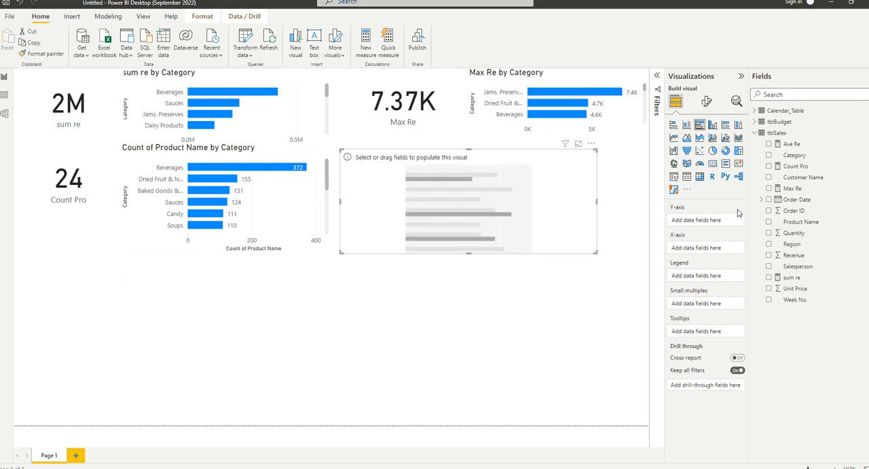
pyautogui.moveTo(794, 155); pyautogui.dragTo(703, 220)
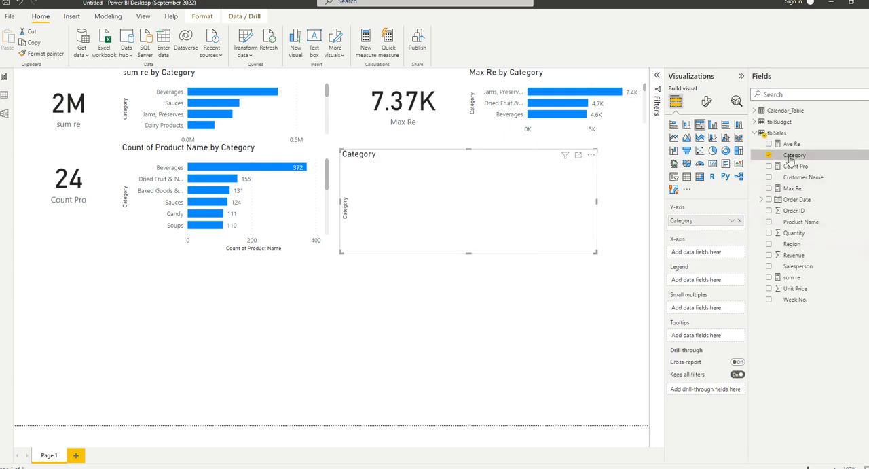
pyautogui.moveTo(801, 167); pyautogui.dragTo(521, 190)
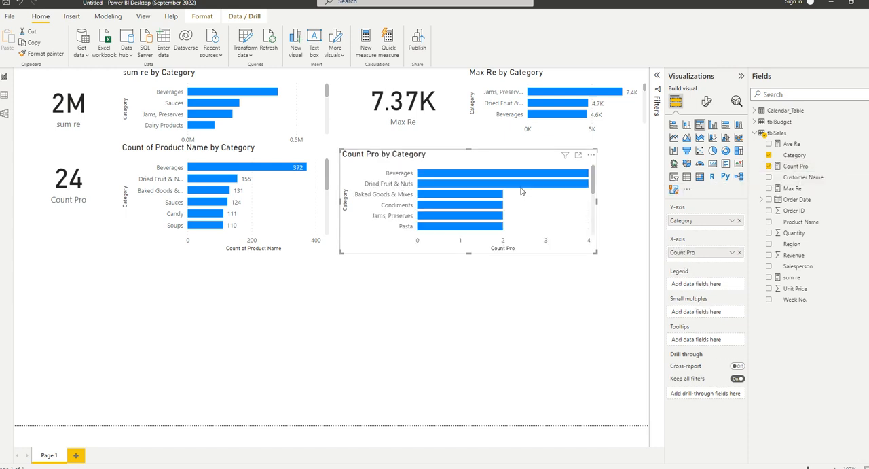
# Turn on data labels for the Count Pro by Category bar chart.
pyautogui.click(708, 101)
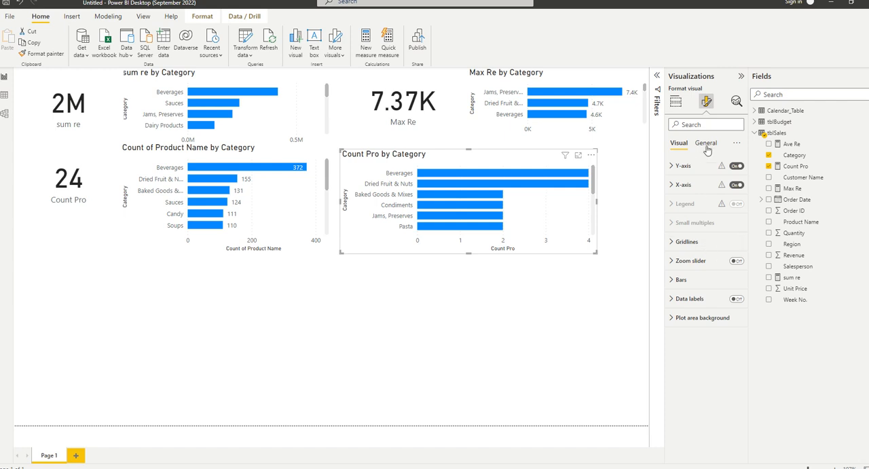
pyautogui.click(706, 143)
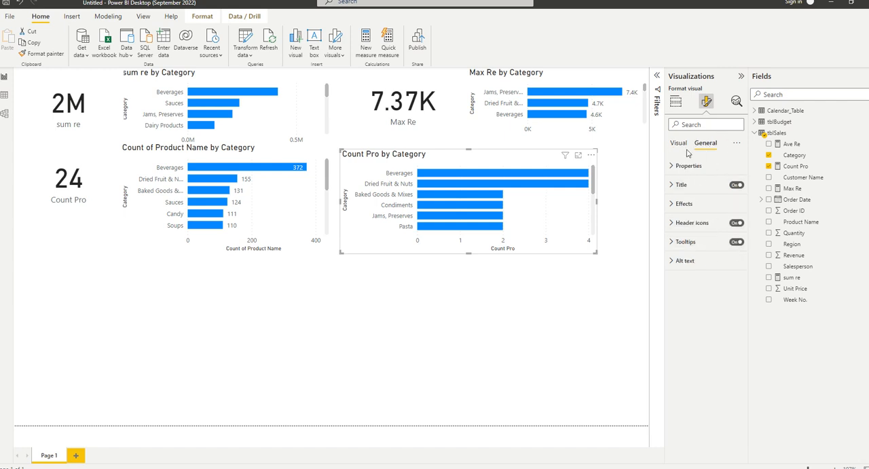
pyautogui.click(678, 145)
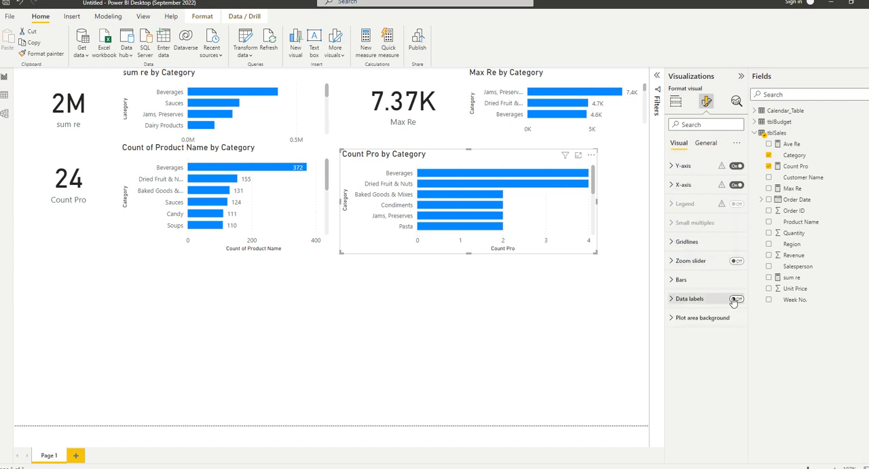
pyautogui.click(736, 299)
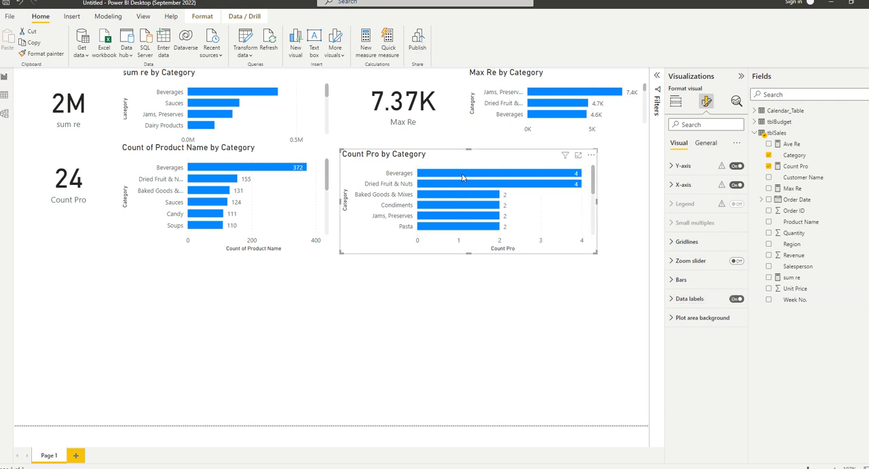
# Compare the two product count charts by category and review the Count Pro measure's DAX formula.
pyautogui.moveTo(457, 179)
pyautogui.click(252, 158)
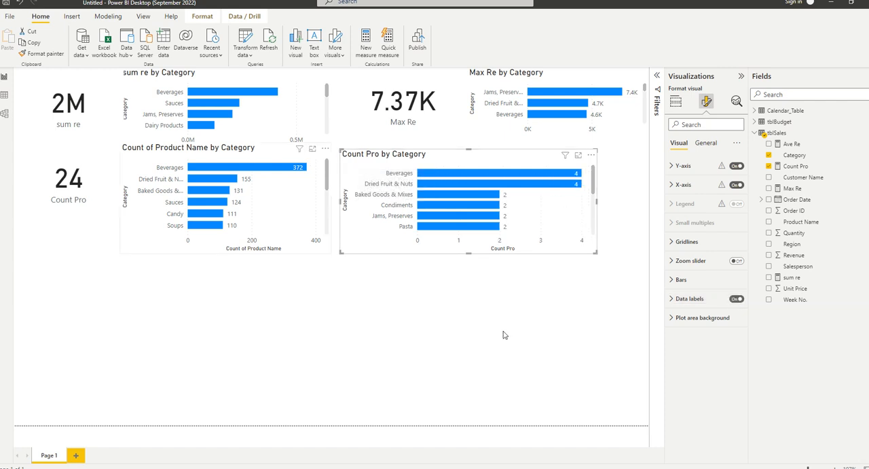
pyautogui.click(458, 165)
pyautogui.click(787, 167)
pyautogui.click(355, 159)
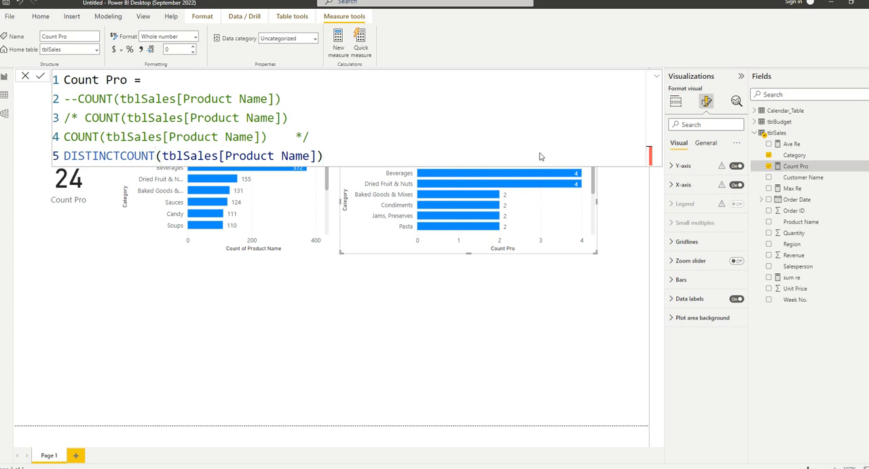
pyautogui.click(657, 78)
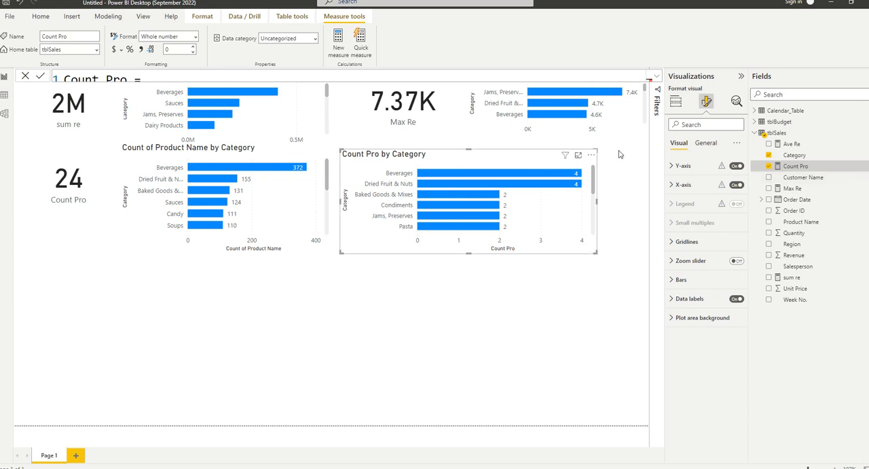
pyautogui.click(706, 143)
pyautogui.click(680, 143)
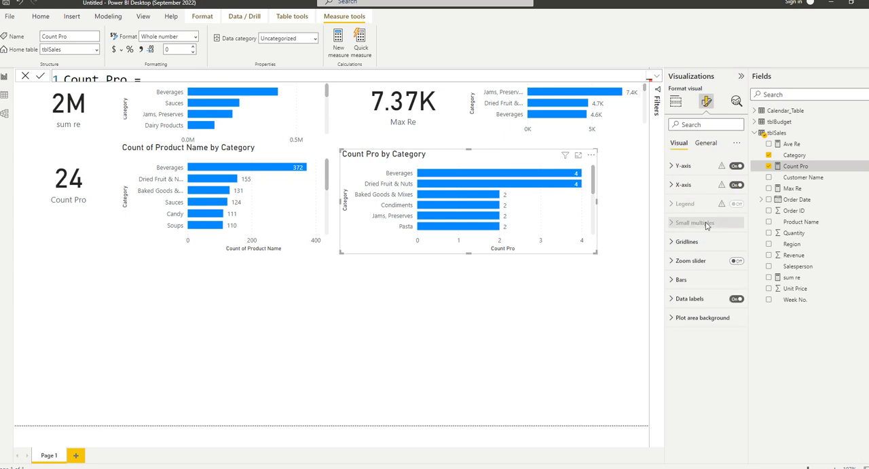
pyautogui.click(675, 102)
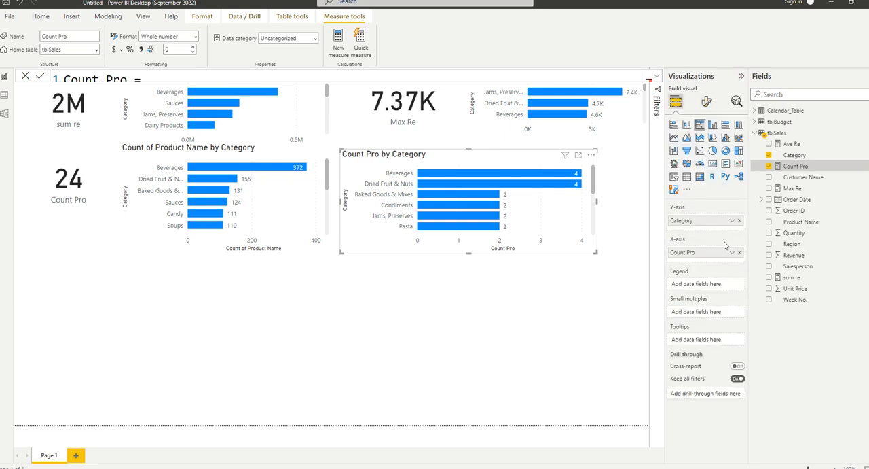
pyautogui.click(731, 252)
pyautogui.click(646, 299)
# Start a new measure in tblSales with the COUNTROWS function.
pyautogui.rightClick(785, 132)
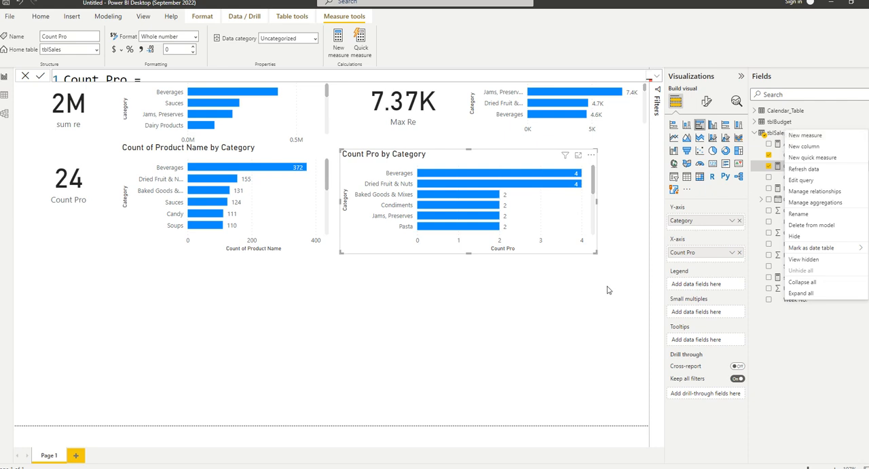
pyautogui.click(816, 137)
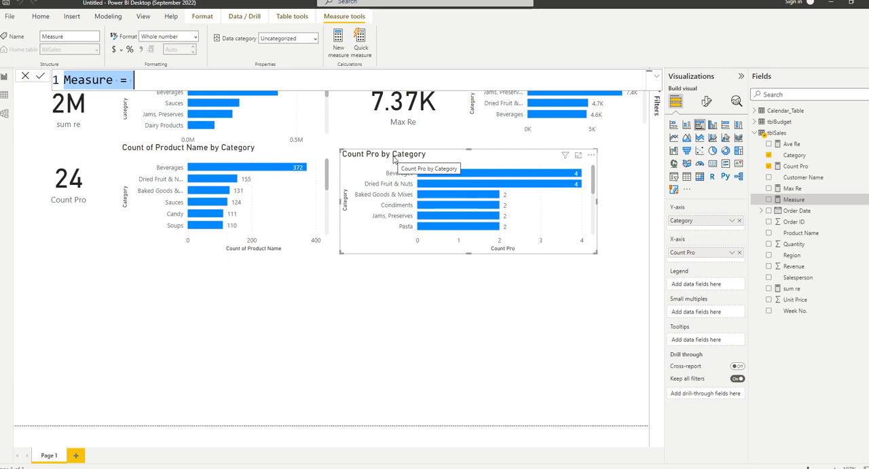
pyautogui.press('Right')
pyautogui.write('count')
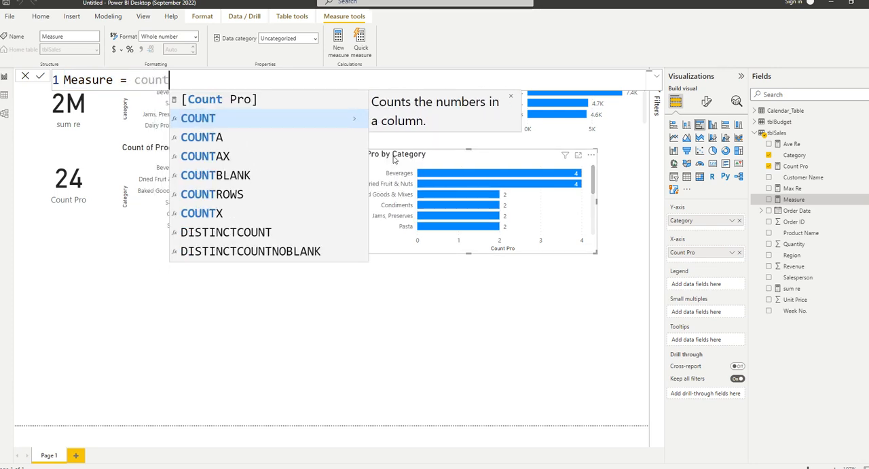
pyautogui.write('ro')
pyautogui.press('Tab')
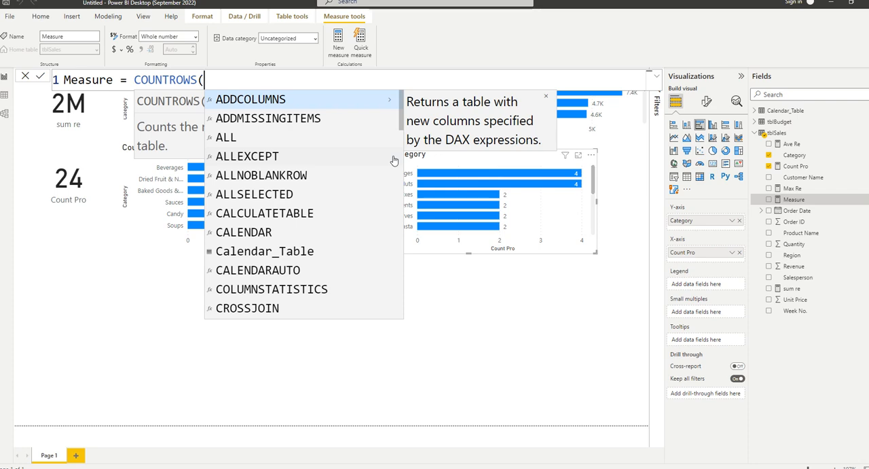
# Complete the COUNTROWS expression with tblSales as its table argument and commit the measure.
pyautogui.write('tb')
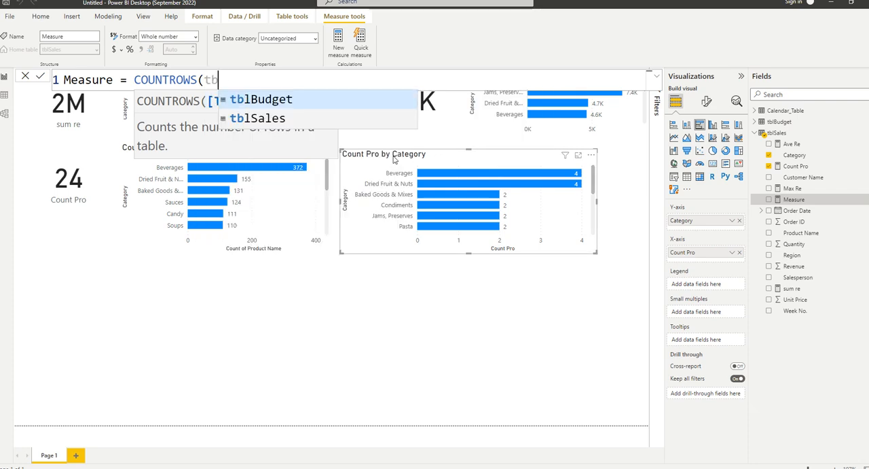
pyautogui.write('lBudget')
pyautogui.press('BackSpace')
pyautogui.press('BackSpace')
pyautogui.press('BackSpace')
pyautogui.press('BackSpace')
pyautogui.press('BackSpace')
pyautogui.press('BackSpace')
pyautogui.press('BackSpace')
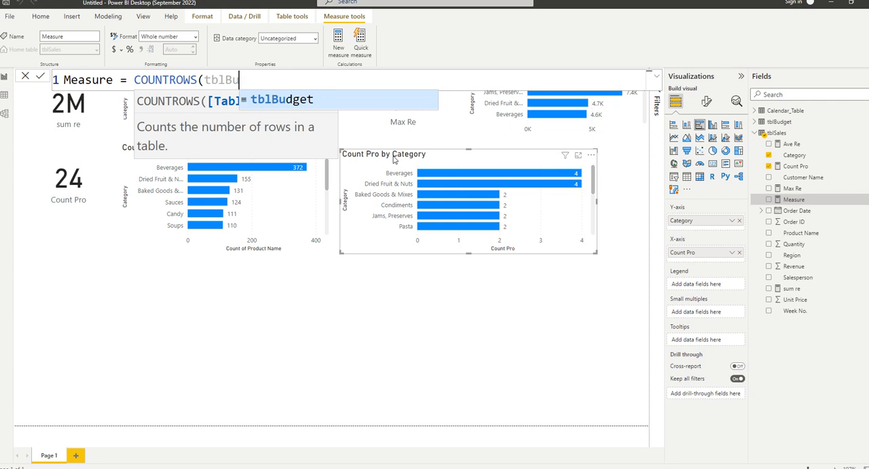
pyautogui.write('lSales')
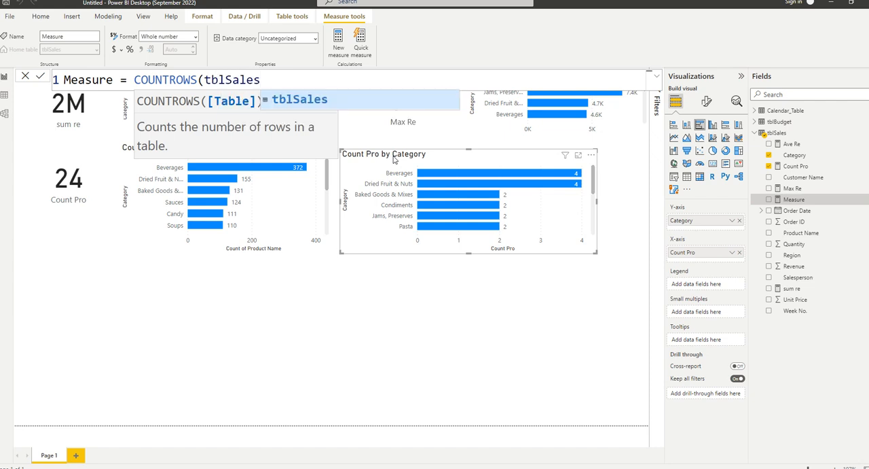
pyautogui.write(')')
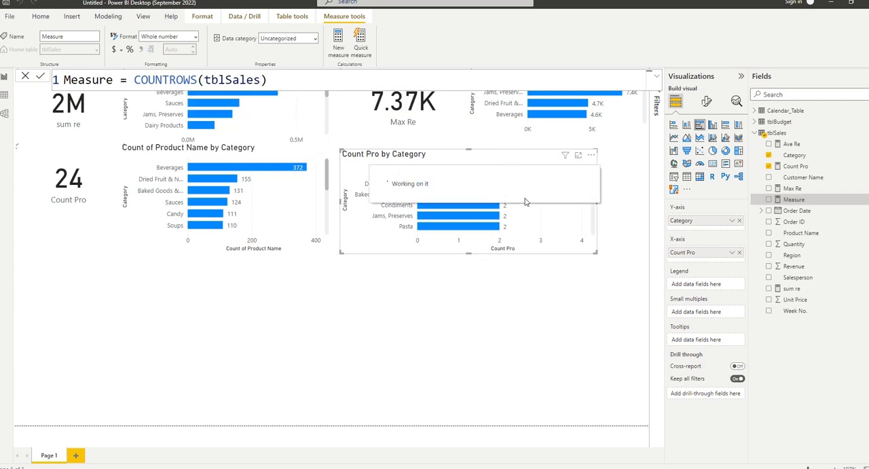
pyautogui.click(220, 282)
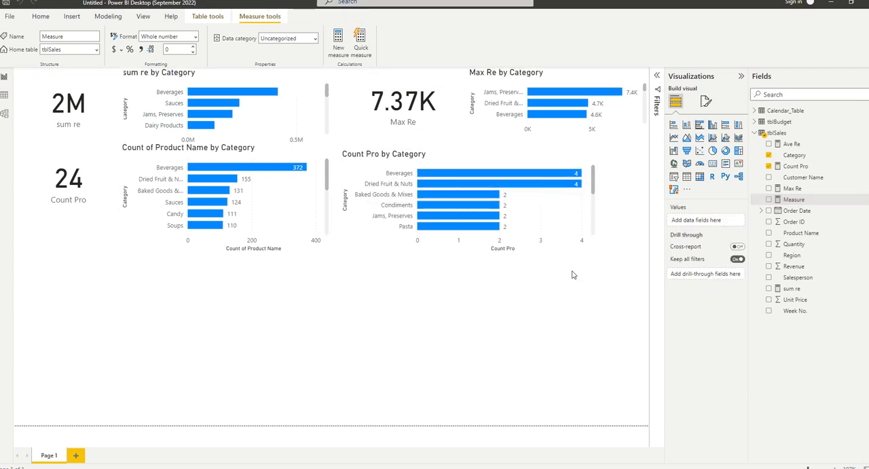
# Add a card below the Count Pro card showing the COUNTROWS measure, renamed CountRow.
pyautogui.click(712, 163)
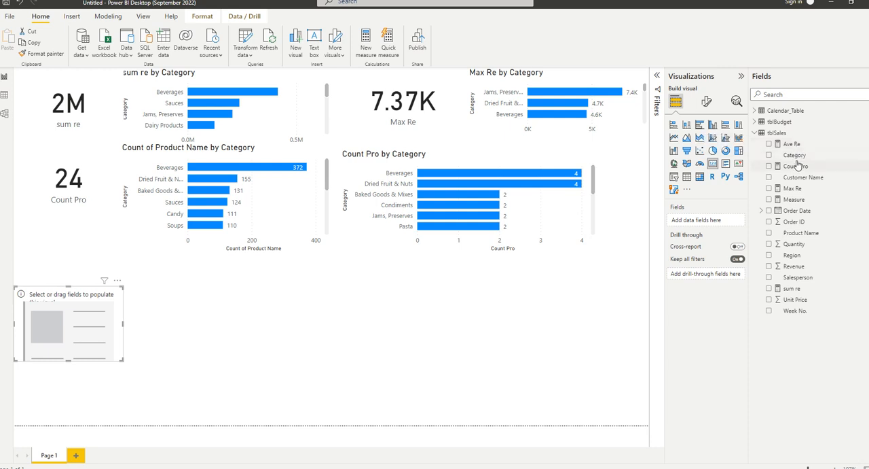
pyautogui.moveTo(791, 200); pyautogui.dragTo(677, 208)
pyautogui.moveTo(115, 81); pyautogui.dragTo(57, 79)
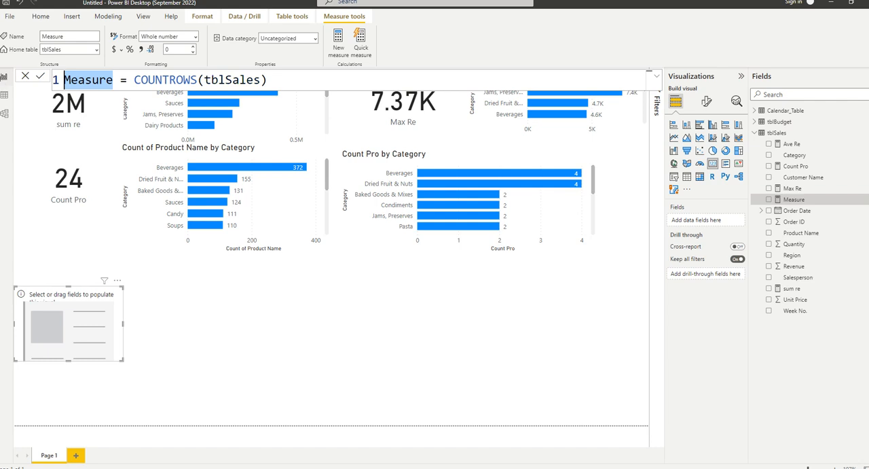
pyautogui.write('Count')
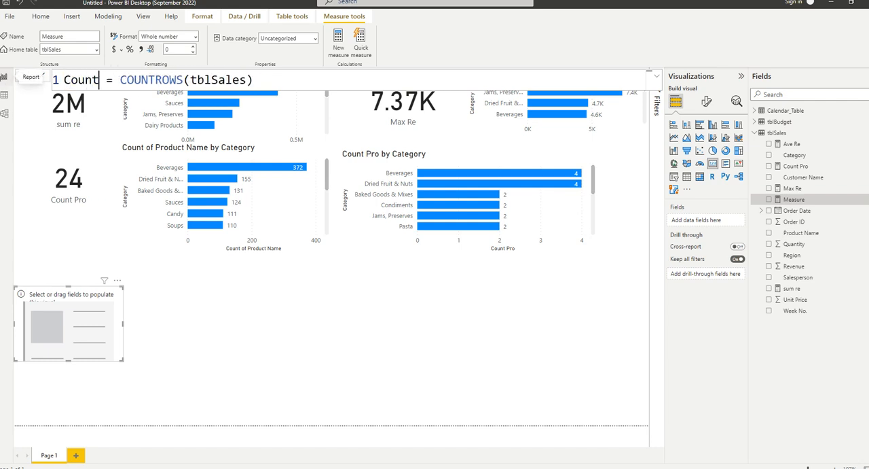
pyautogui.write('Row')
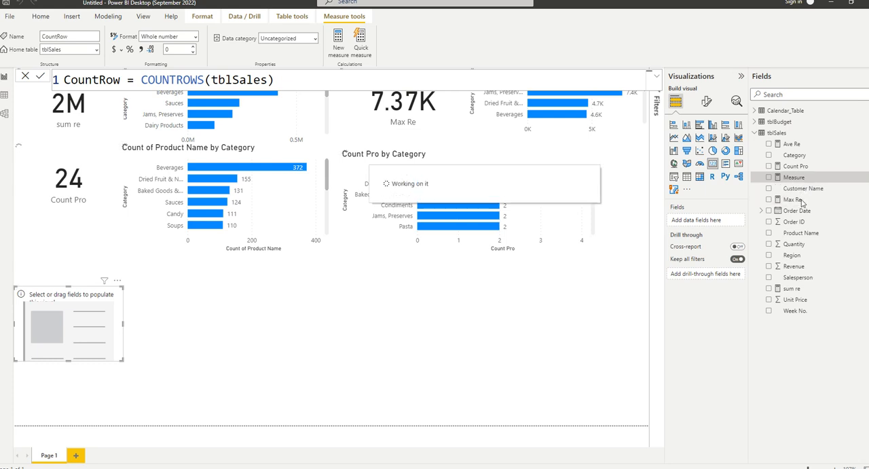
pyautogui.moveTo(798, 178); pyautogui.dragTo(64, 324)
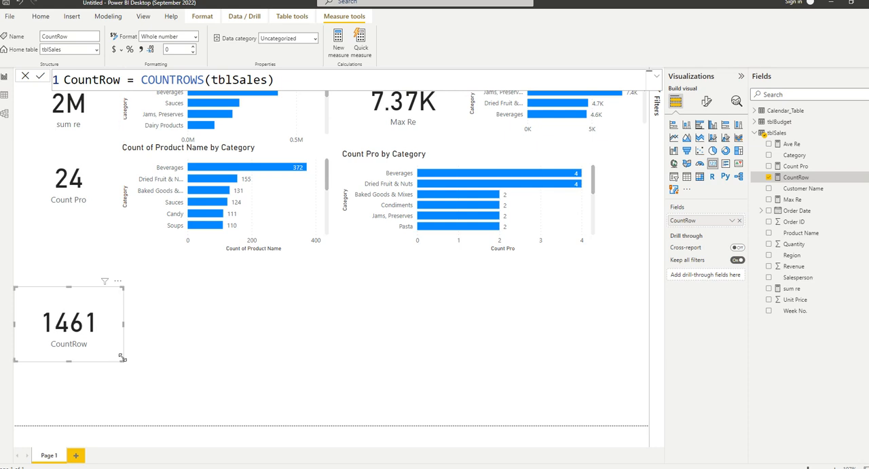
pyautogui.click(151, 347)
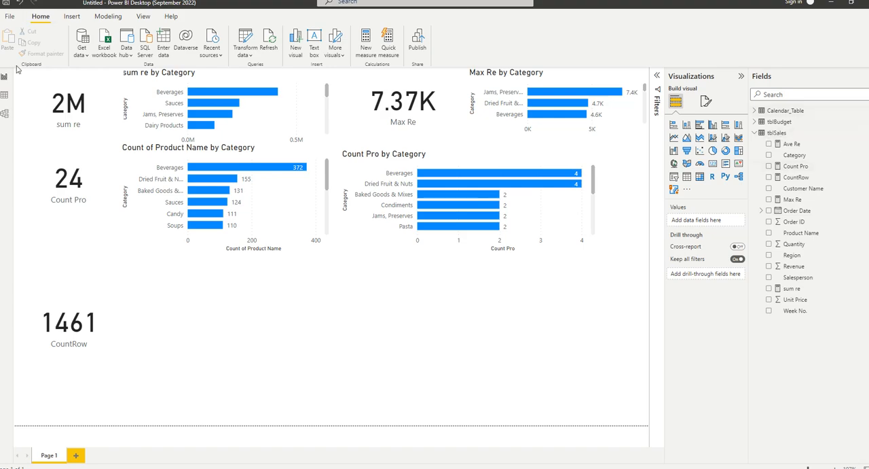
# Examine the tblSales table's rows and row count in the data view, and return to the report.
pyautogui.click(6, 95)
pyautogui.scroll(-10, 312, 187)
pyautogui.scroll(-20, 313, 186)
pyautogui.scroll(-11, 309, 180)
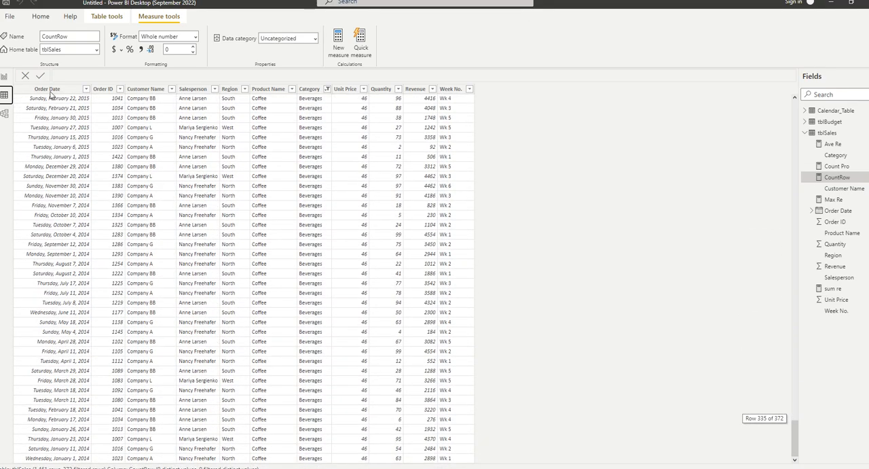
pyautogui.click(5, 76)
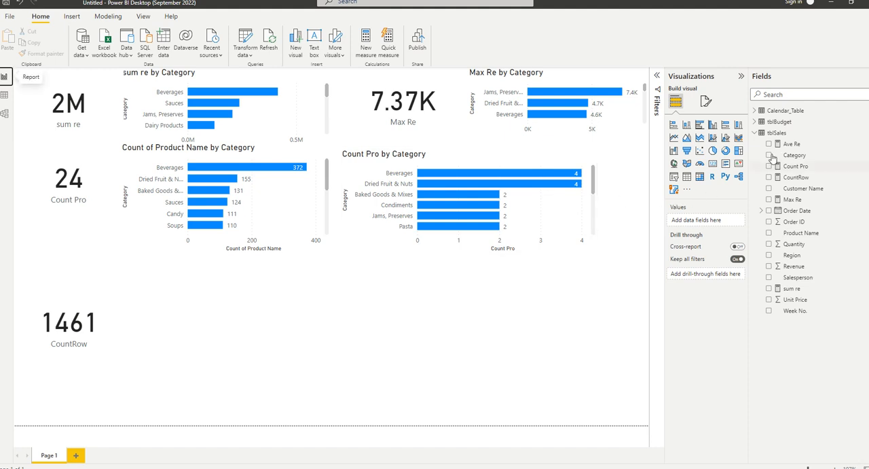
pyautogui.rightClick(776, 144)
pyautogui.rightClick(775, 133)
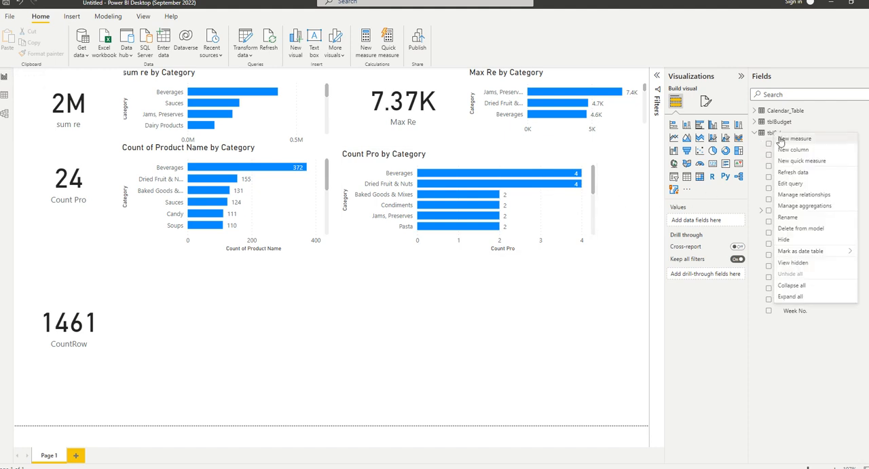
pyautogui.press('Escape')
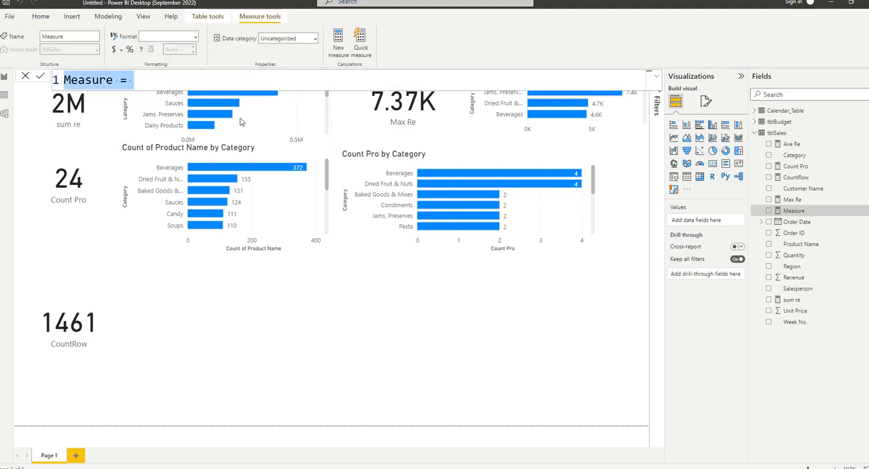
pyautogui.write('Count Blan')
pyautogui.press('BackSpace')
pyautogui.press('BackSpace')
pyautogui.press('BackSpace')
pyautogui.press('BackSpace')
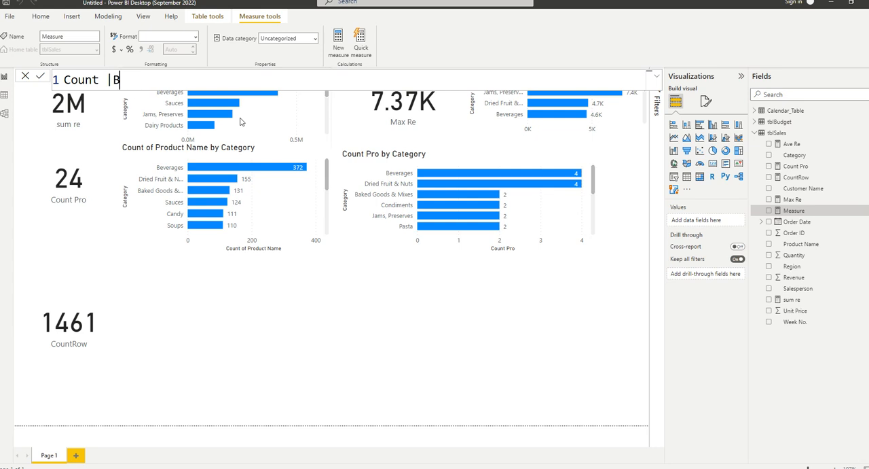
pyautogui.write('blank = Coun')
pyautogui.press('BackSpace')
pyautogui.press('BackSpace')
pyautogui.press('BackSpace')
pyautogui.press('BackSpace')
pyautogui.press('BackSpace')
pyautogui.press('BackSpace')
pyautogui.press('BackSpace')
pyautogui.press('BackSpace')
pyautogui.press('BackSpace')
pyautogui.press('BackSpace')
pyautogui.press('BackSpace')
pyautogui.press('BackSpace')
pyautogui.press('BackSpace')
pyautogui.press('BackSpace')
pyautogui.press('BackSpace')
pyautogui.press('BackSpace')
pyautogui.press('BackSpace')
pyautogui.press('BackSpace')
pyautogui.click(32, 76)
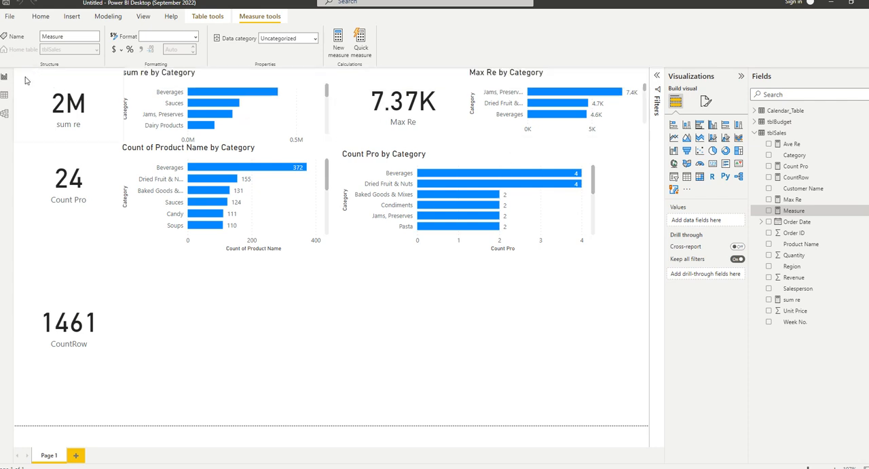
# Start a new measure in tblSales and try COUNTBLANK as its function, trimming the expression back to COUNT.
pyautogui.rightClick(782, 132)
pyautogui.click(794, 139)
pyautogui.click(136, 80)
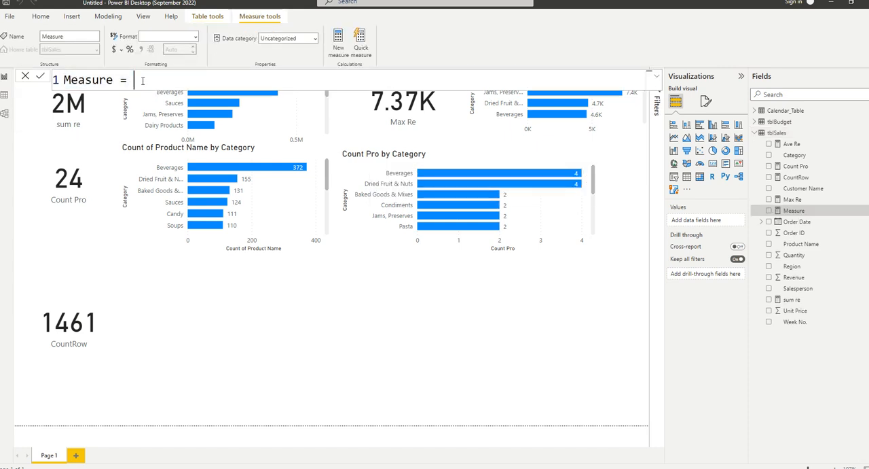
pyautogui.write('count')
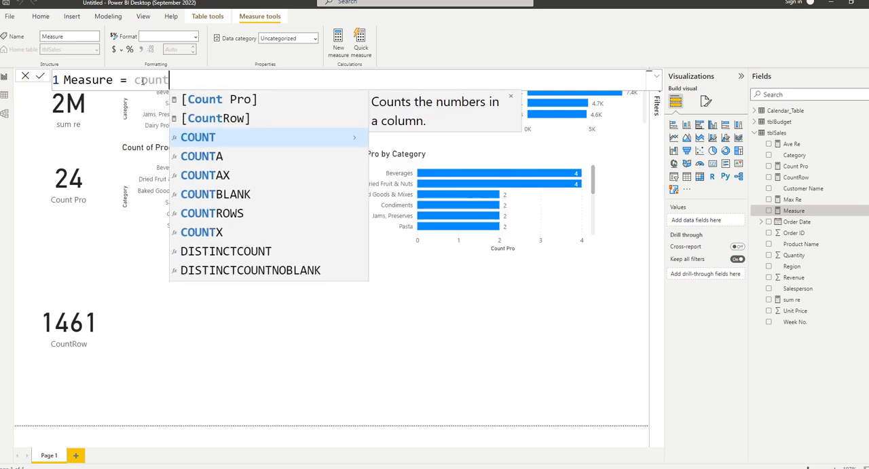
pyautogui.write('b')
pyautogui.press('Tab')
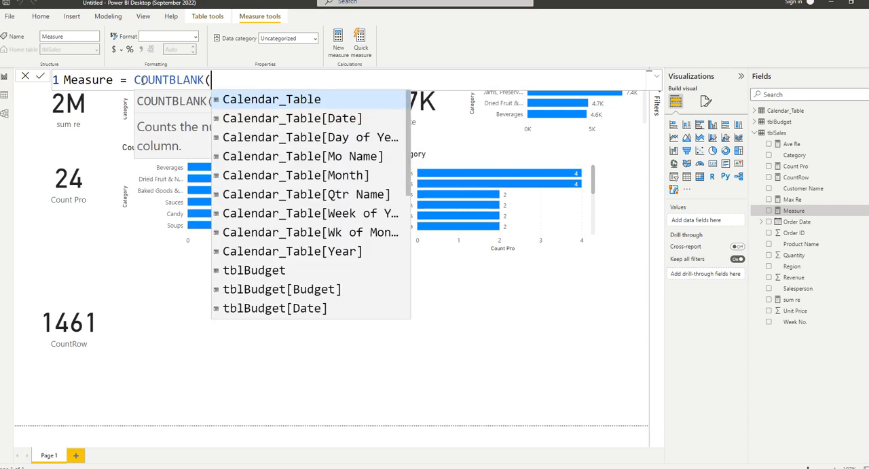
pyautogui.press('BackSpace')
pyautogui.press('BackSpace')
pyautogui.press('BackSpace')
pyautogui.press('BackSpace')
pyautogui.press('BackSpace')
pyautogui.press('BackSpace')
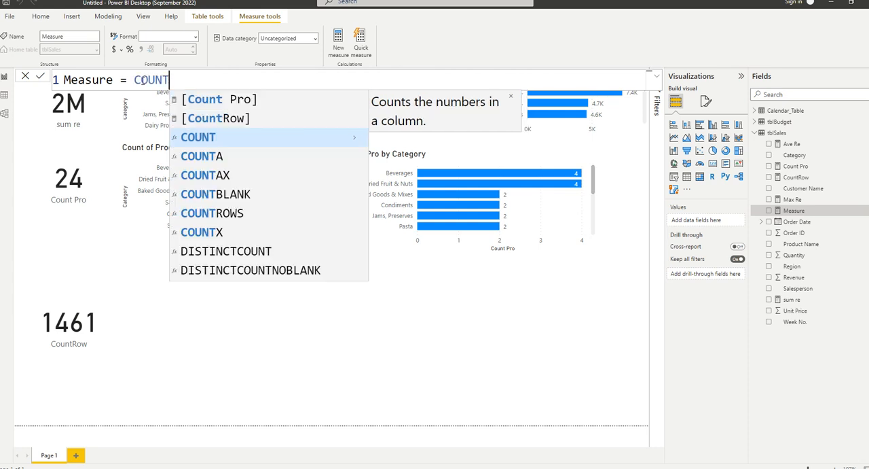
# Examine the descriptions of the suggested counting functions, including COUNTROWS, COUNTX and DISTINCTCOUNTNOBLANK, and discard the unfinished measure.
pyautogui.press('Down')
pyautogui.press('Down')
pyautogui.press('Down')
pyautogui.press('Down')
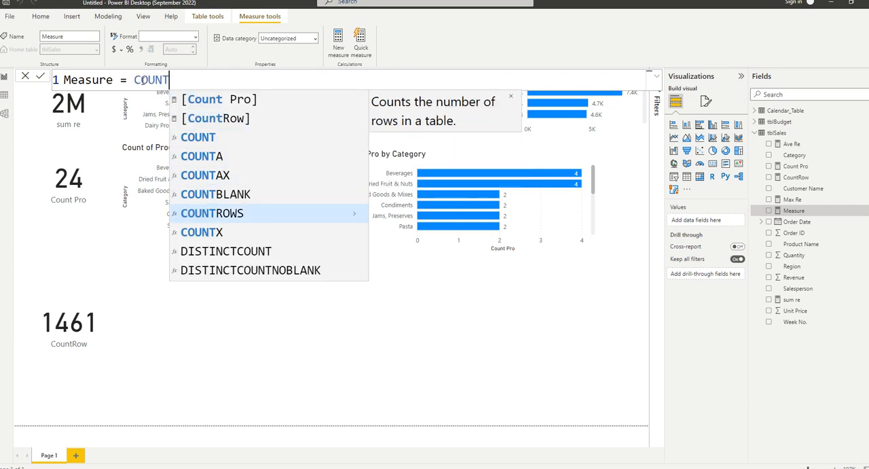
pyautogui.press('Up')
pyautogui.press('Down')
pyautogui.press('Down')
pyautogui.press('Down')
pyautogui.press('Down')
pyautogui.press('Down')
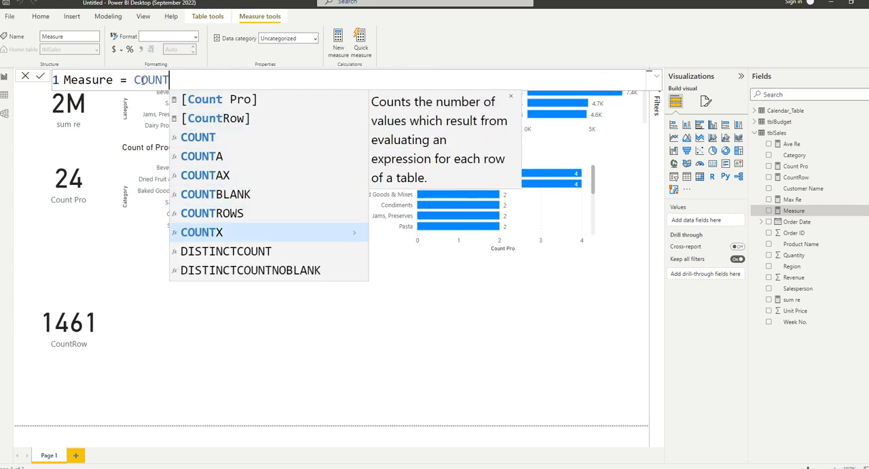
pyautogui.press('Up')
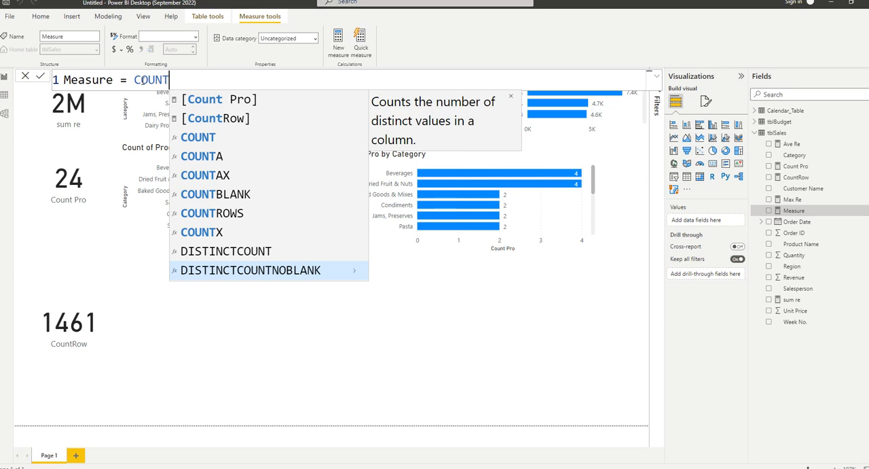
pyautogui.press('BackSpace')
pyautogui.press('BackSpace')
pyautogui.press('BackSpace')
pyautogui.press('BackSpace')
pyautogui.press('BackSpace')
pyautogui.press('BackSpace')
pyautogui.press('BackSpace')
pyautogui.press('BackSpace')
pyautogui.press('BackSpace')
pyautogui.press('BackSpace')
pyautogui.press('BackSpace')
pyautogui.press('BackSpace')
pyautogui.press('BackSpace')
pyautogui.press('BackSpace')
pyautogui.press('BackSpace')
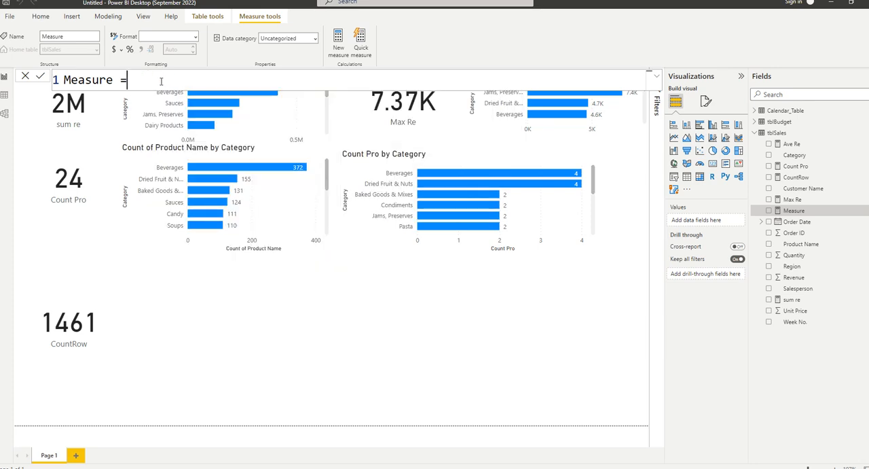
pyautogui.click(156, 308)
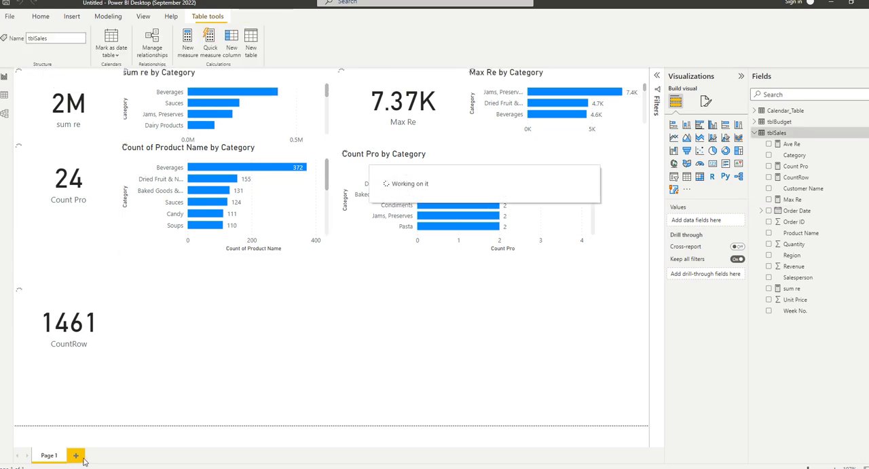
# Add a second report page and place a large table visual on it listing the Category field of tblSales.
pyautogui.click(77, 459)
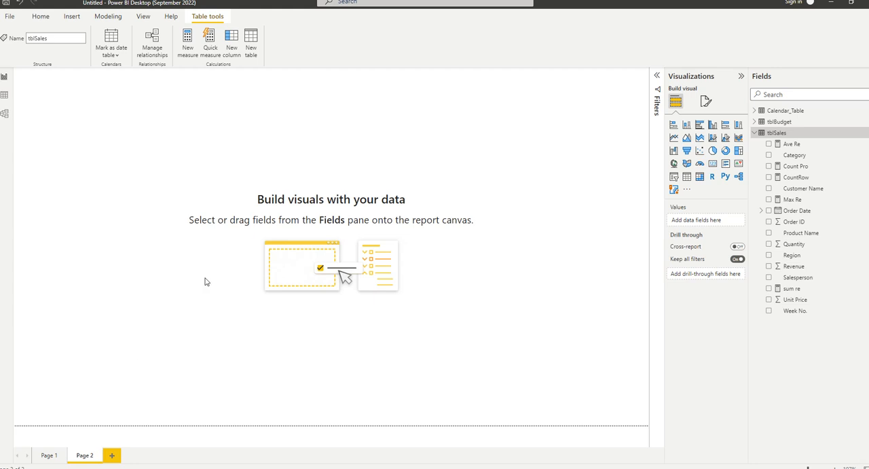
pyautogui.click(209, 273)
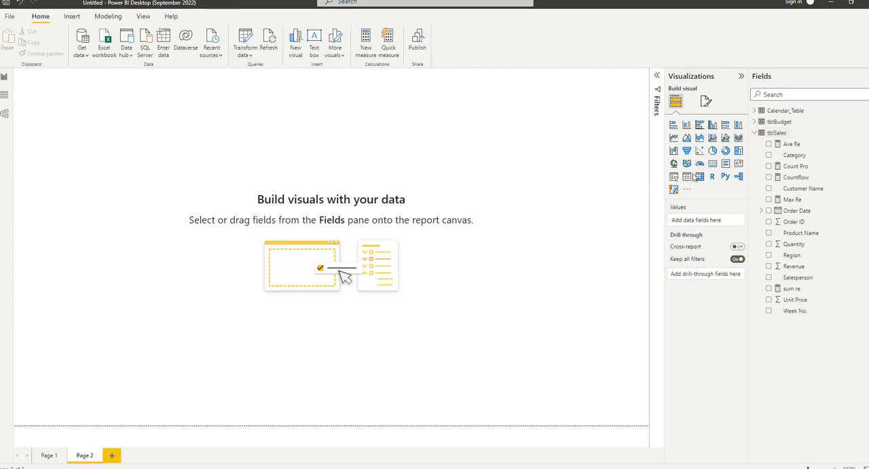
pyautogui.click(674, 188)
pyautogui.moveTo(156, 204); pyautogui.dragTo(335, 425)
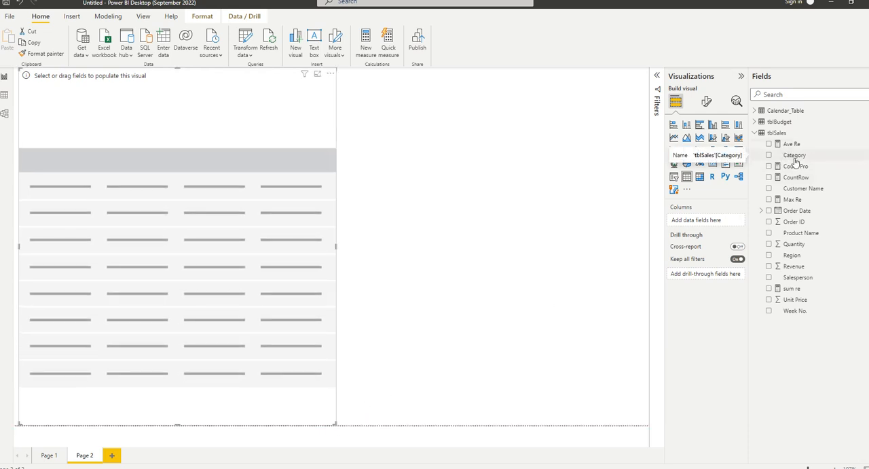
pyautogui.click(798, 161)
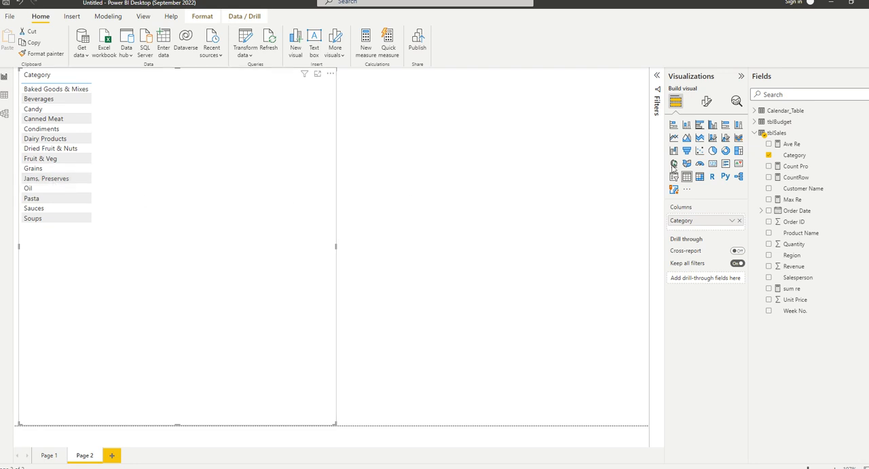
# Start a new measure in tblSales with the CALCULATE function, using the enlarged formula editor.
pyautogui.rightClick(780, 145)
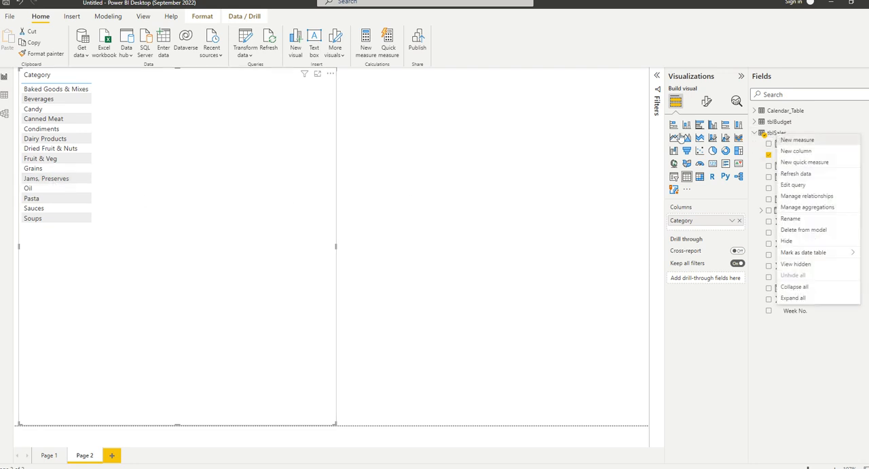
pyautogui.press('Escape')
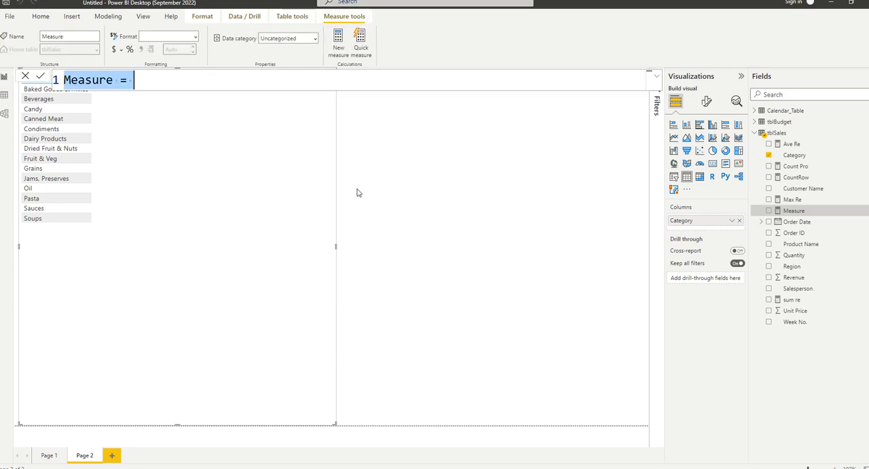
pyautogui.press('Right')
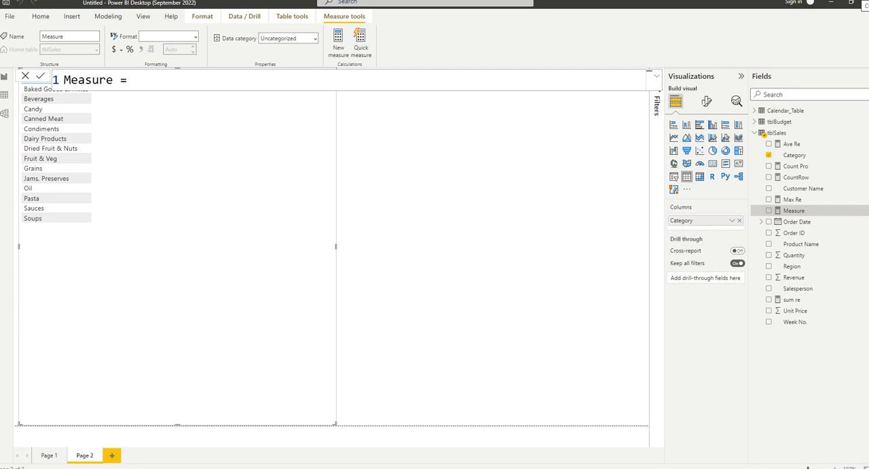
pyautogui.click(655, 77)
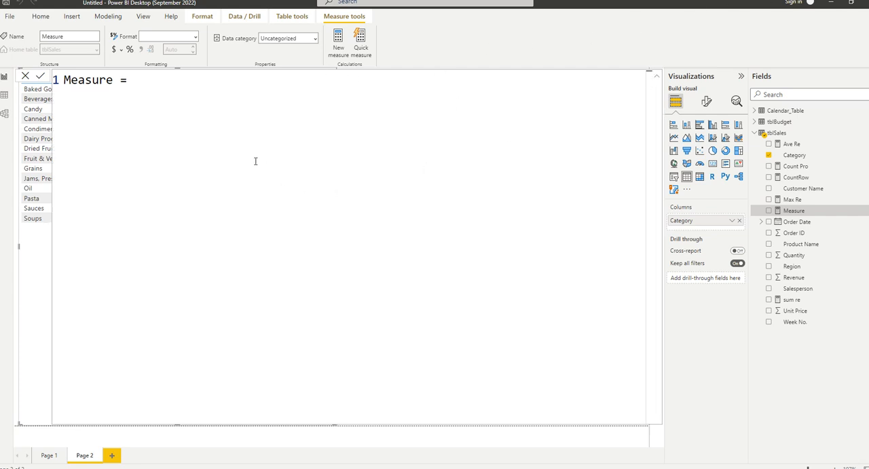
pyautogui.write('ca')
pyautogui.press('Tab')
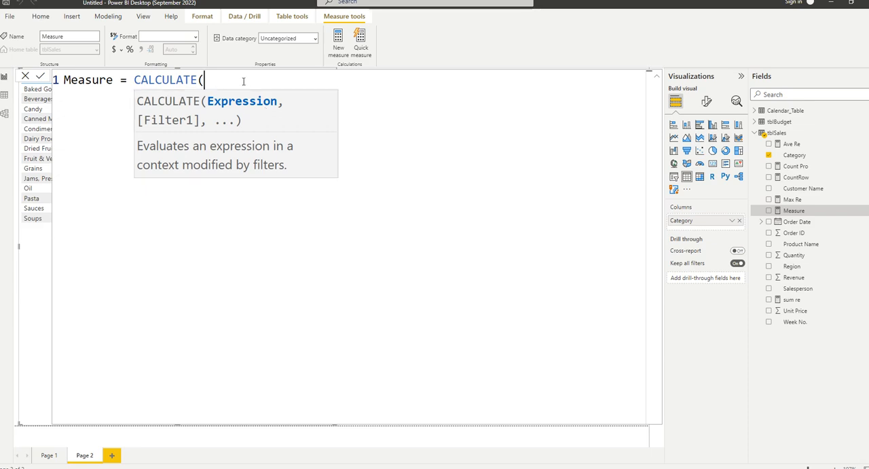
# Enter SUM(tblSales[Revenue]) as the CALCULATE expression, followed by a comma for the filter argument.
pyautogui.write('SUM(')
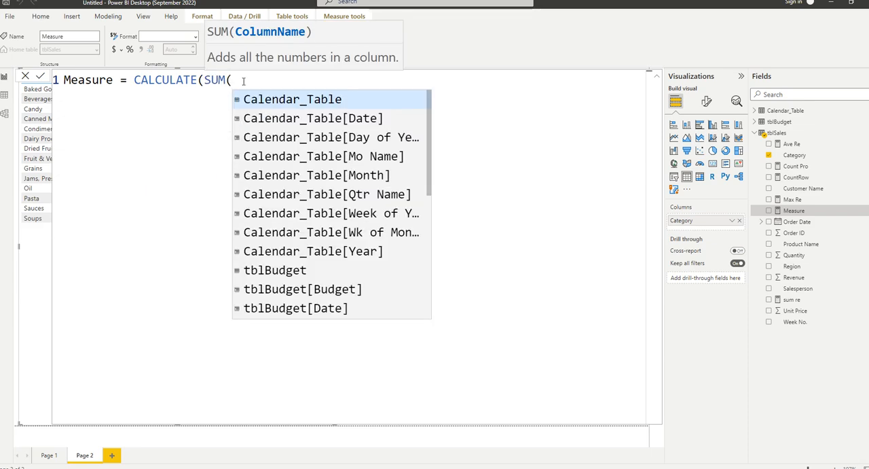
pyautogui.write('re')
pyautogui.press('Tab')
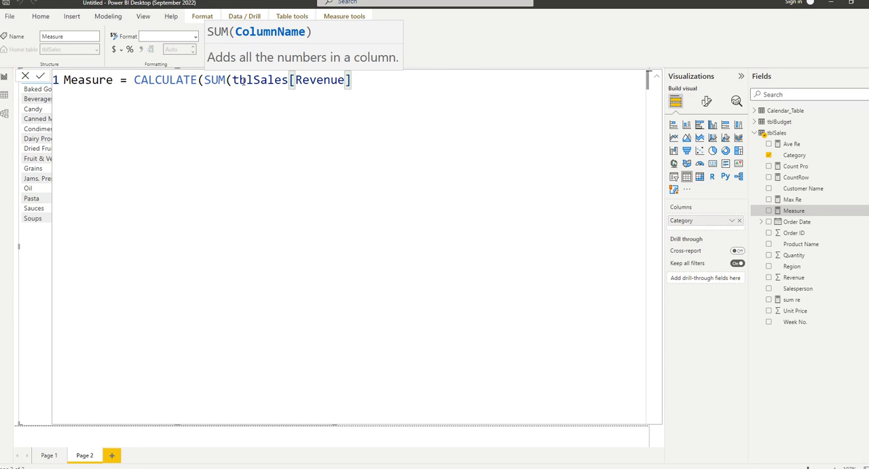
pyautogui.write(')')
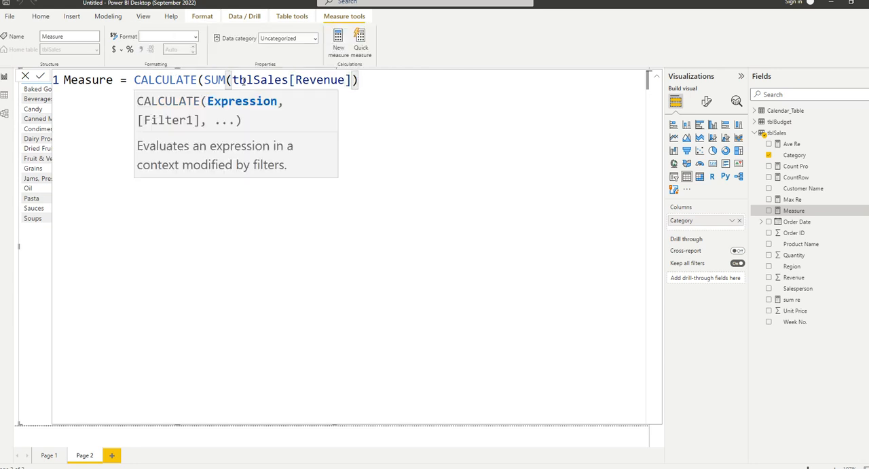
pyautogui.write(',')
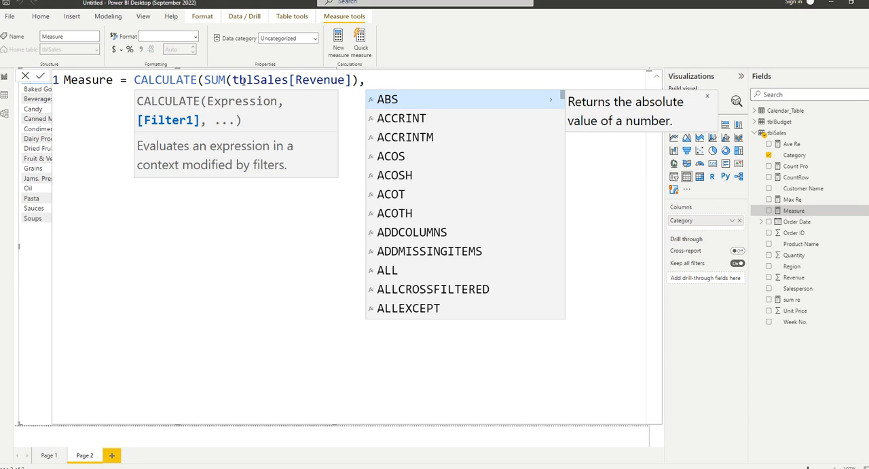
pyautogui.press('Escape')
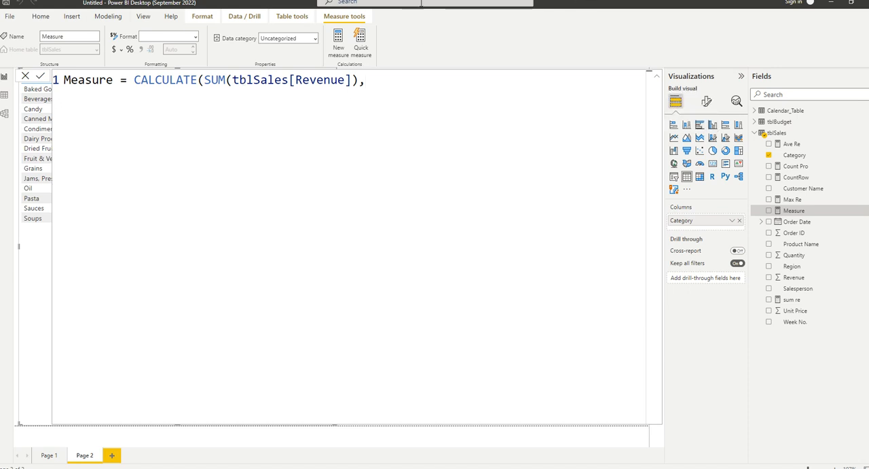
pyautogui.press('BackSpace')
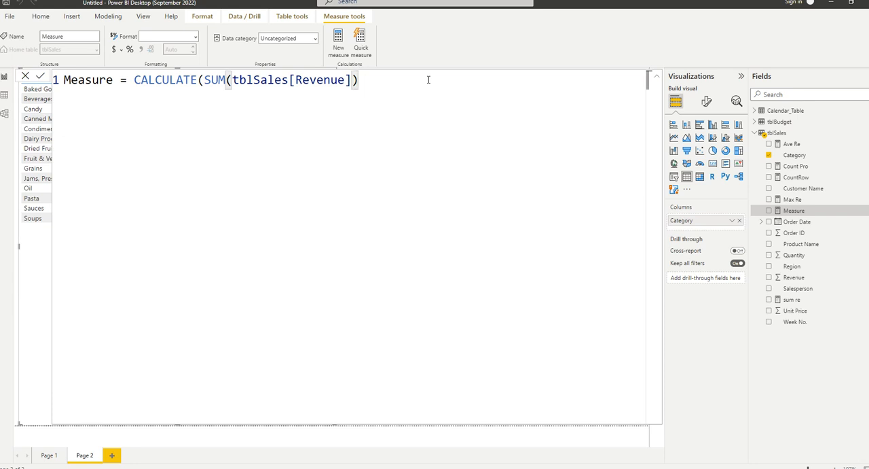
pyautogui.write(',')
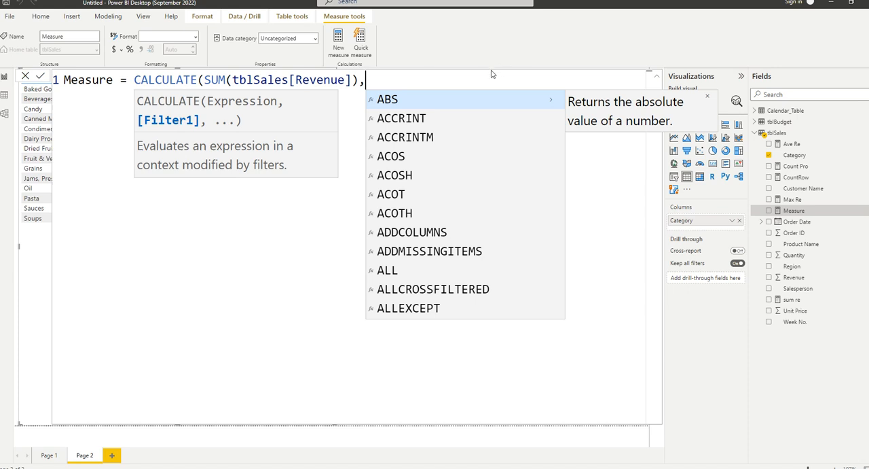
# Add the filter tblSales[Category] <> "Oil" to the CALCULATE expression, close the formula and commit the measure.
pyautogui.write('cat')
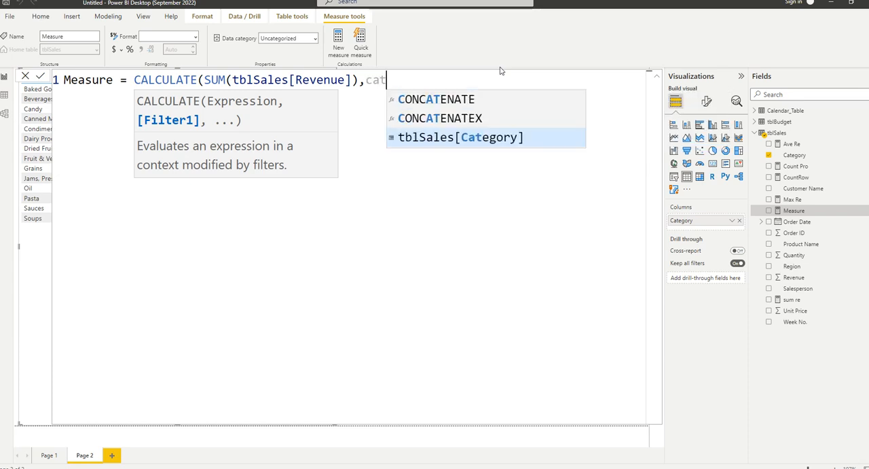
pyautogui.press('Tab')
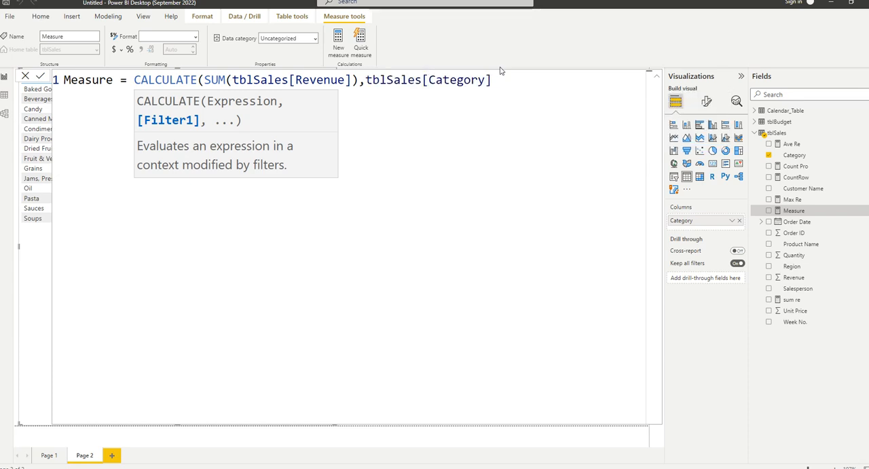
pyautogui.write('<> "Oil')
pyautogui.press('BackSpace')
pyautogui.press('BackSpace')
pyautogui.write('il')
pyautogui.click(578, 83)
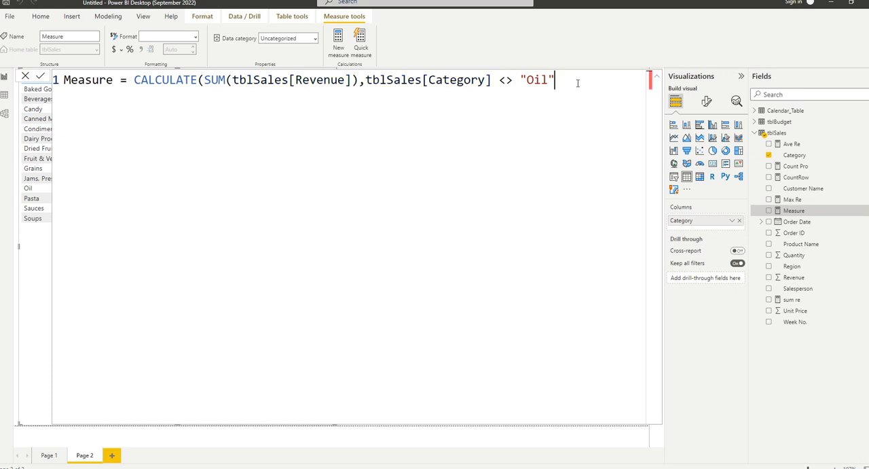
pyautogui.write(')')
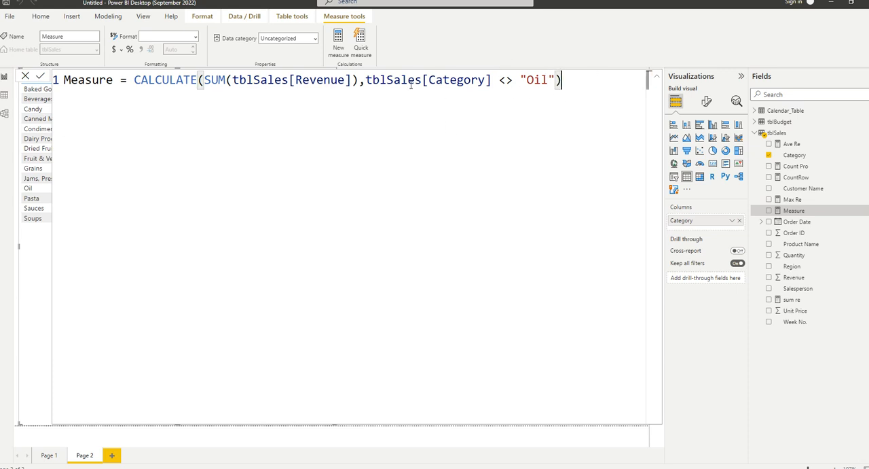
pyautogui.moveTo(366, 80); pyautogui.dragTo(568, 82)
pyautogui.click(569, 83)
pyautogui.press('Return')
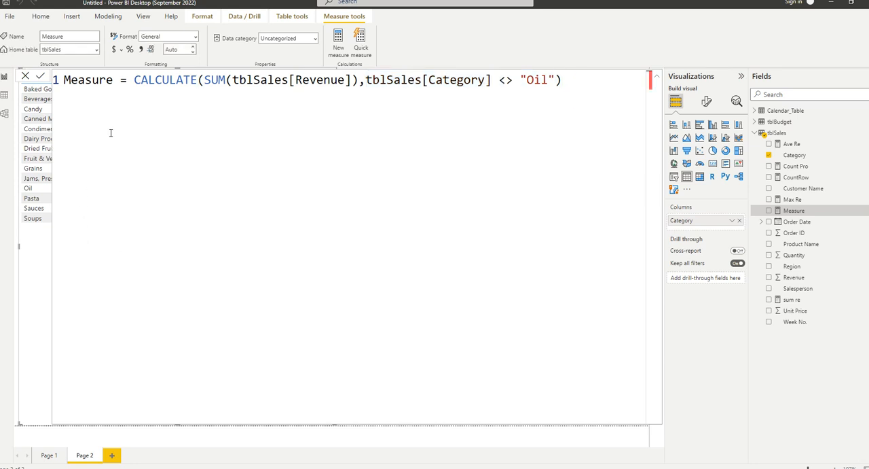
# Rename the measure Sum <> Oil and add it as a column to the Category table visual.
pyautogui.moveTo(110, 85); pyautogui.dragTo(57, 86)
pyautogui.write('Sum ')
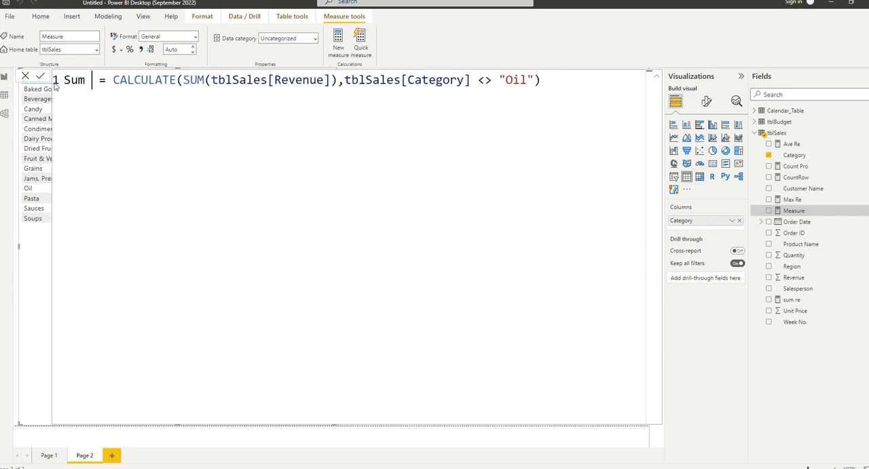
pyautogui.write('<> Oil')
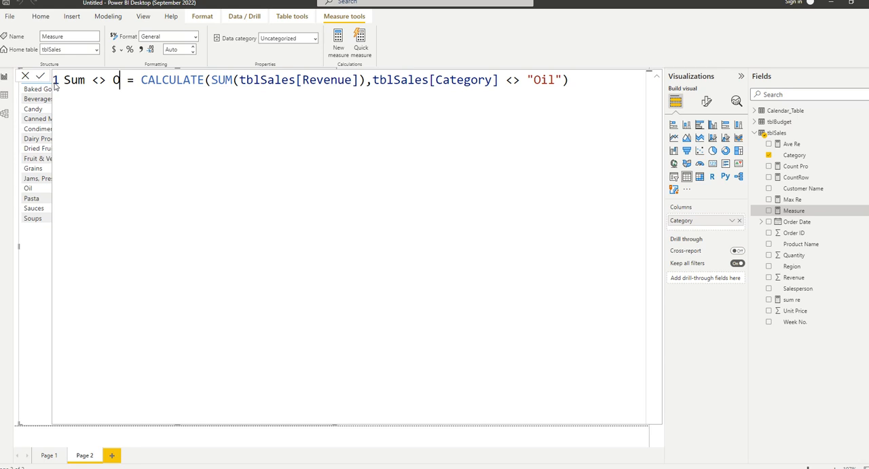
pyautogui.press('Return')
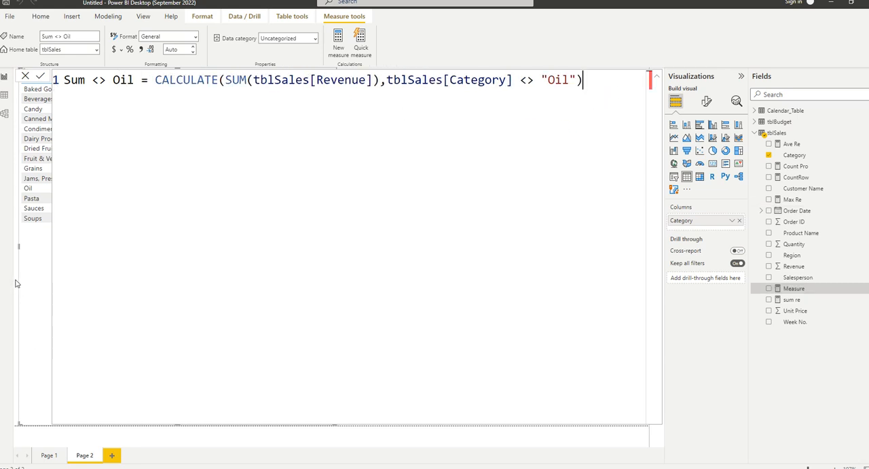
pyautogui.click(656, 77)
pyautogui.moveTo(792, 289); pyautogui.dragTo(692, 231)
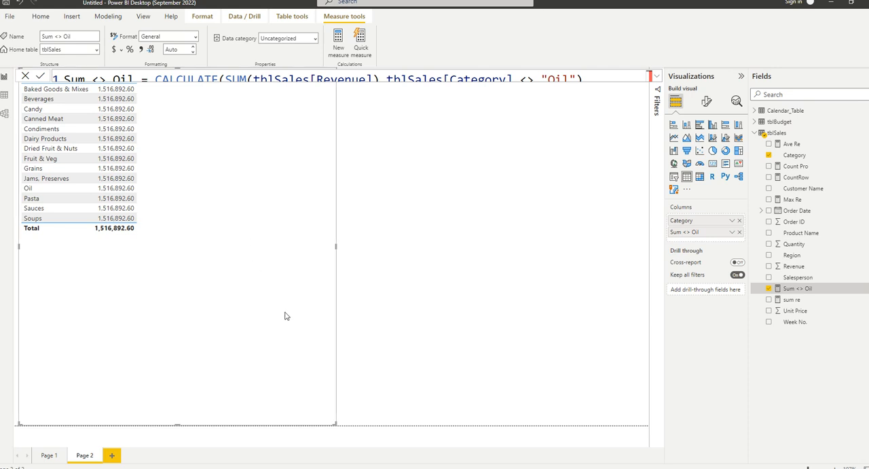
# Resize the Category table visual so it is narrower and starts lower on the page.
pyautogui.click(377, 162)
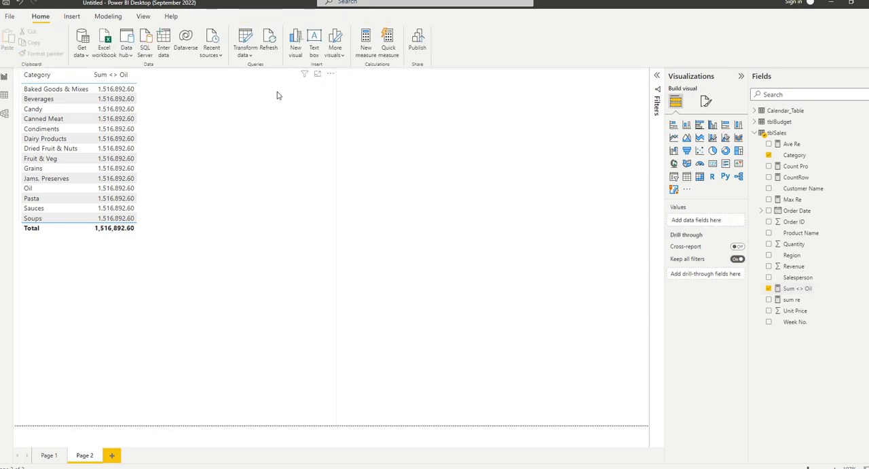
pyautogui.click(328, 77)
pyautogui.moveTo(330, 84); pyautogui.dragTo(326, 156)
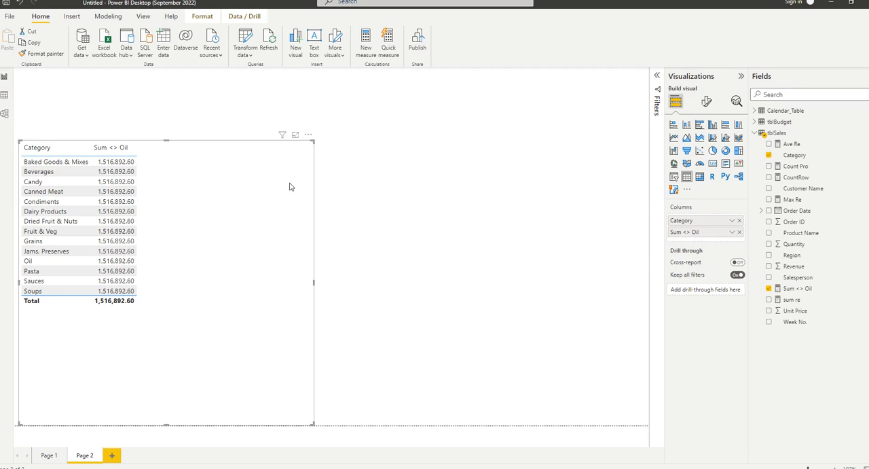
pyautogui.click(319, 218)
pyautogui.click(290, 218)
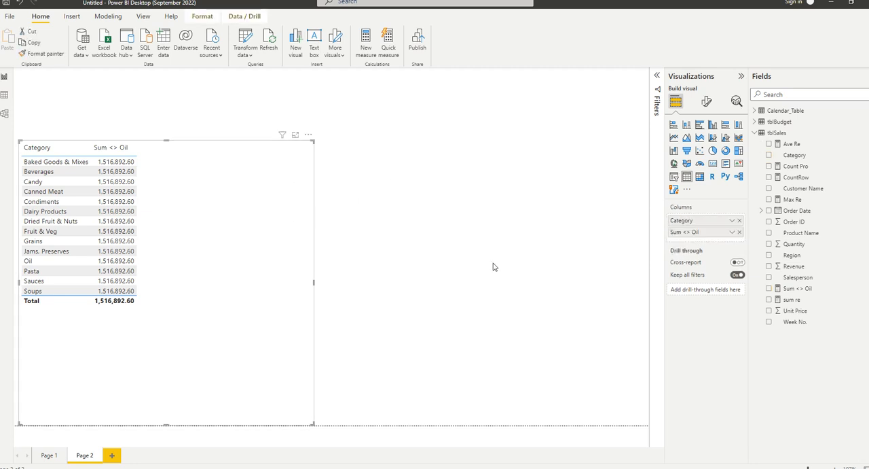
# Change the filter operator in the Sum <> Oil measure to == and commit the formula.
pyautogui.click(797, 288)
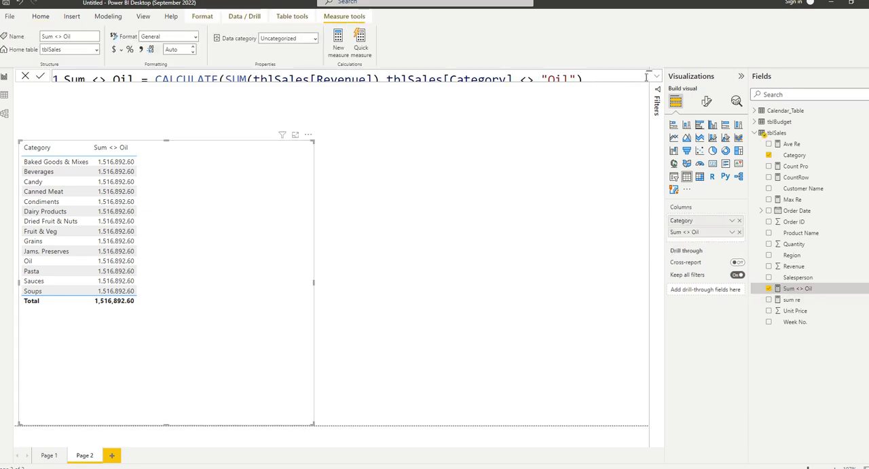
pyautogui.click(534, 80)
pyautogui.press('BackSpace')
pyautogui.press('BackSpace')
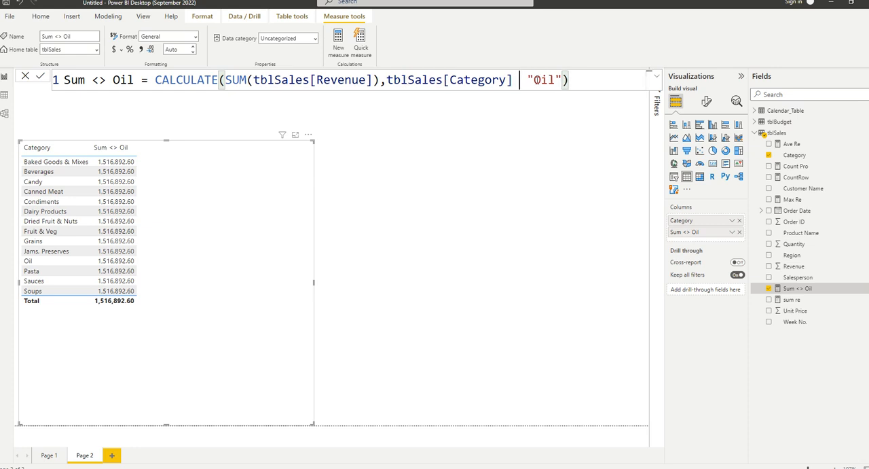
pyautogui.write('==')
pyautogui.press('BackSpace')
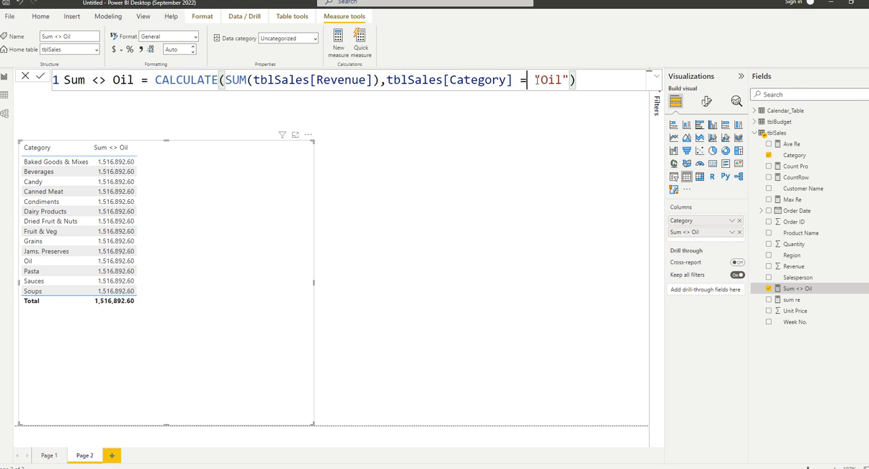
pyautogui.write('=')
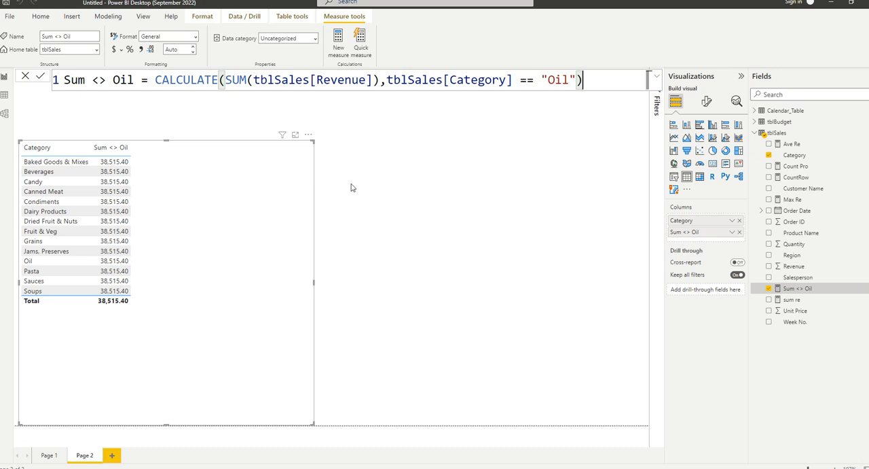
# Paste the Oil category value copied from the table into the filter text, restore the <> operator and commit the measure.
pyautogui.rightClick(68, 263)
pyautogui.moveTo(96, 316)
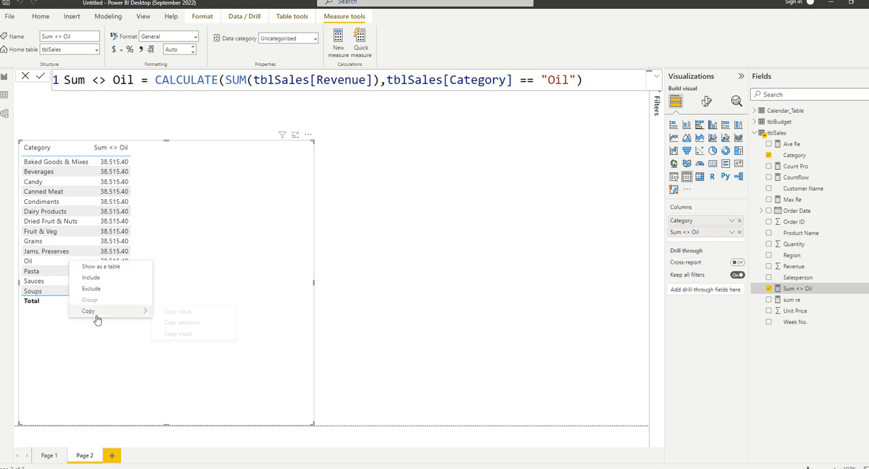
pyautogui.click(198, 312)
pyautogui.doubleClick(554, 79)
pyautogui.hotkey('ctrl', 'v')
pyautogui.click(537, 80)
pyautogui.press('BackSpace')
pyautogui.press('BackSpace')
pyautogui.write('<>')
pyautogui.press('Return')
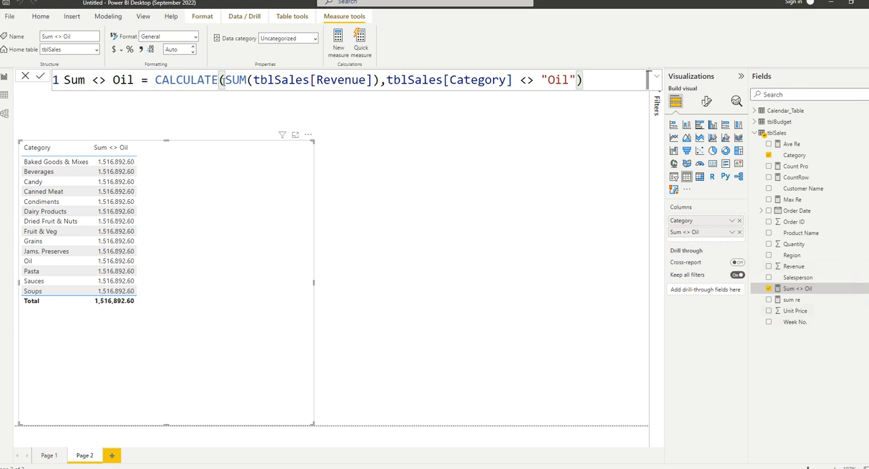
pyautogui.doubleClick(197, 80)
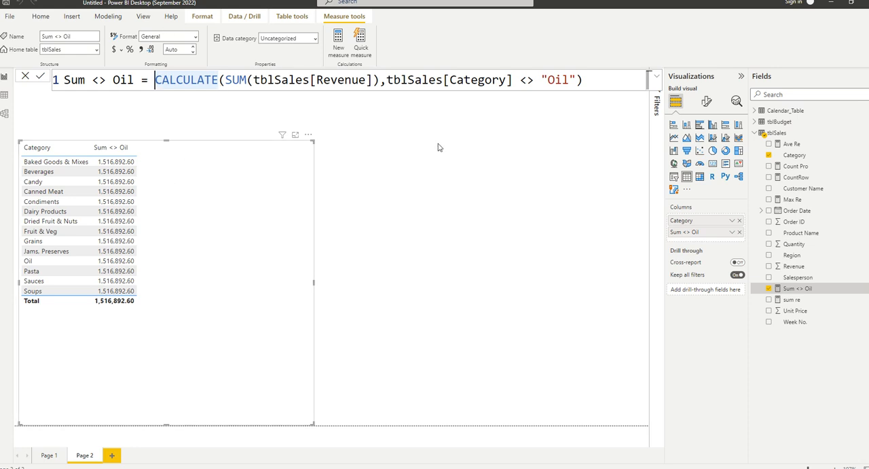
pyautogui.click(366, 186)
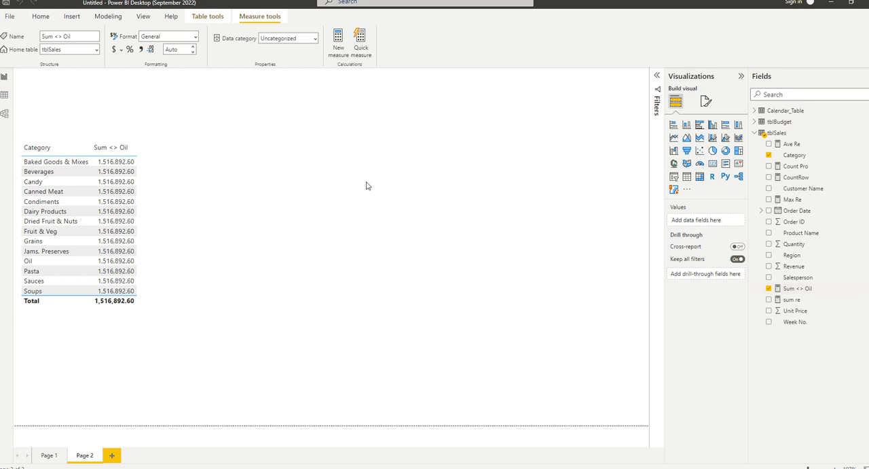
pyautogui.click(171, 200)
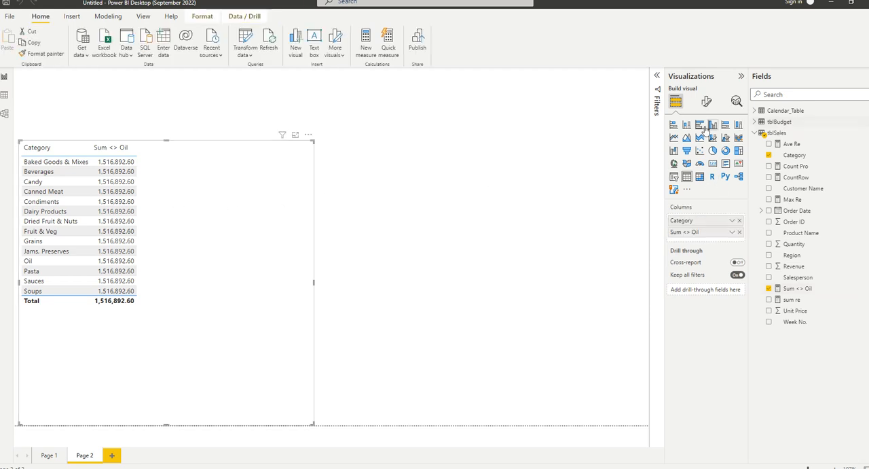
pyautogui.click(687, 177)
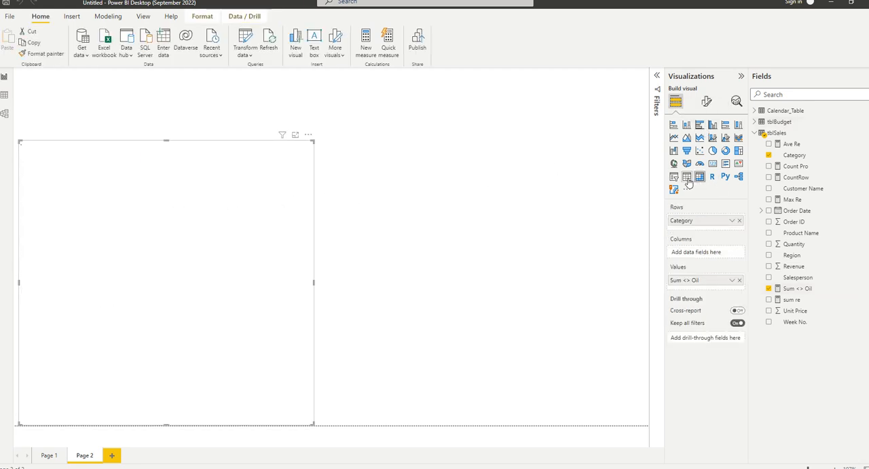
pyautogui.click(686, 177)
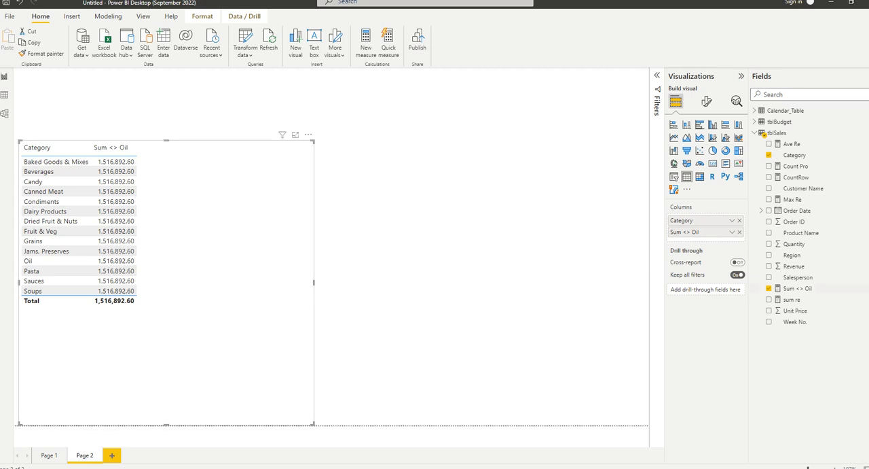
# Create another new measure in tblSales and begin its formula with the CALCULATE function.
pyautogui.click(808, 289)
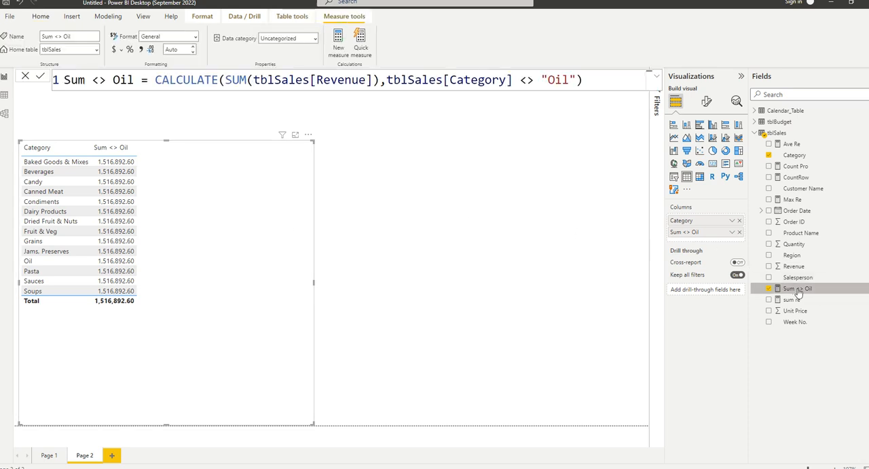
pyautogui.rightClick(800, 290)
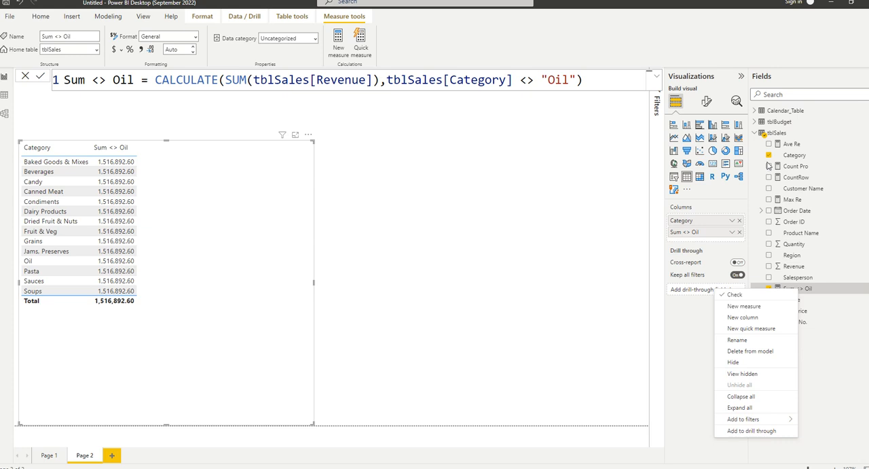
pyautogui.click(778, 133)
pyautogui.rightClick(780, 134)
pyautogui.press('Escape')
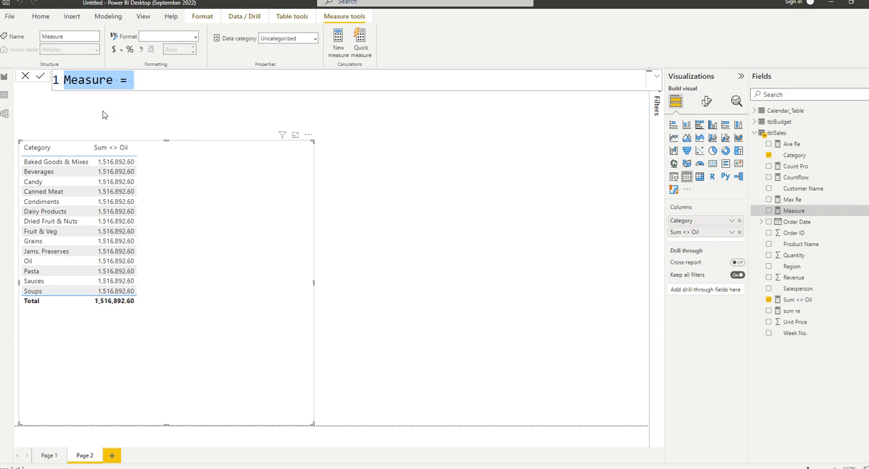
pyautogui.press('Right')
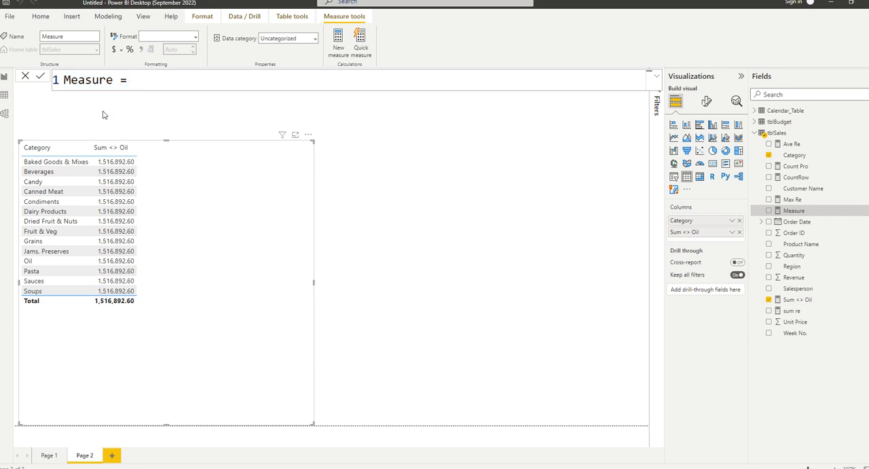
pyautogui.write('cal')
pyautogui.press('Tab')
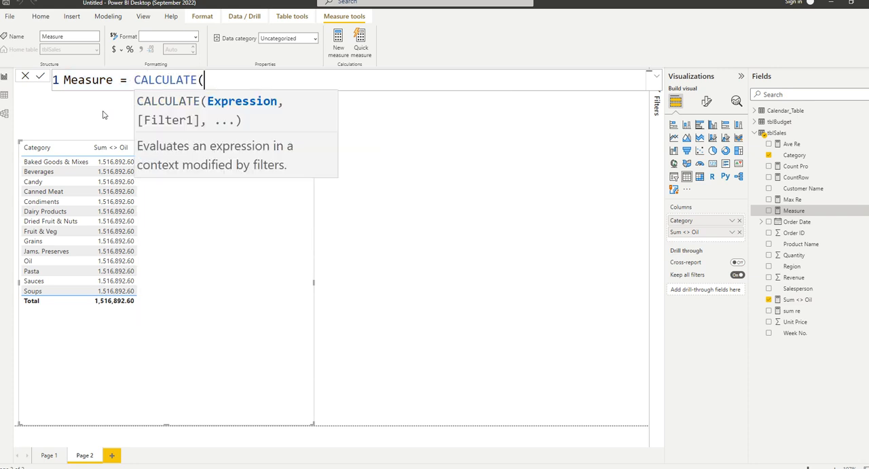
# Enter SUM(tblSales[Revenue]) as the expression of the new measure, followed by a comma for the filter argument.
pyautogui.write('sum')
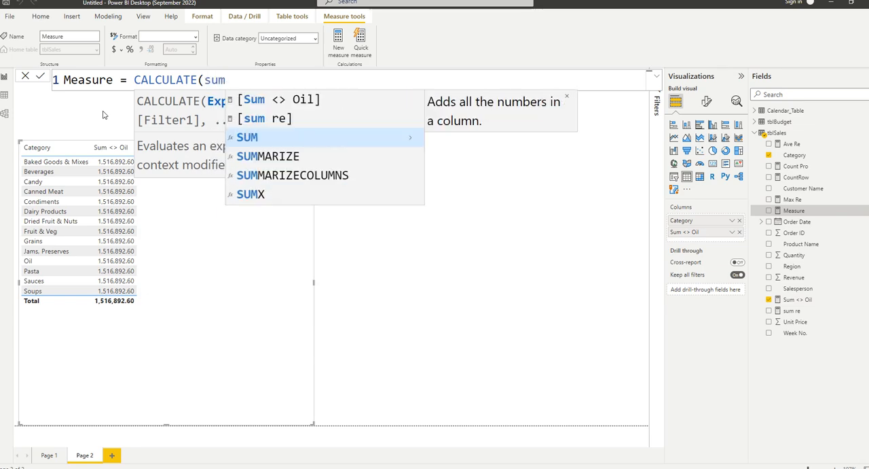
pyautogui.press('Tab')
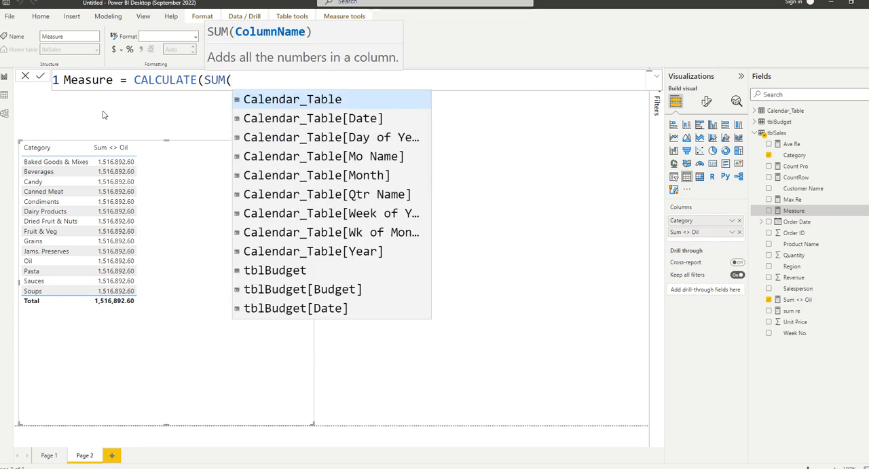
pyautogui.write('rev')
pyautogui.press('Tab')
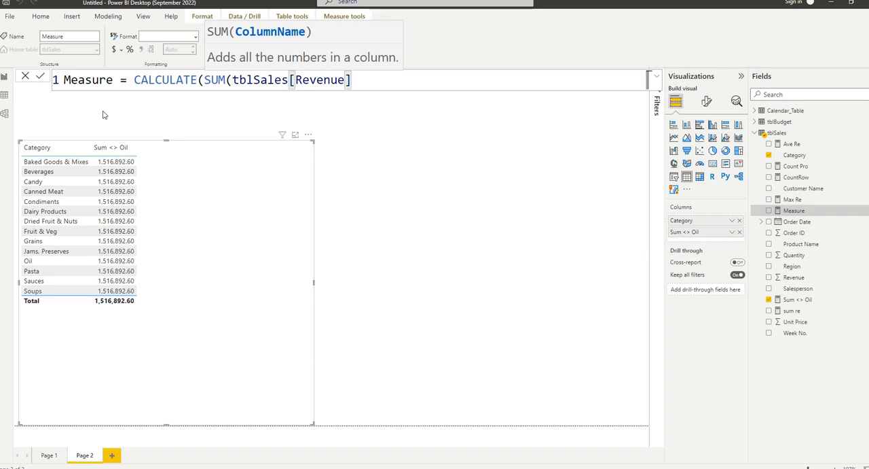
pyautogui.write(') , ')
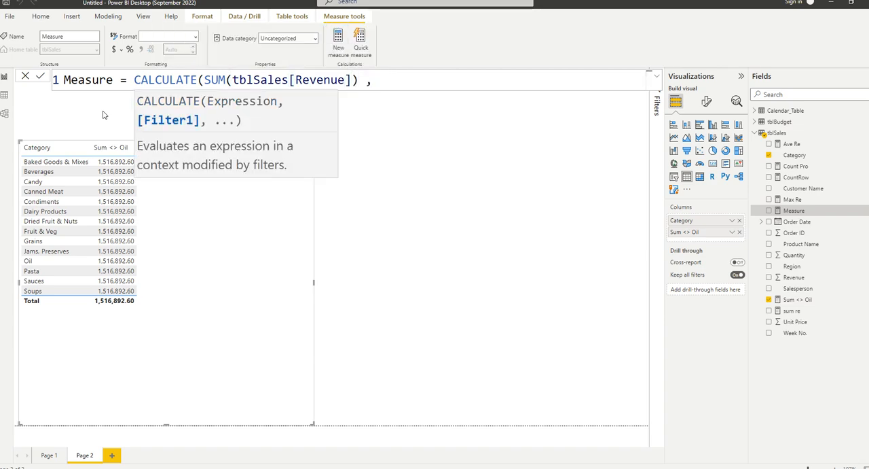
pyautogui.write('cat')
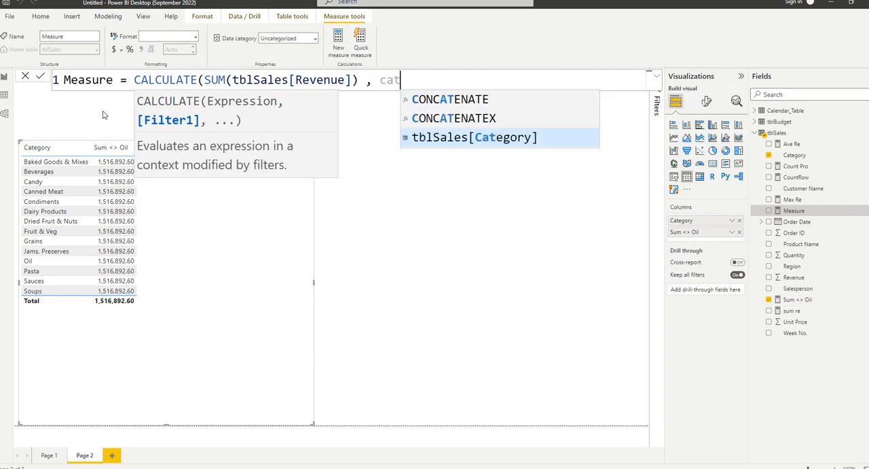
# Add the filter tblSales[Category] = "Oil", close the formula and commit the new measure.
pyautogui.press('Tab')
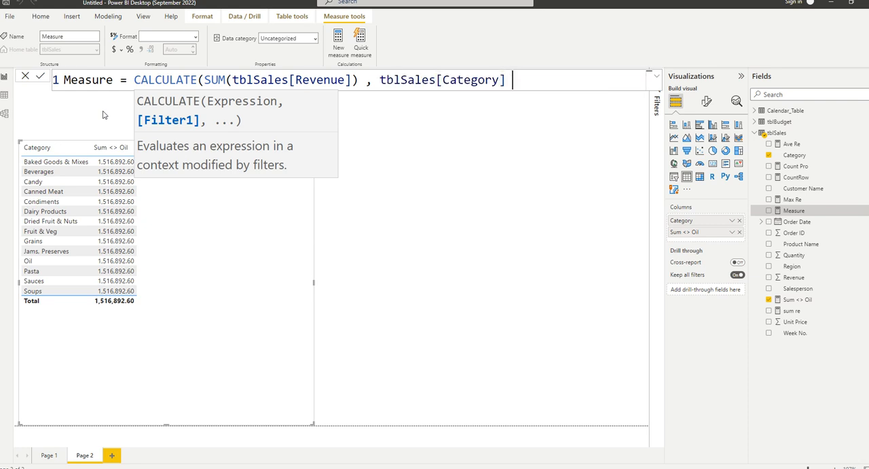
pyautogui.write('= ""')
pyautogui.press('Left')
pyautogui.write('Oil')
pyautogui.press('Right')
pyautogui.write(')')
pyautogui.press('Return')
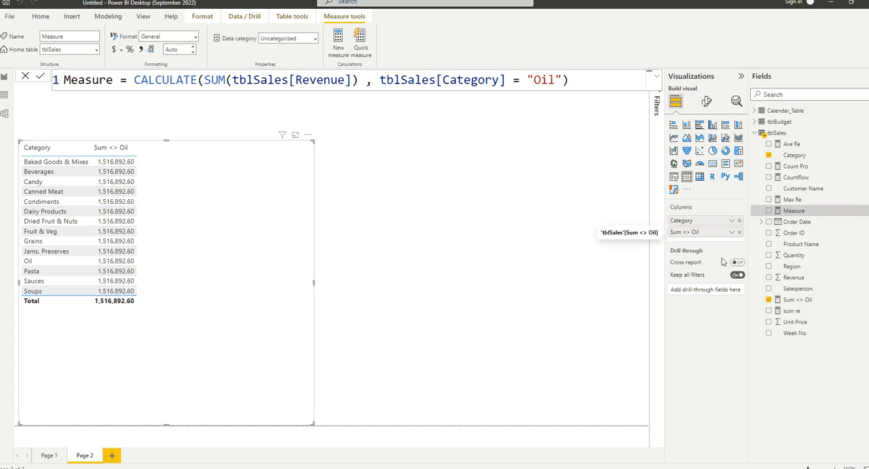
# Add the new measure and the sum re measure as columns to the Category table visual.
pyautogui.moveTo(791, 213); pyautogui.dragTo(713, 239)
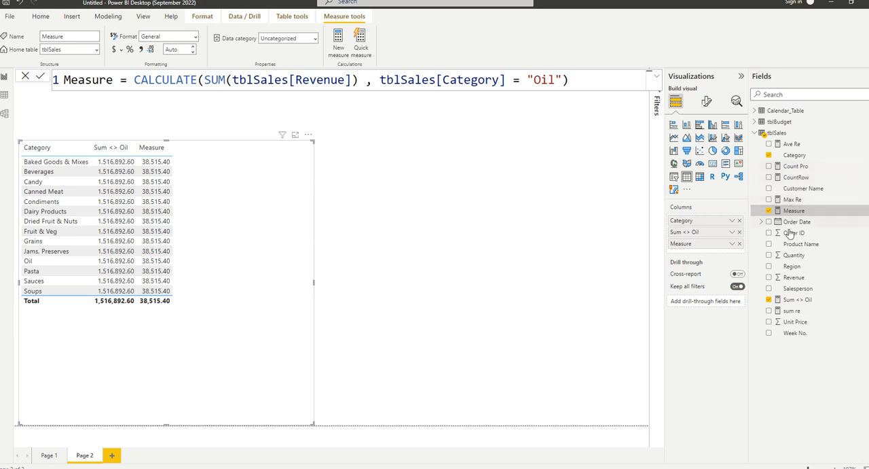
pyautogui.moveTo(803, 311); pyautogui.dragTo(712, 245)
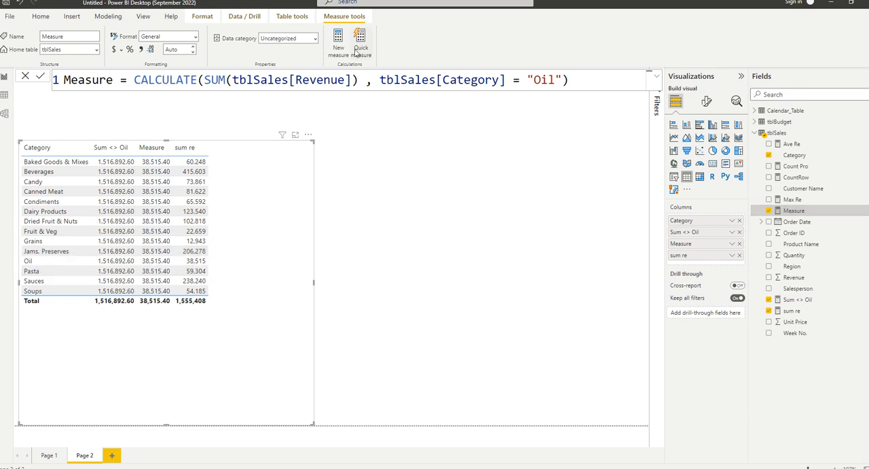
# Set the decimal places to 0 for the new Oil-only measure and for the Sum <> Oil measure.
pyautogui.click(193, 52)
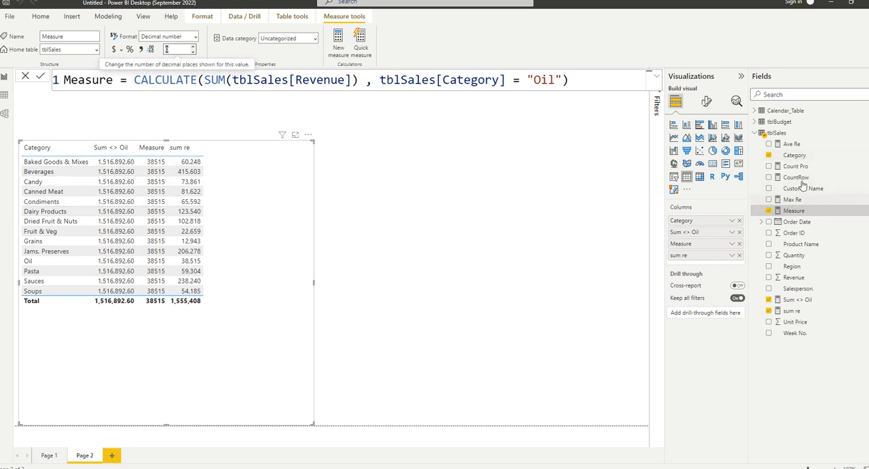
pyautogui.click(786, 303)
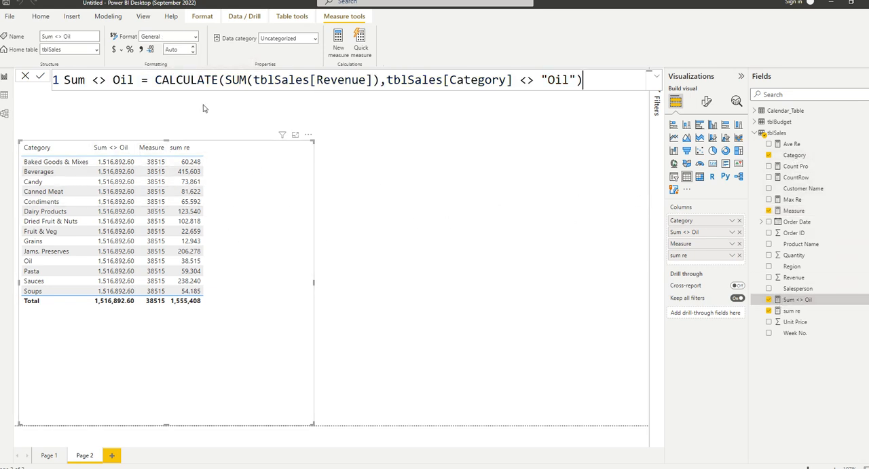
pyautogui.click(170, 48)
pyautogui.click(170, 49)
pyautogui.click(192, 53)
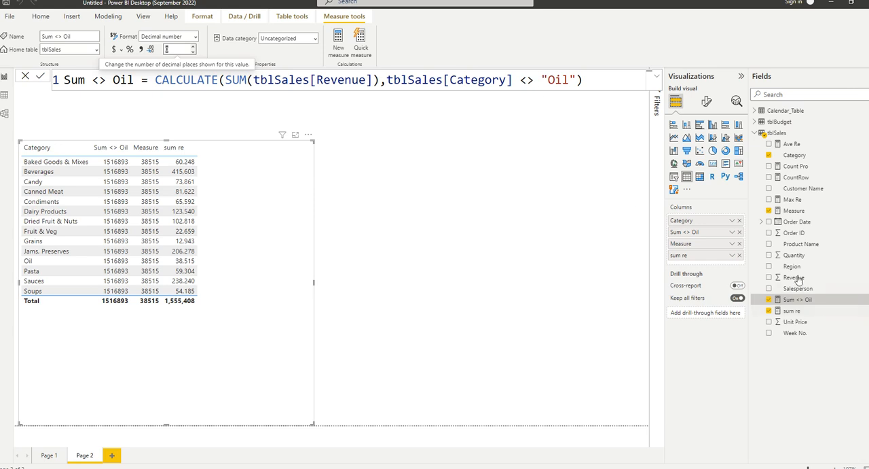
pyautogui.click(804, 312)
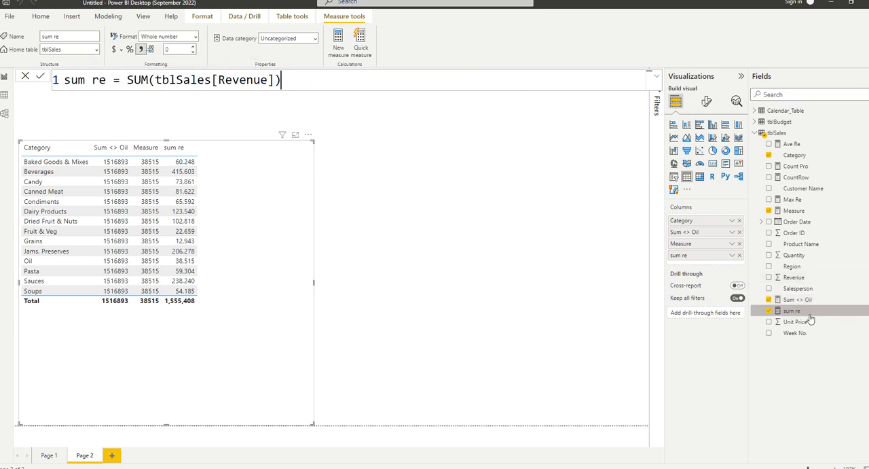
# Rename the measure that sums revenue for the Oil category to Re Oil in its formula and leave the formula editor.
pyautogui.click(793, 210)
pyautogui.moveTo(112, 80); pyautogui.dragTo(57, 88)
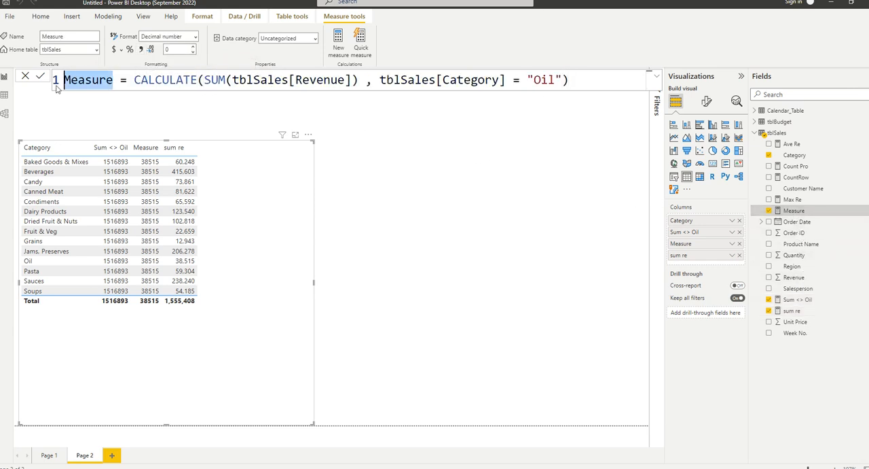
pyautogui.write('Re ')
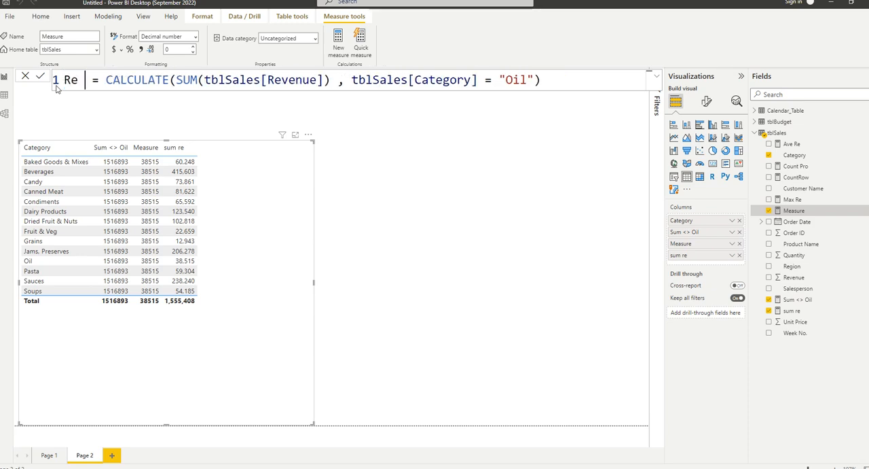
pyautogui.write('= Oil')
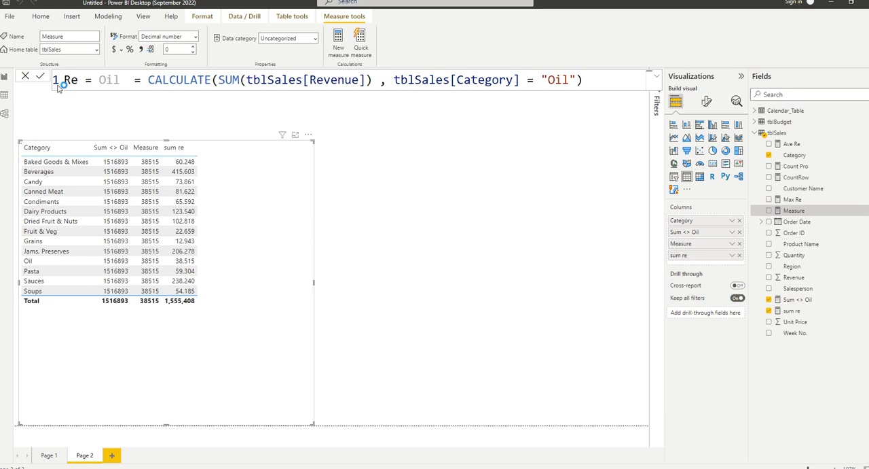
pyautogui.press('Return')
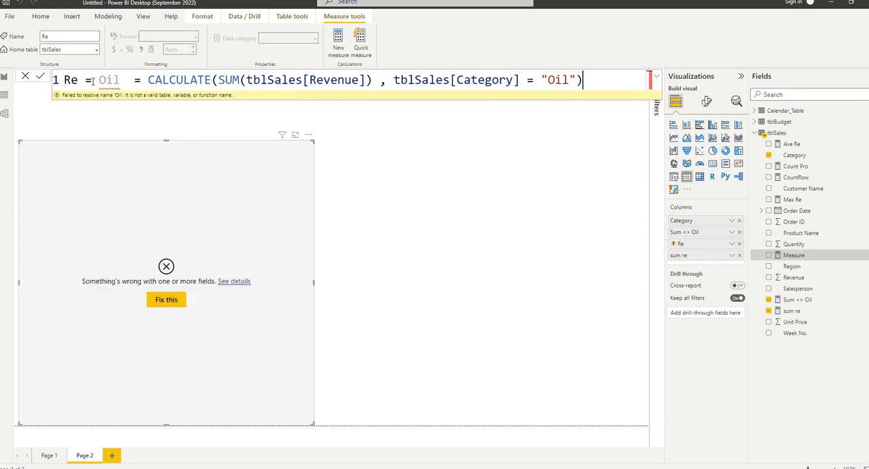
pyautogui.click(93, 80)
pyautogui.press('BackSpace')
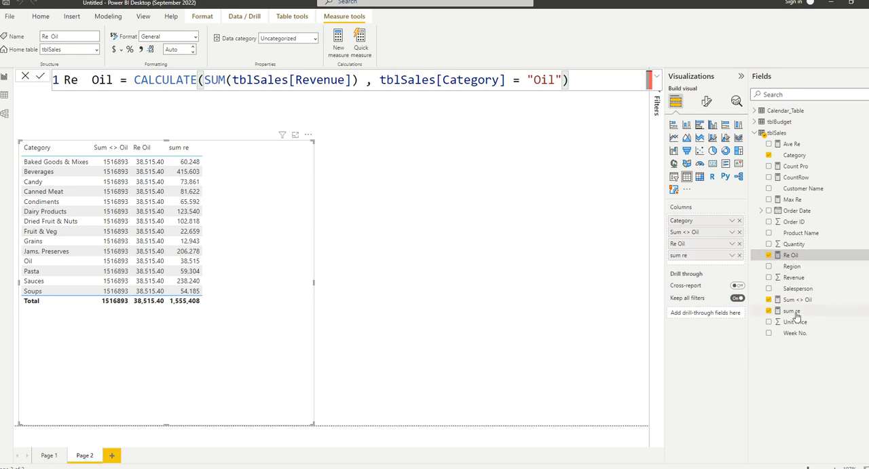
pyautogui.click(353, 218)
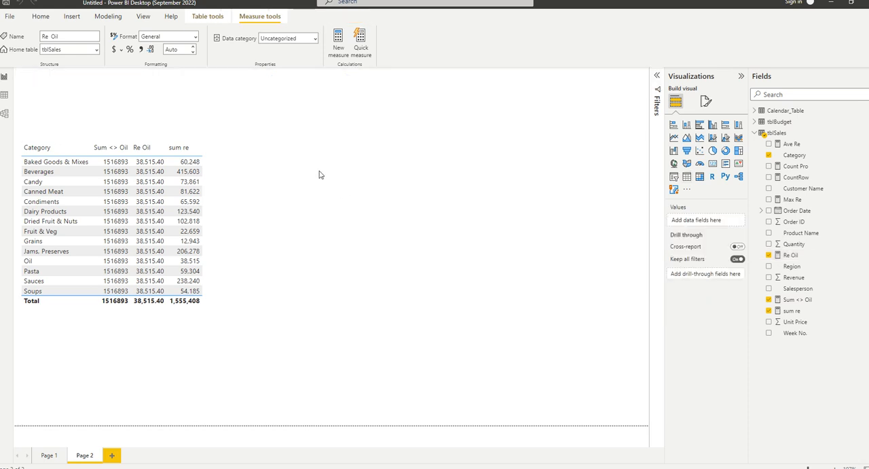
pyautogui.click(259, 148)
pyautogui.click(367, 156)
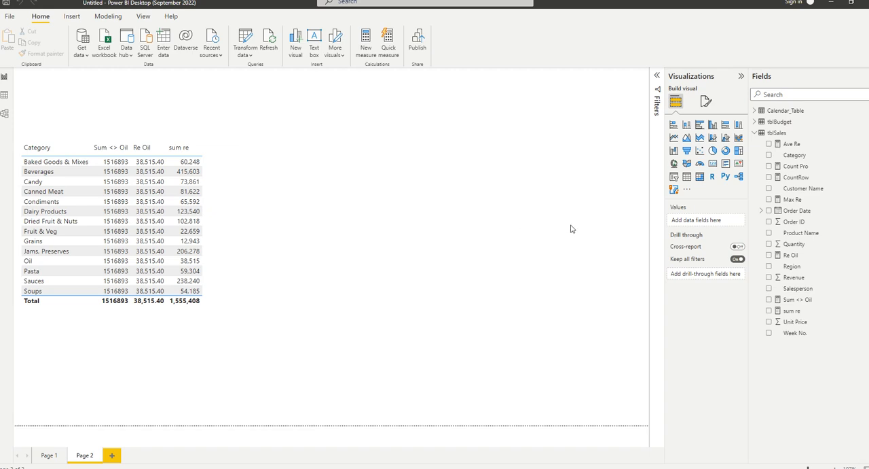
# View the tblSales rows in Data view with the table's field list collapsed, and minimize the window.
pyautogui.click(5, 95)
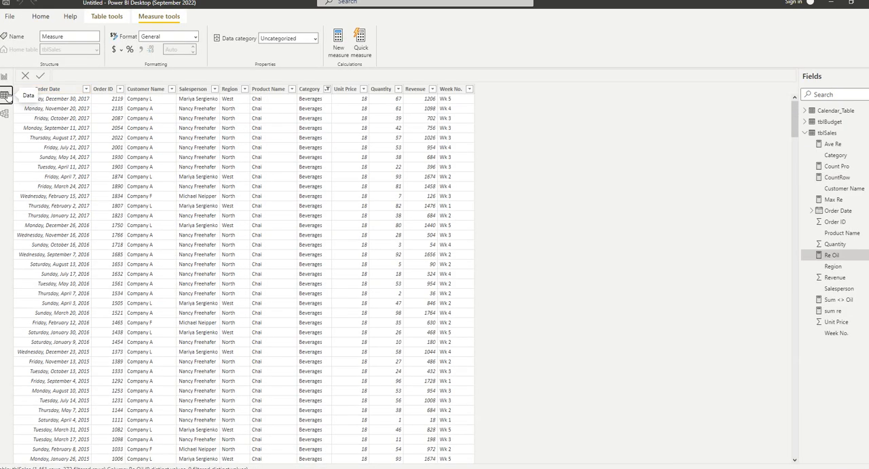
pyautogui.click(4, 77)
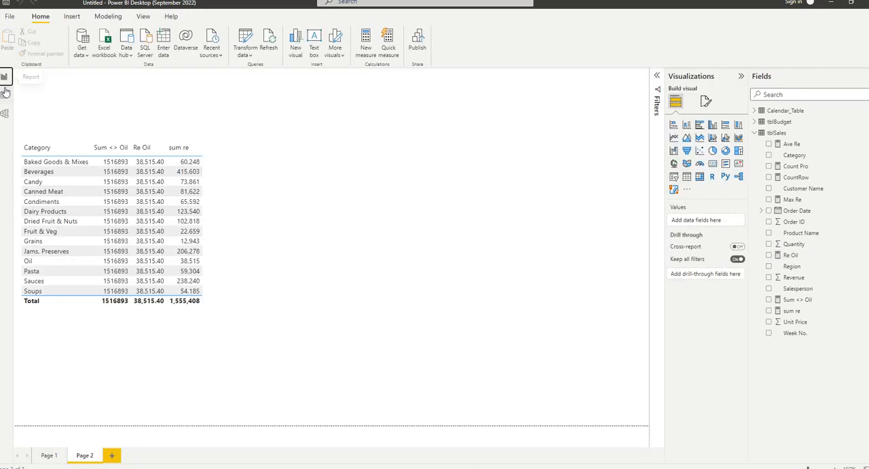
pyautogui.click(5, 94)
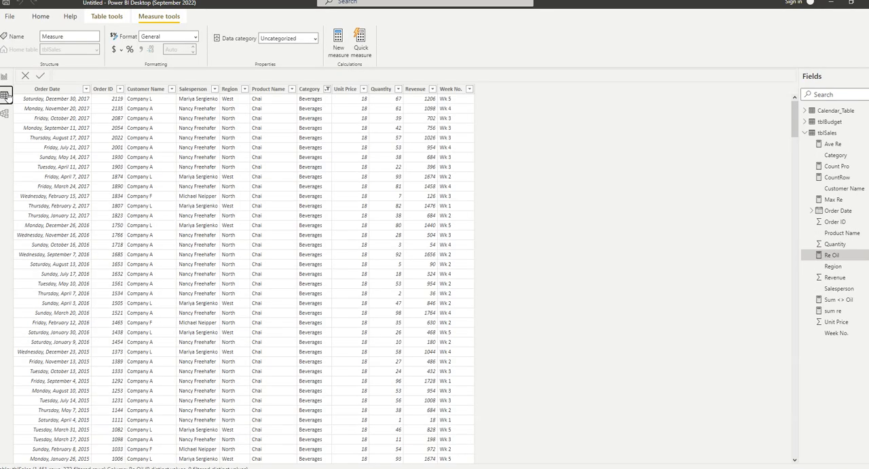
pyautogui.click(808, 134)
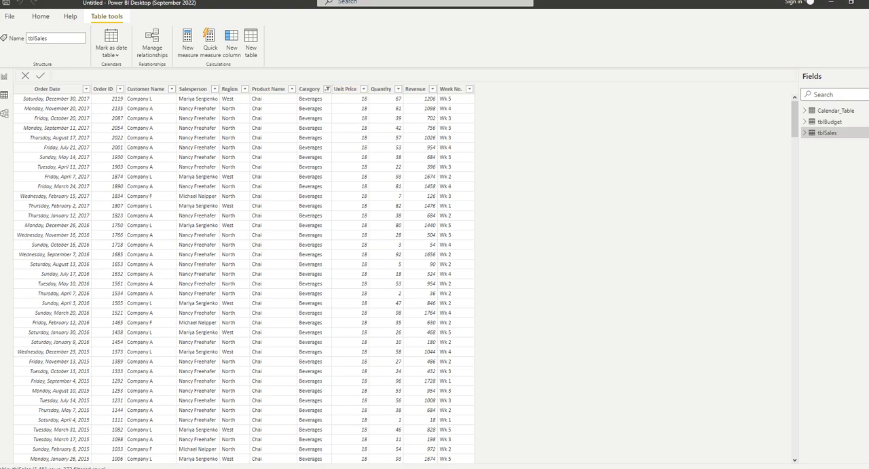
pyautogui.click(830, 2)
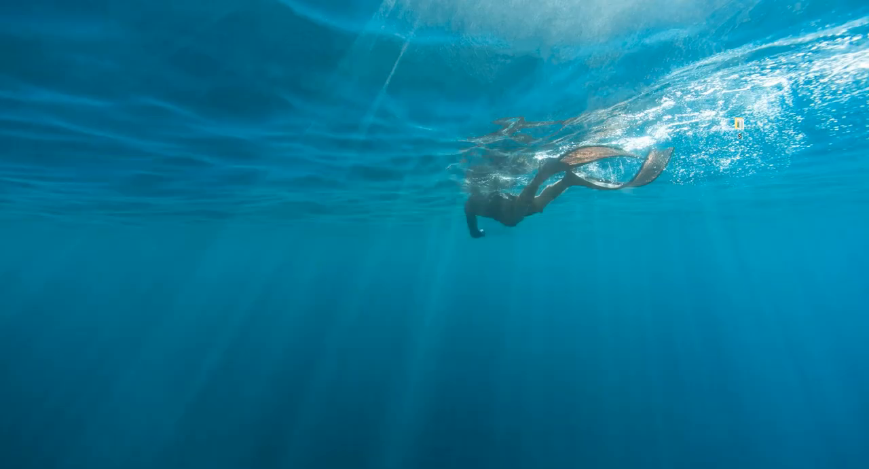